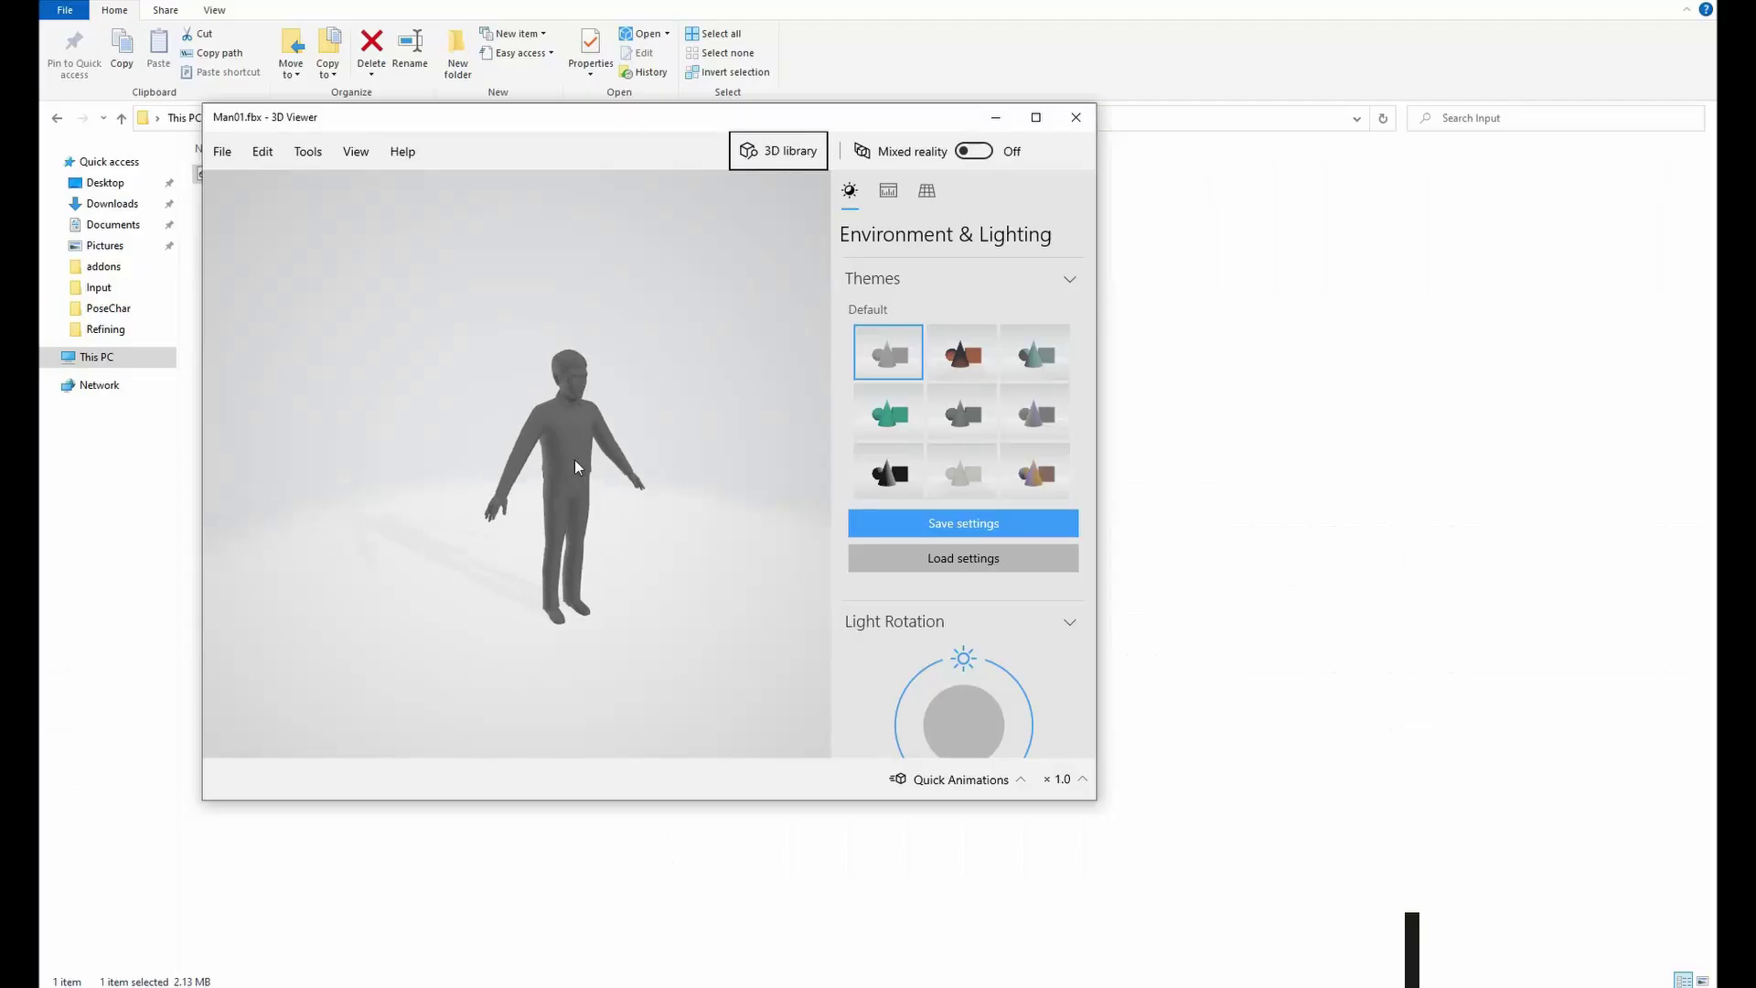
- Examine the Man01.fbx character model in 3D Viewer from several angles and distances
scroll(575, 459, "up", 5)
scroll(538, 458, "down", 5)
left_click_drag(538, 457, 586, 456)
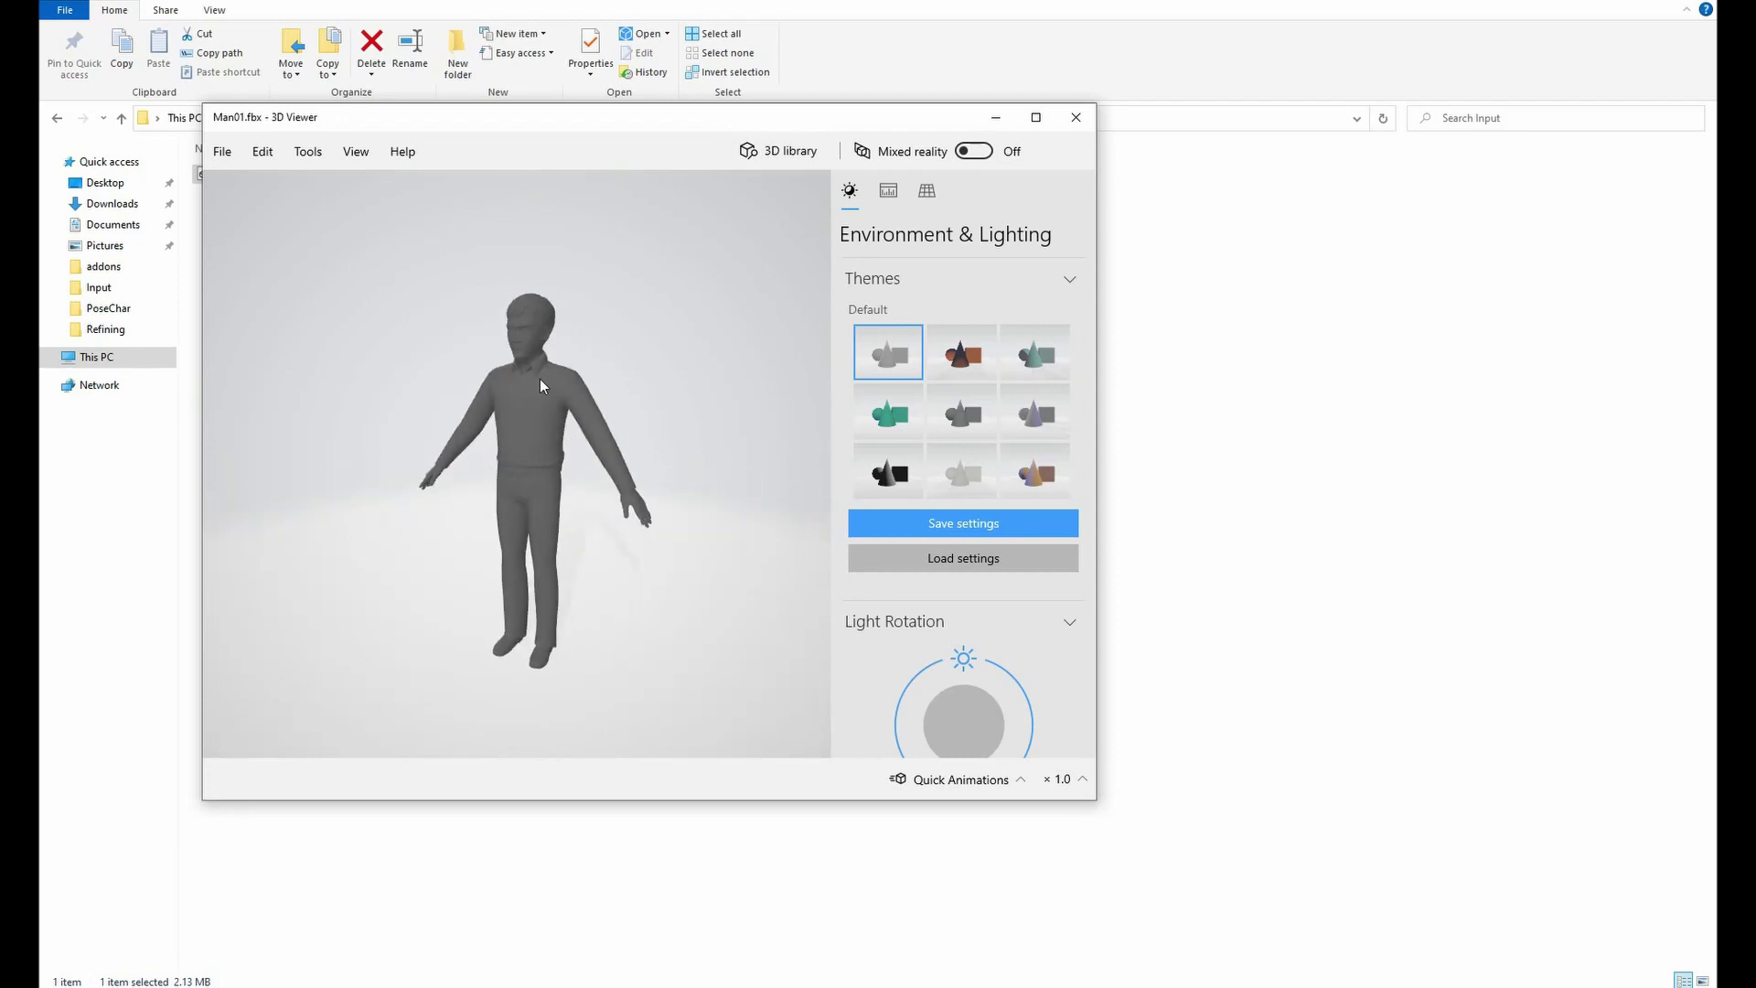
mouse_move(475, 460)
left_mouse_down()
mouse_move(558, 463)
mouse_move(445, 452)
left_mouse_up()
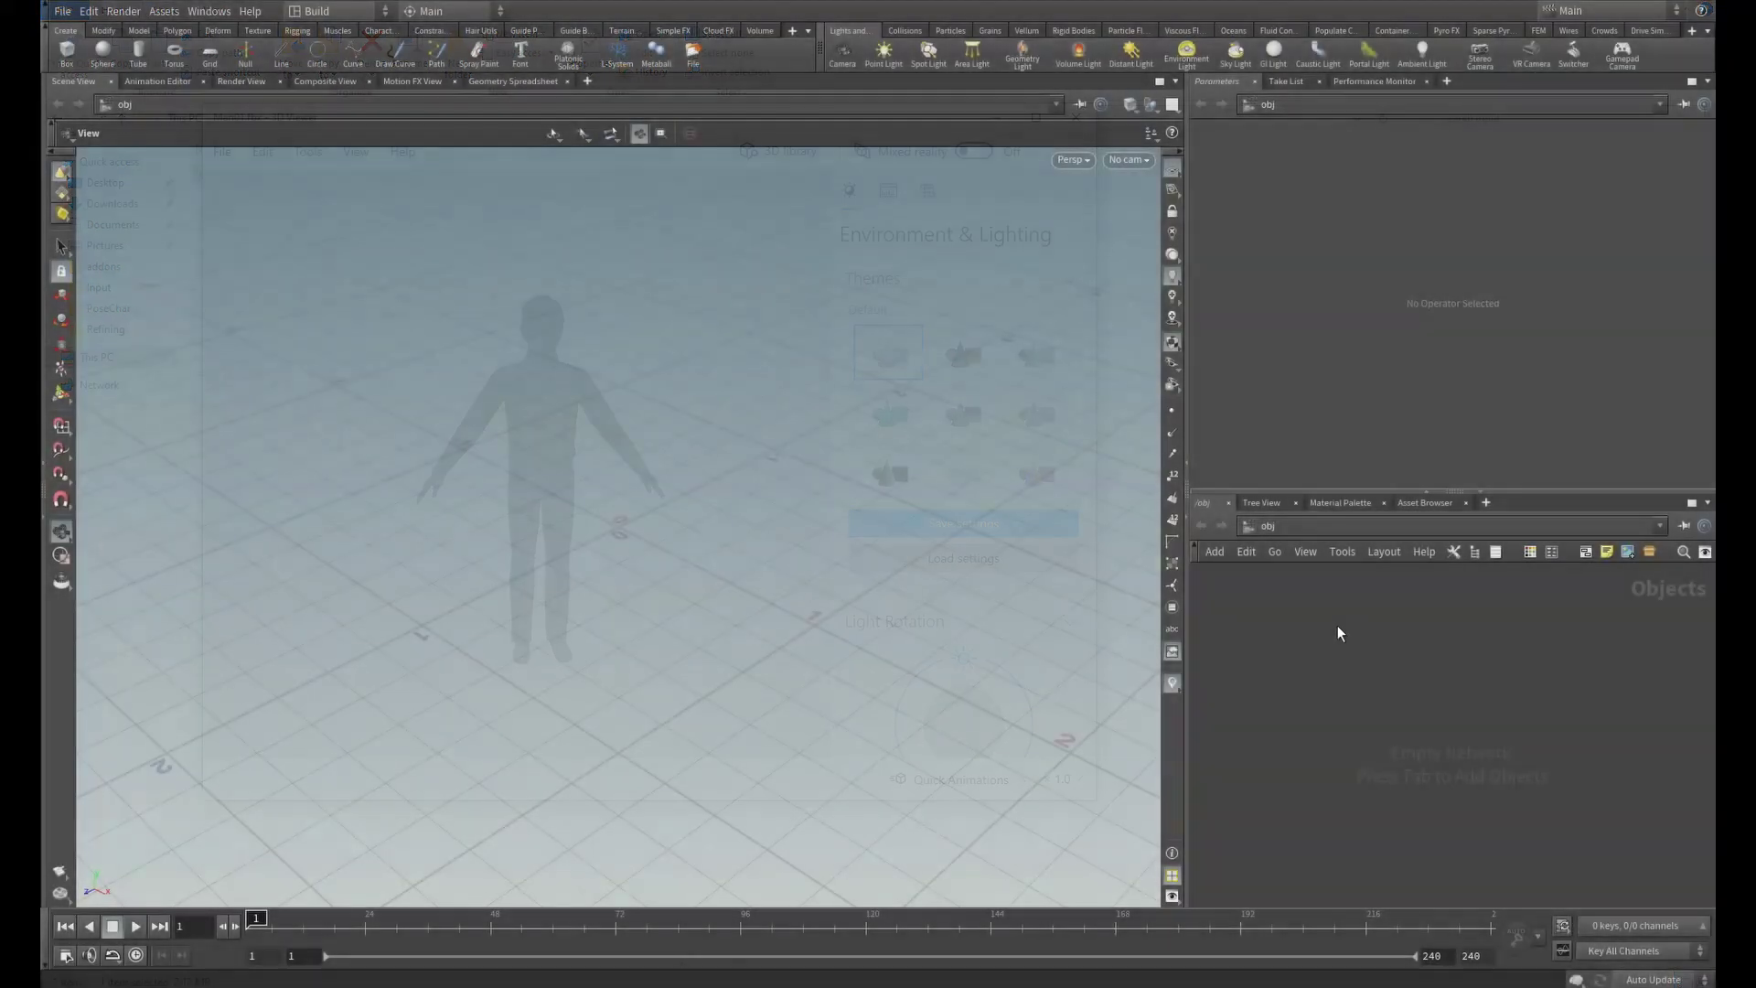
- Switch to Houdini and add a Geometry object to the empty object network
key("Tab")
mouse_move(1390, 842)
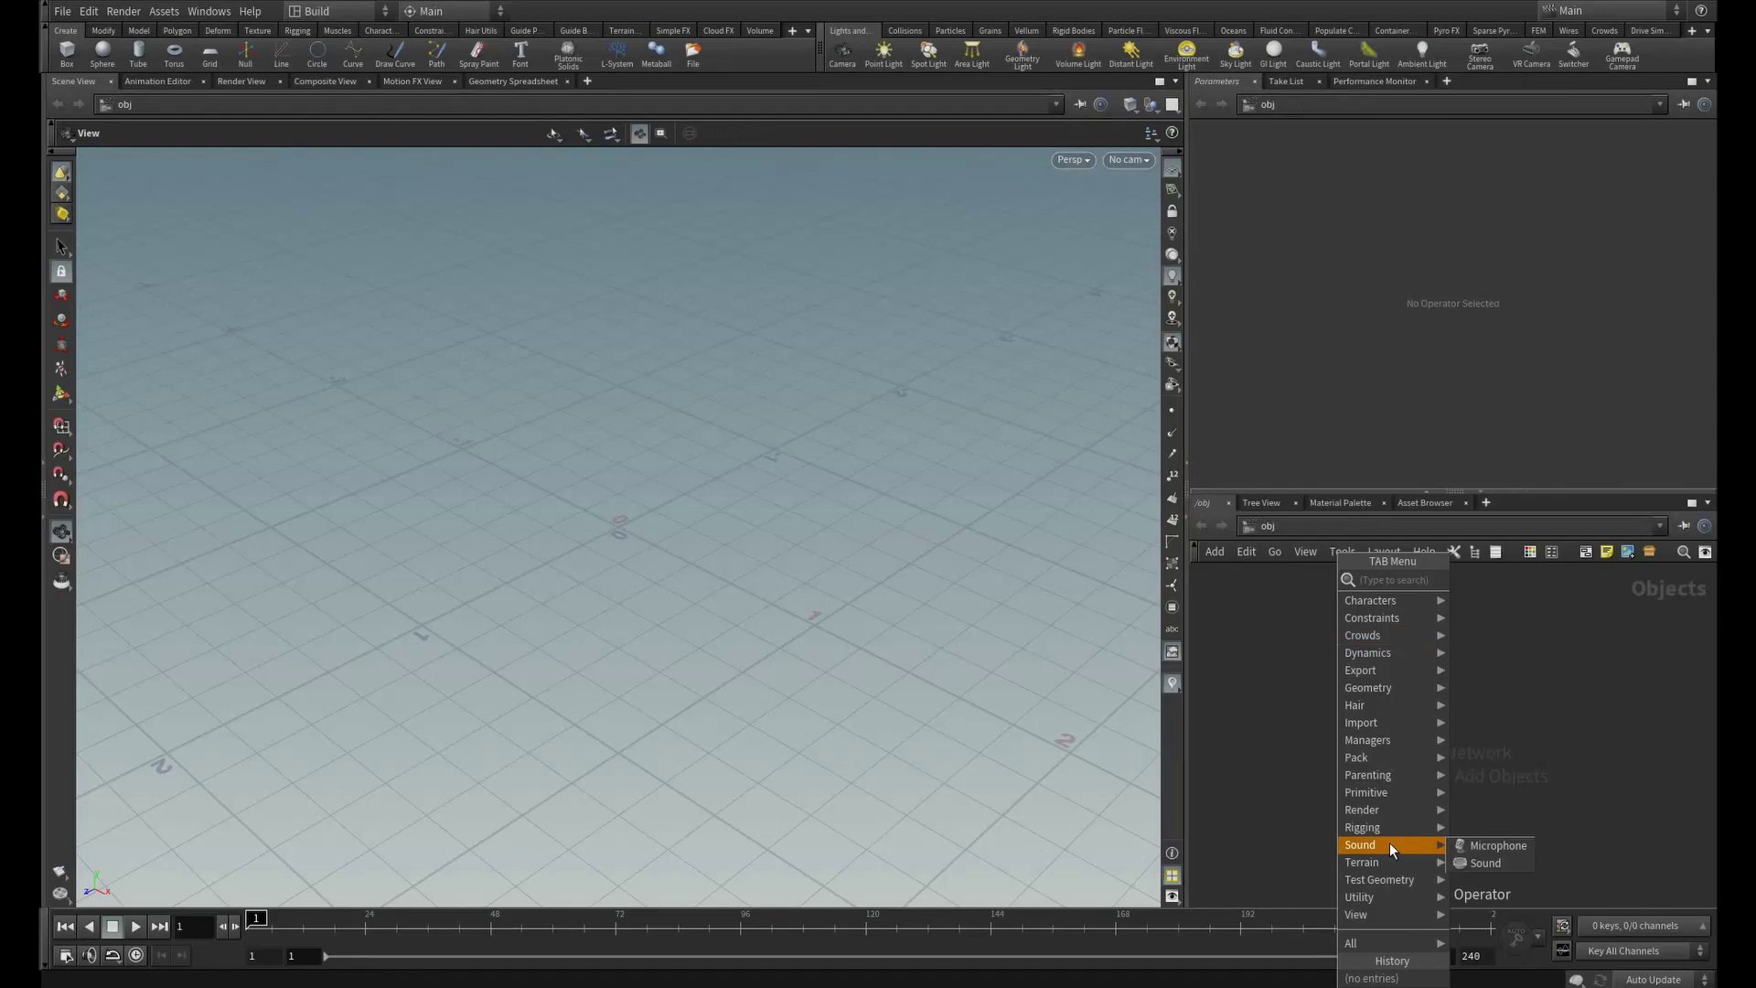
type("geome")
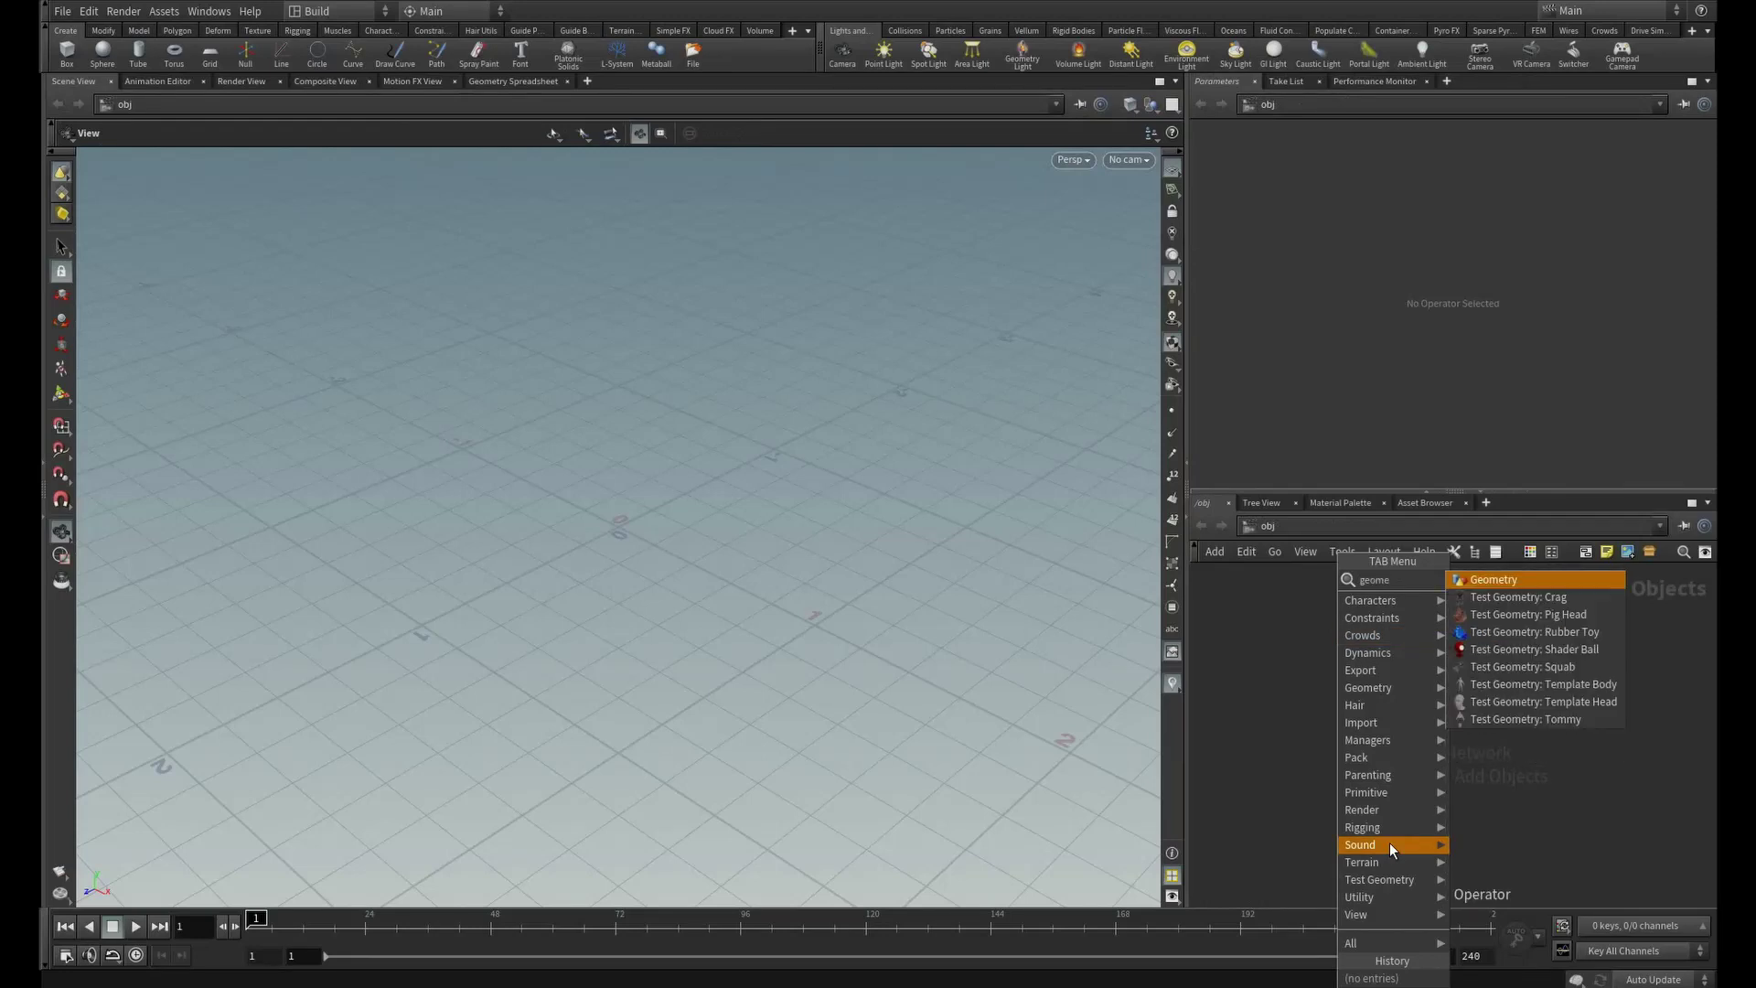
key("Return")
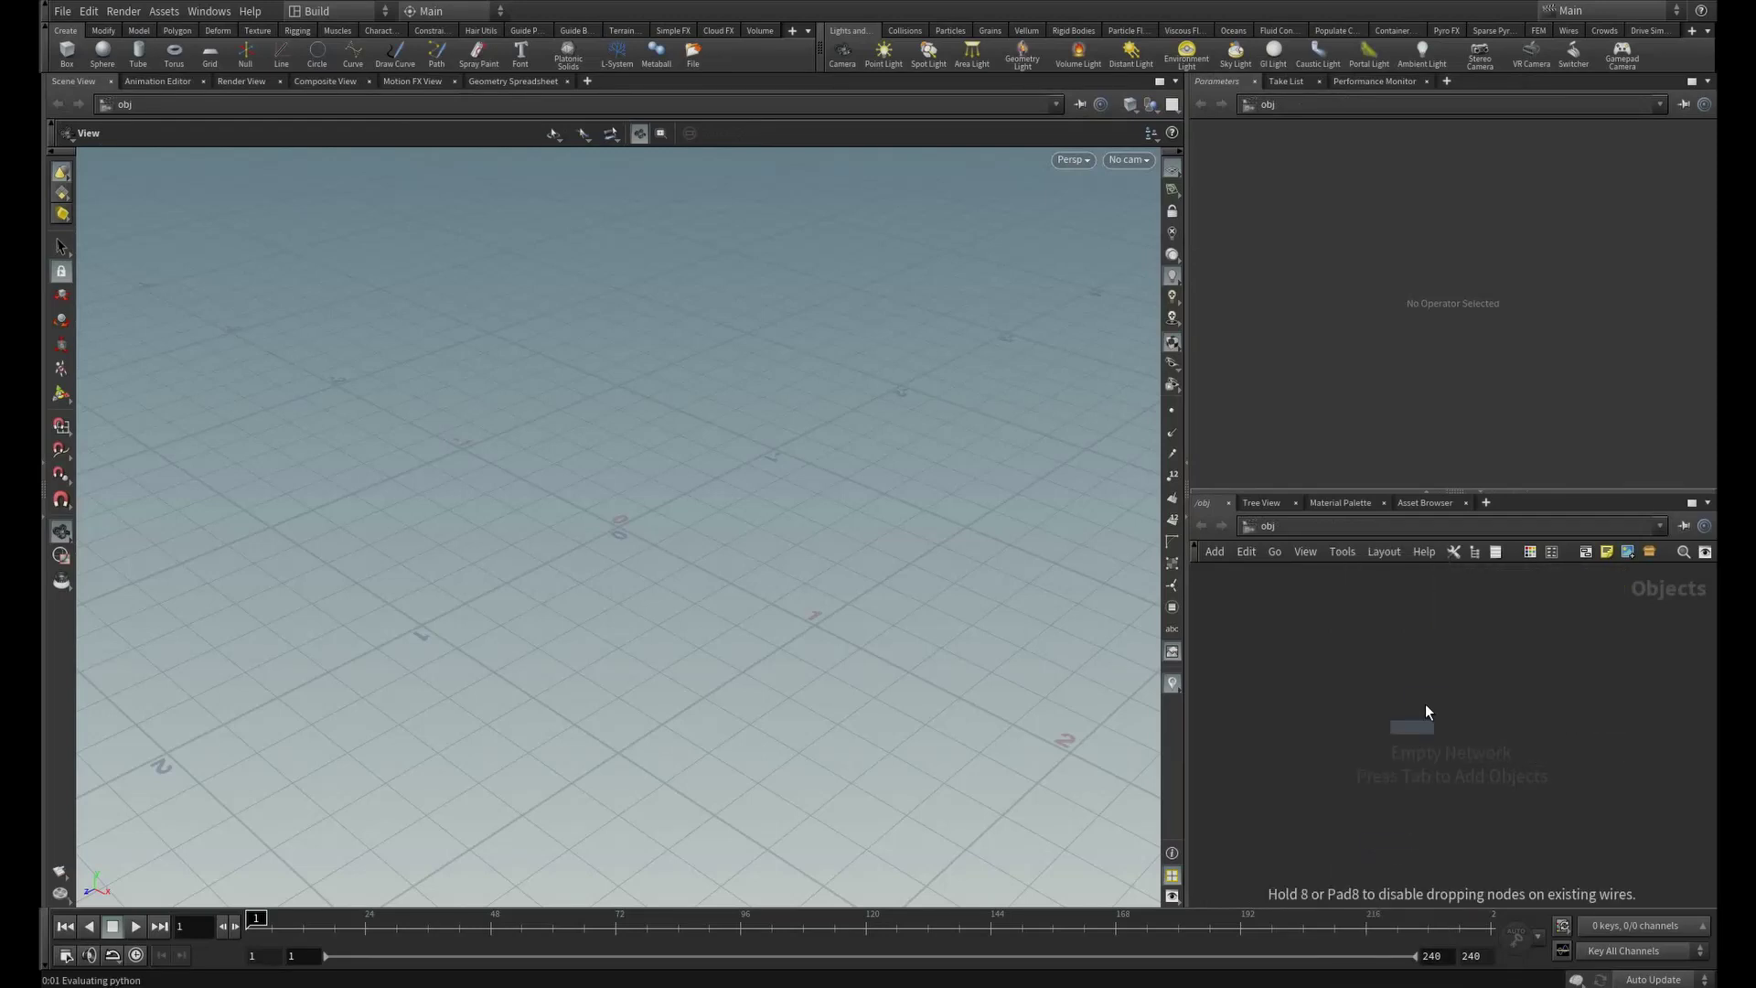
left_click(1434, 709)
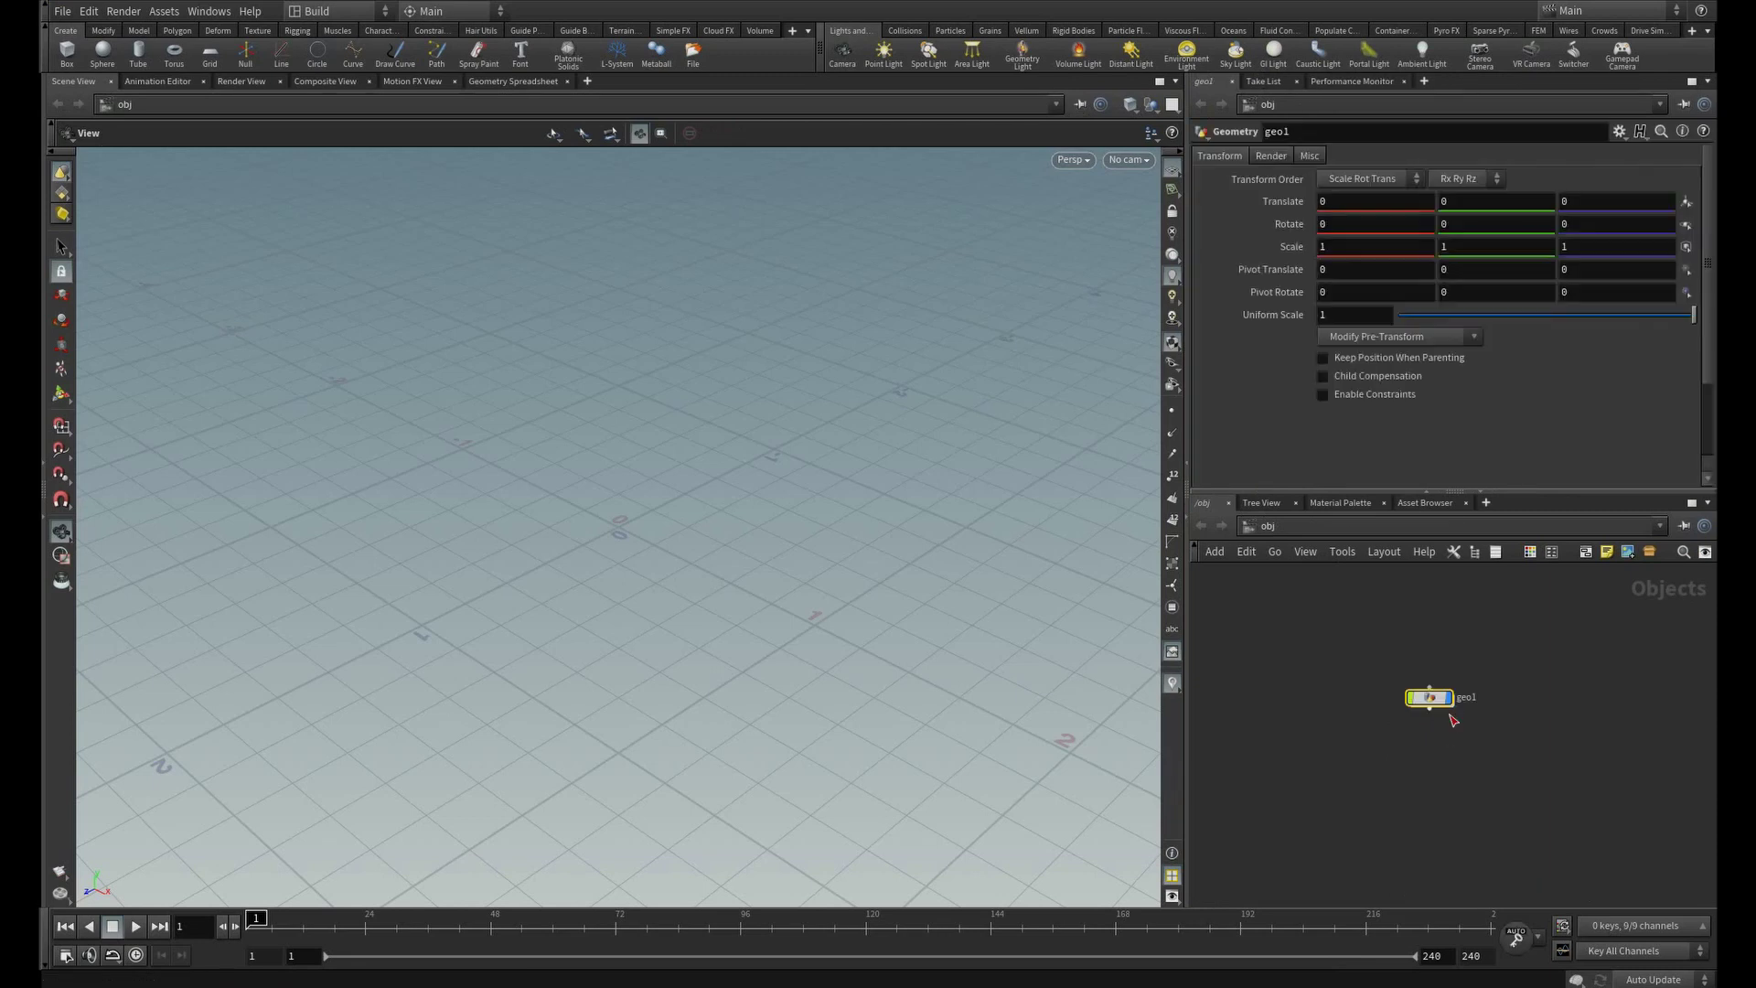
- Rename the geometry object KineFX_Char and go inside its network
double_click(1470, 698)
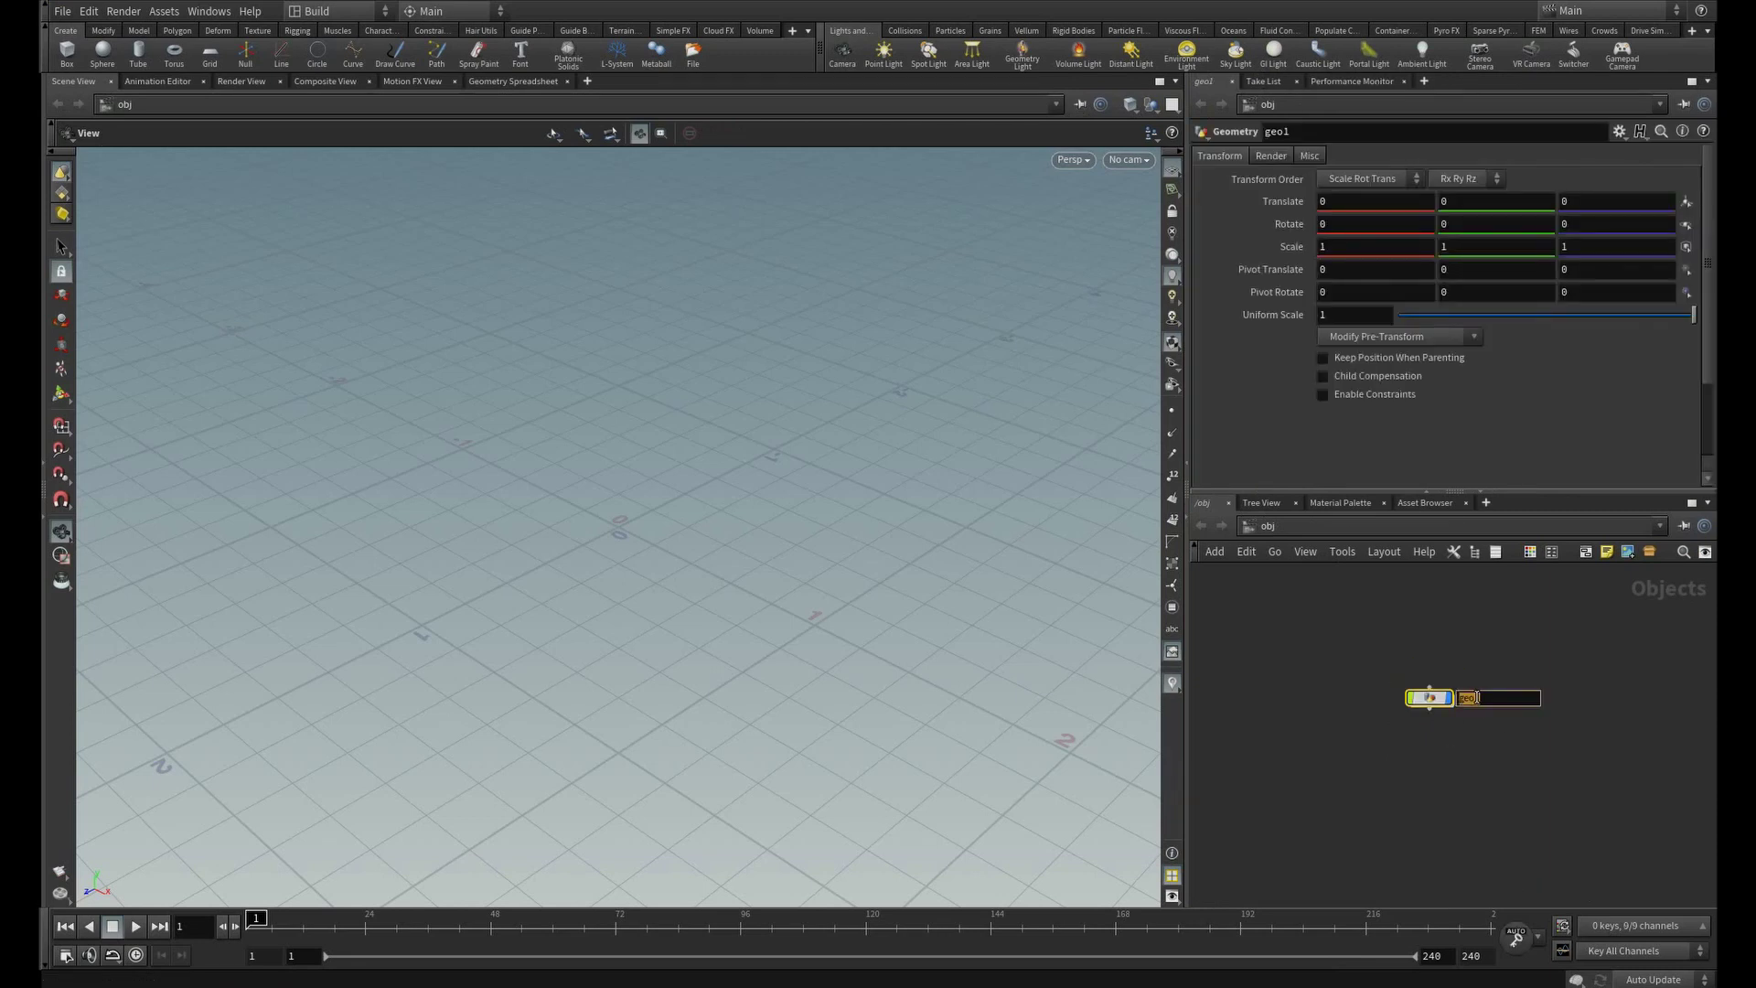
type("KineFX_Char")
key("Return")
double_click(1428, 701)
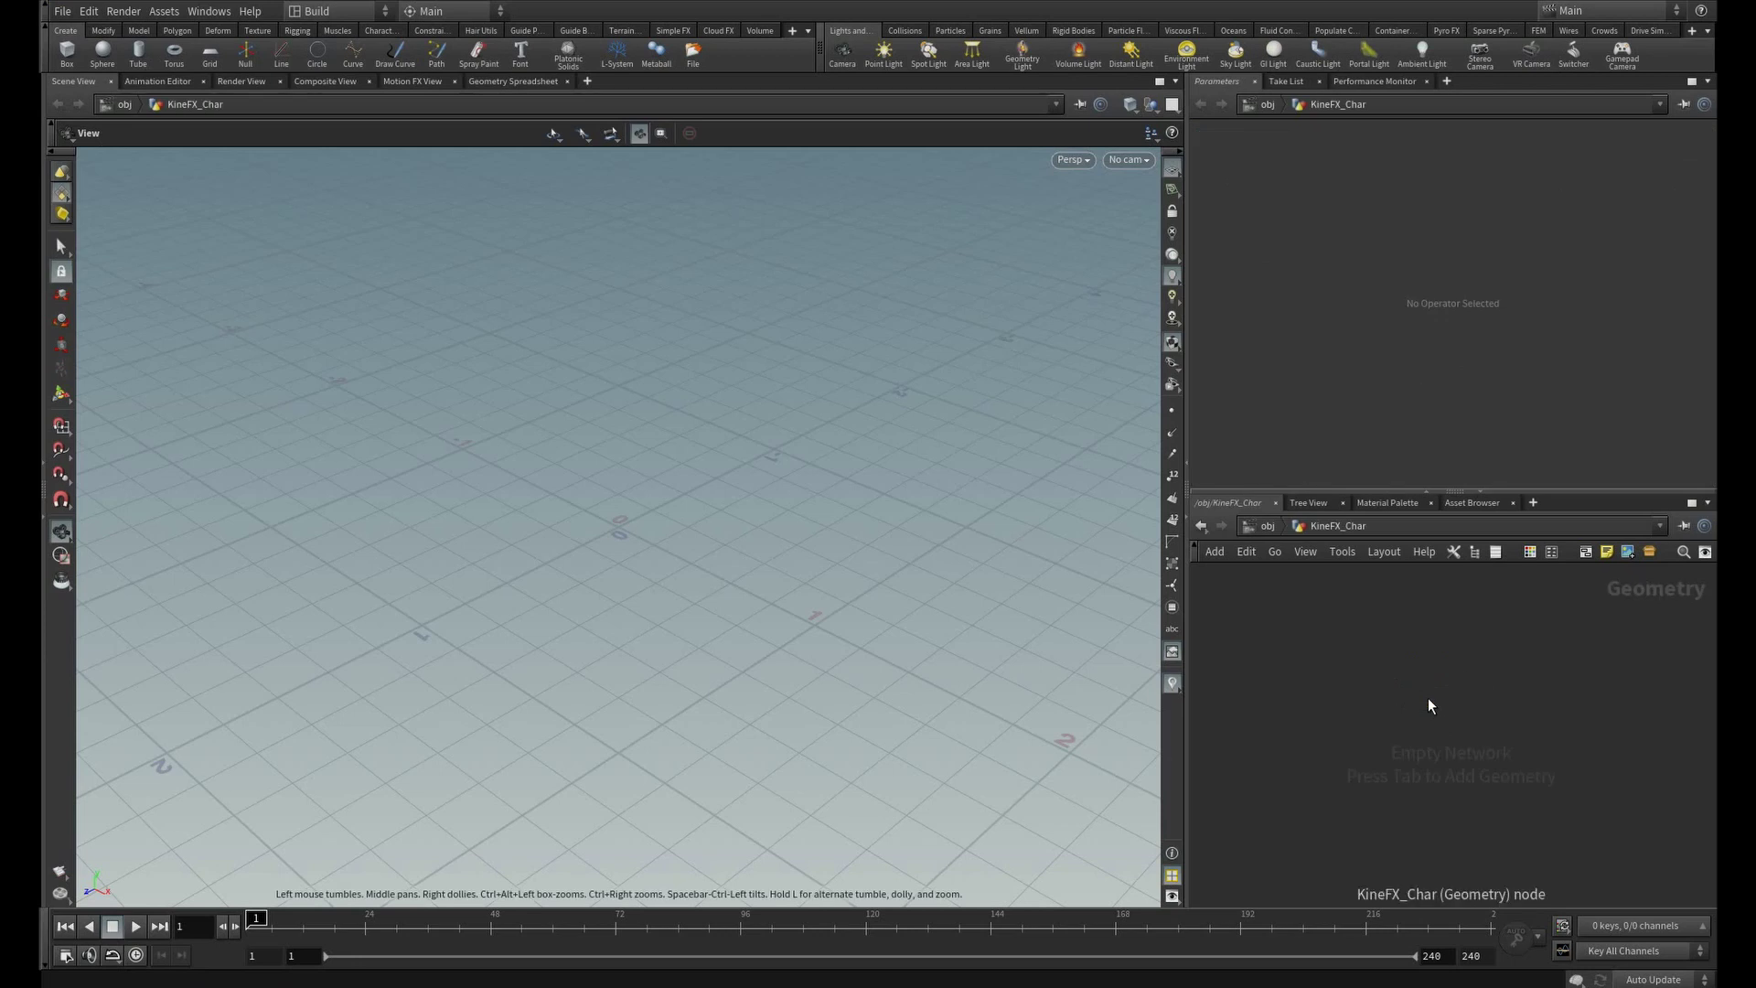
key("Tab")
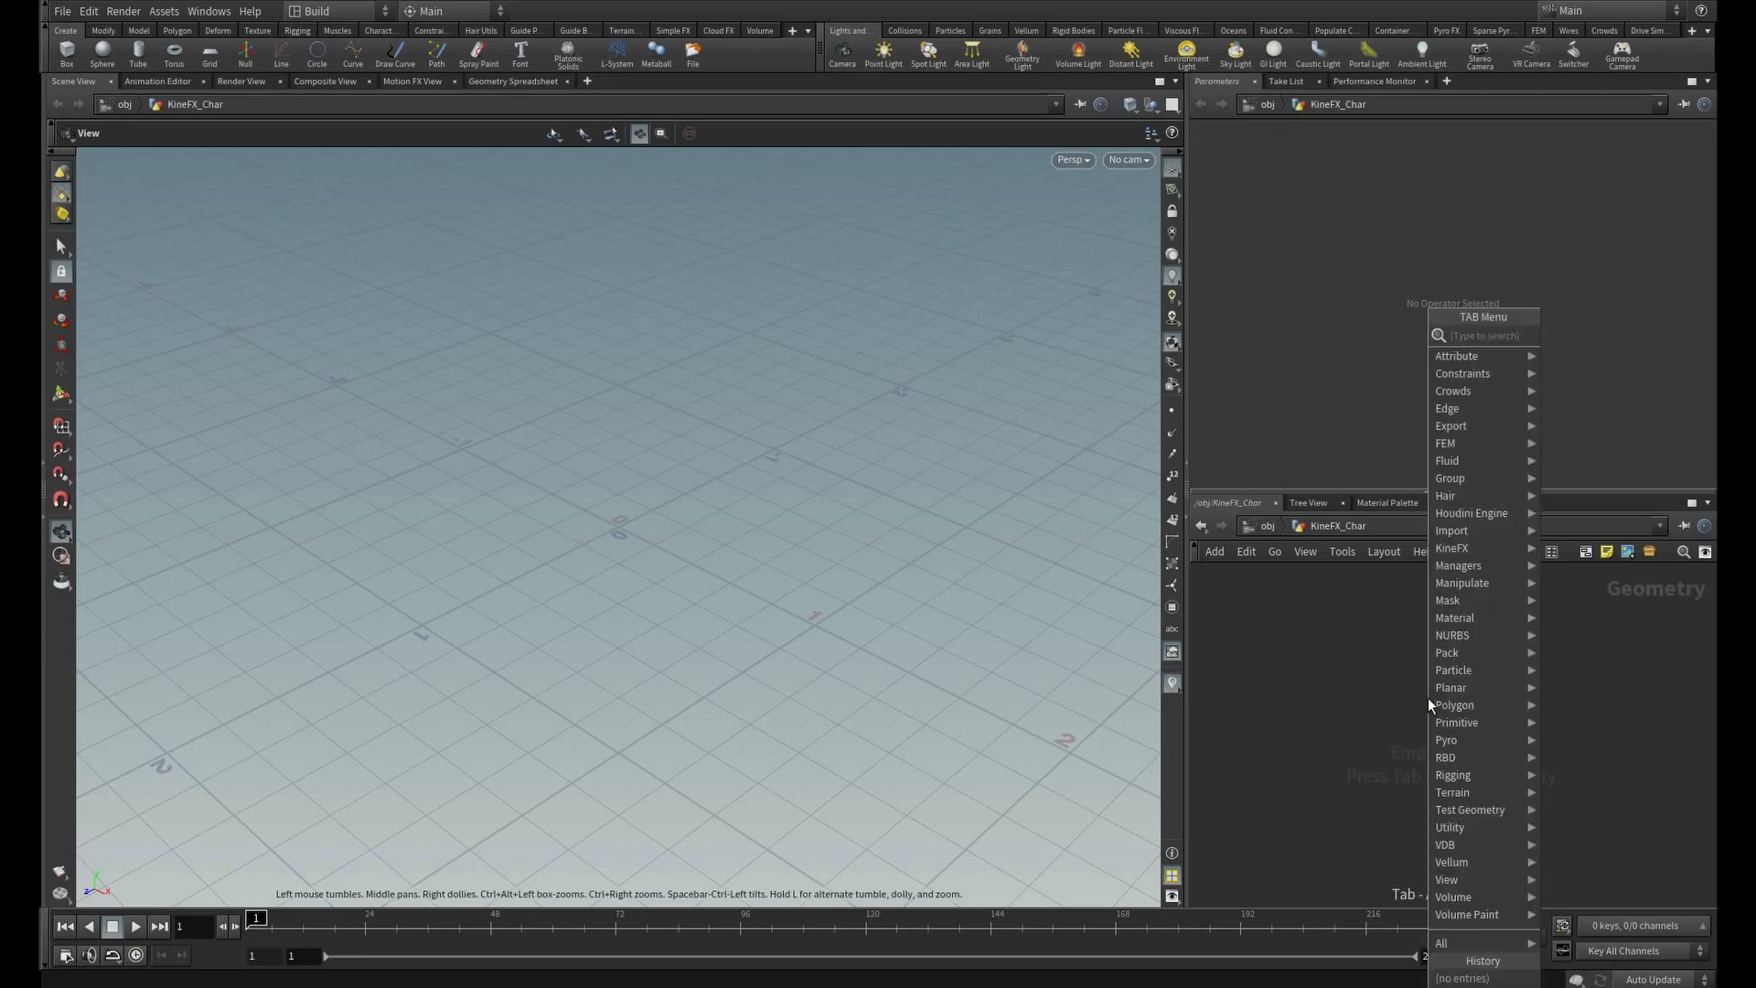
mouse_move(1434, 704)
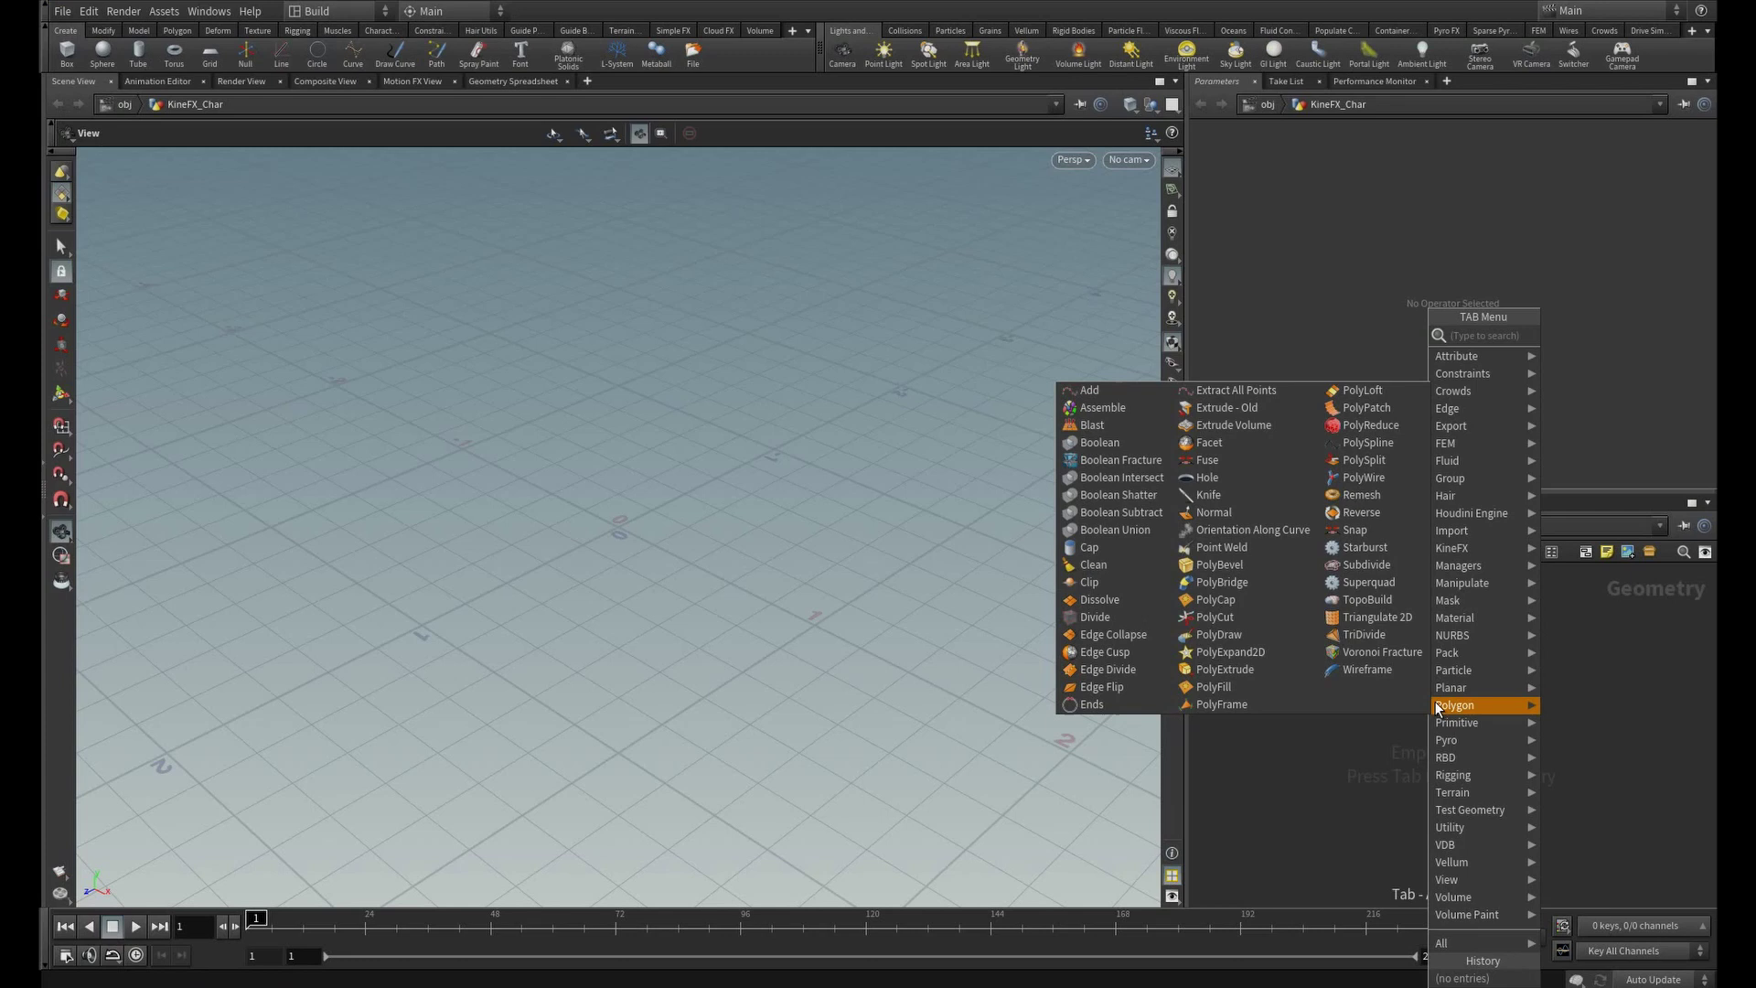
type("scen")
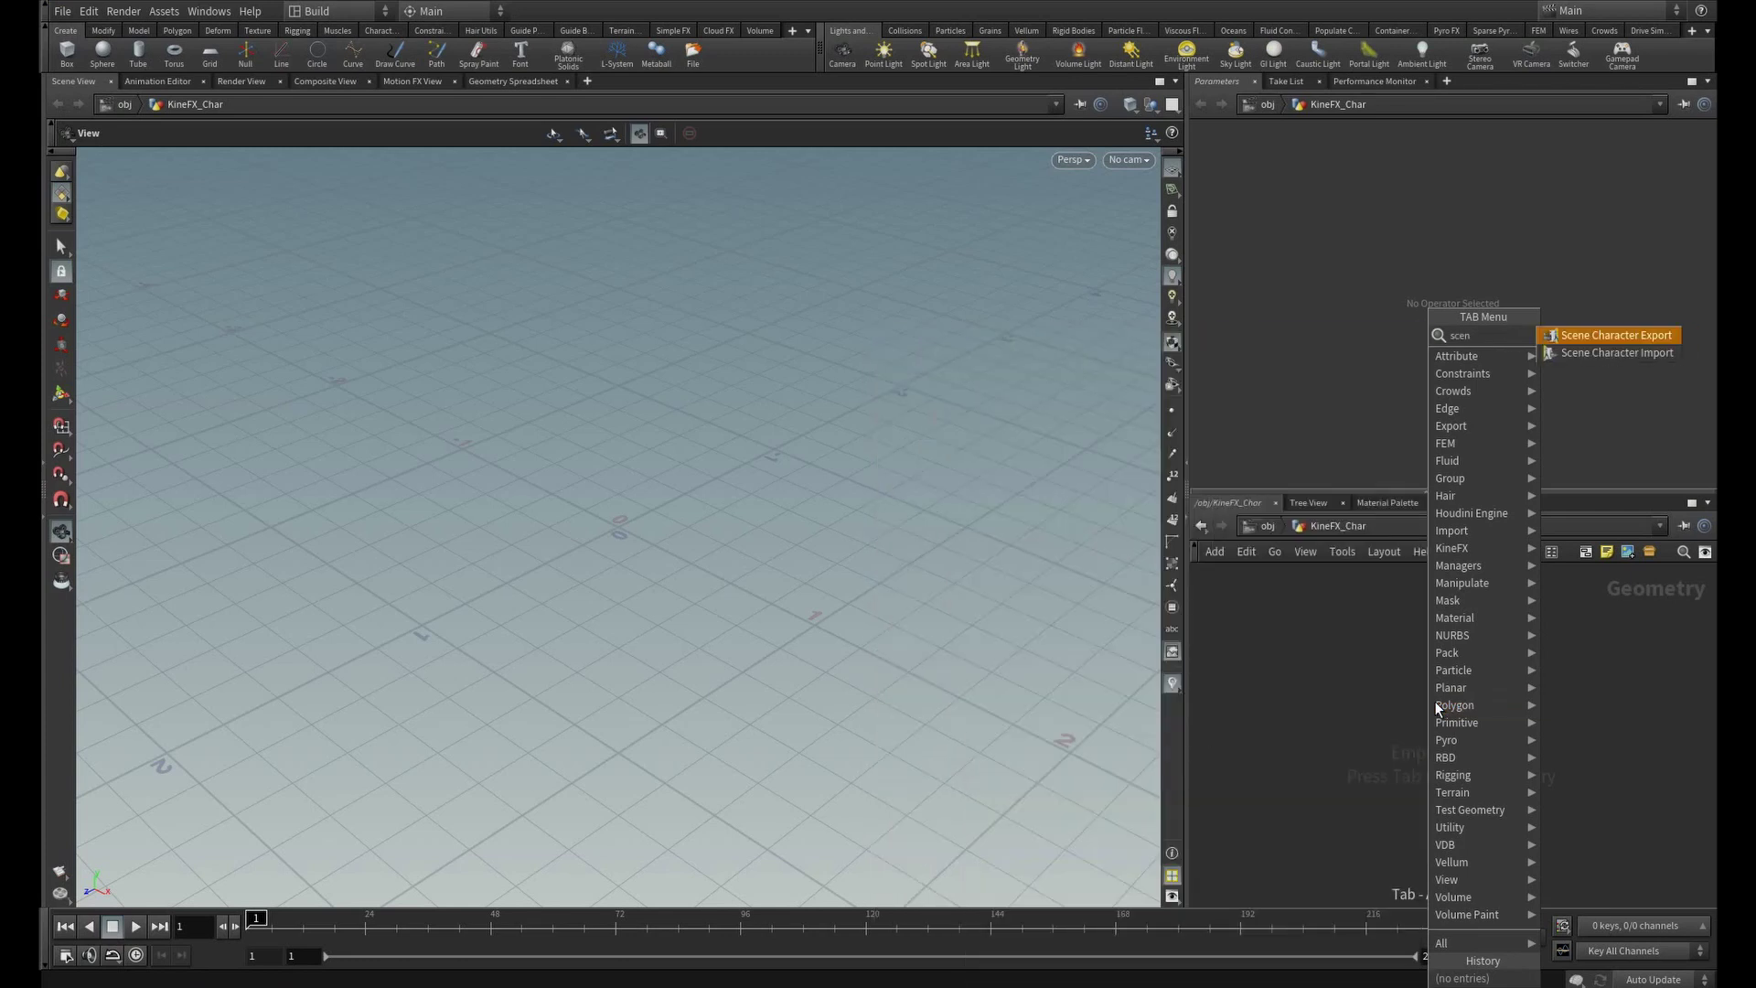
left_click(1602, 352)
left_click(1459, 684)
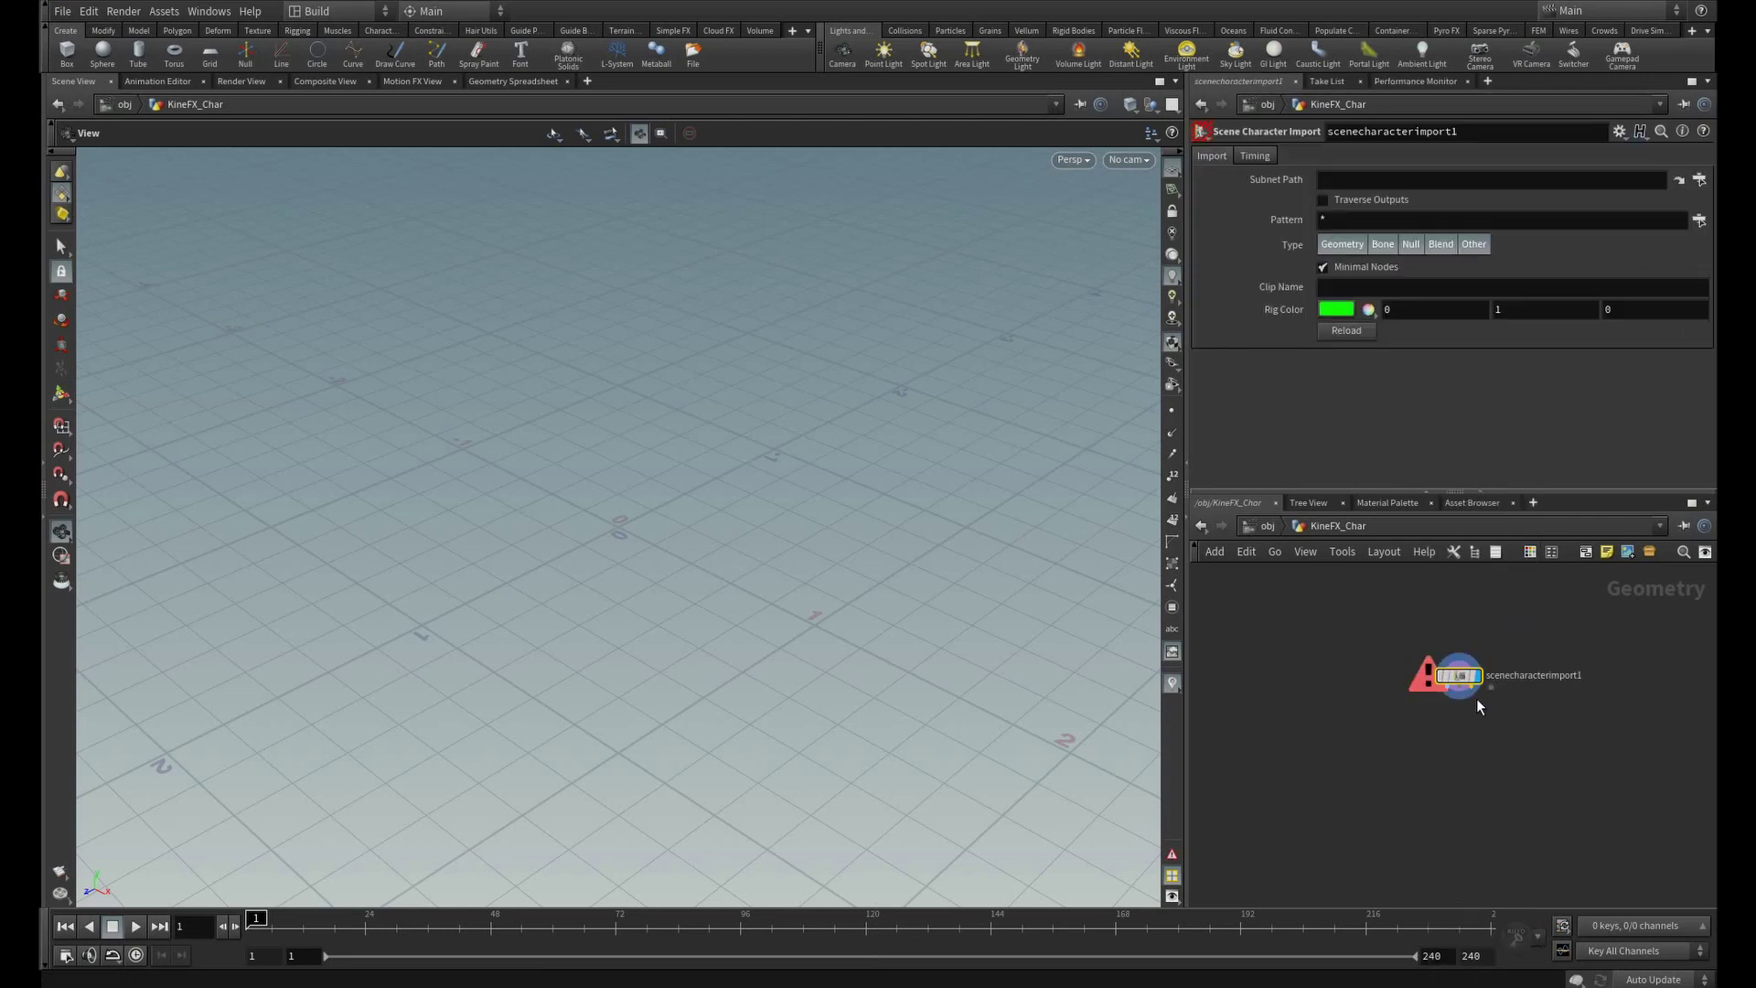
left_click(1700, 179)
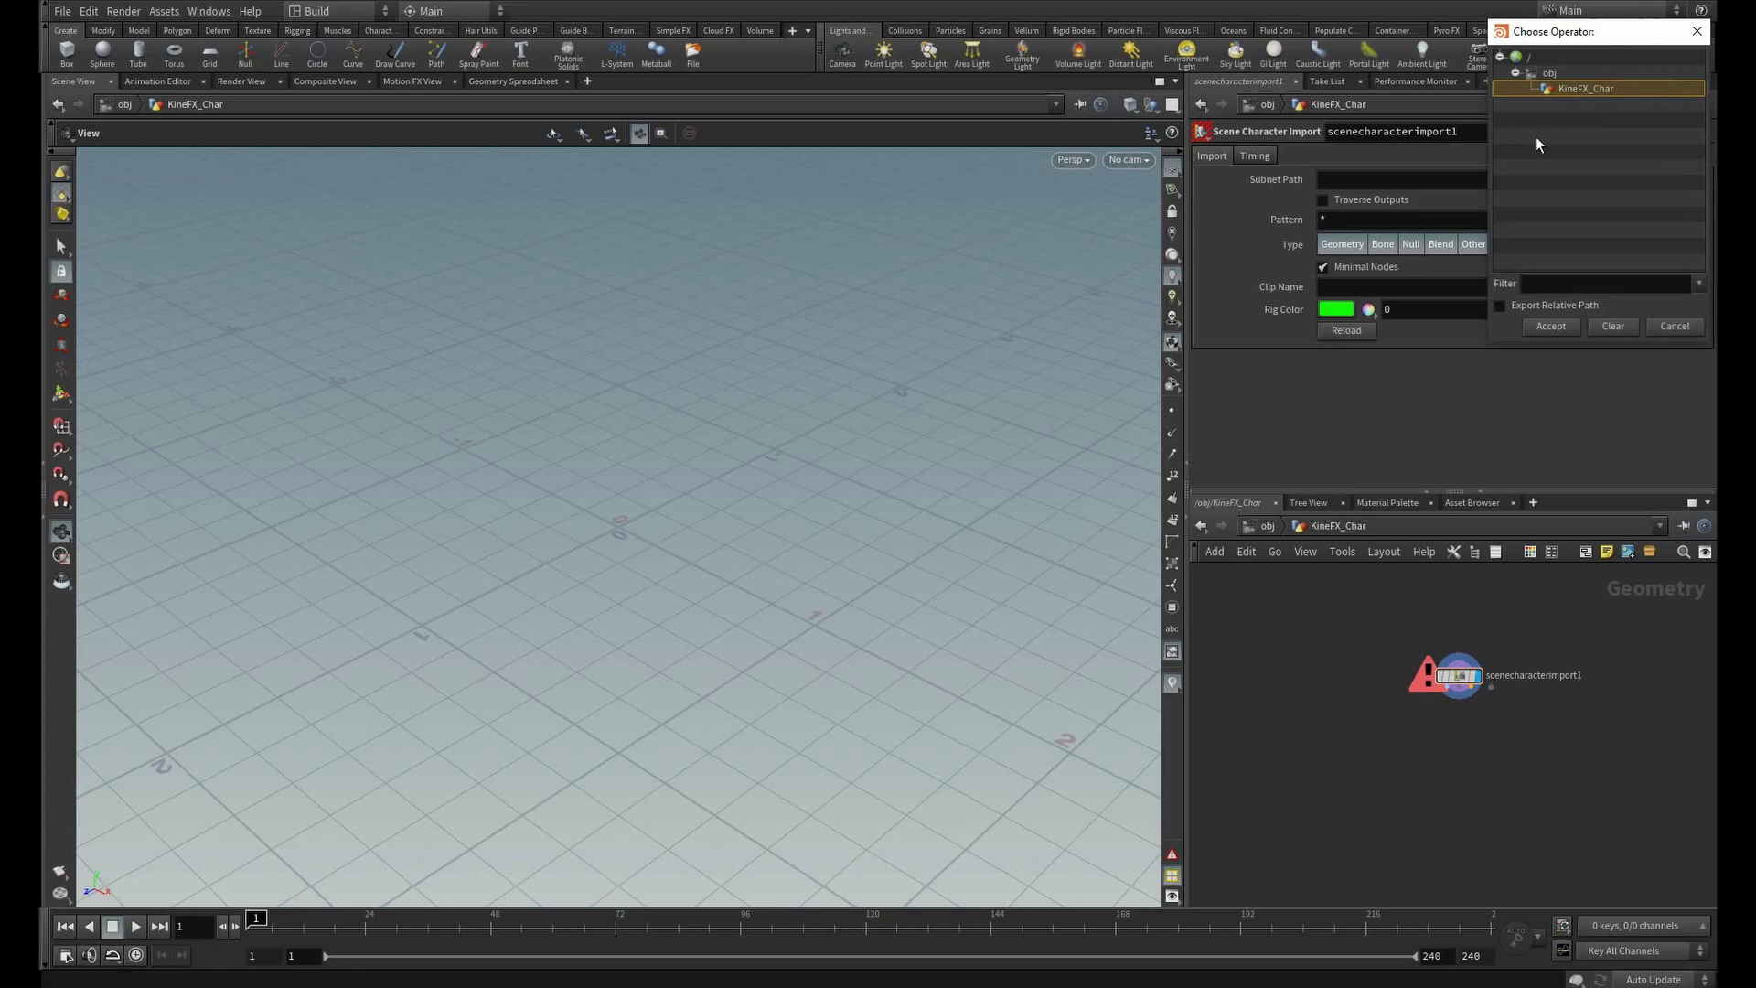
left_click(1614, 326)
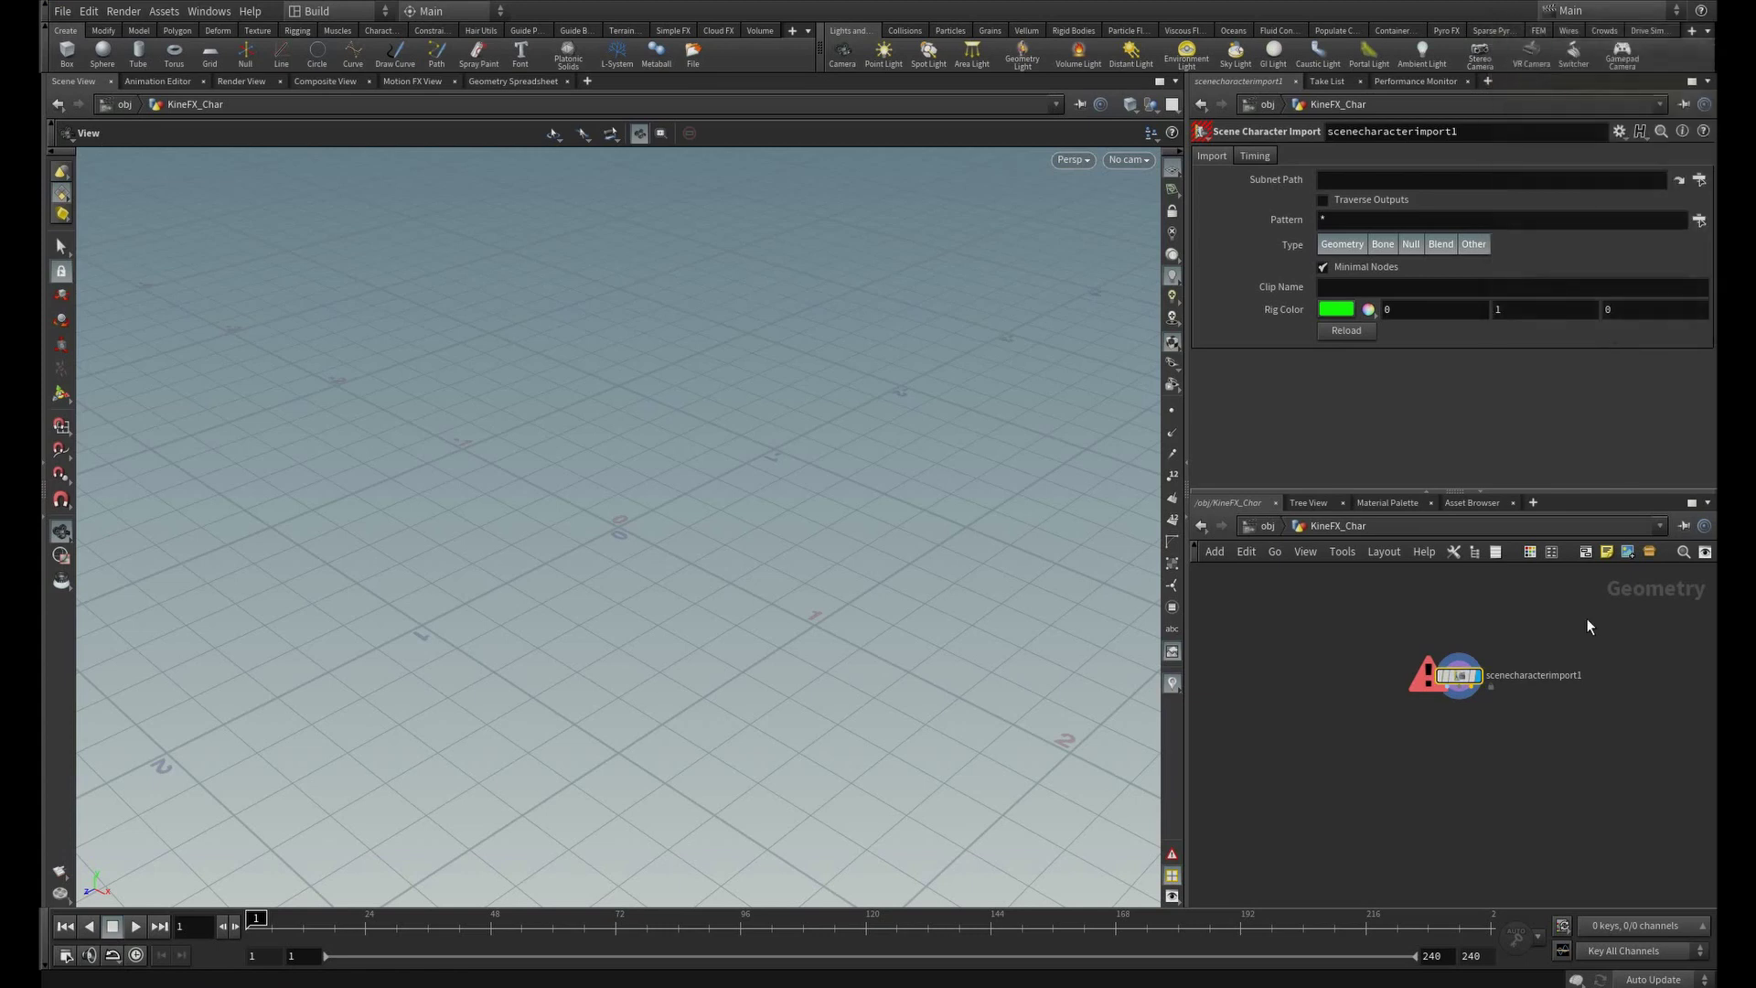
left_click_drag(1367, 604, 1525, 752)
key("Delete")
- Add an FBX Character Import node and load Man01.fbx as its FBX file
key("Tab")
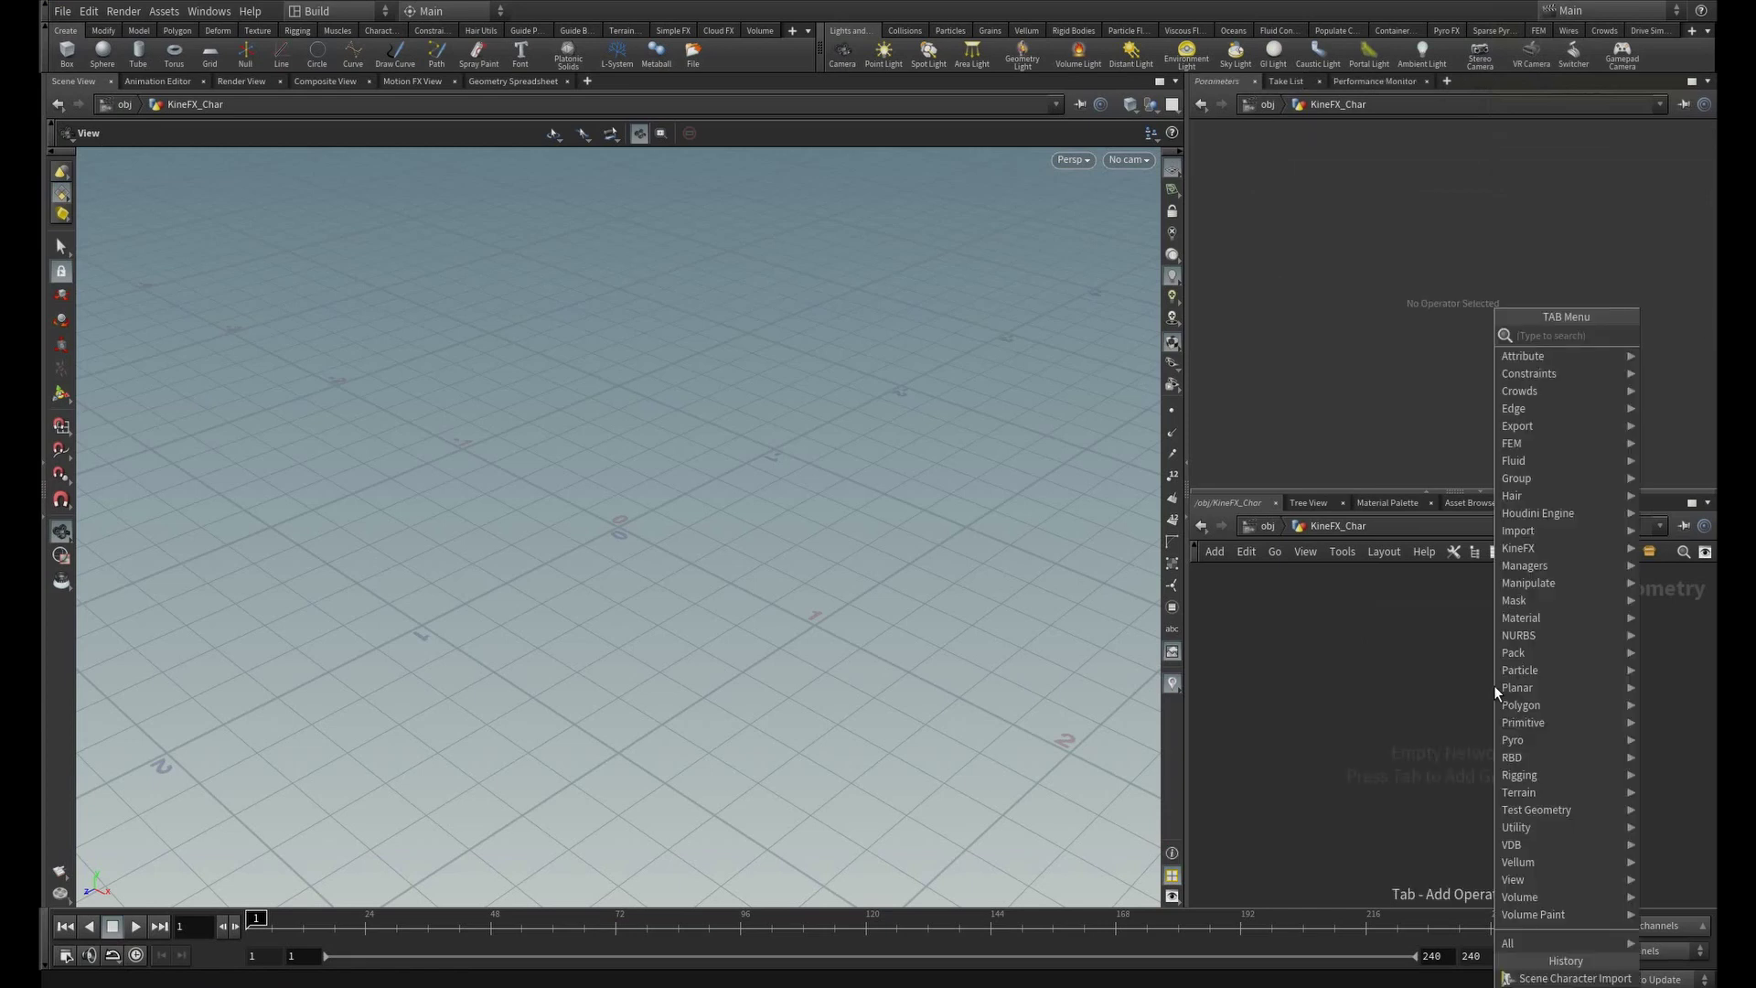
type("fbx")
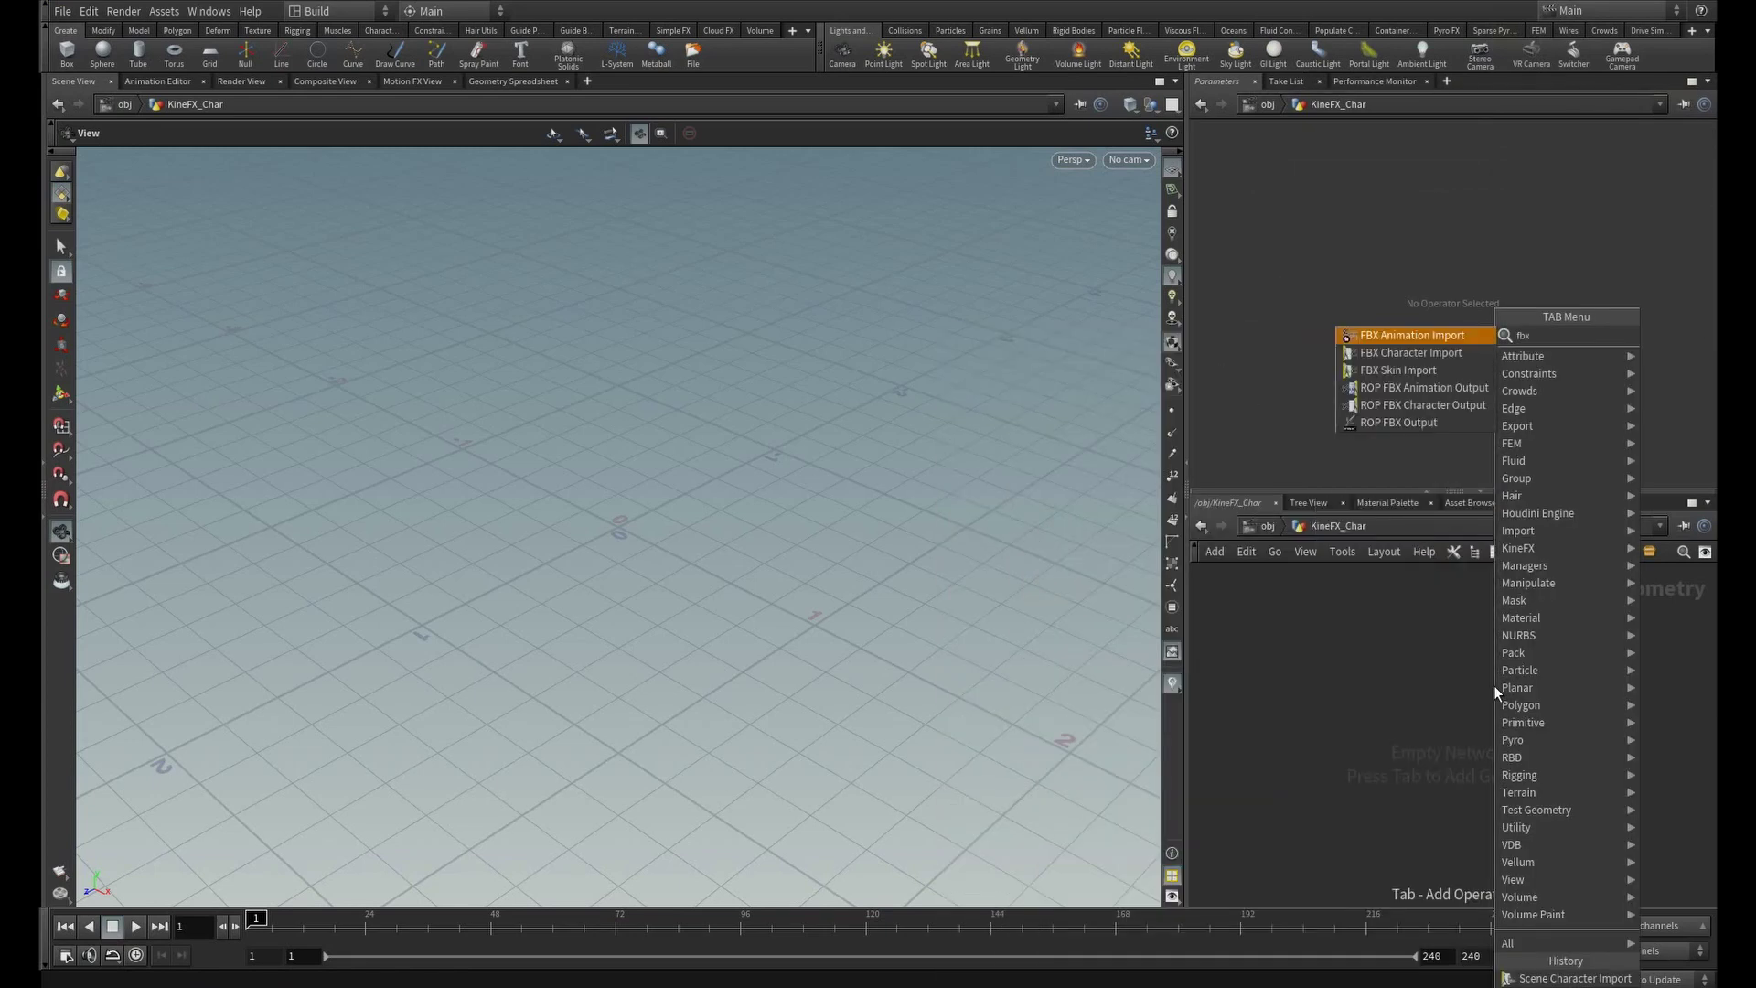
left_click(1408, 352)
left_click(1435, 689)
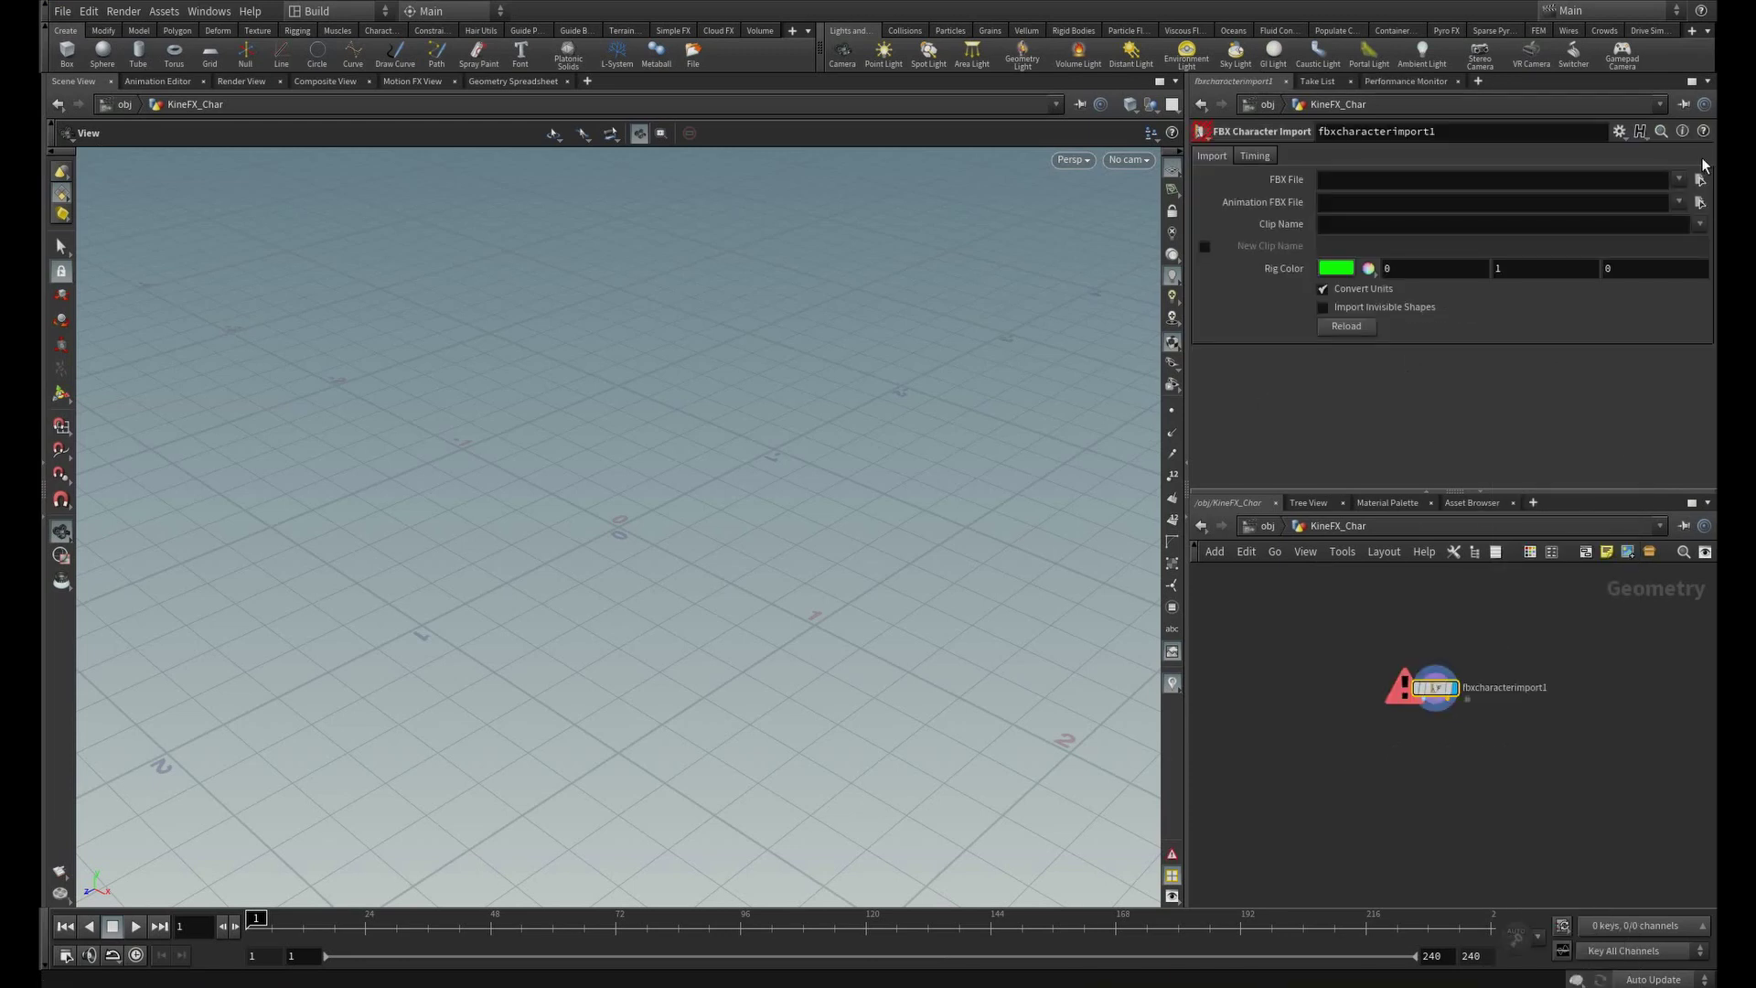
left_click(1699, 180)
double_click(1298, 86)
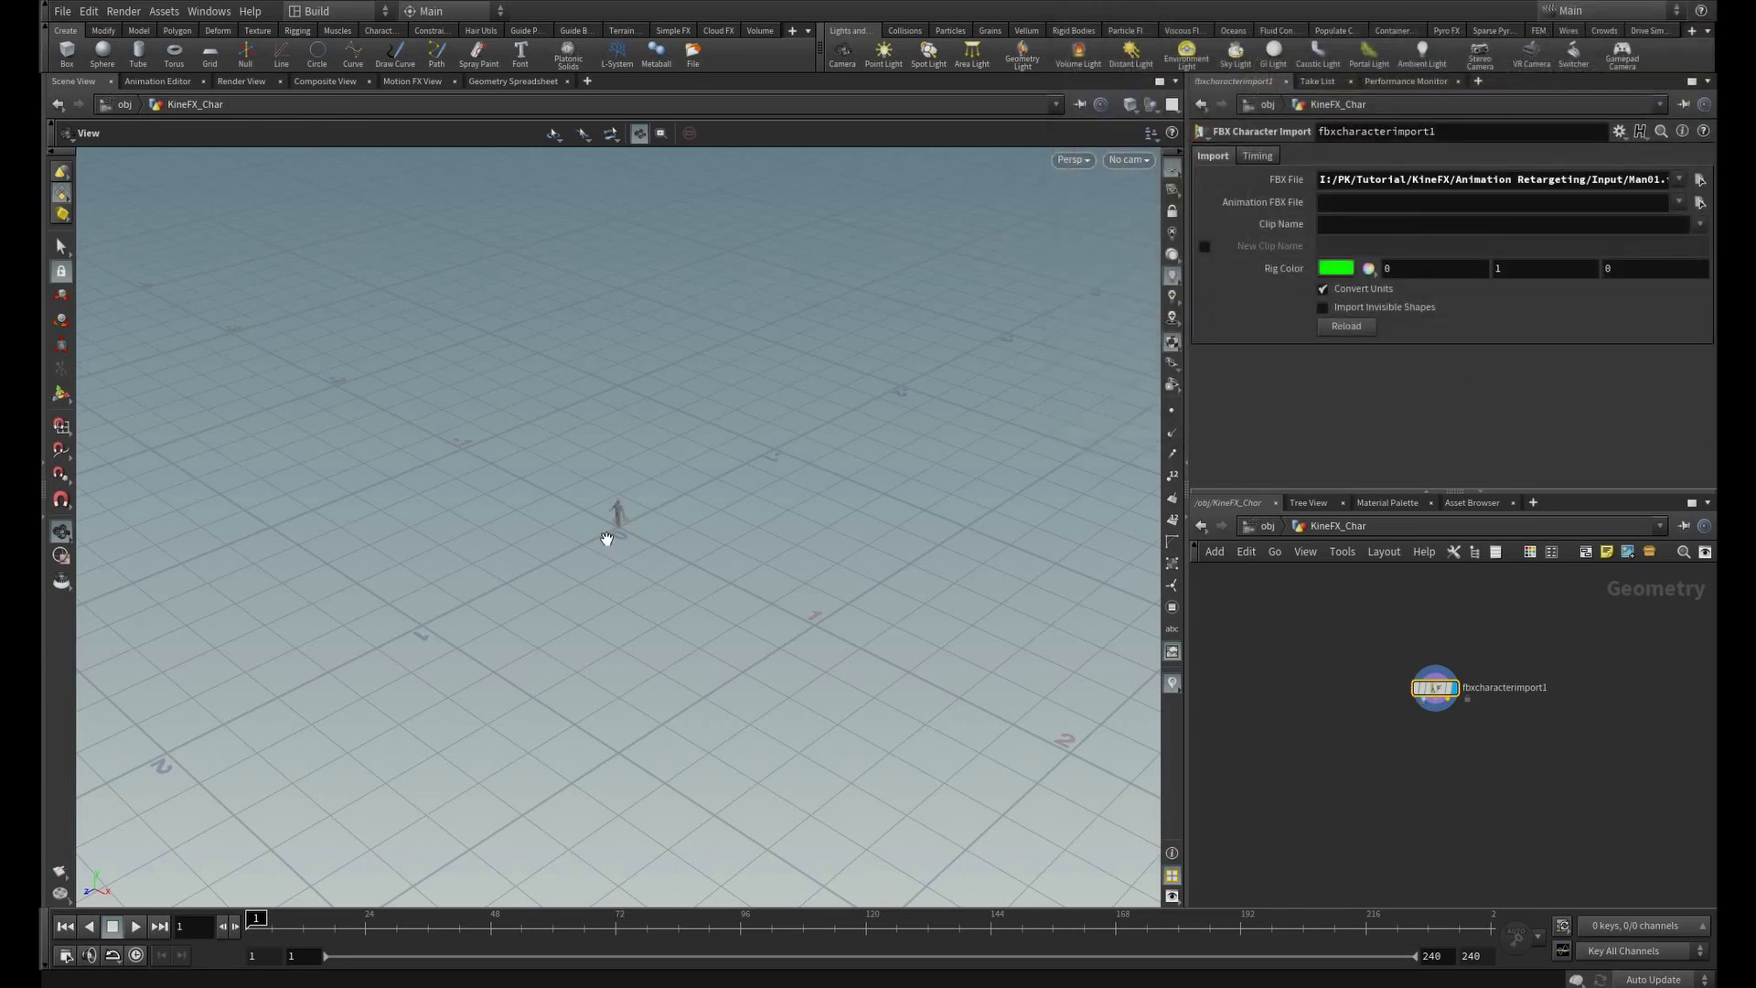
key("space+h")
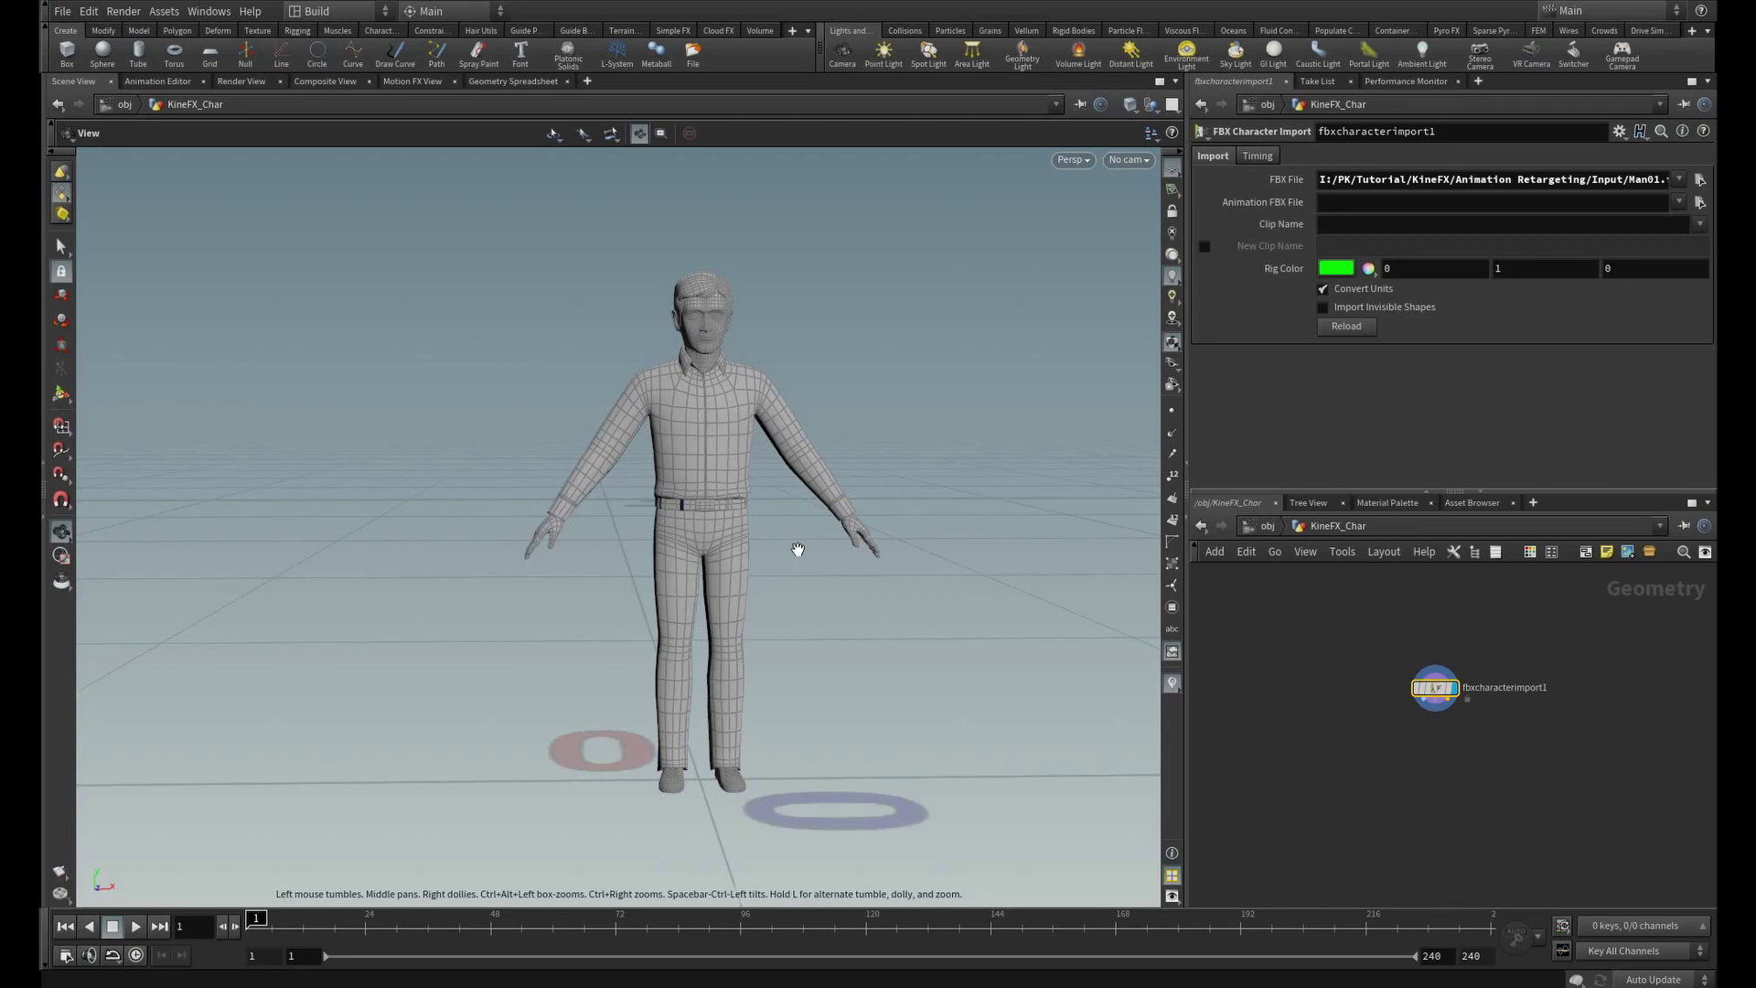
- Show the character in wireframe and examine the outputs of the FBX Character Import node
key("shift+w")
left_click_drag(793, 553, 794, 564)
scroll(1409, 702, "up", 6)
middle_click_drag(1568, 768, 1497, 825)
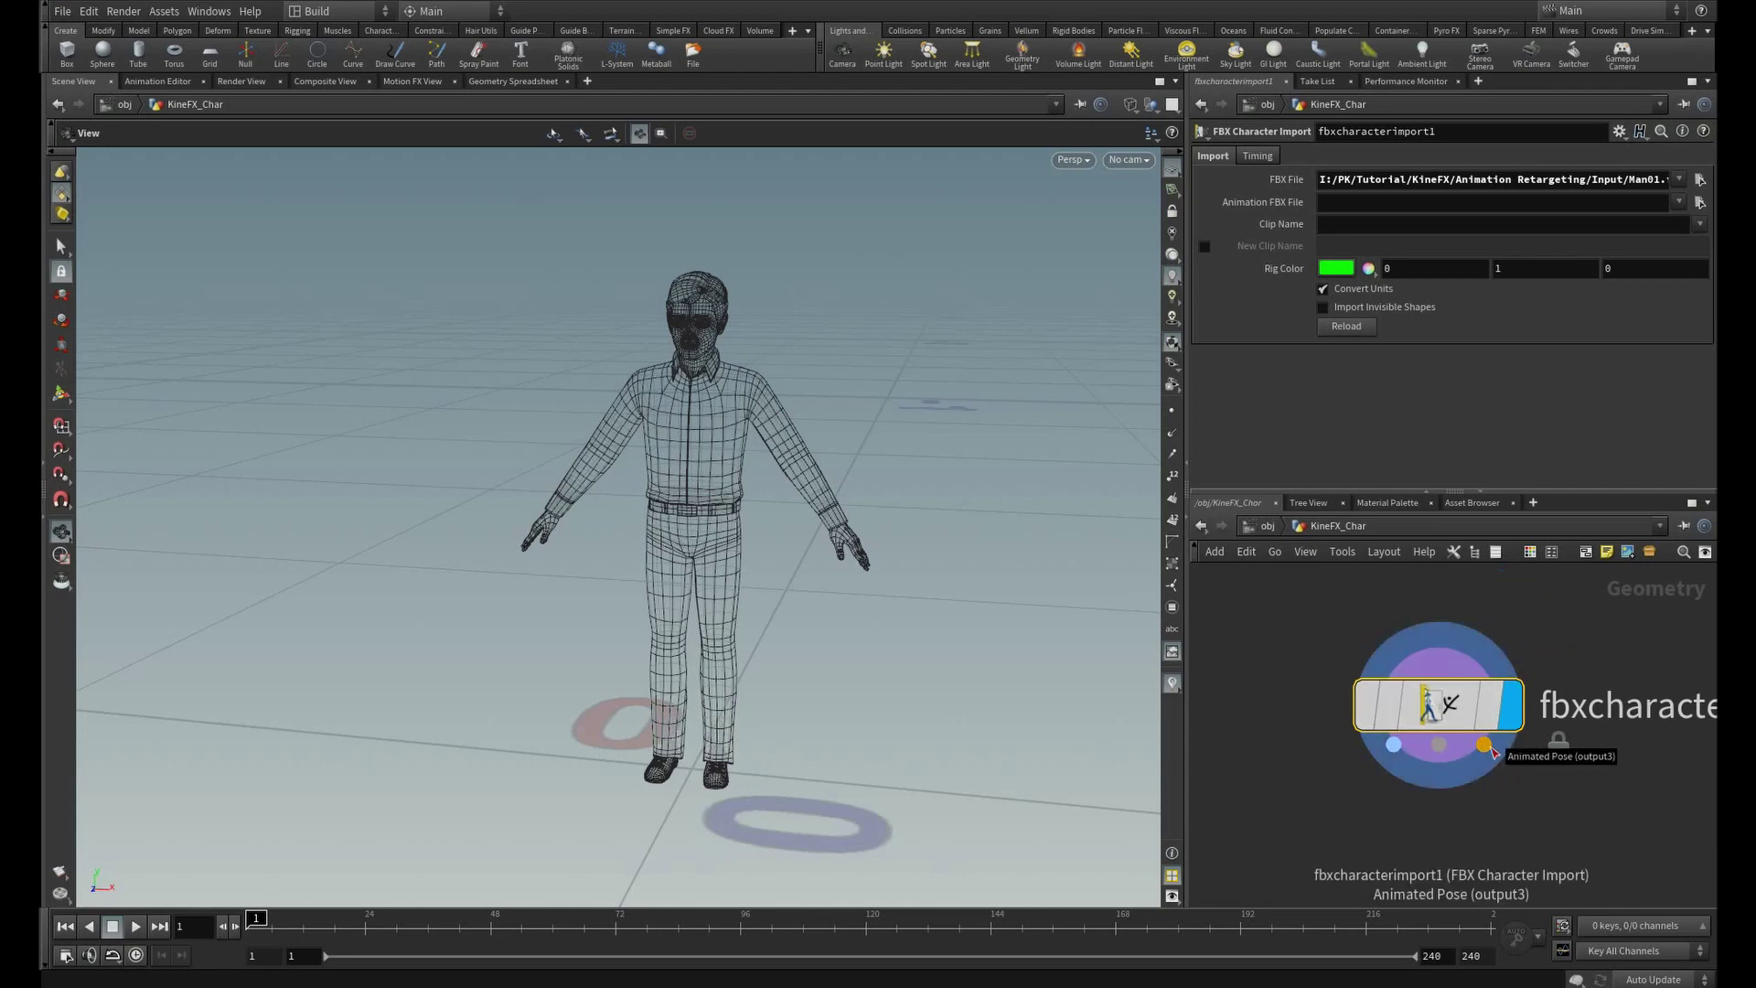
scroll(1489, 752, "down", 6)
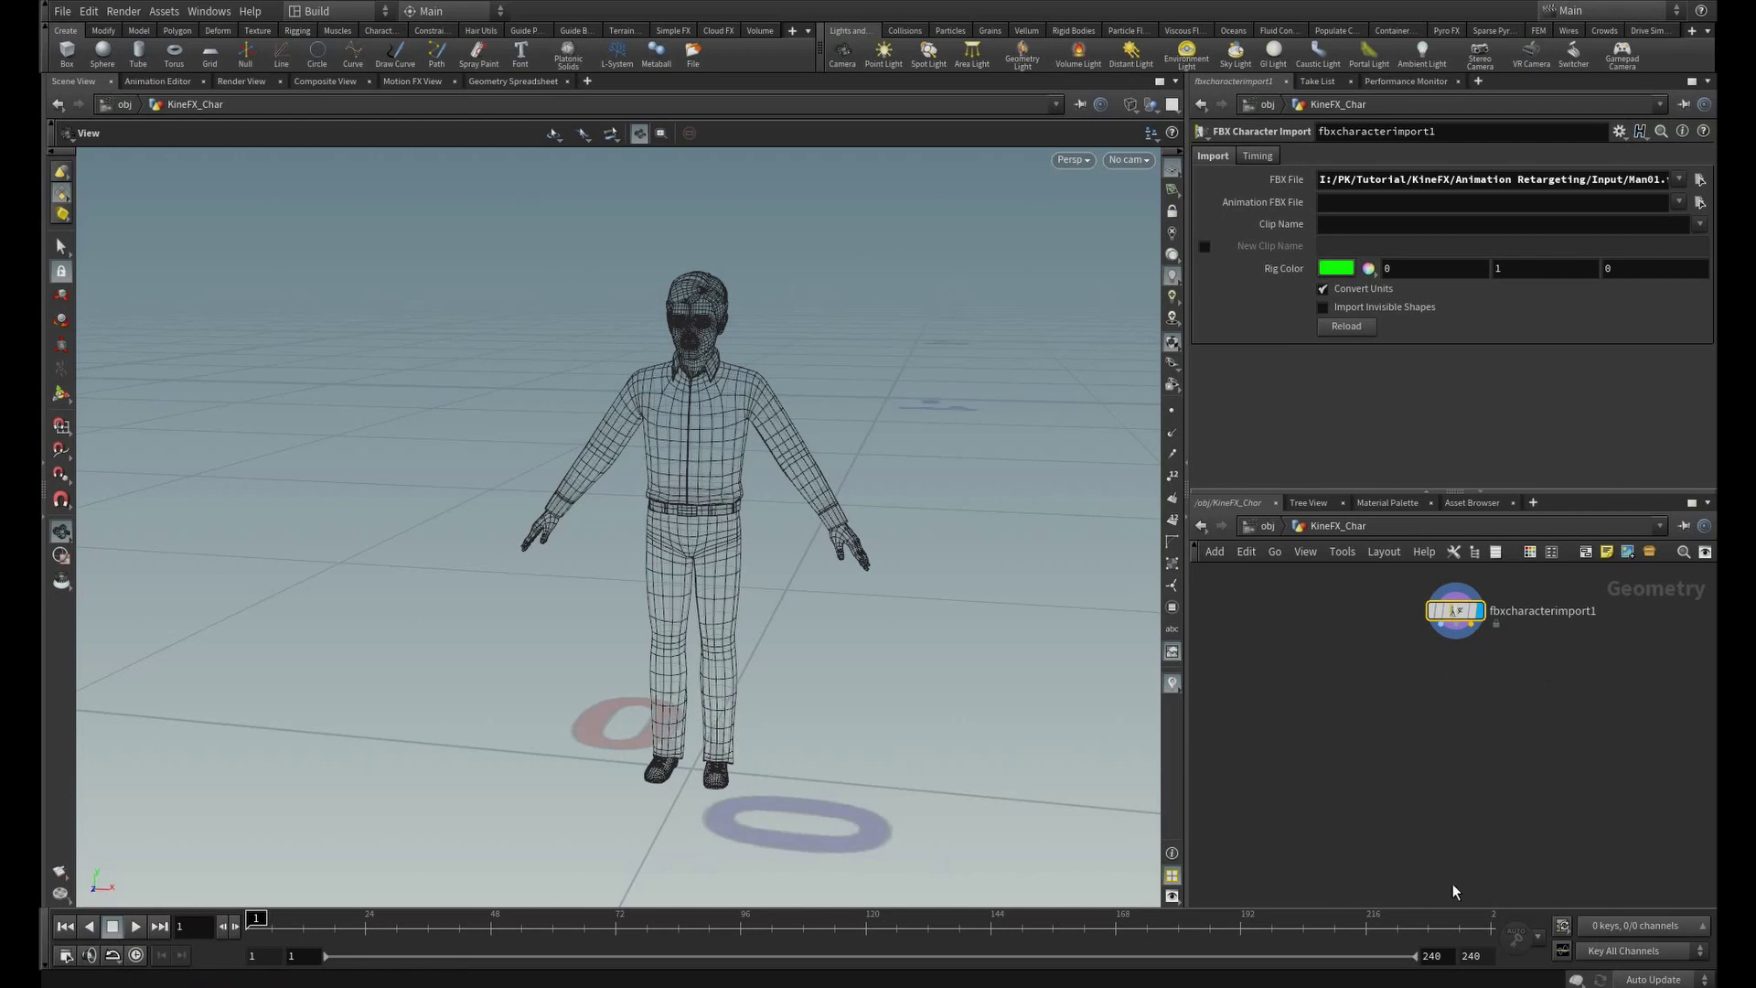
- Add a Bone Deform node below the FBX Character Import node
key("Tab")
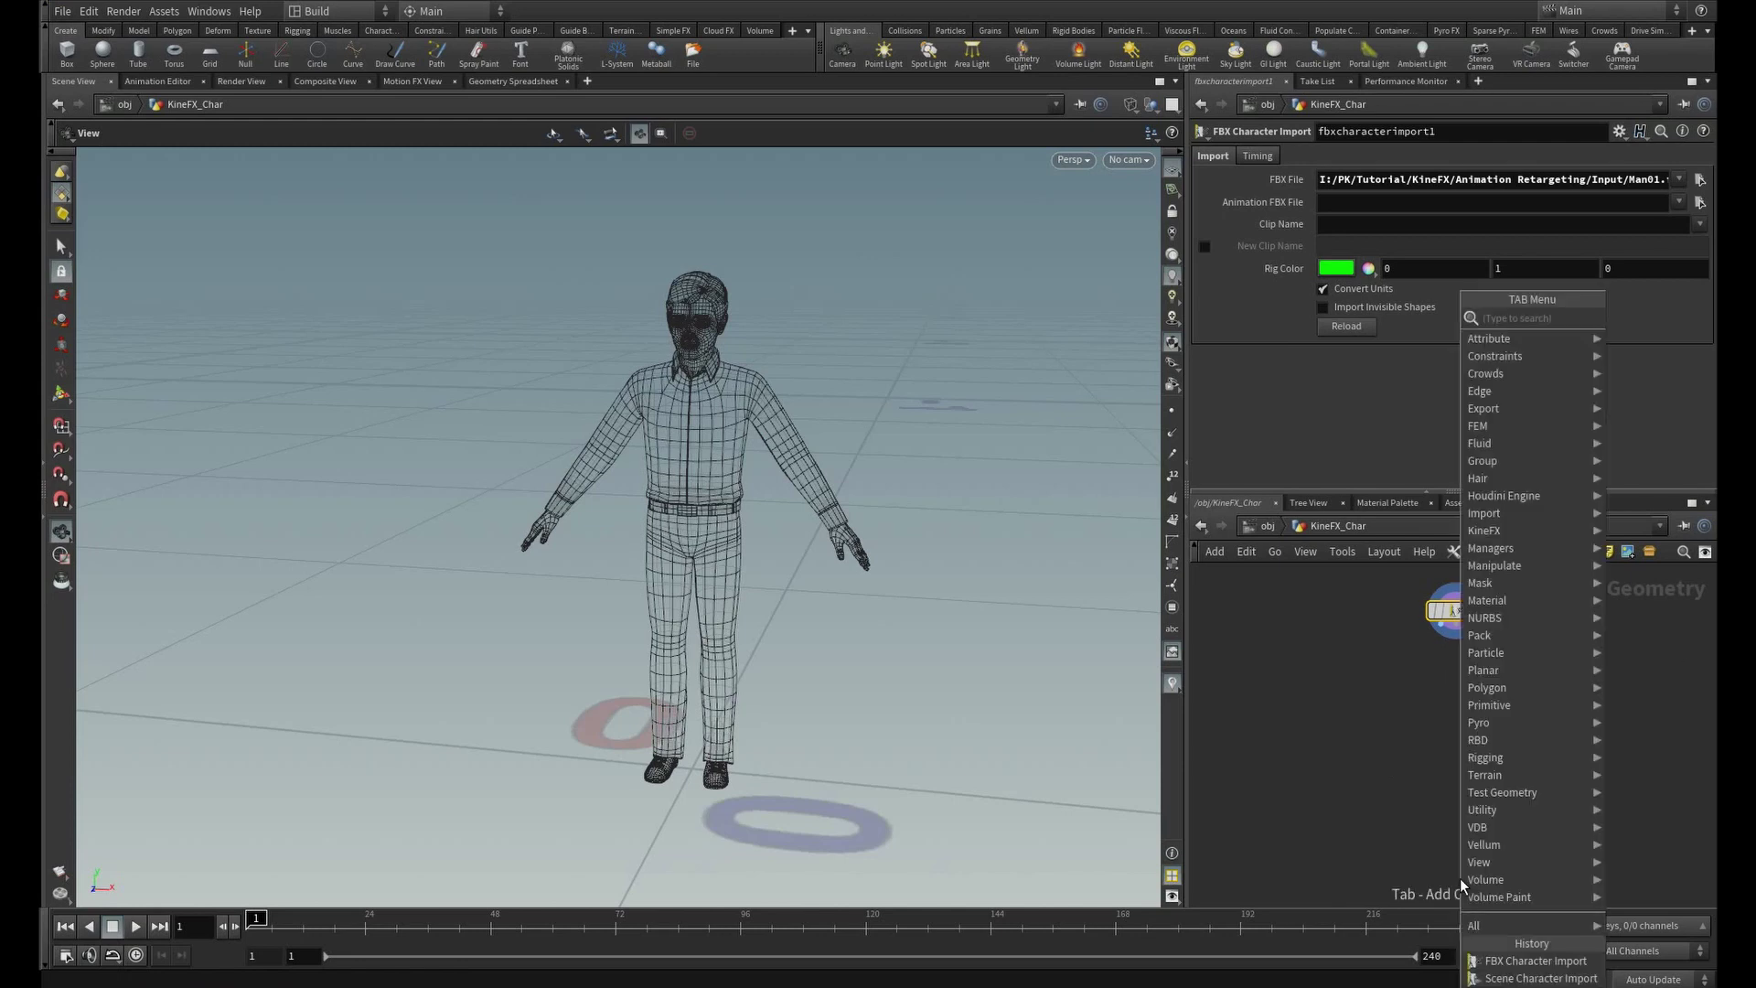
type("bone")
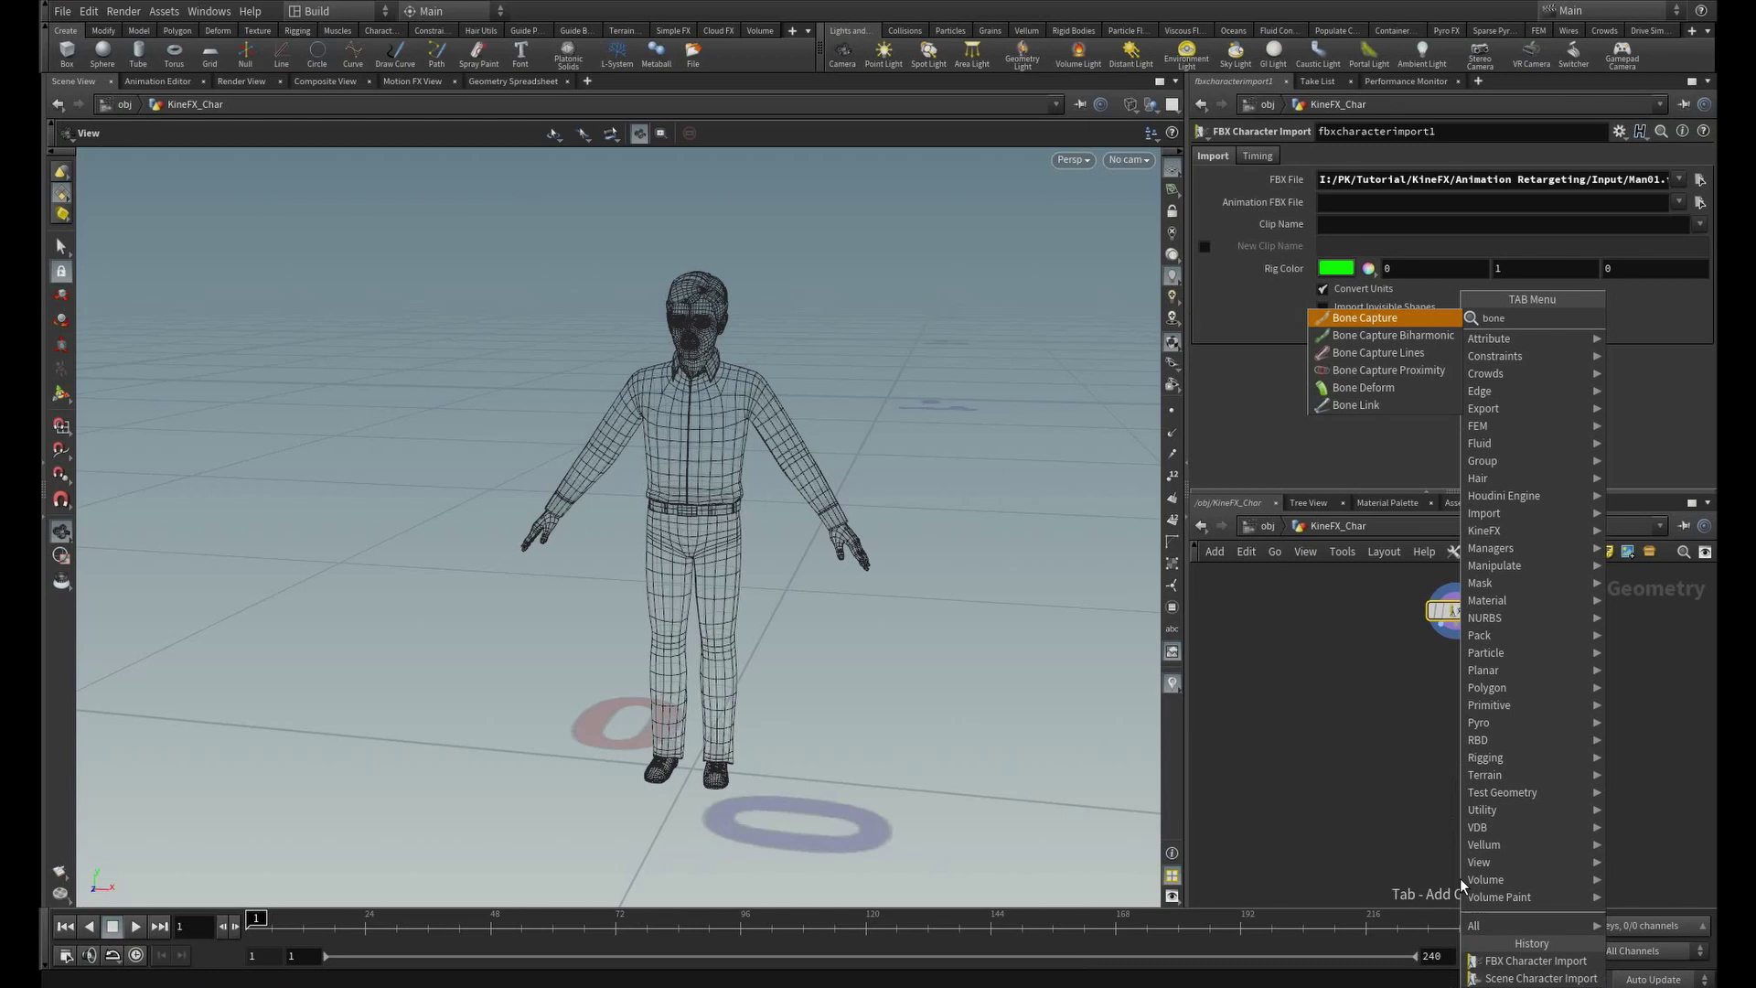
key("Down")
key("Down")
key("Down")
key("Down")
key("Return")
left_click(1460, 878)
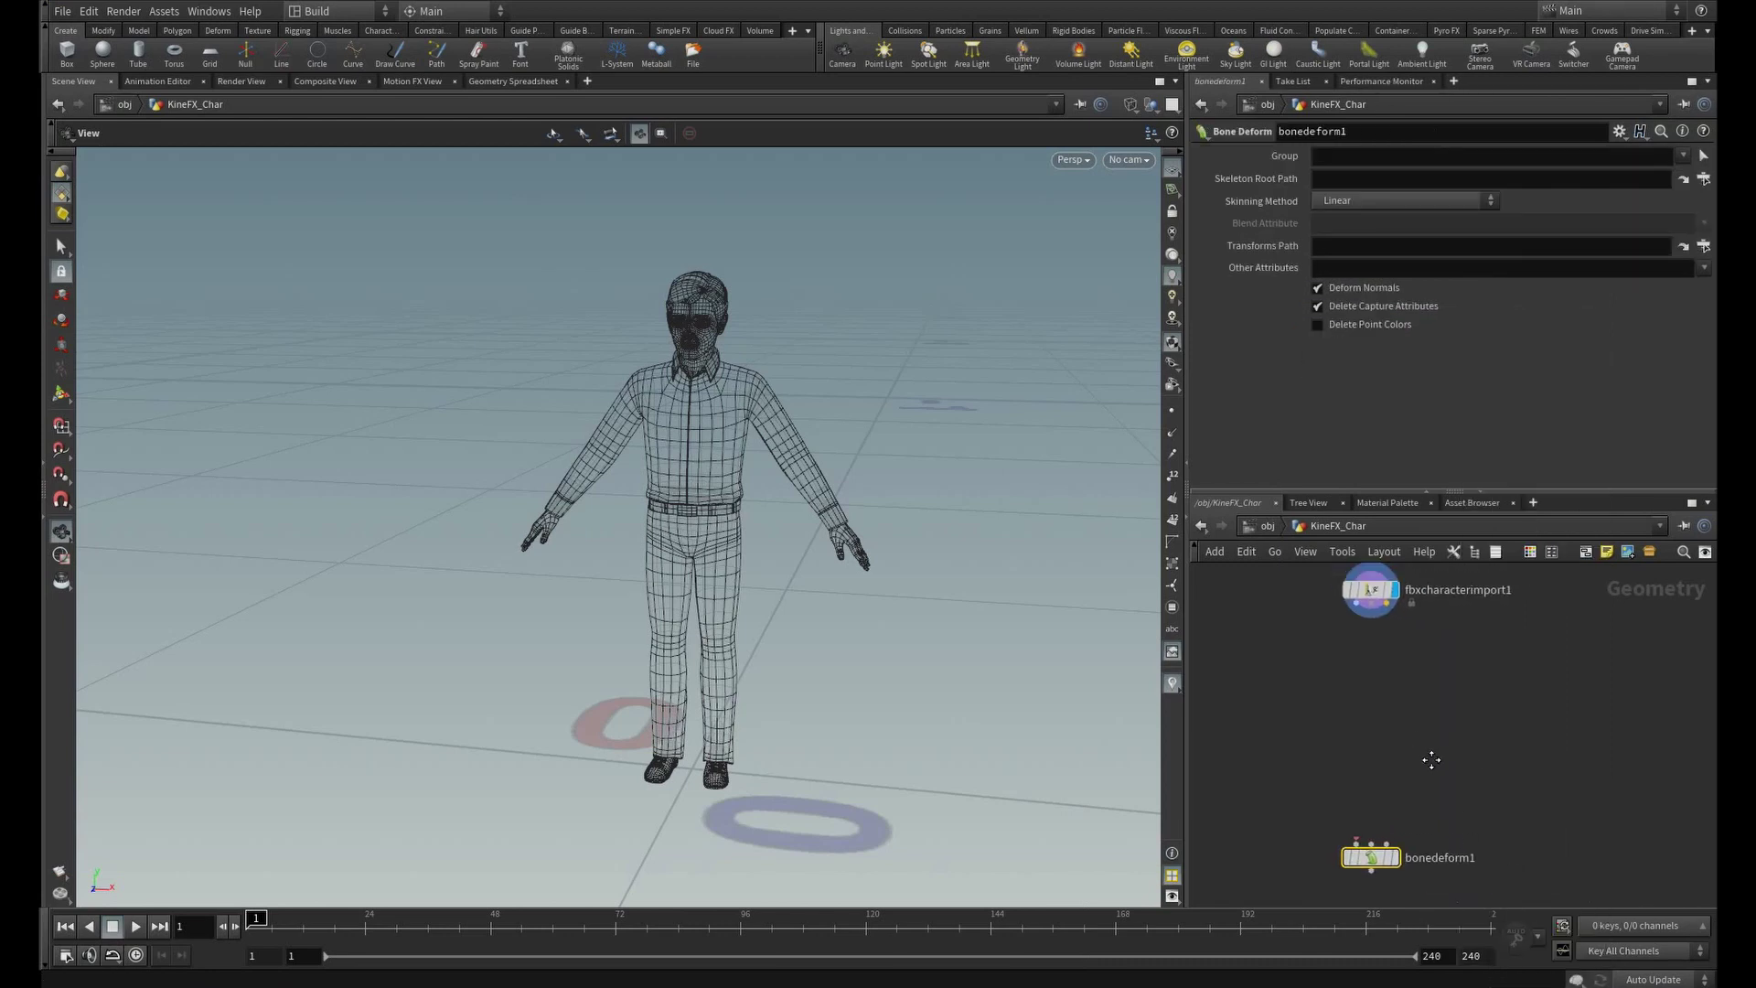
- Connect the three FBX Character Import outputs to the matching Bone Deform inputs and display the Bone Deform result
left_click_drag(1357, 605, 1388, 839)
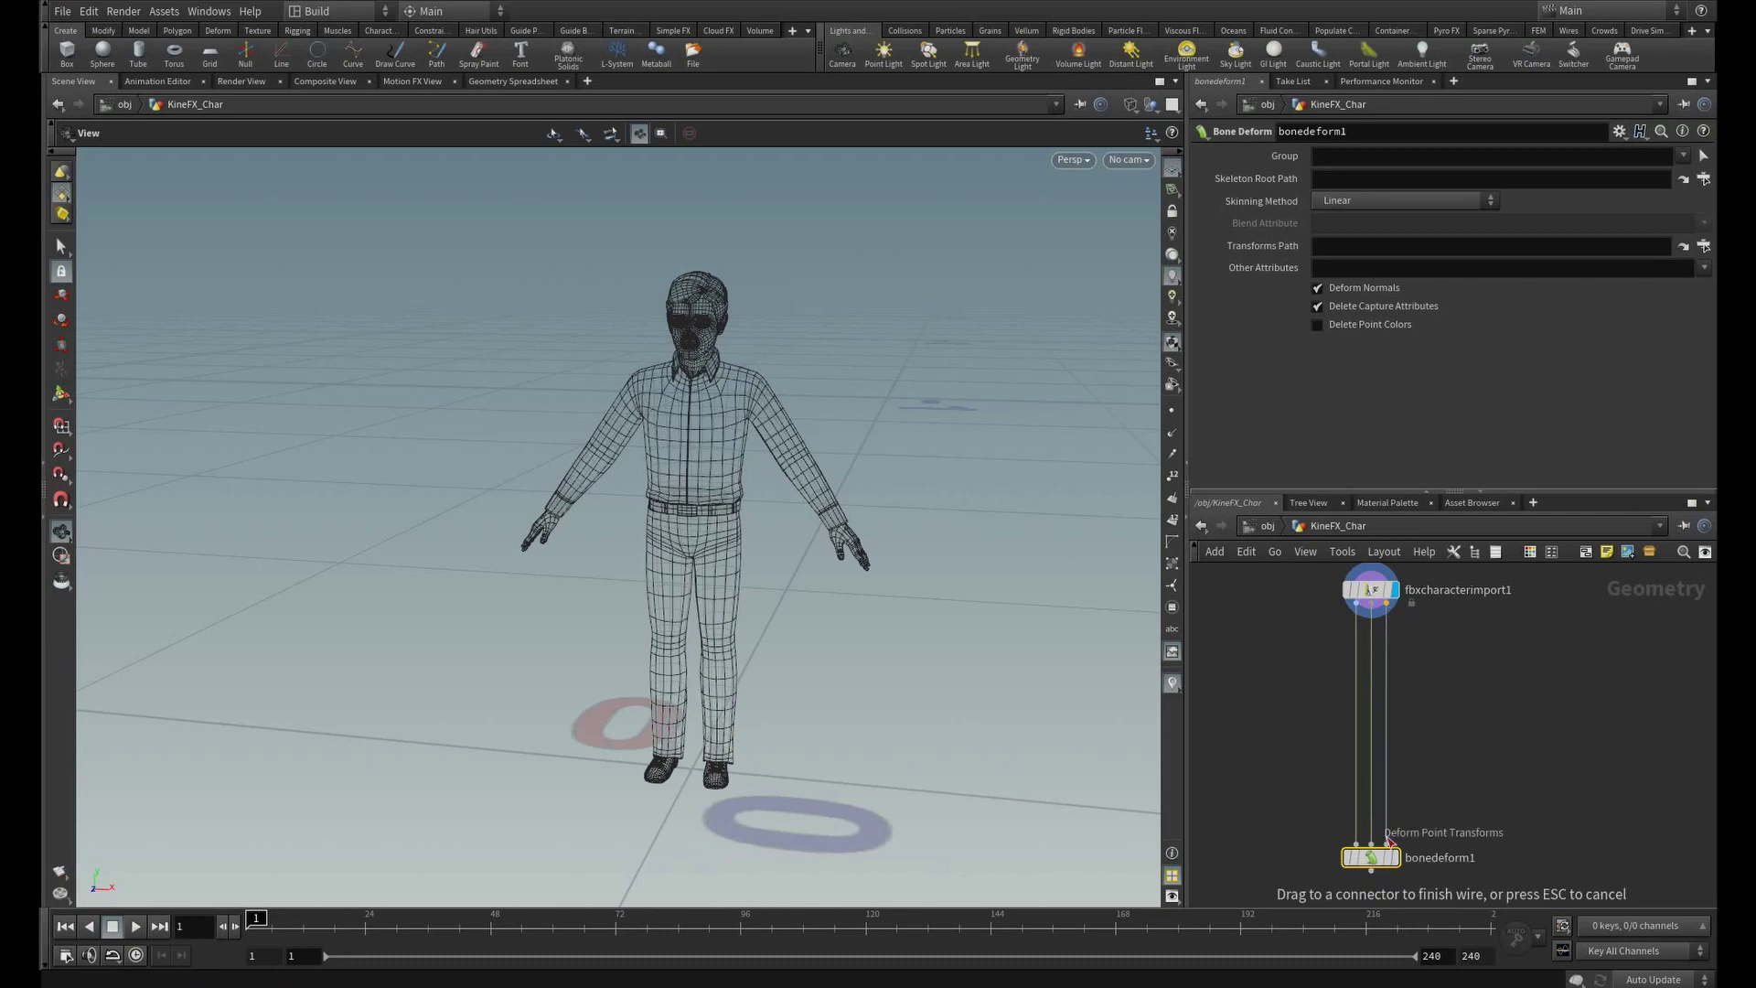
left_click(1396, 859)
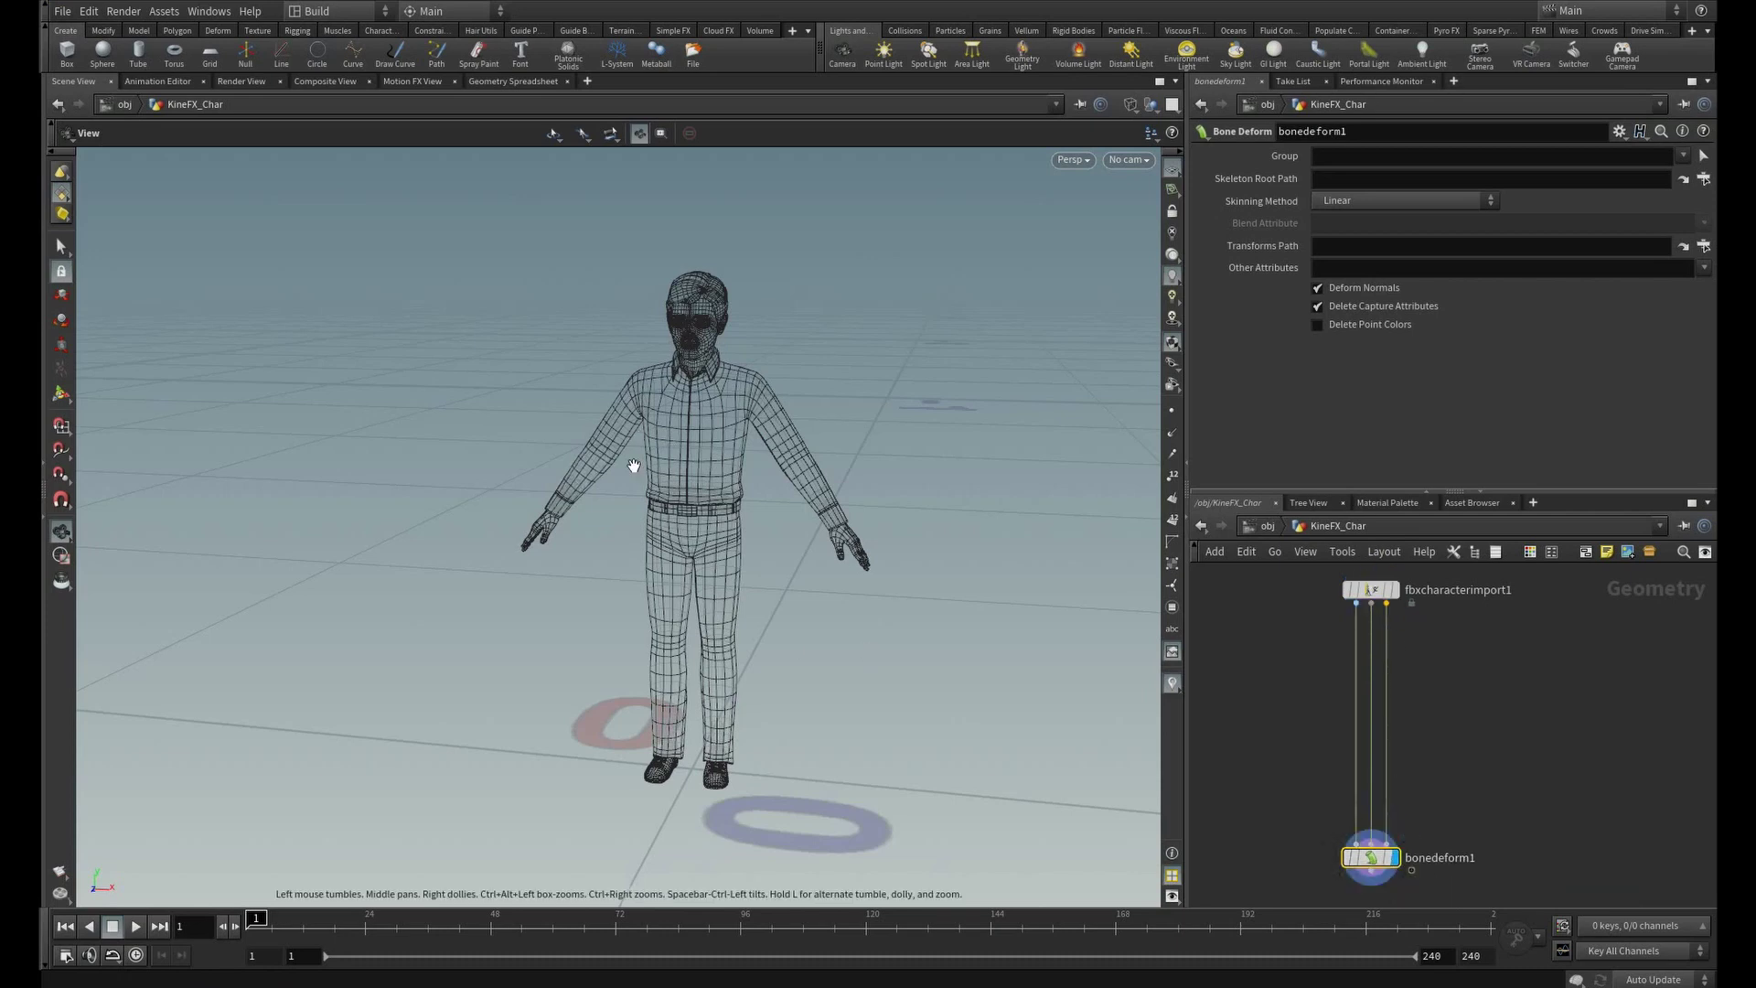
left_click_drag(628, 463, 632, 489)
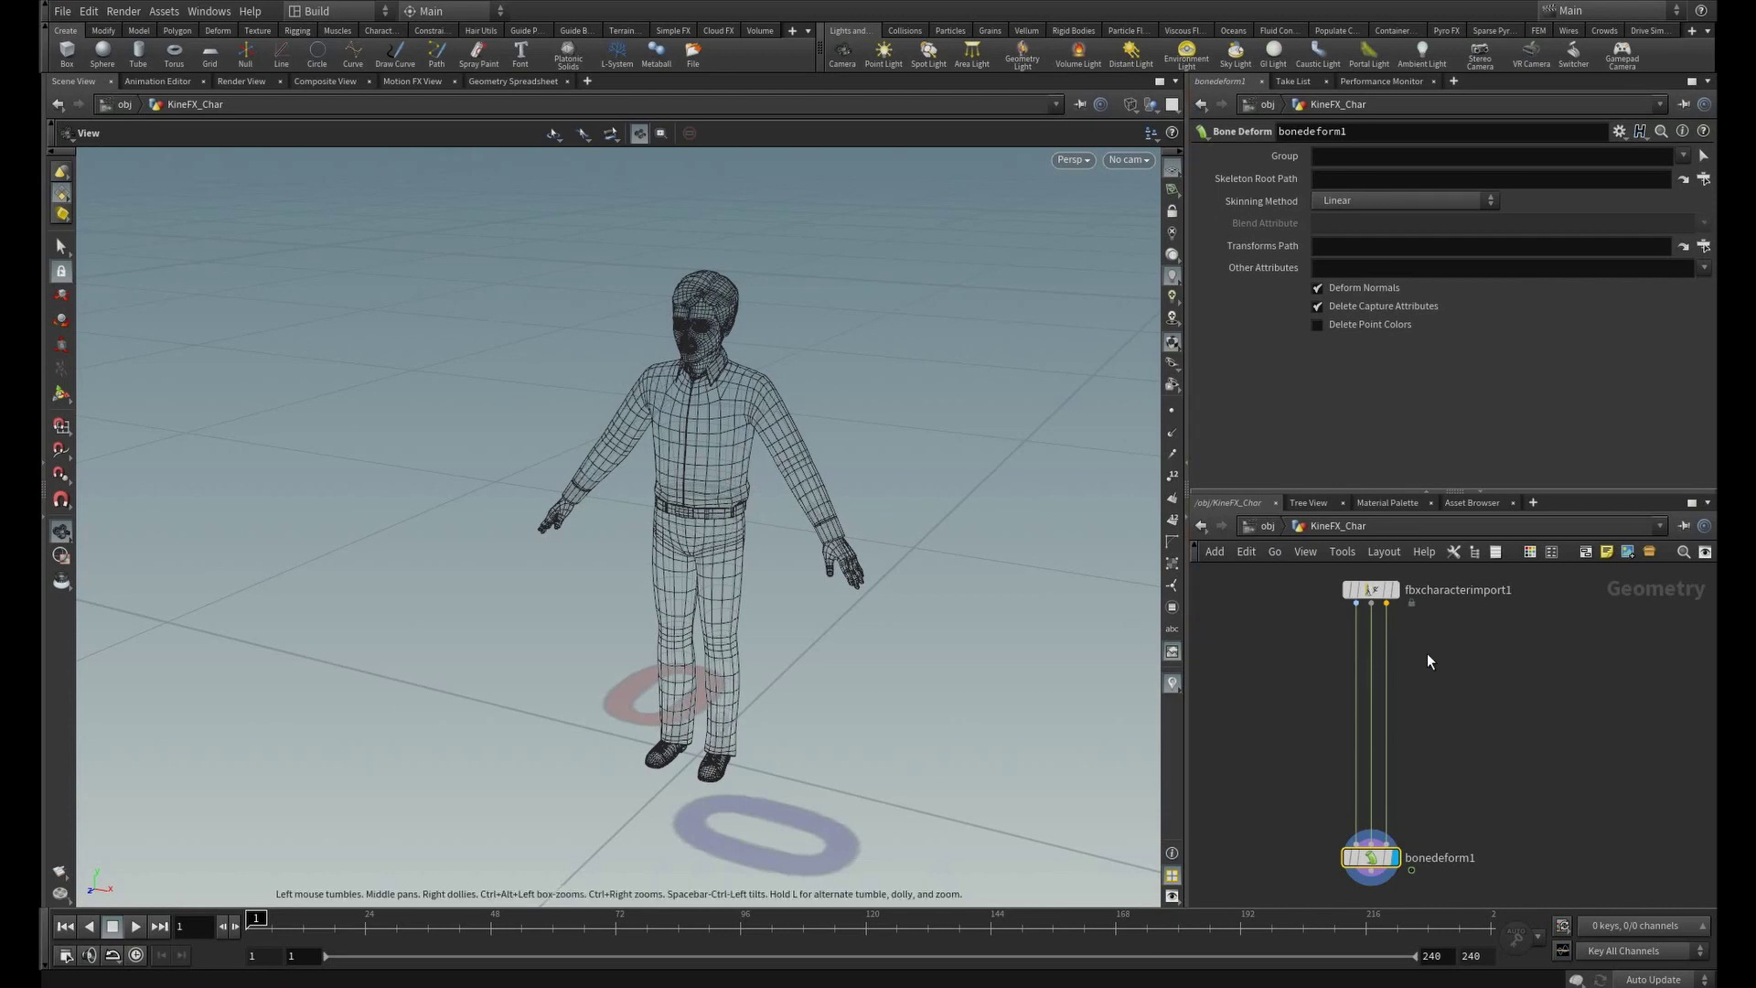
- Add a Rig Pose node beside the wires between the import and Bone Deform nodes
key("Tab")
type("Rig")
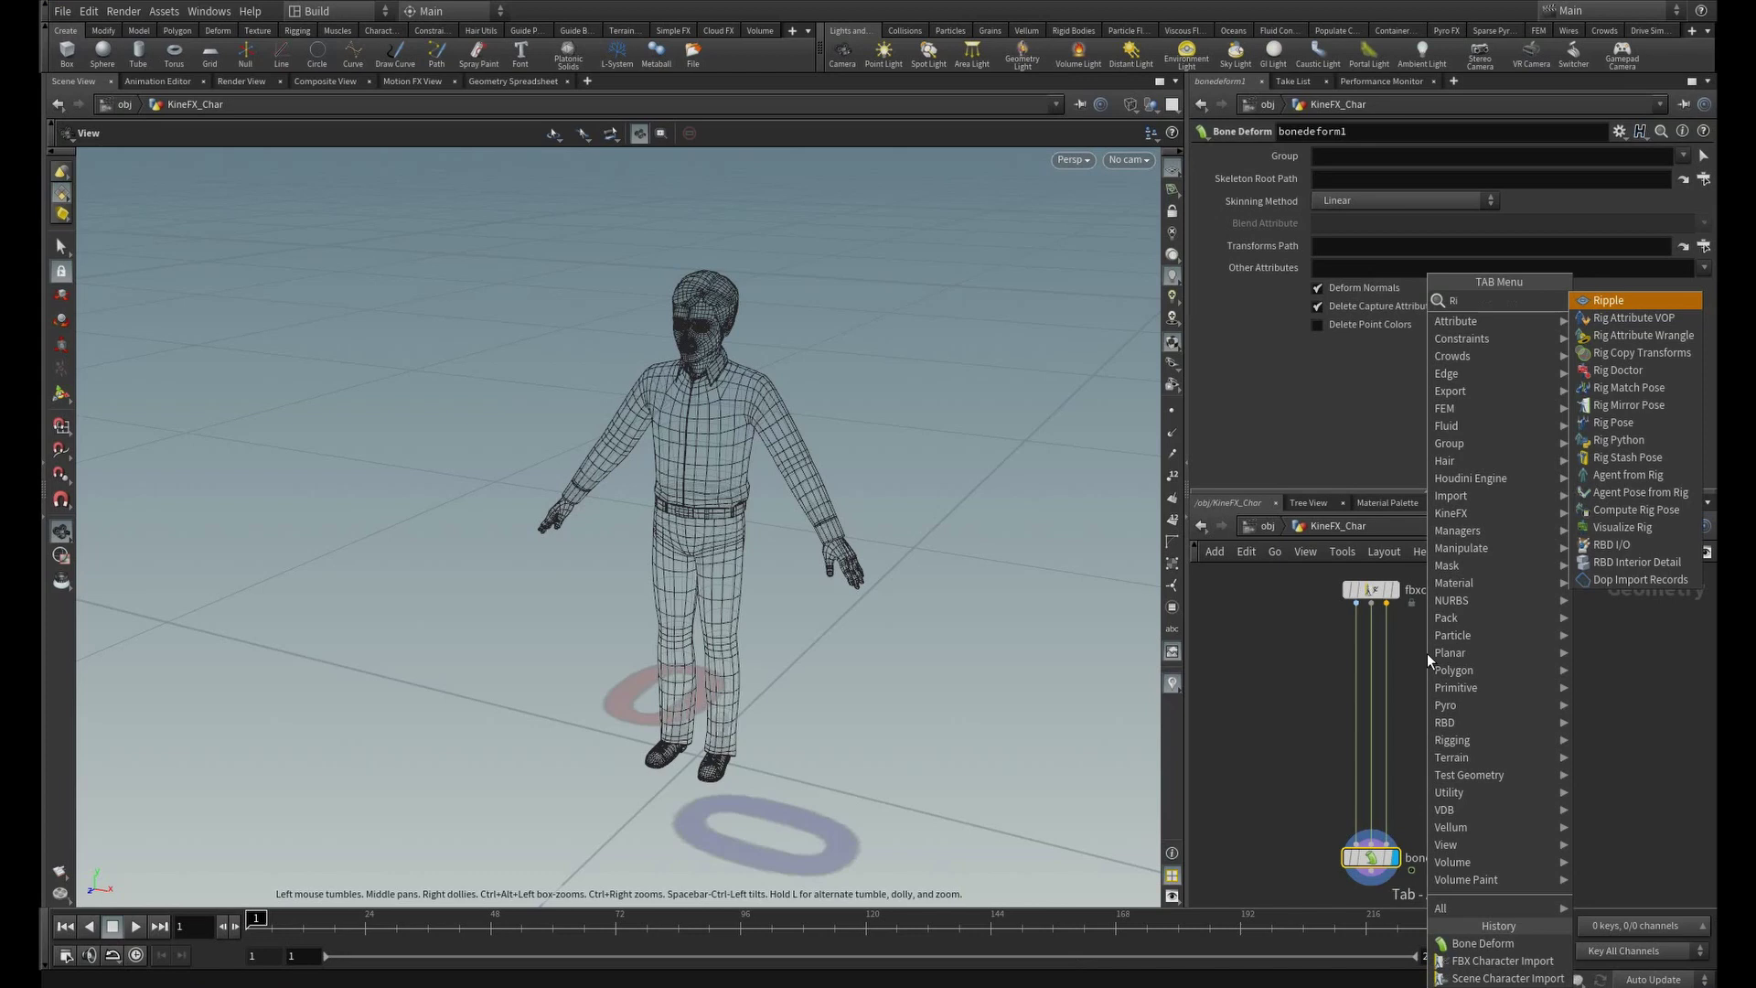
key("Down")
key("Down")
key("Down")
key("Down")
key("Down")
key("Down")
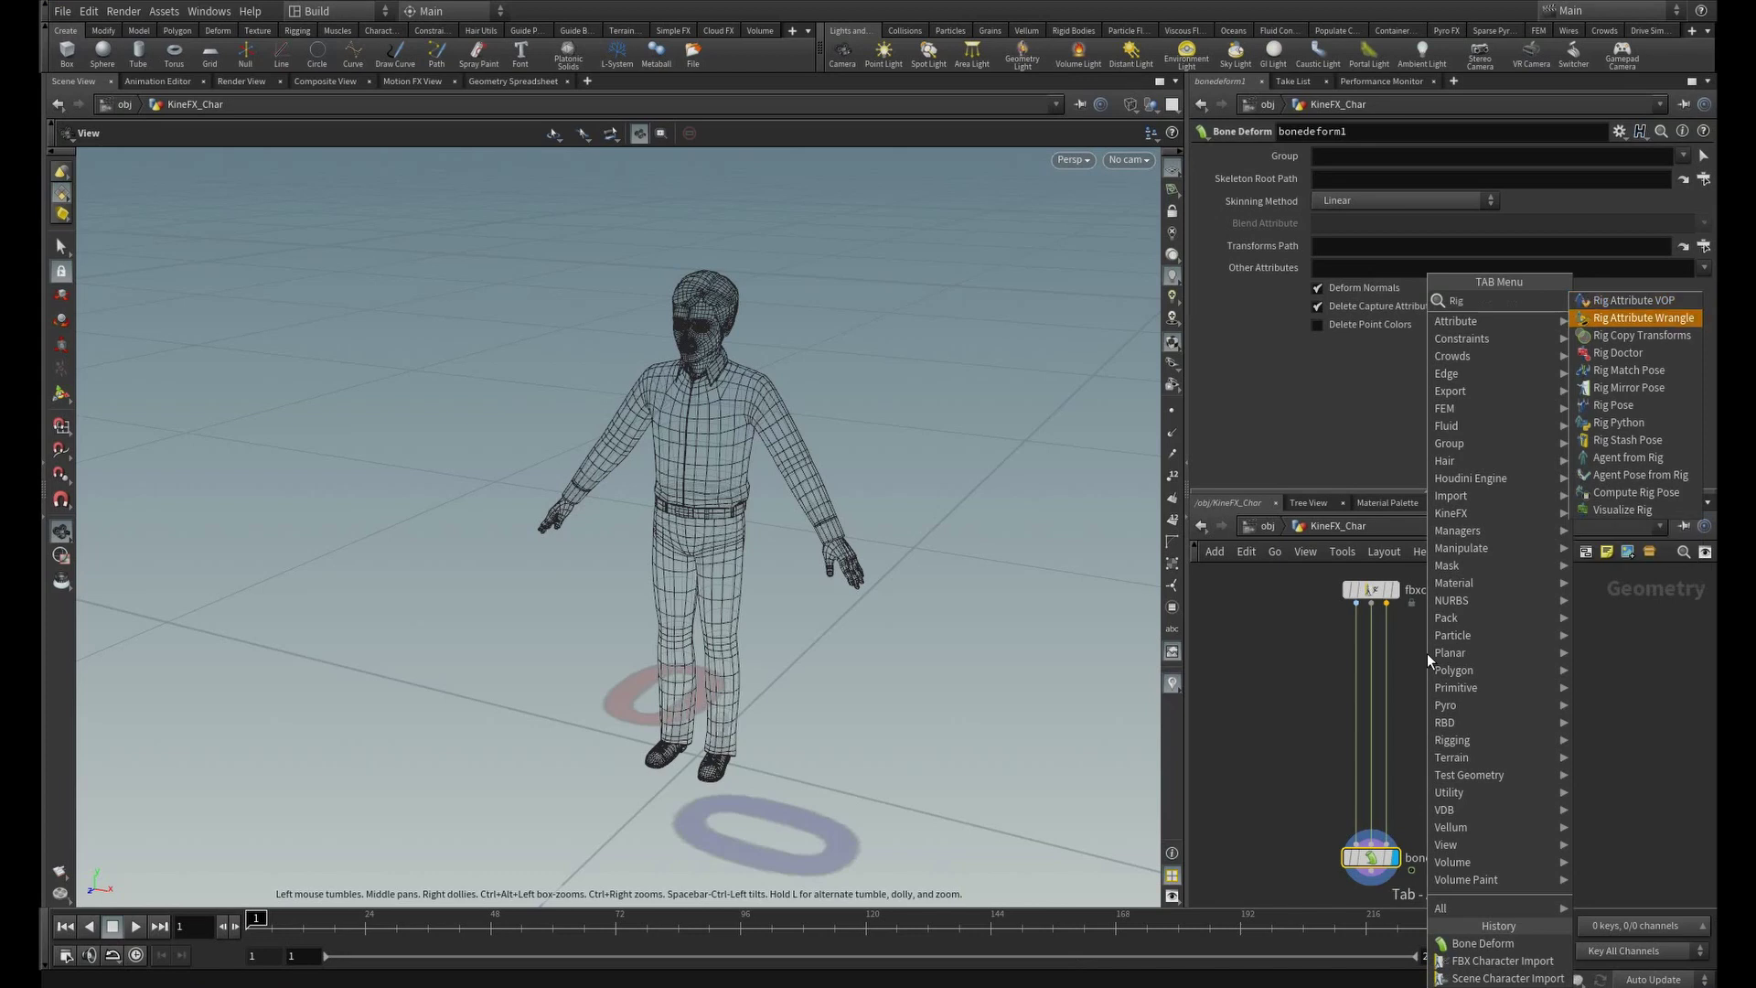
key("Return")
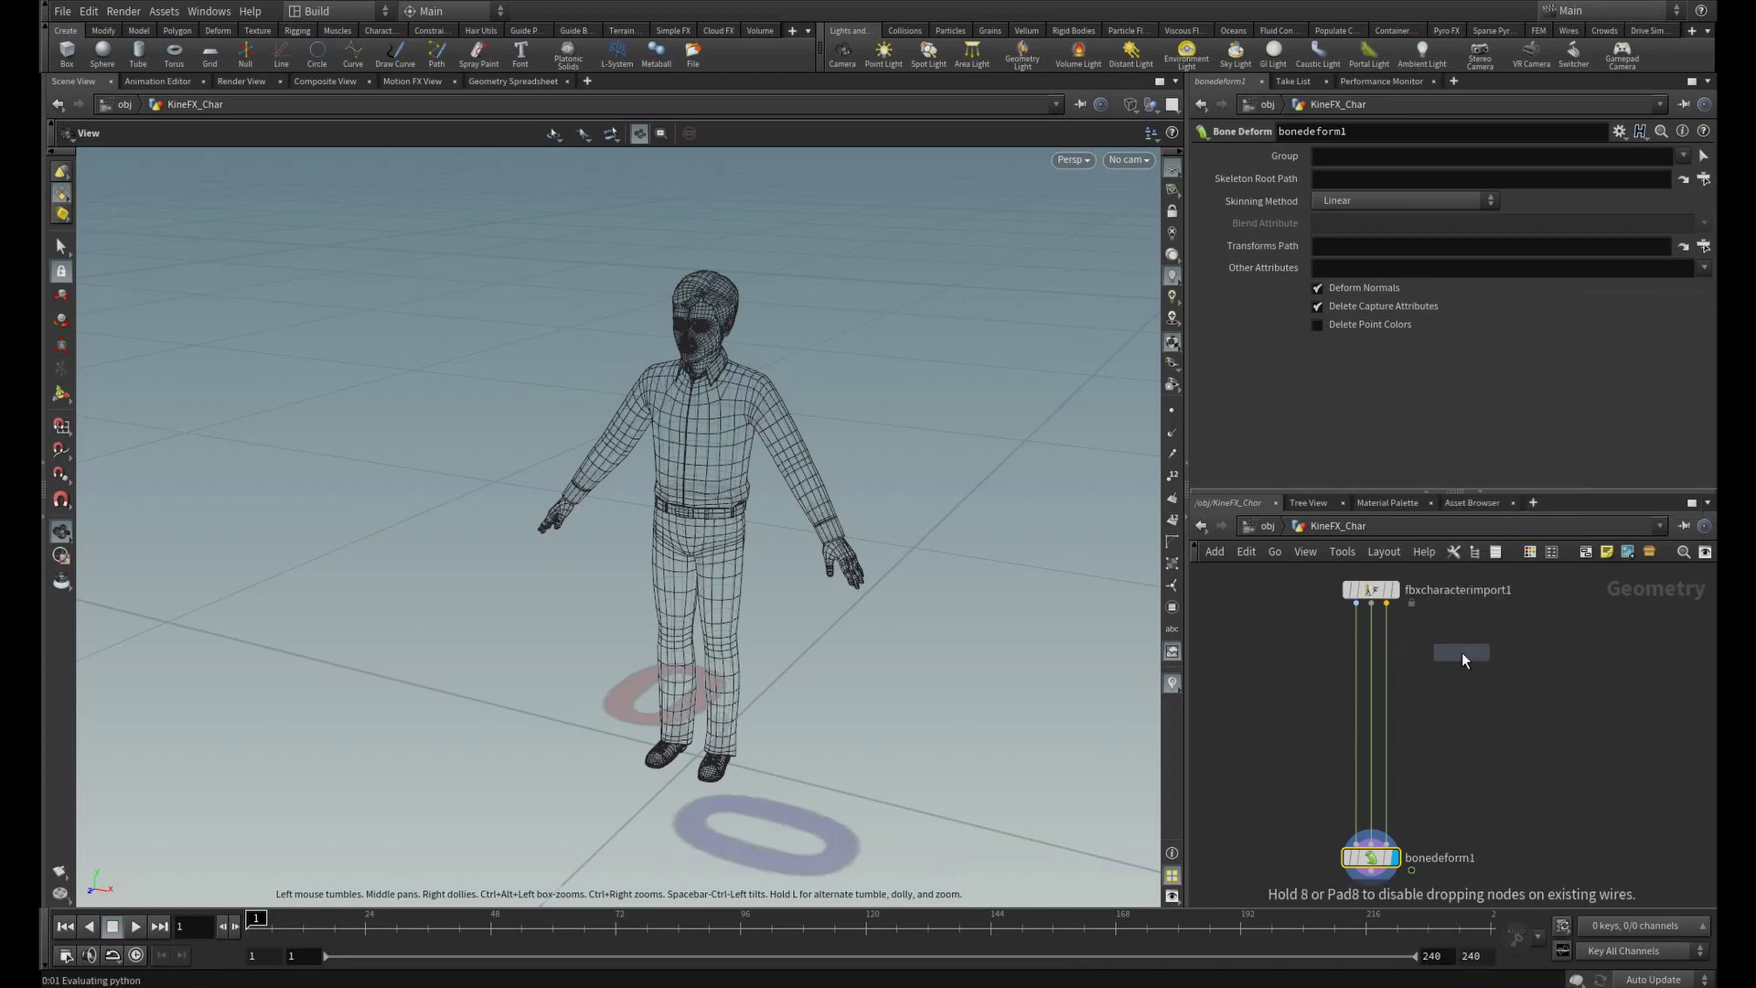
left_click(1456, 653)
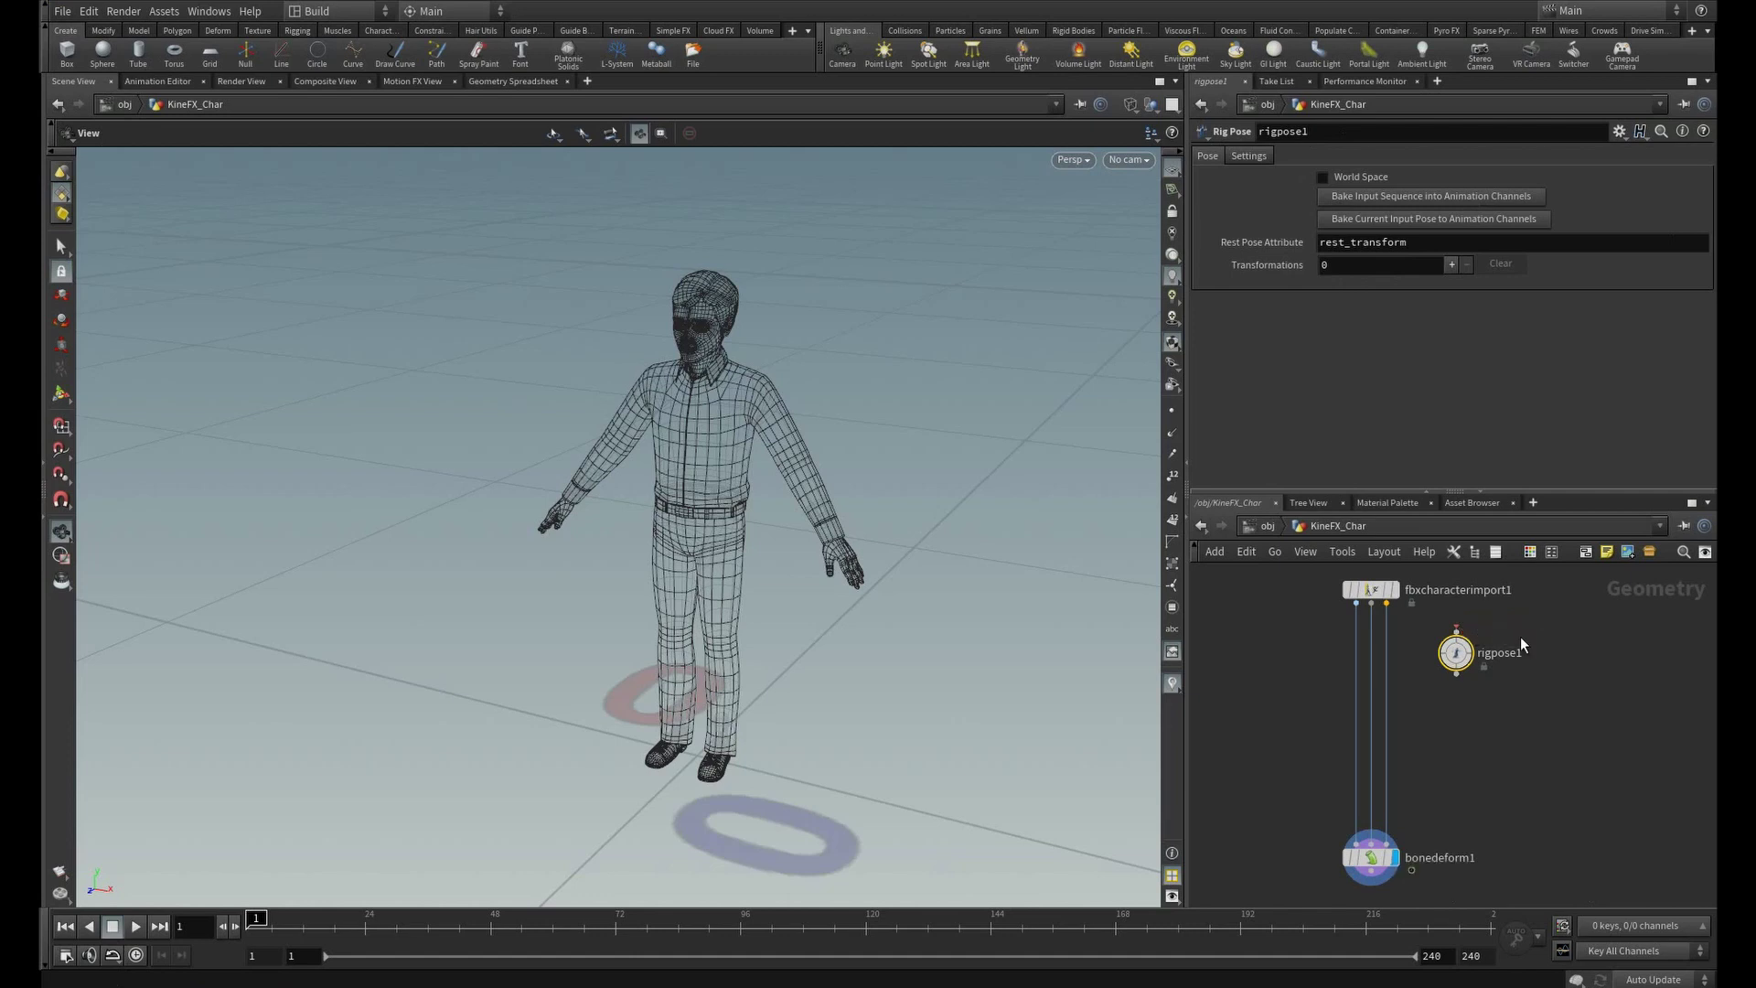
- Wire the Rig Pose node between the import node's Animated Pose output and Bone Deform's Deform Point Transforms input
scroll(1521, 643, "up", 3)
middle_click_drag(1521, 643, 1521, 707)
left_click_drag(1312, 647, 1420, 691)
middle_click_drag(1492, 895, 1519, 732)
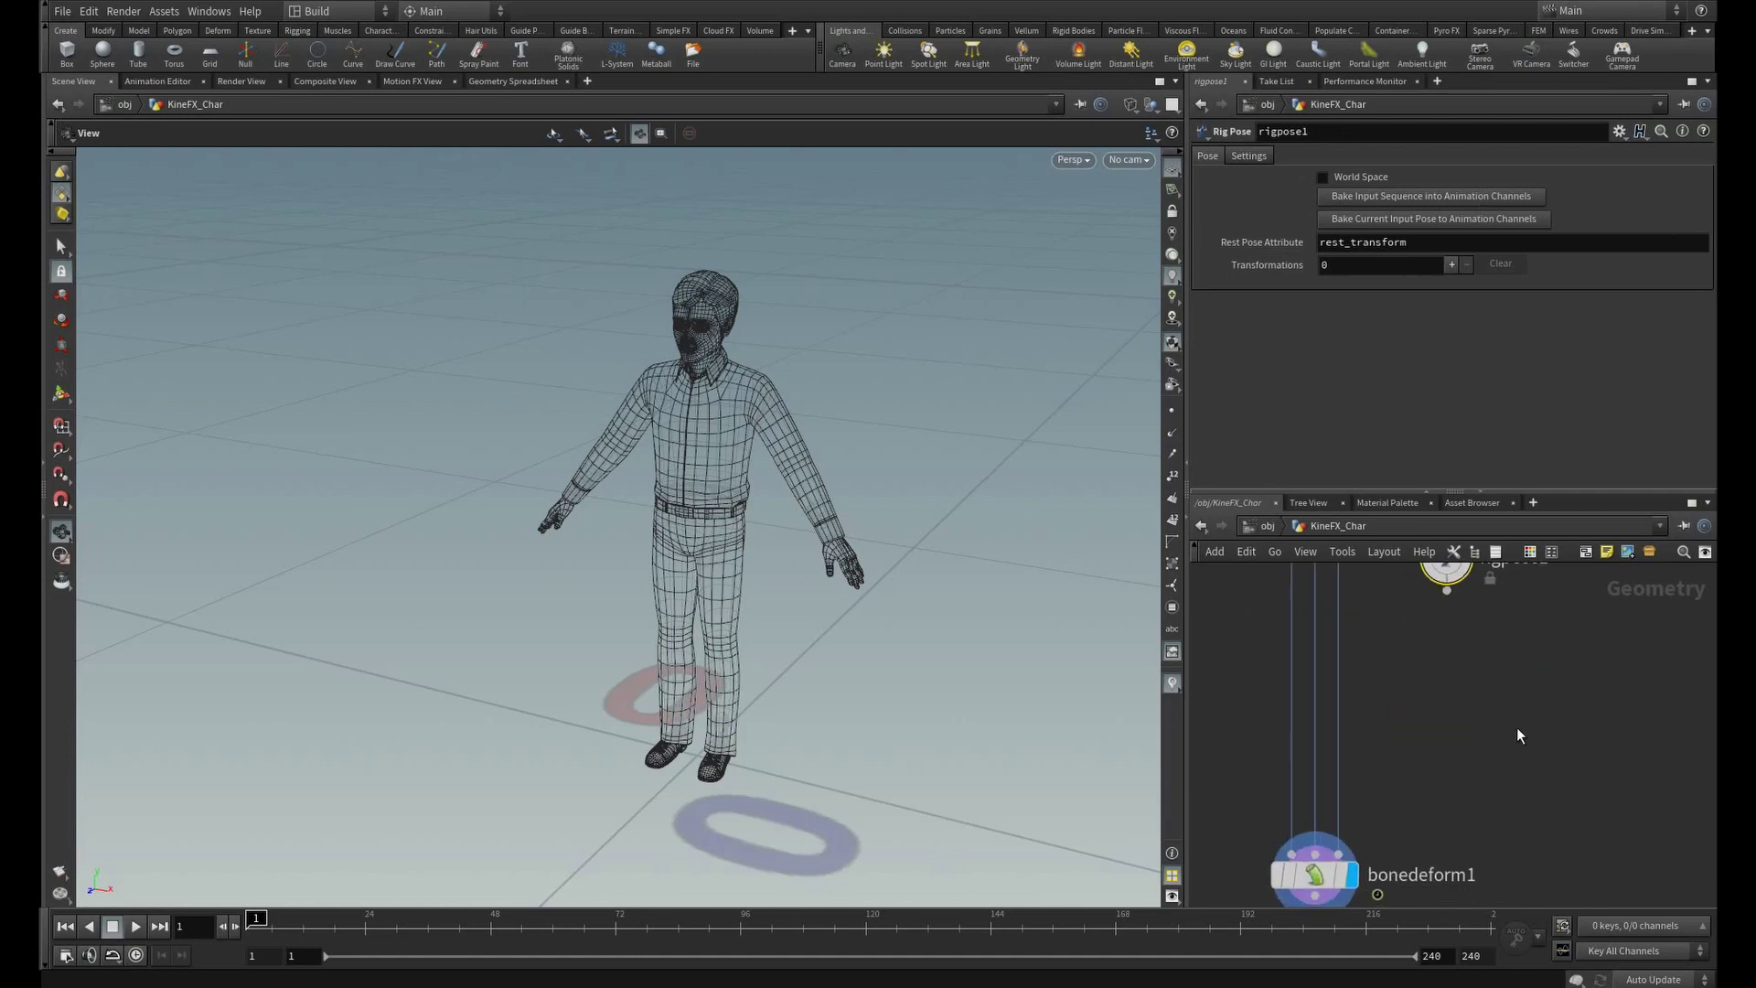
scroll(1519, 731, "down", 3)
left_click_drag(1466, 630, 1408, 797)
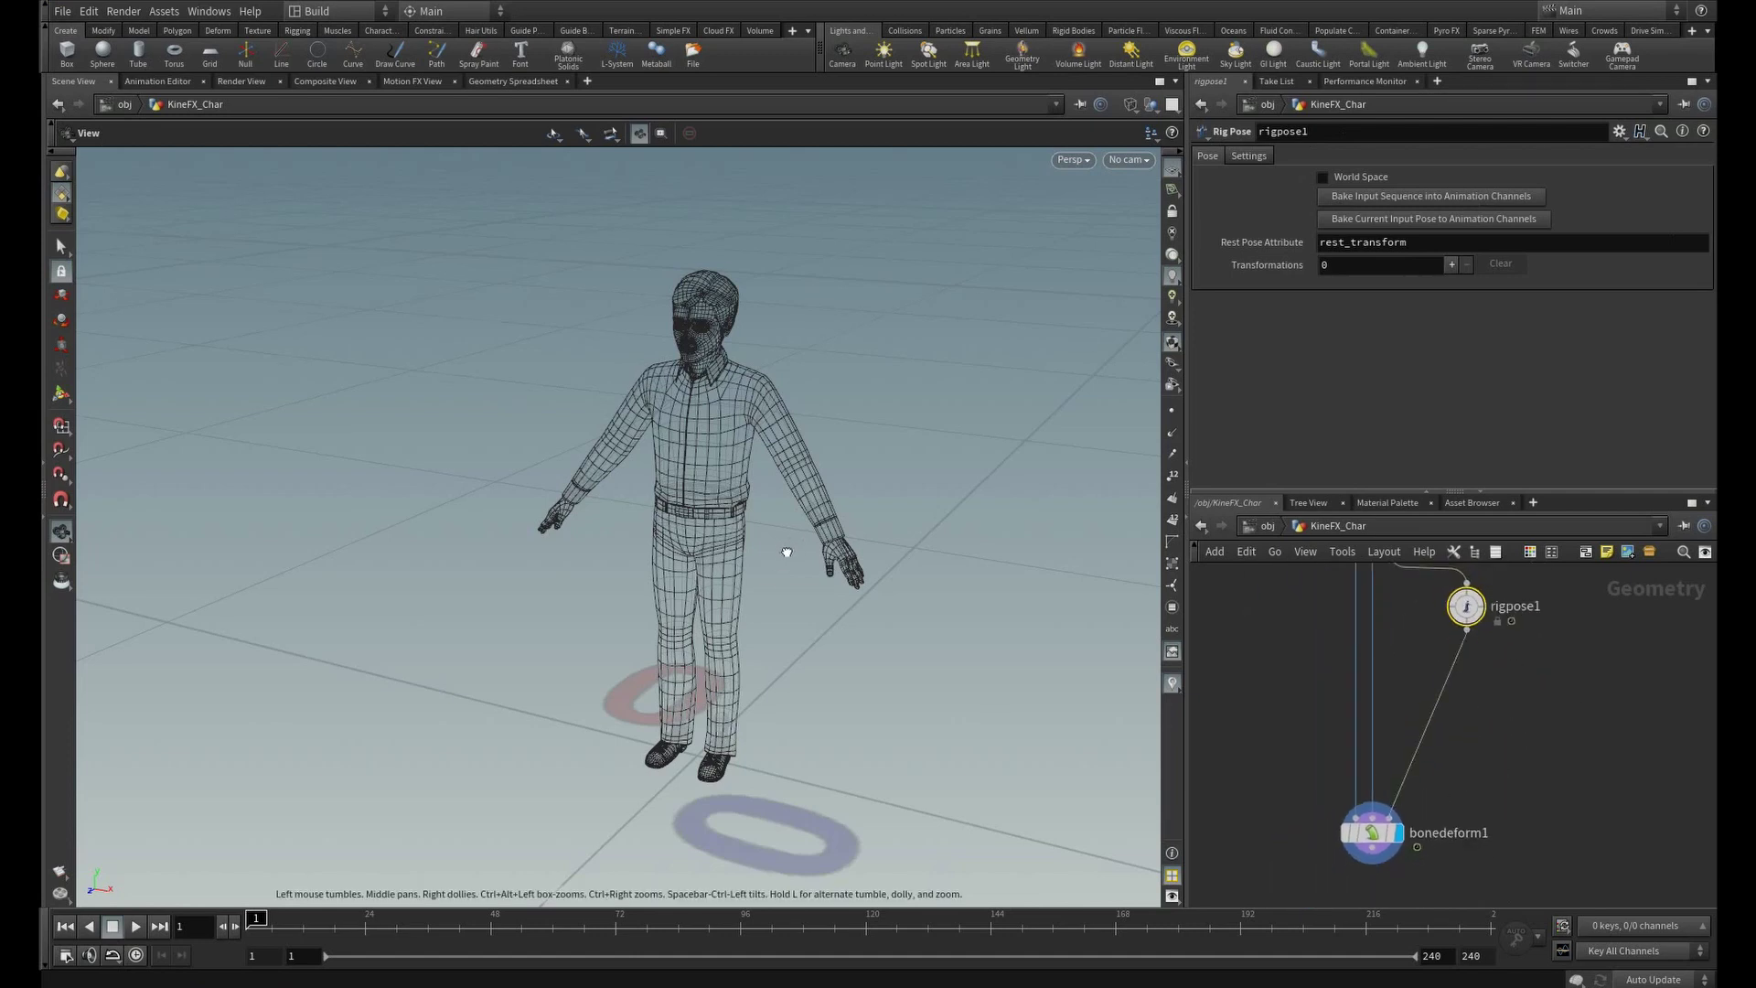
- Activate interactive joint posing for the Rig Pose node in the scene view
key("Return")
left_click_drag(785, 551, 825, 535, "alt")
key("Return")
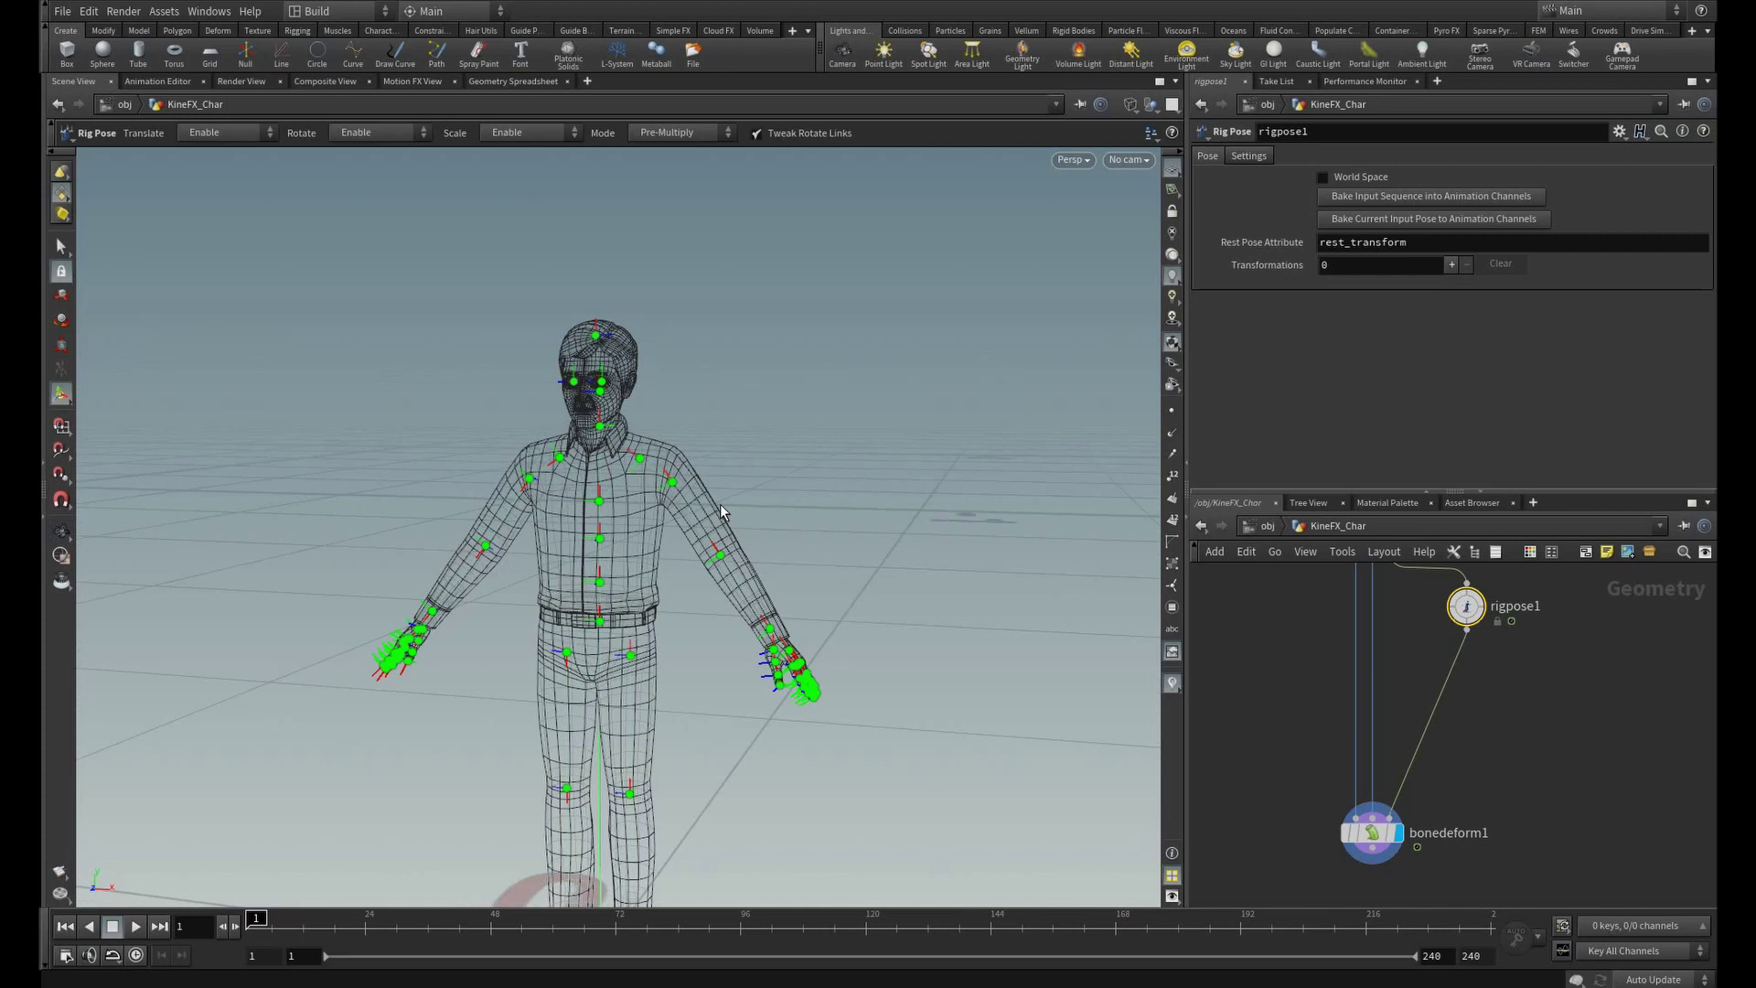
- Try posing the character's upper arm through its joint link and undo the pose change
left_click_drag(721, 510, 720, 478)
key("ctrl+z")
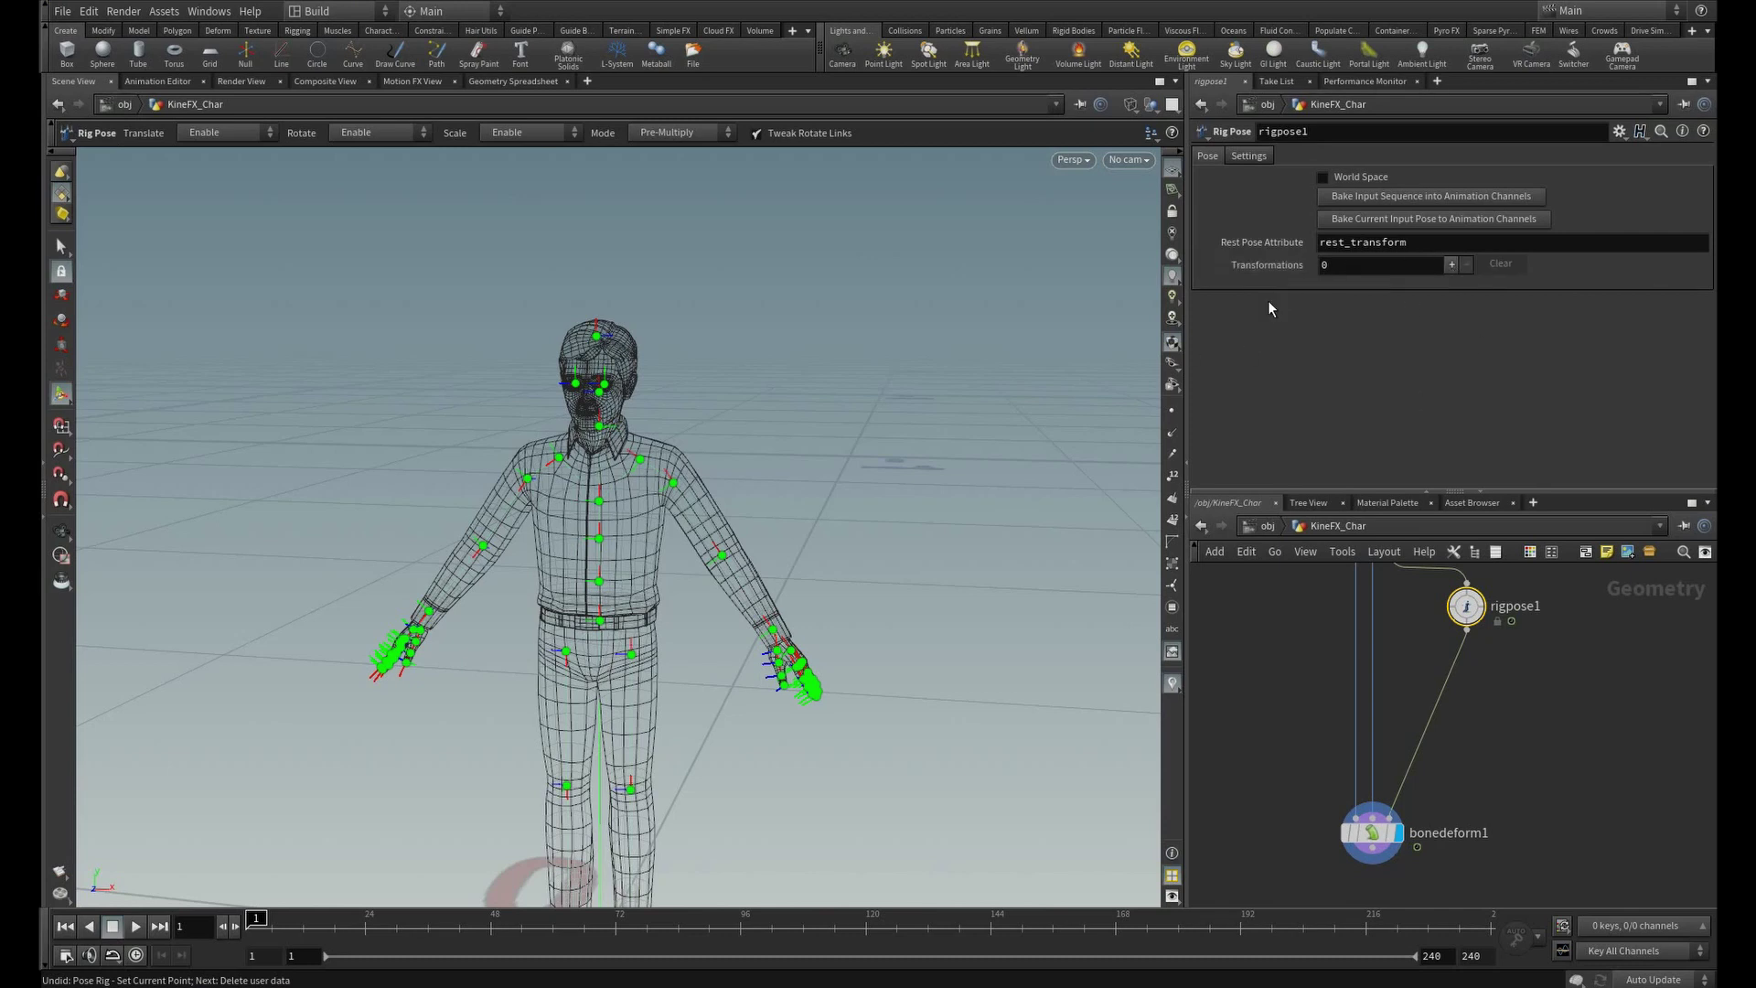
- Try rotating the character's left shoulder joint about 42 degrees around its Z axis and undo the rotation
left_click(673, 485)
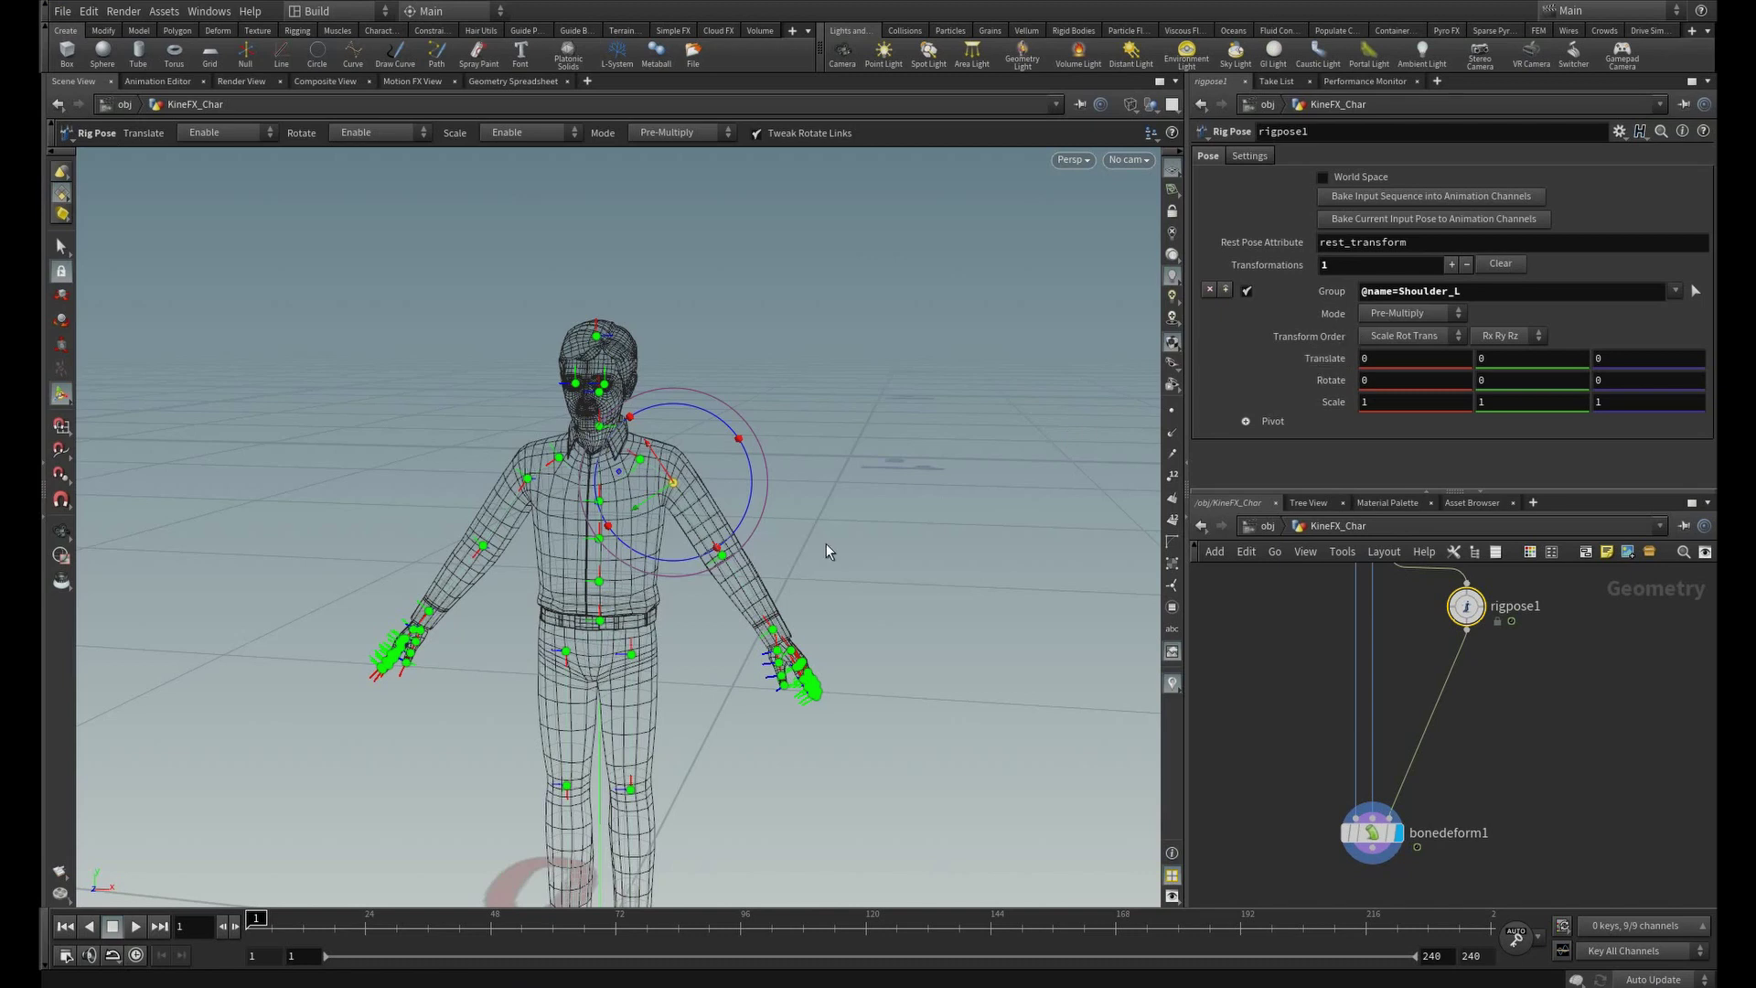
left_click_drag(753, 477, 733, 420)
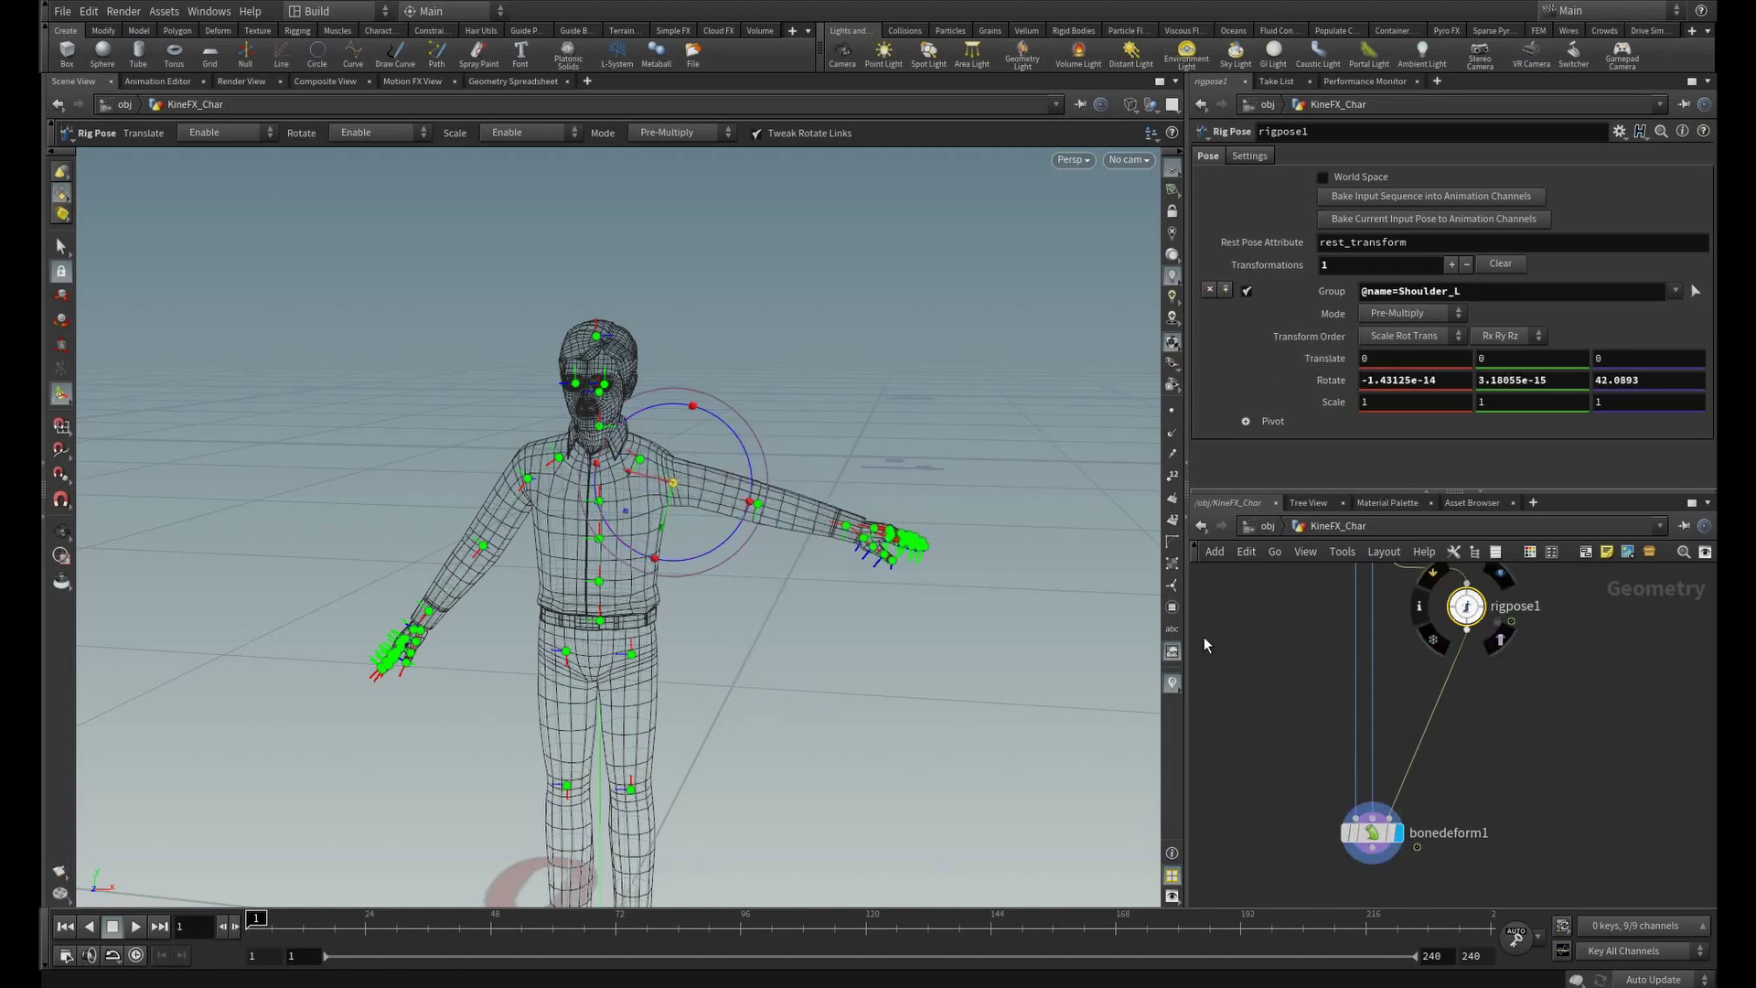
key("ctrl+z")
left_click_drag(756, 517, 691, 573, "alt")
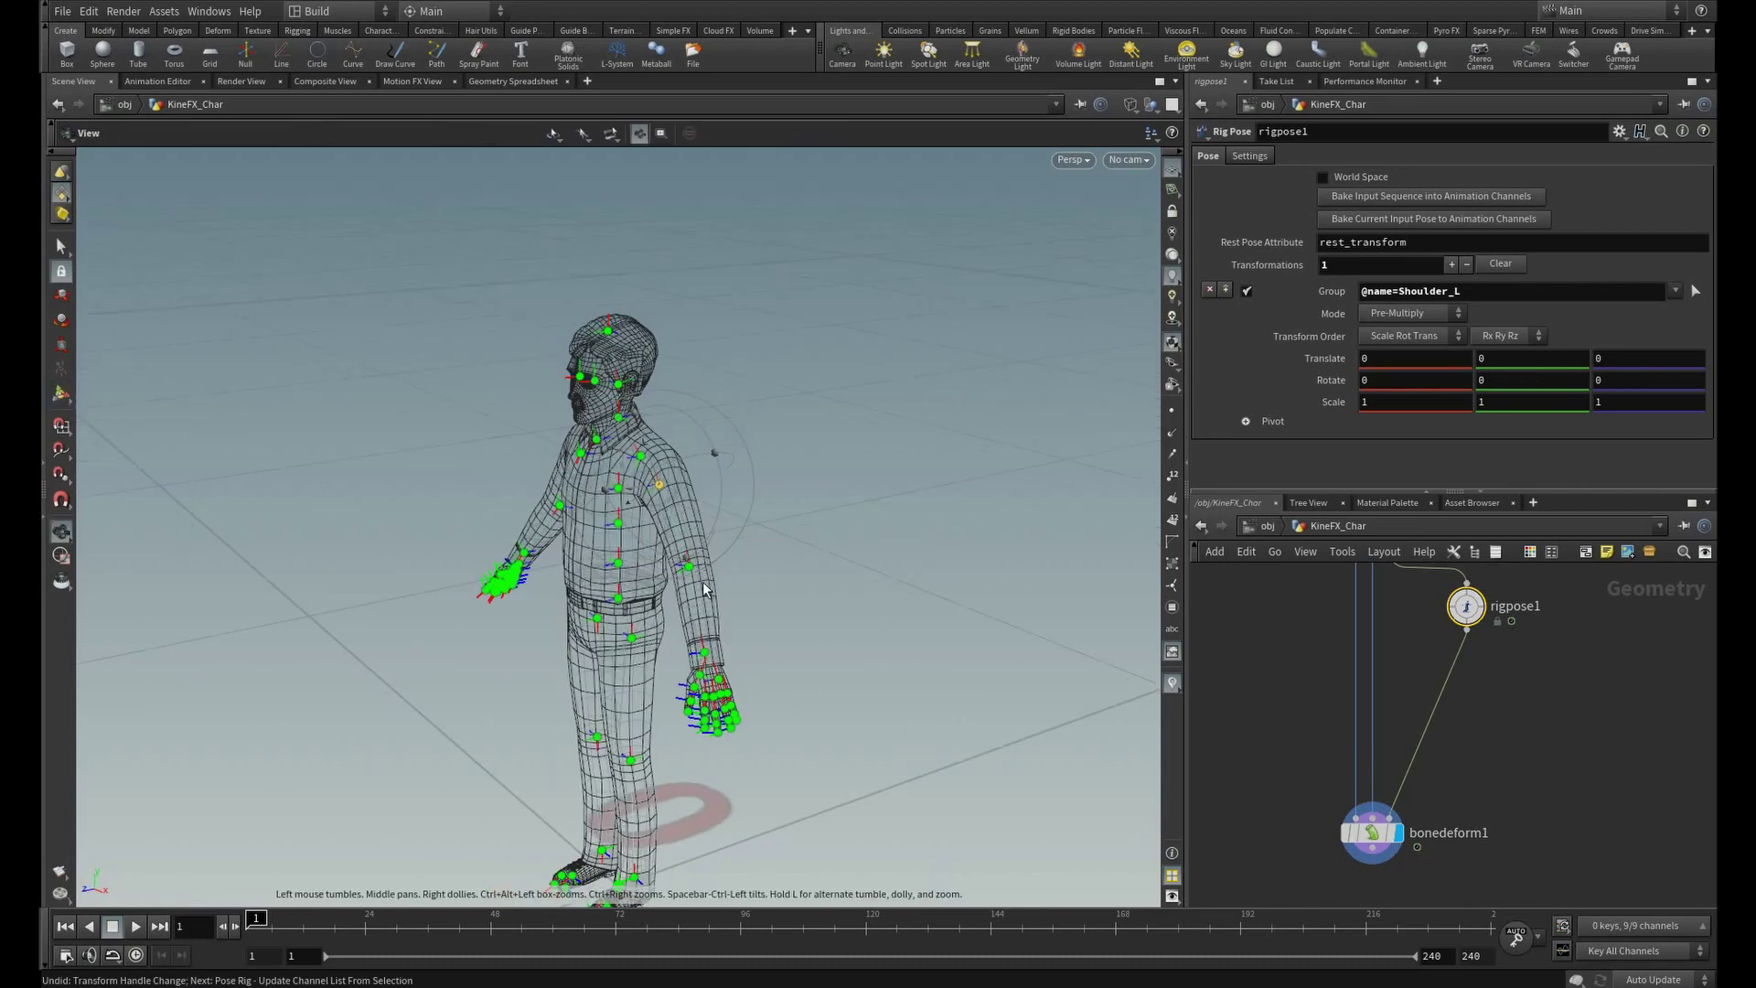
- Try bending the character's left elbow joint about 48 degrees around its Y axis and undo the pose changes
left_click(812, 589)
left_click(686, 571)
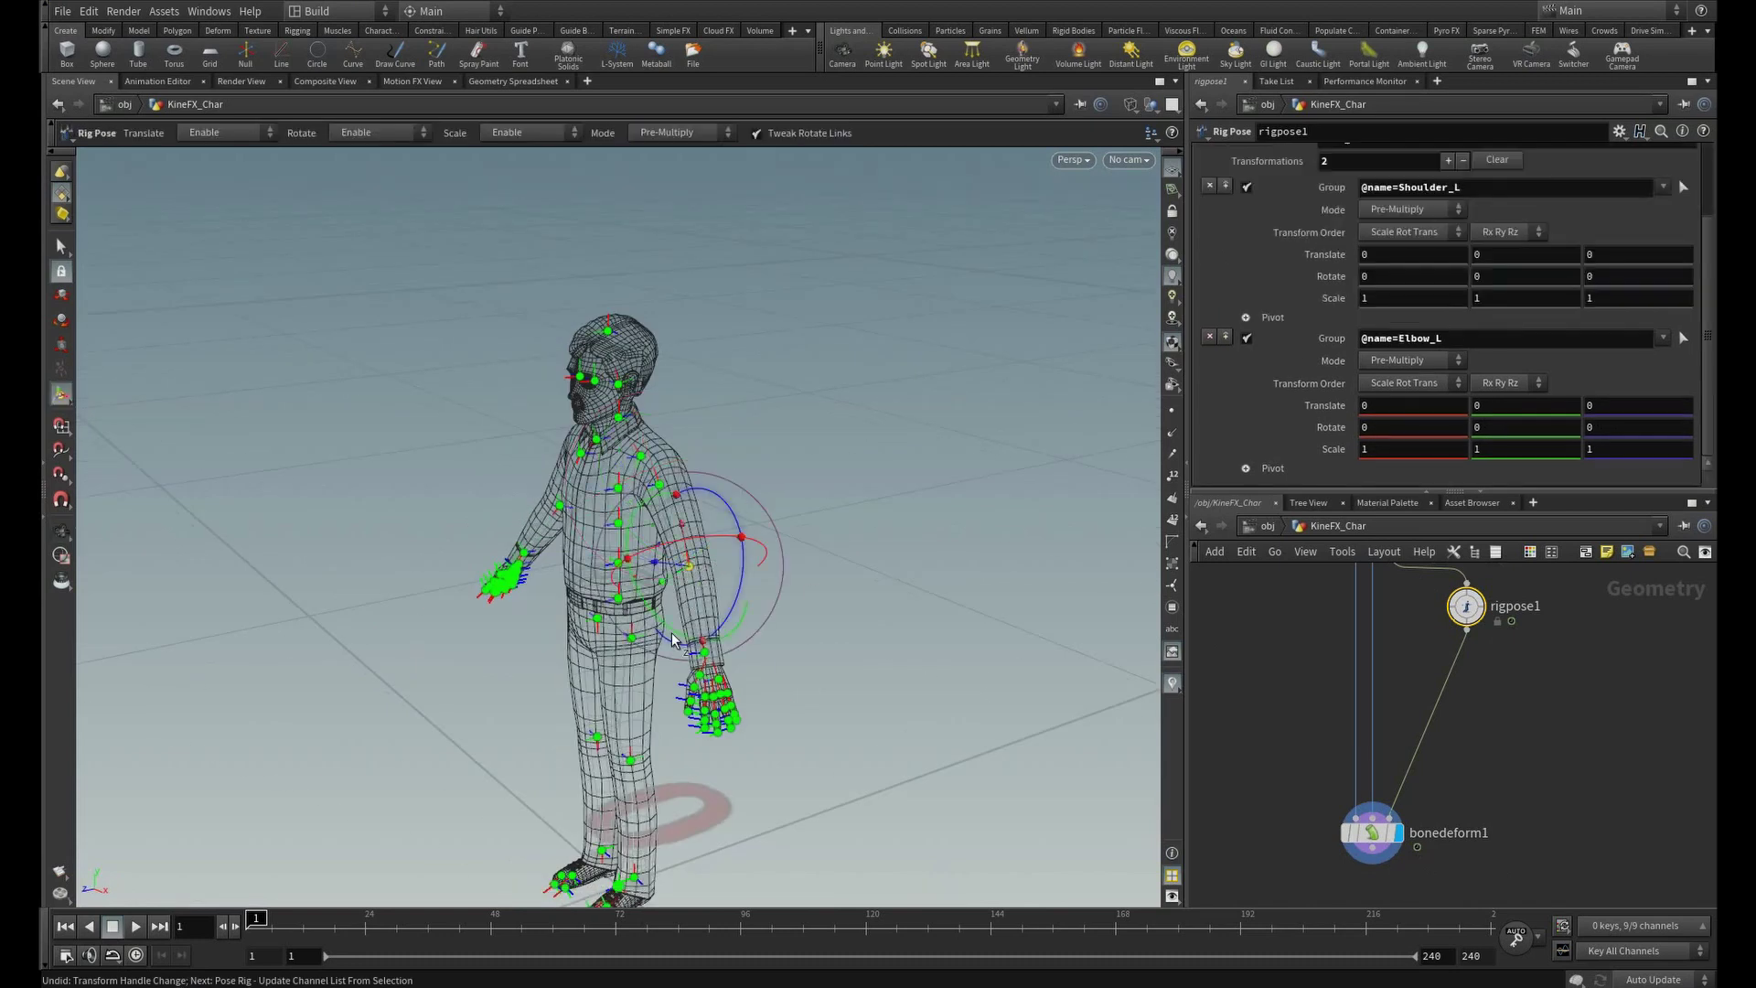
left_click_drag(674, 635, 550, 597)
left_click_drag(796, 512, 966, 428, "alt")
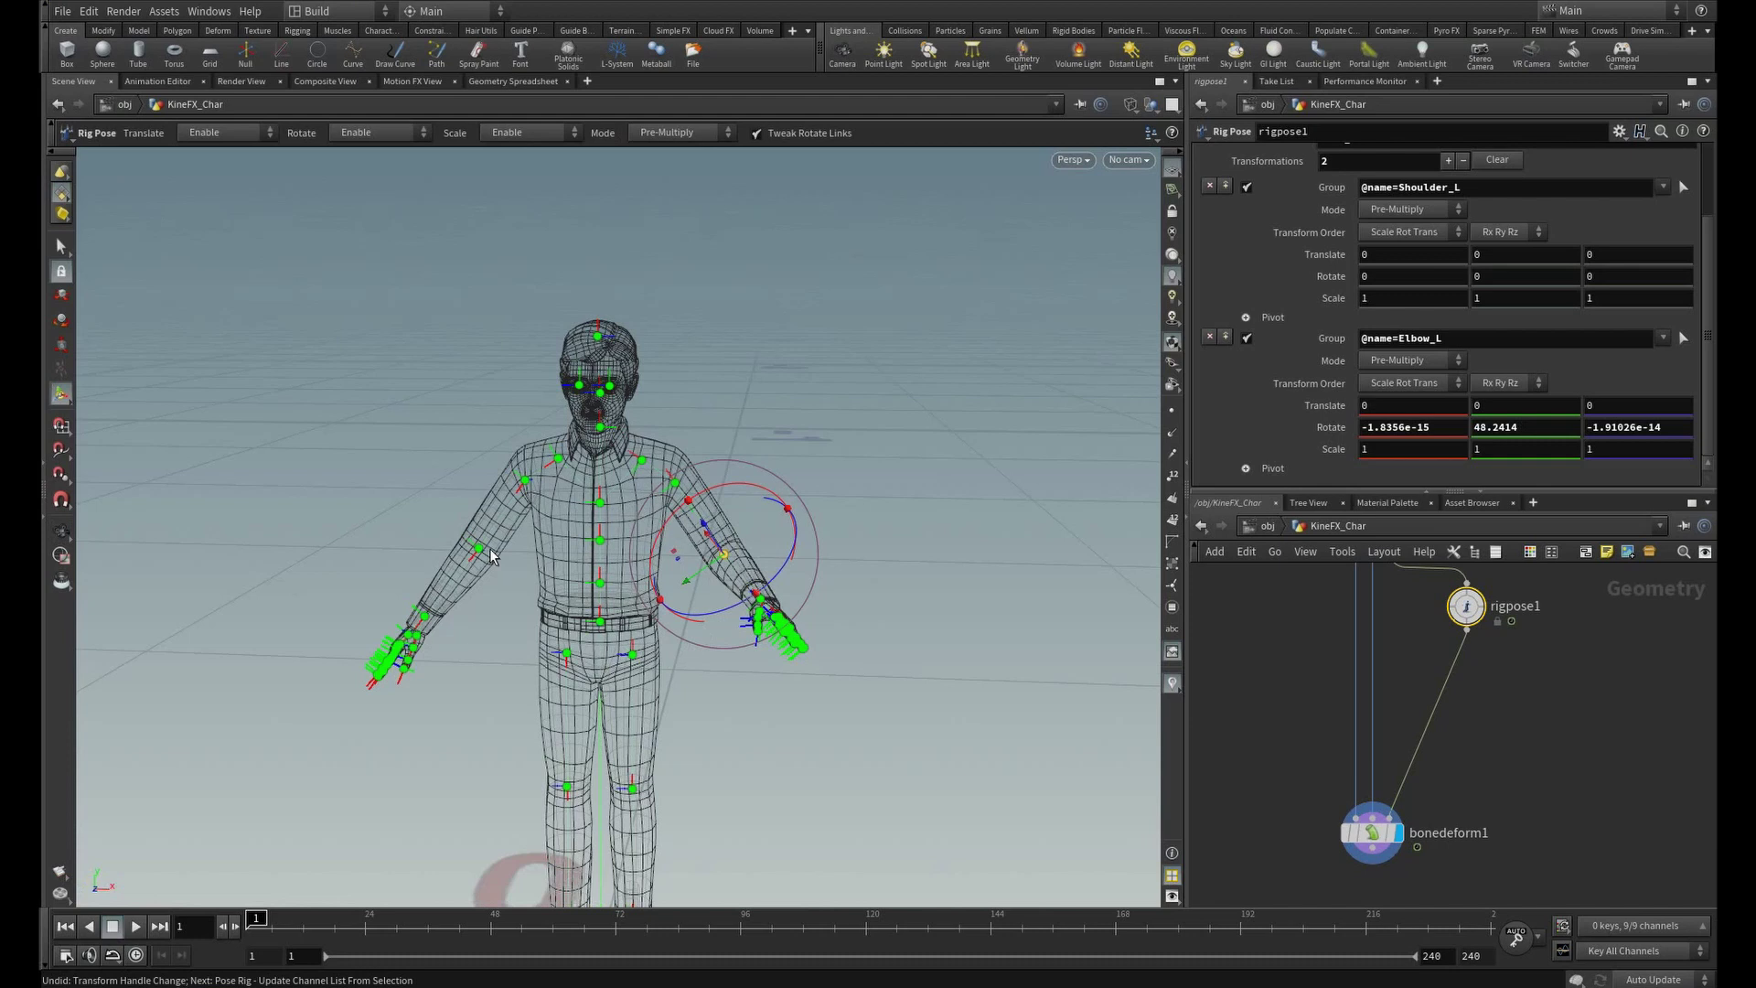
left_click(878, 458)
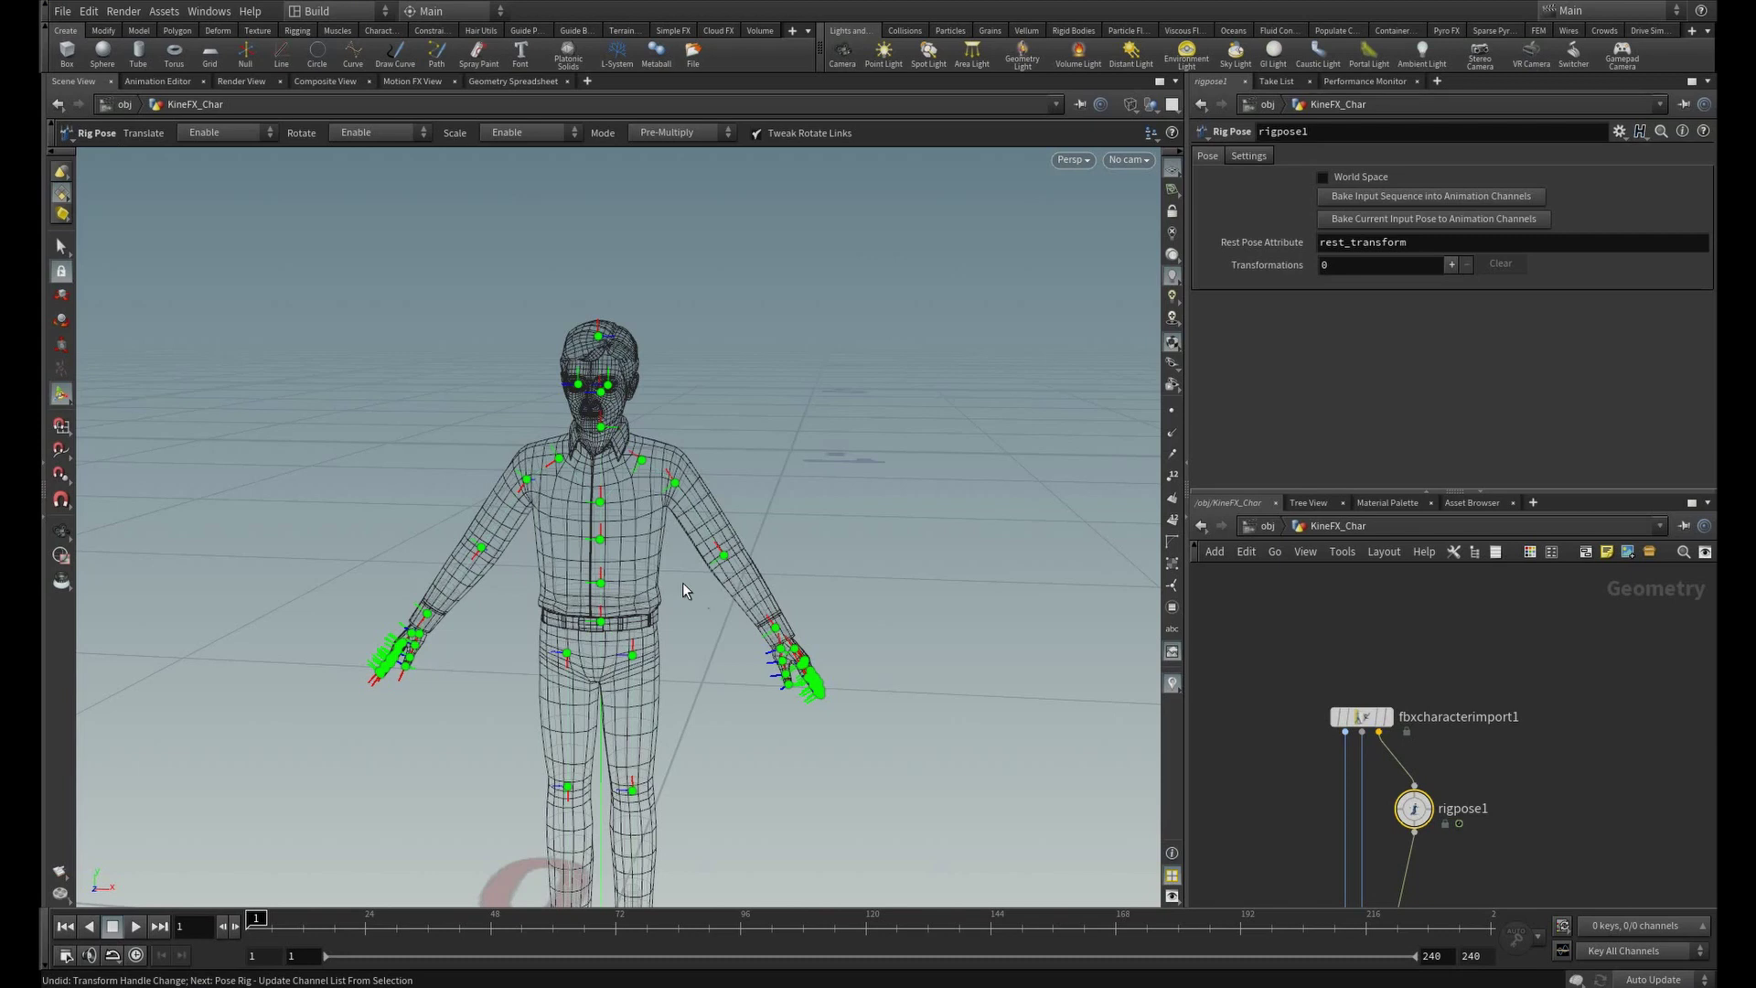
- Add an FBX Animation Import node beside the character import node
middle_click_drag(1624, 739, 1500, 752)
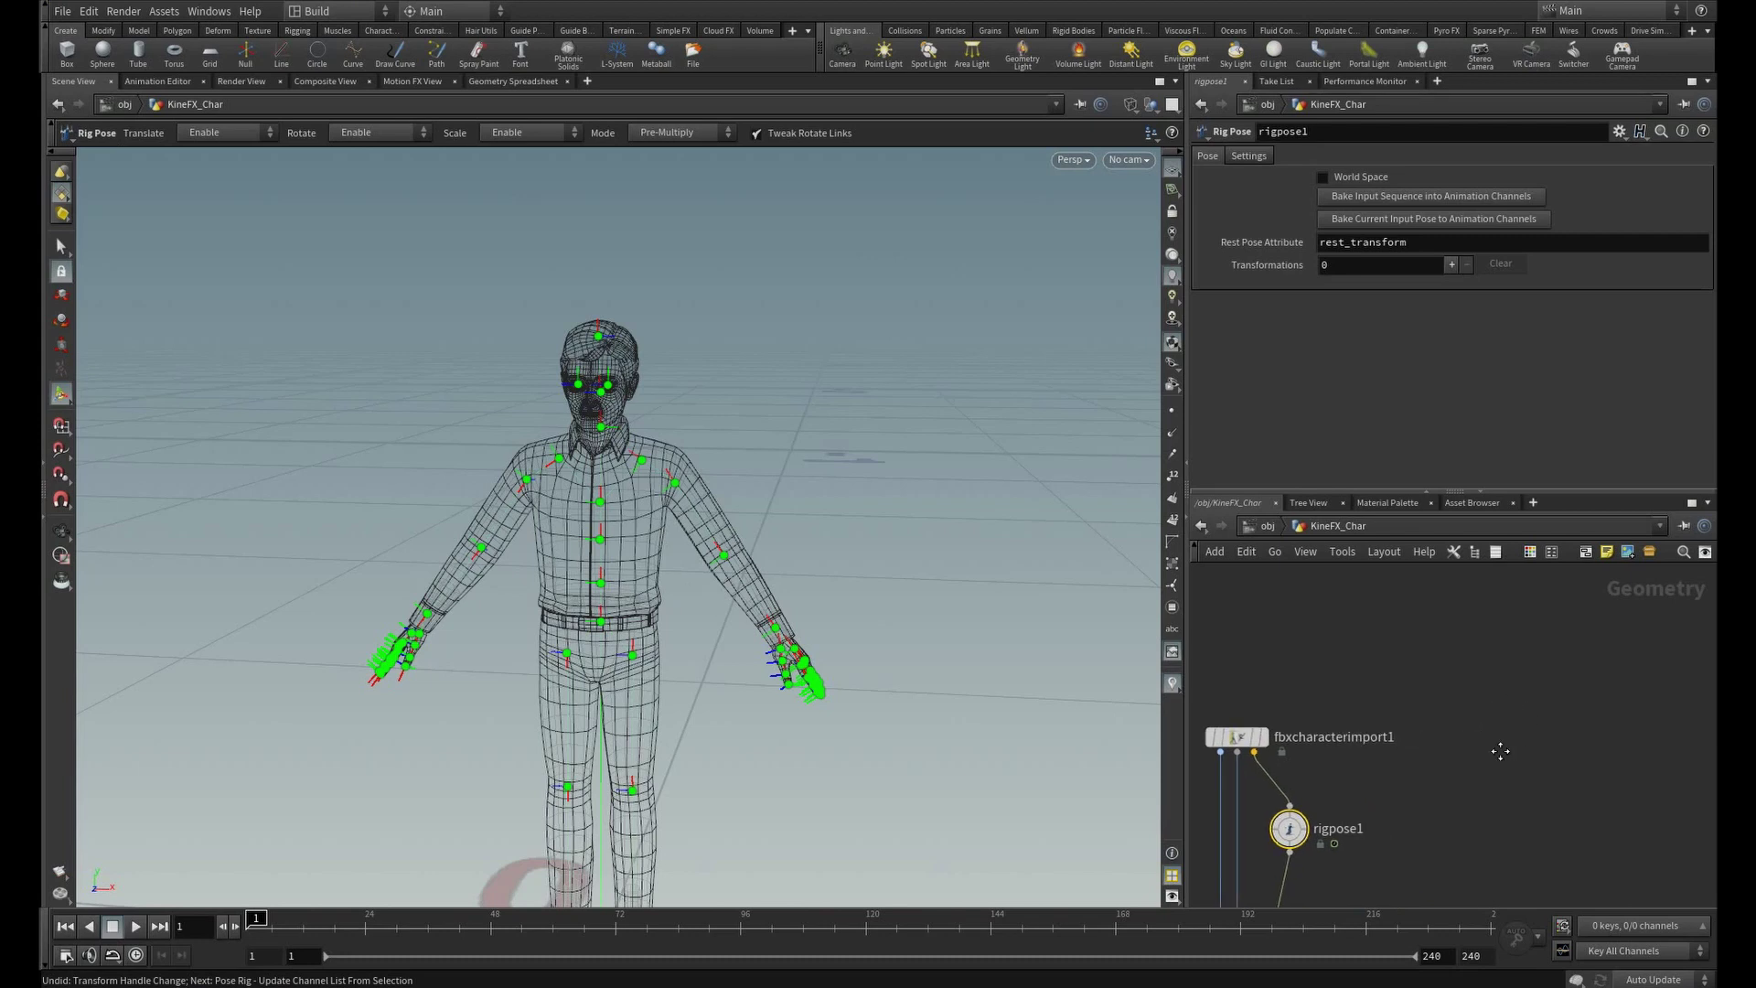
left_click(1473, 714)
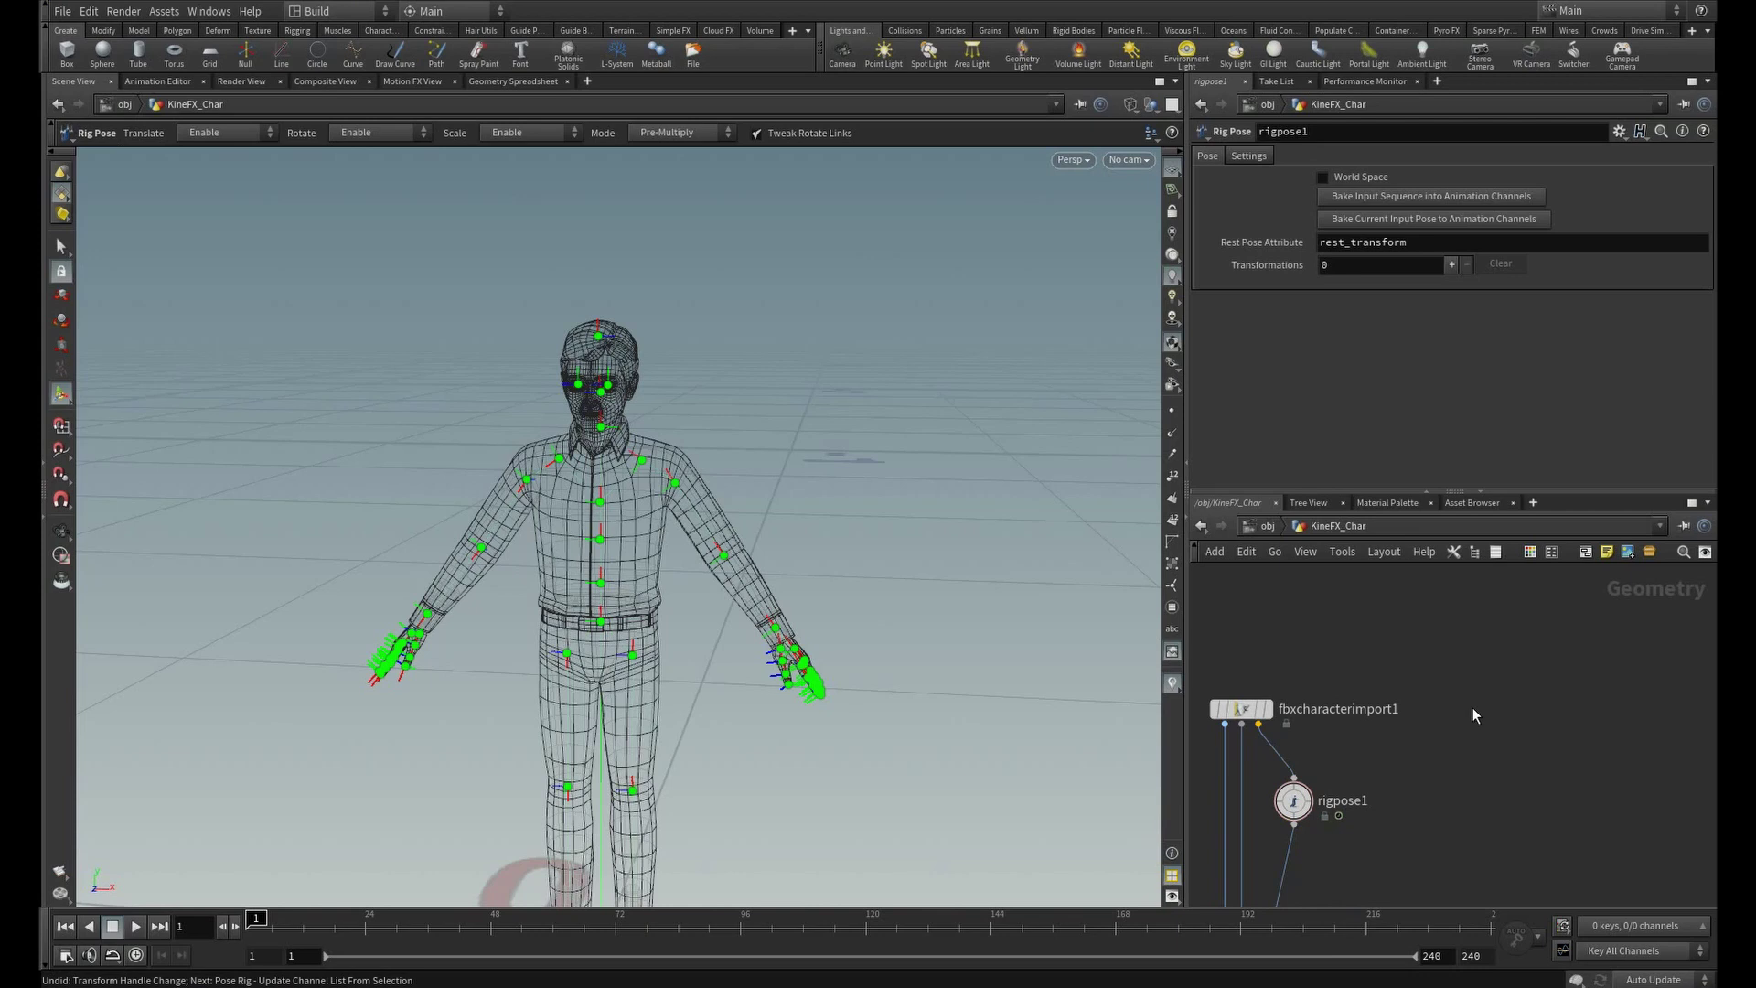
key("Tab")
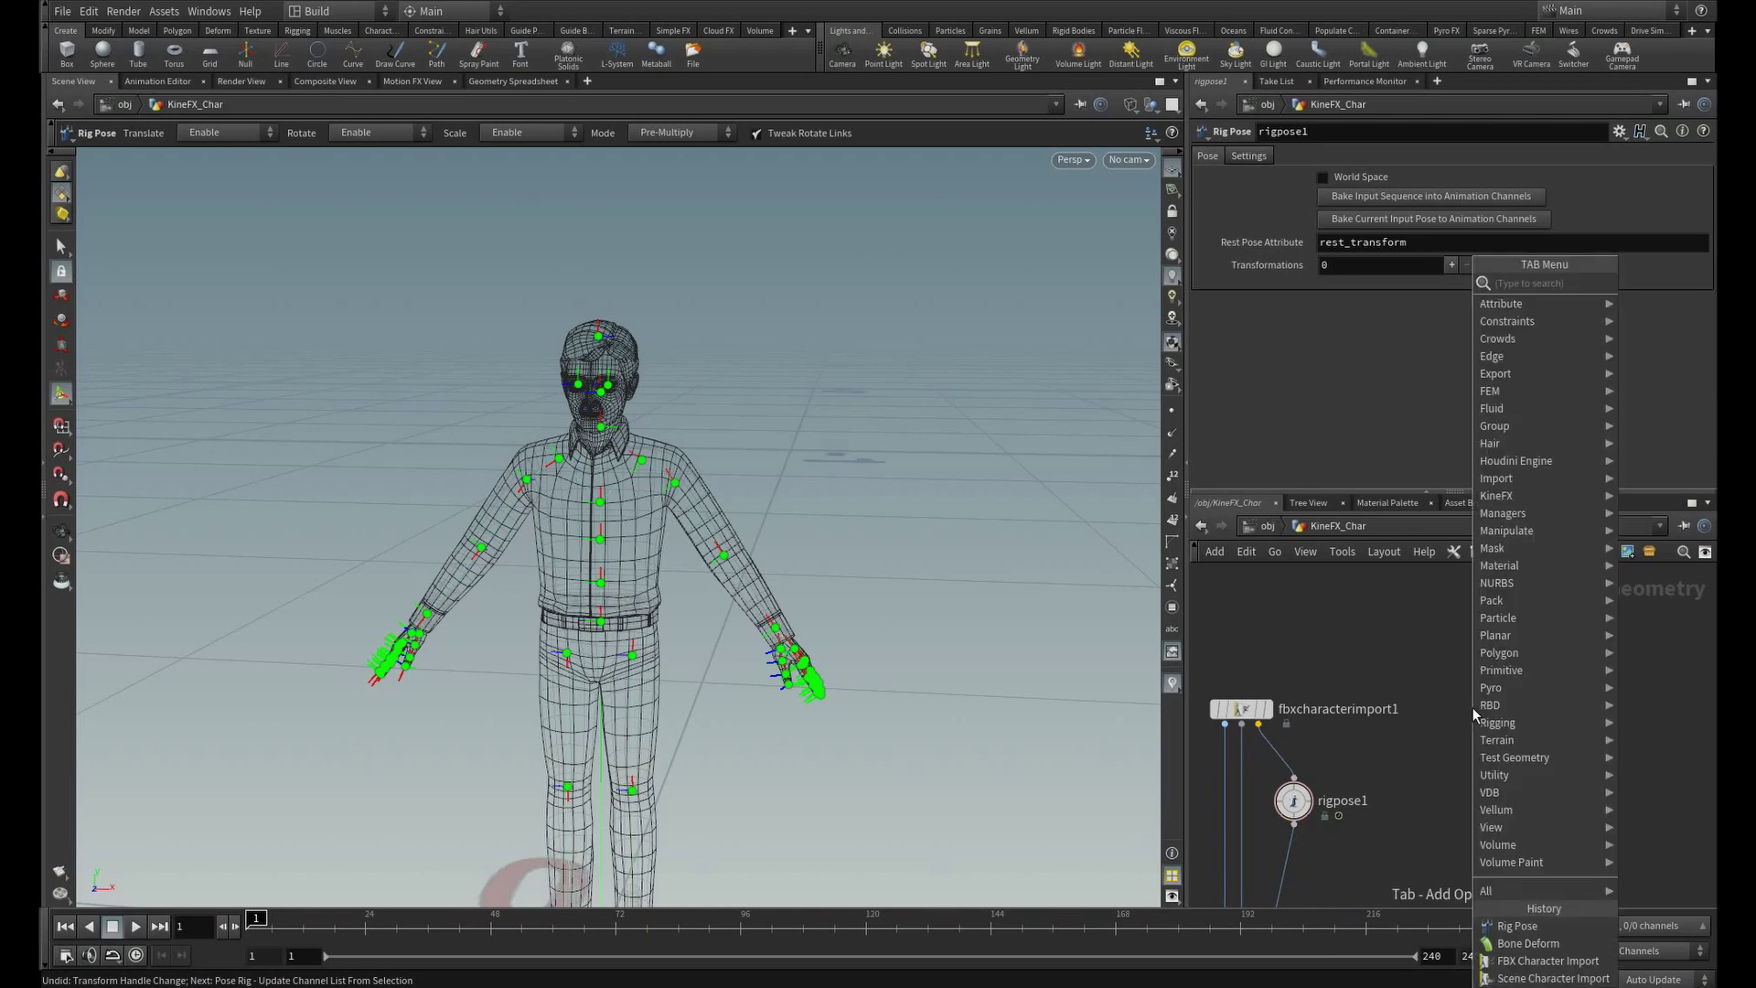
type("fbx")
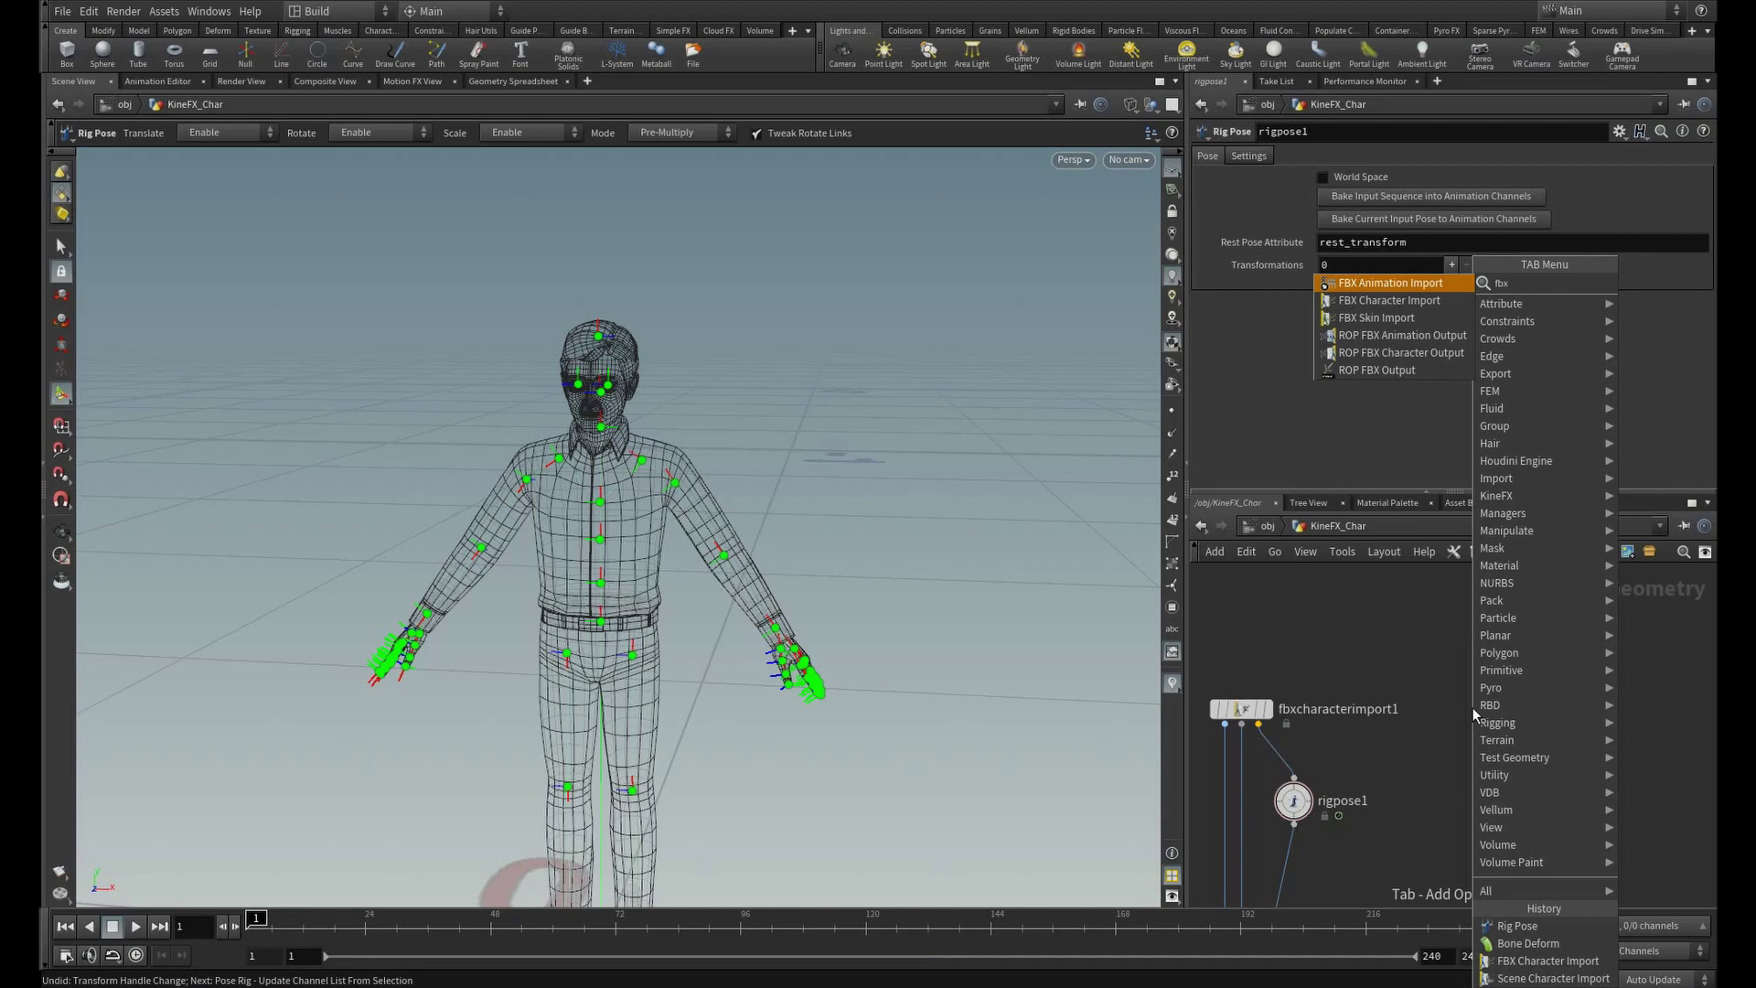
key("Return")
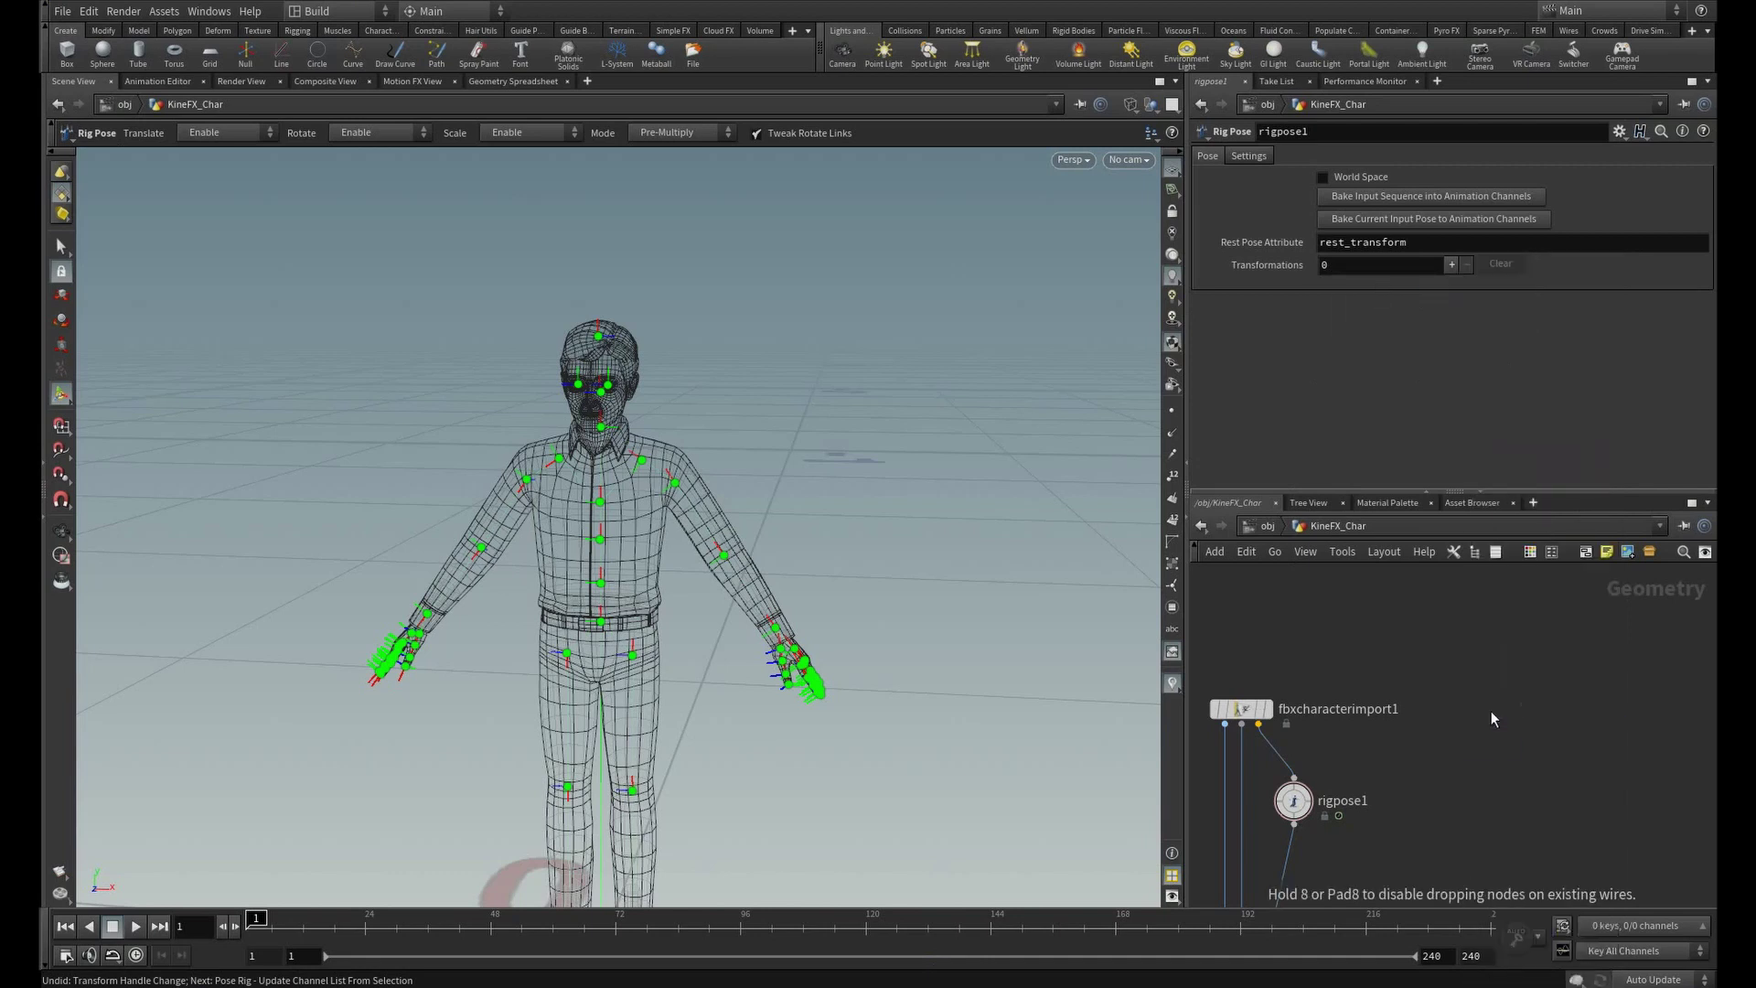
left_click(1492, 718)
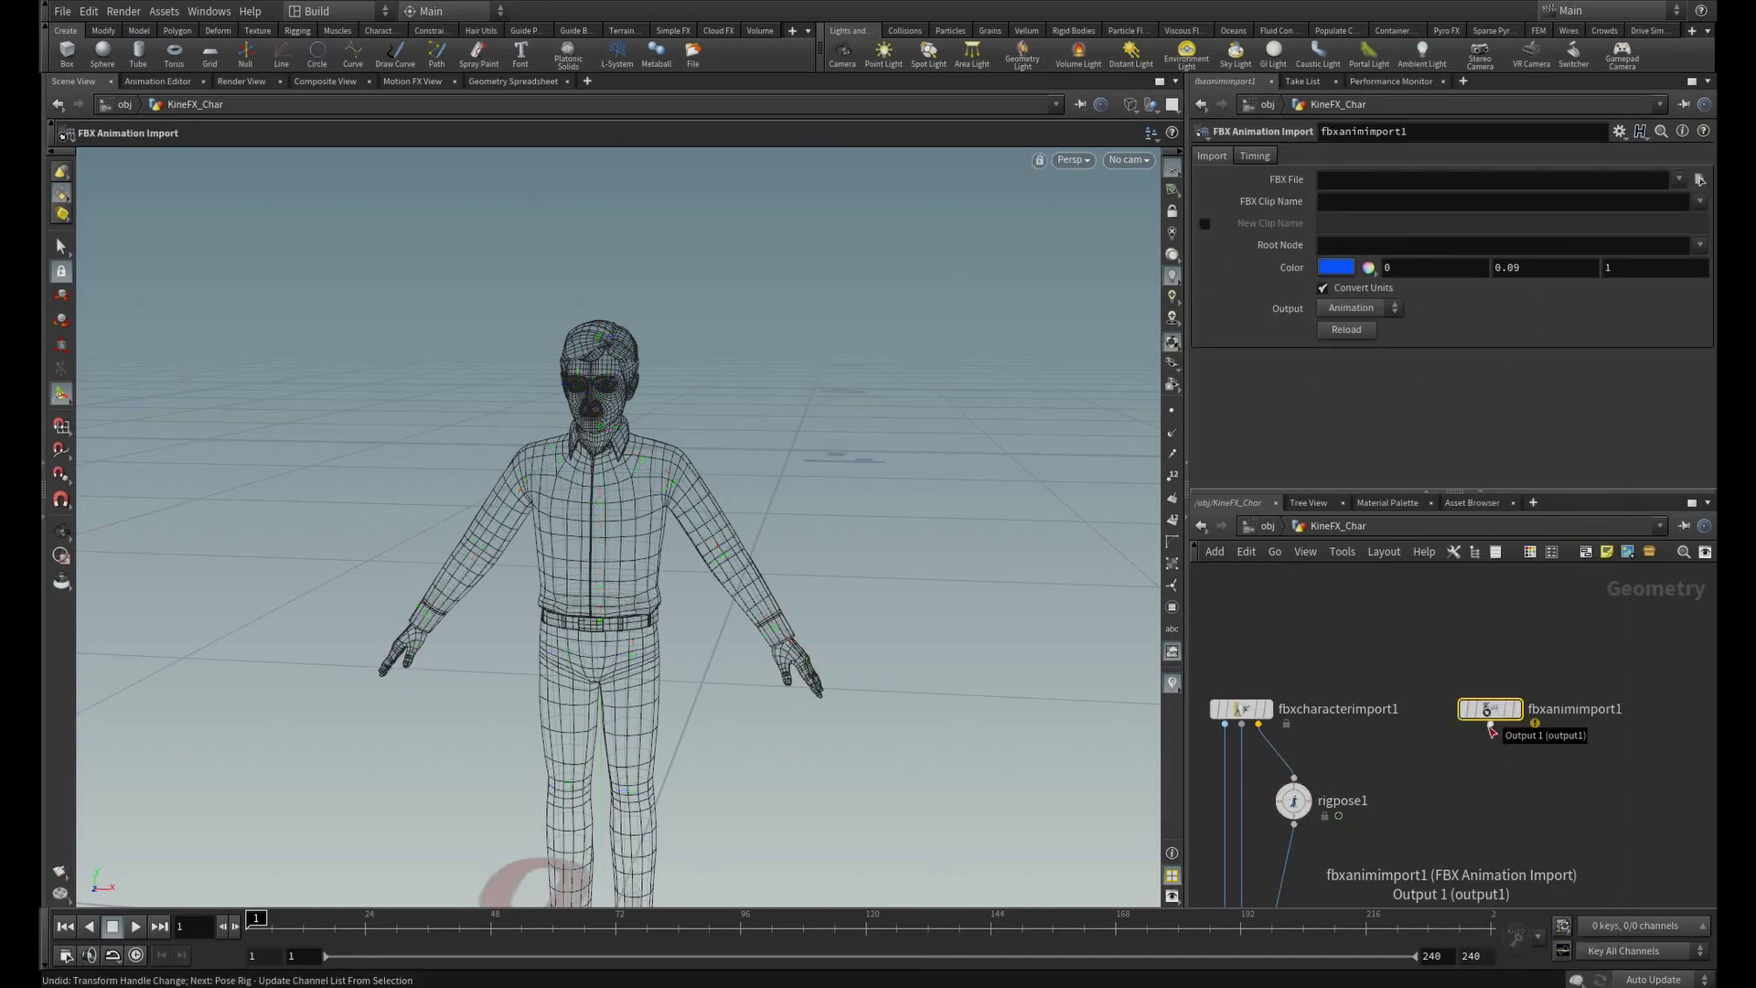
- Load Dance.fbx into the FBX Animation Import node, display its skeleton and preview the motion up to frame 41
left_click(1699, 179)
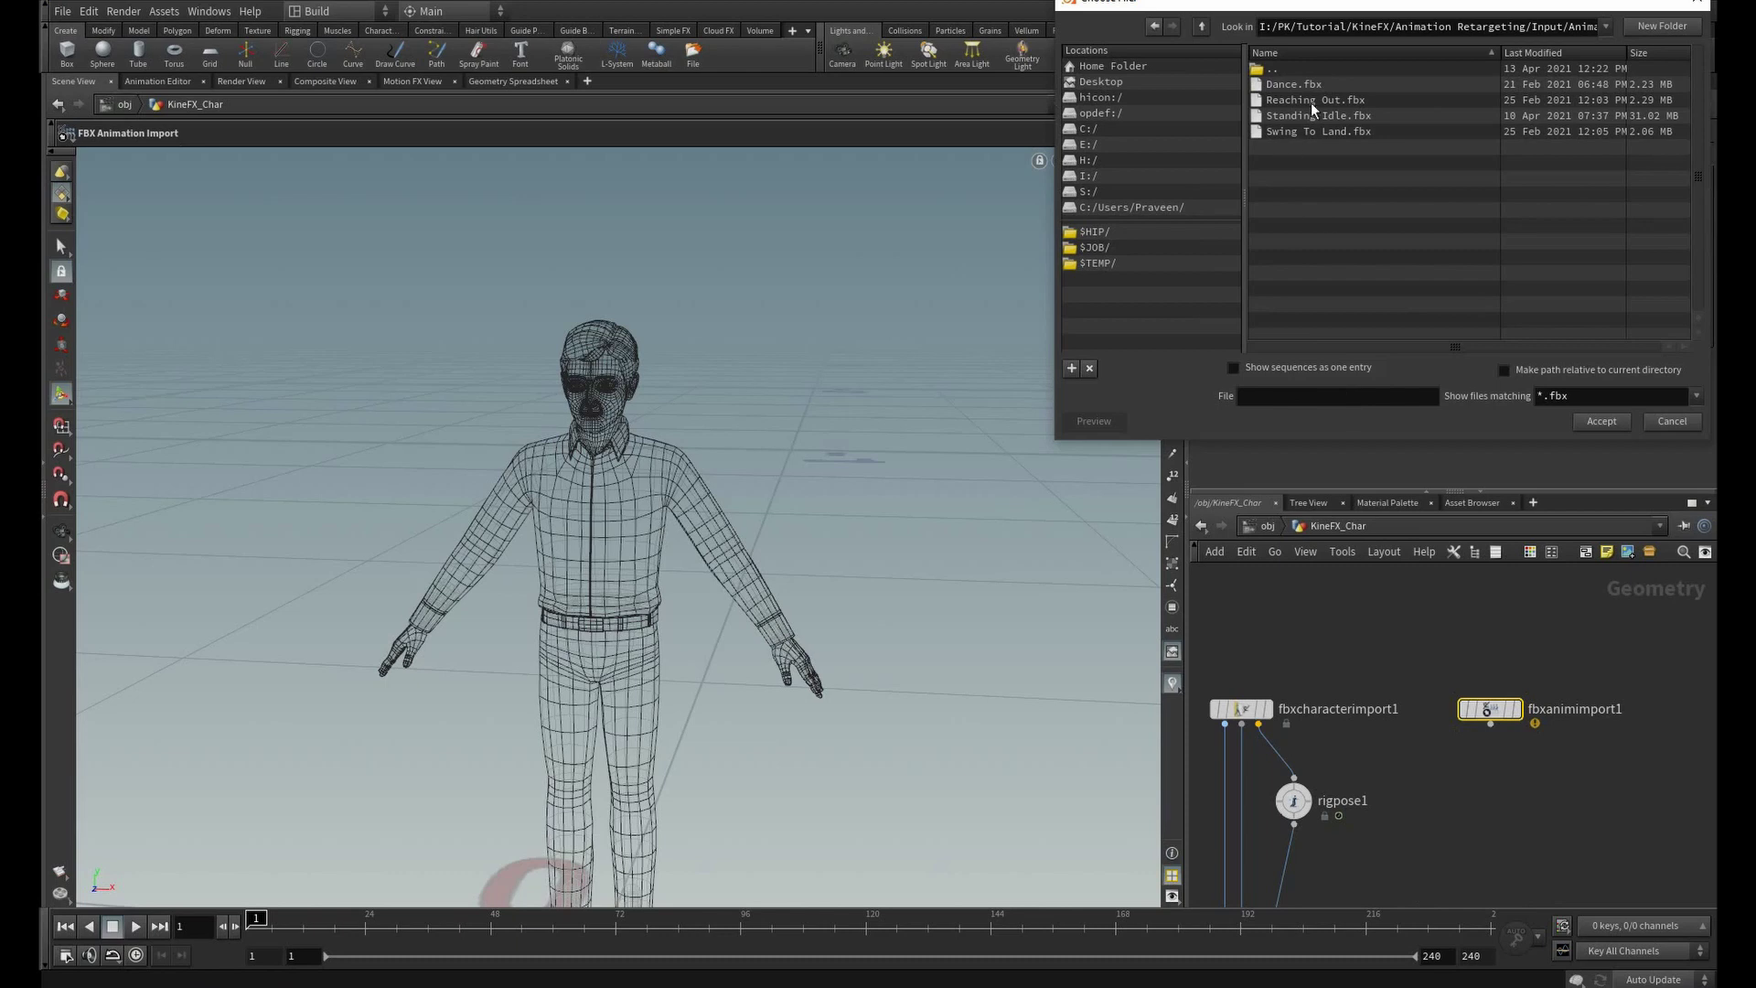
double_click(1292, 85)
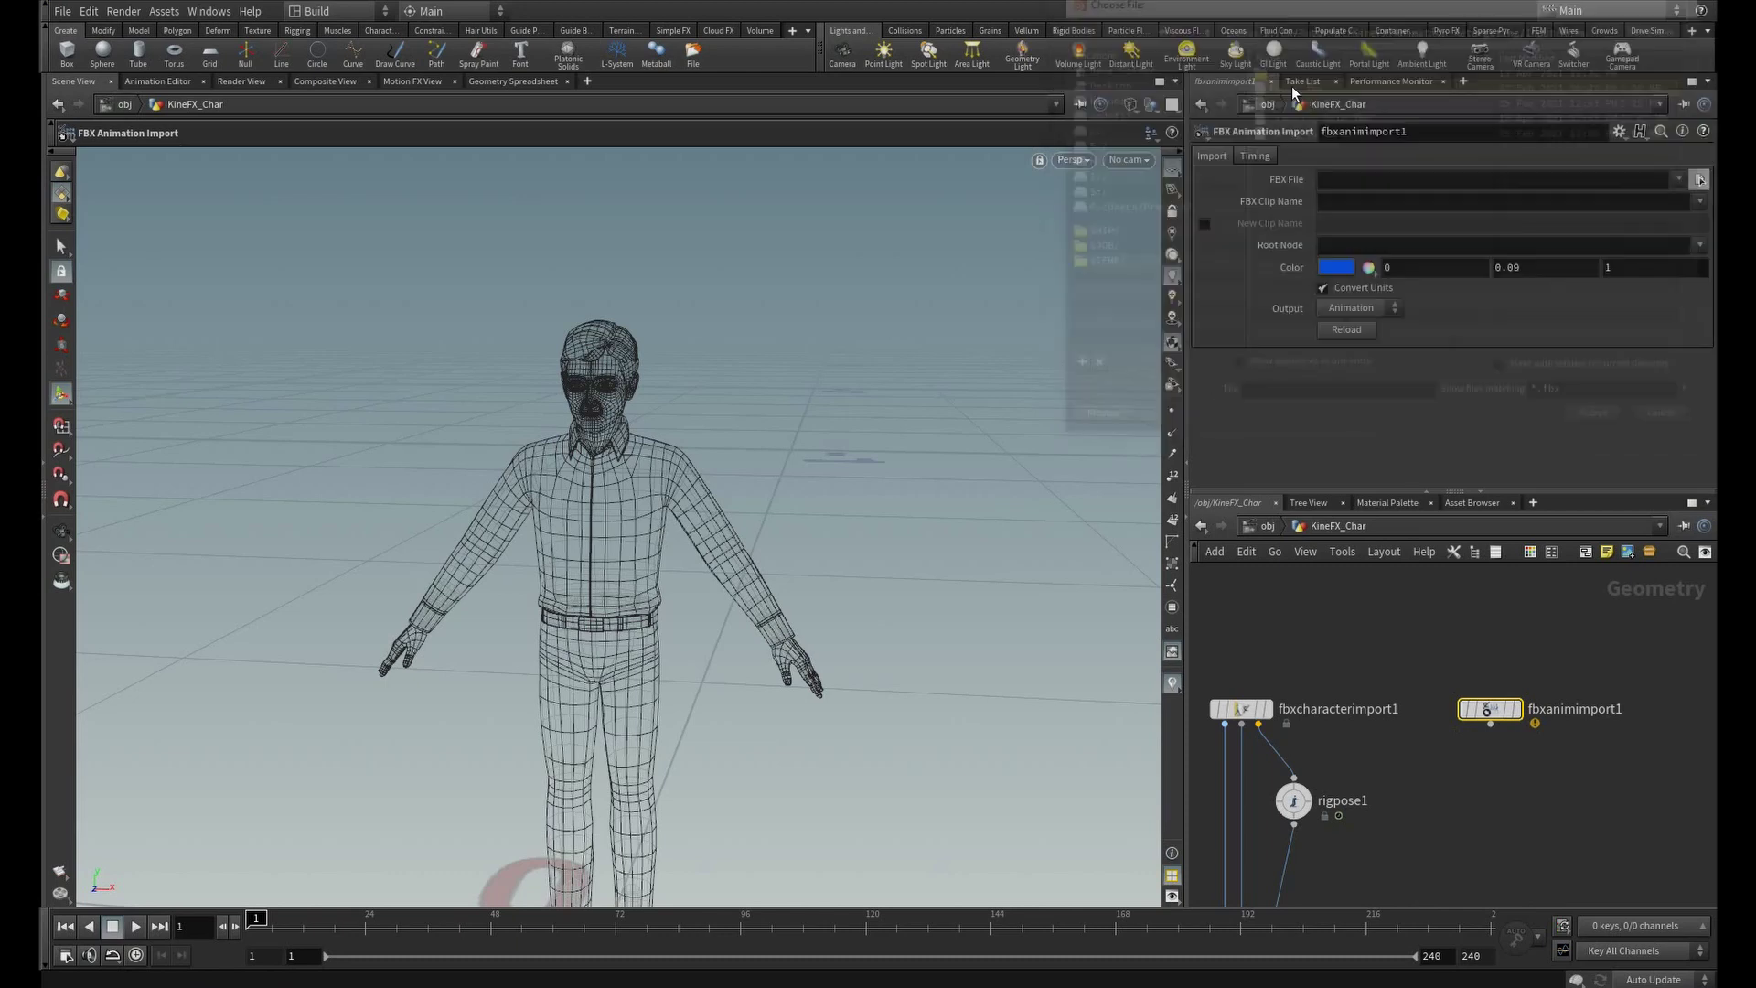
left_click(1519, 709)
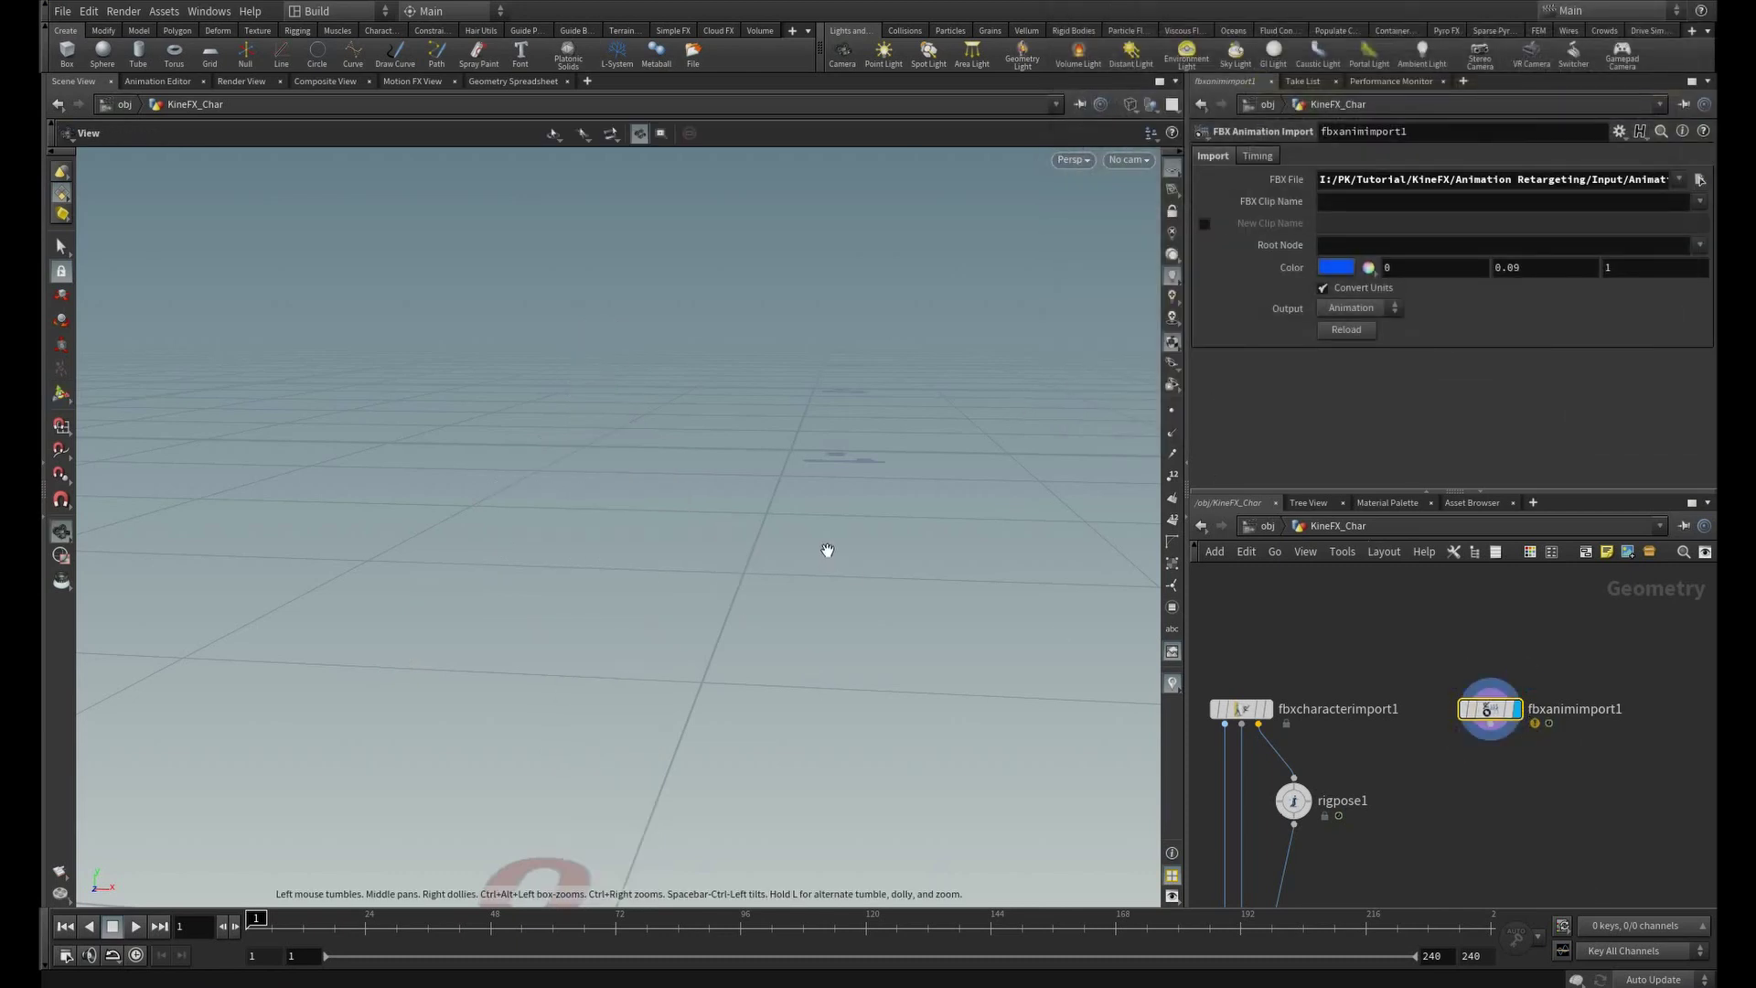
key("space+g")
left_click_drag(822, 557, 510, 836, "alt")
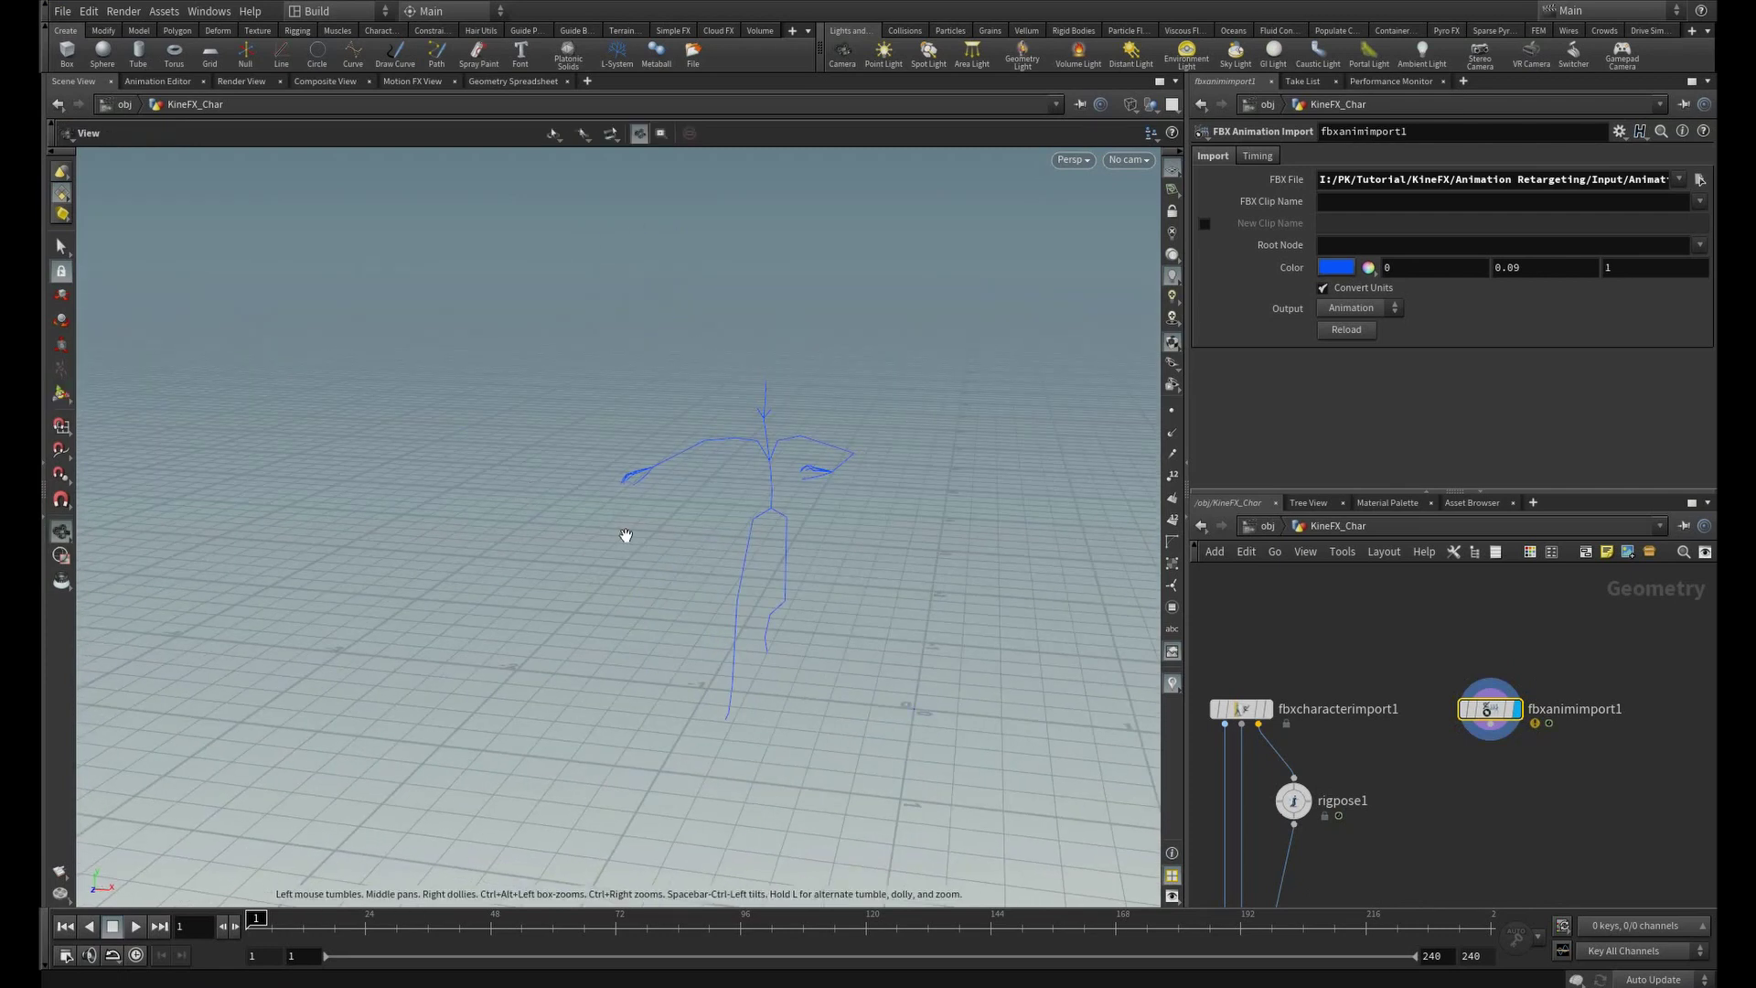
key("Return")
left_click_drag(275, 926, 454, 931)
- Try Reaching Out.fbx as the animation file and scrub through its motion
left_click(1700, 180)
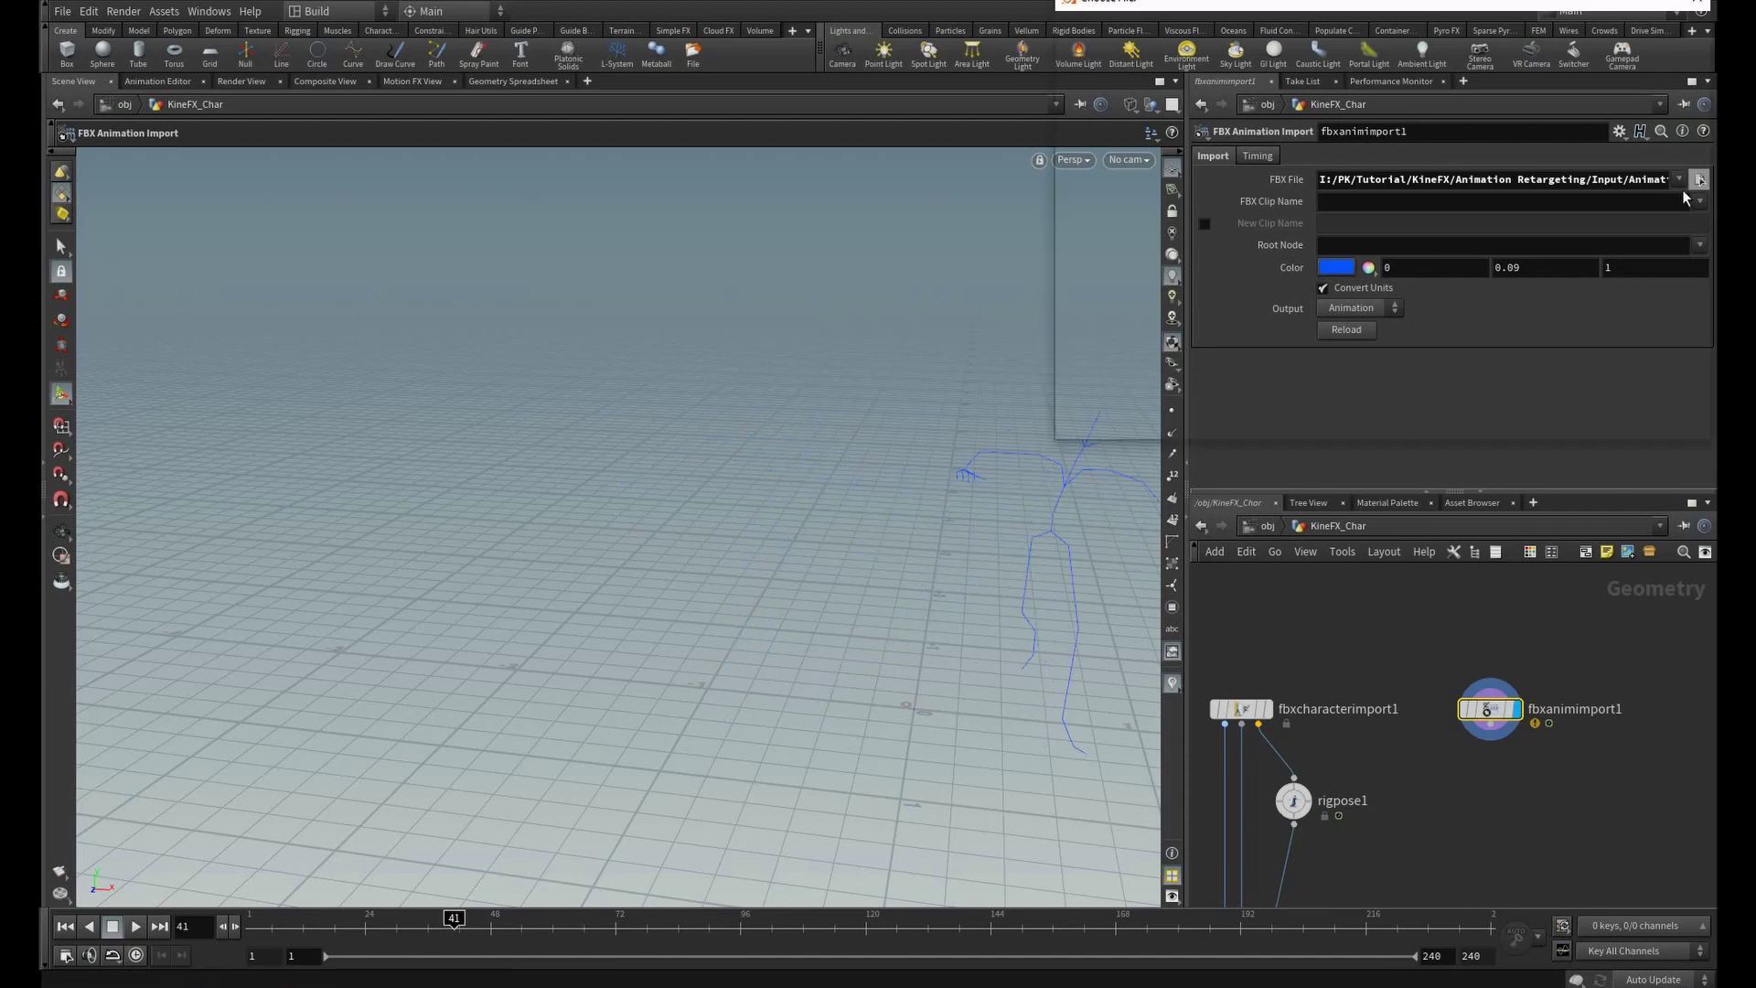
double_click(1314, 102)
left_click_drag(256, 927, 490, 922)
- Try Swing To Land.fbx and Standing Idle.fbx as the animation file and preview their skeletons
left_click(1700, 181)
double_click(1332, 135)
key("space+g")
scroll(981, 448, "down", 10)
left_click_drag(695, 567, 512, 558)
left_click_drag(490, 922, 256, 924)
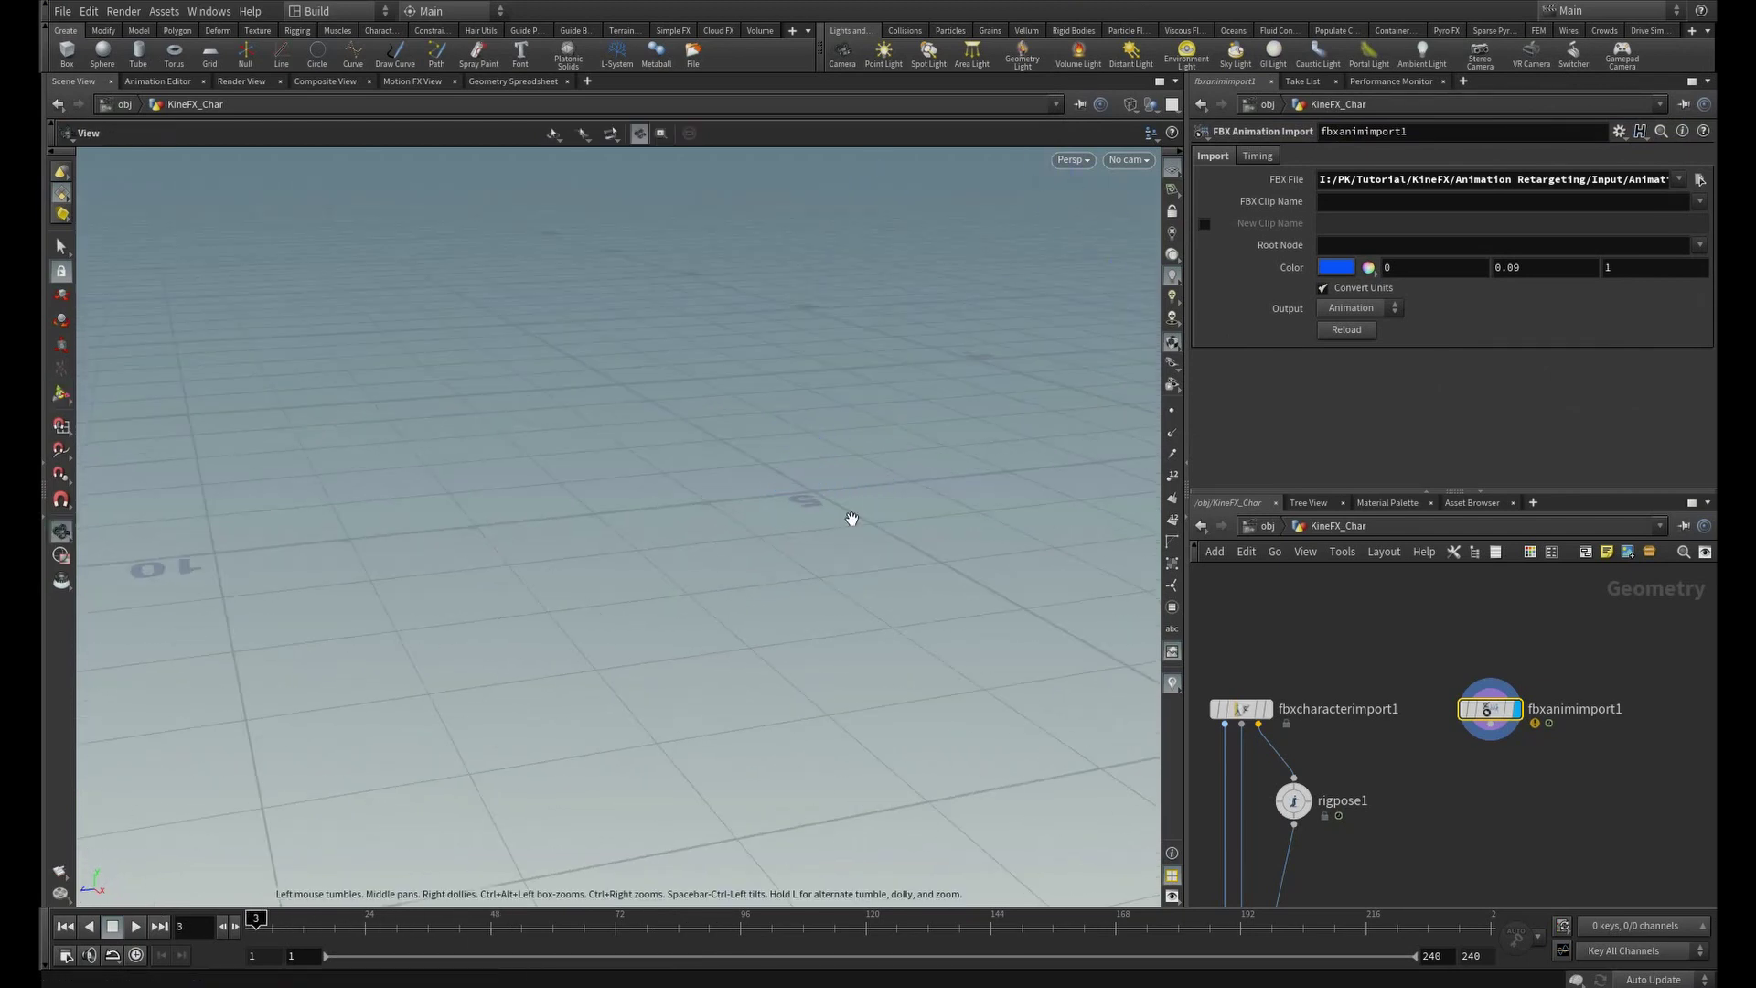
left_click_drag(850, 518, 798, 599)
left_click(1699, 180)
double_click(1303, 115)
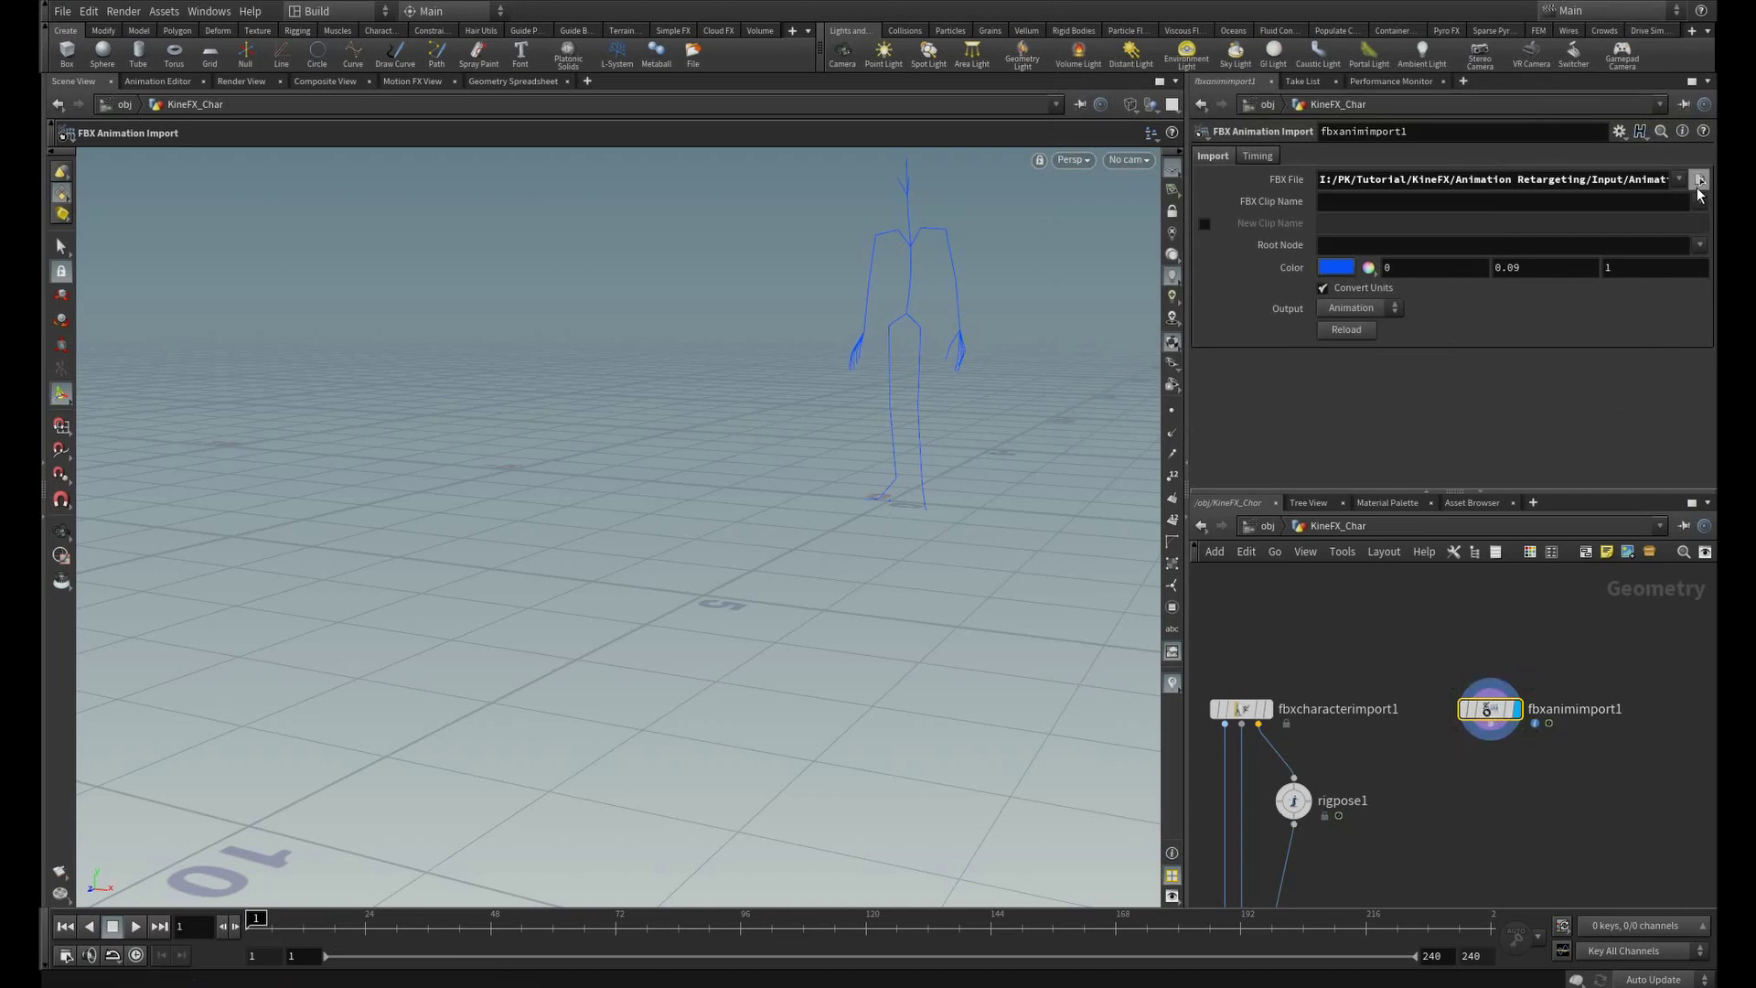
- Set the animation import's FBX file back to Dance.fbx and frame its skeleton in the scene view
left_click(1699, 181)
double_click(1297, 88)
right_click_drag(828, 494, 793, 515, "alt")
left_click_drag(793, 515, 513, 506, "alt")
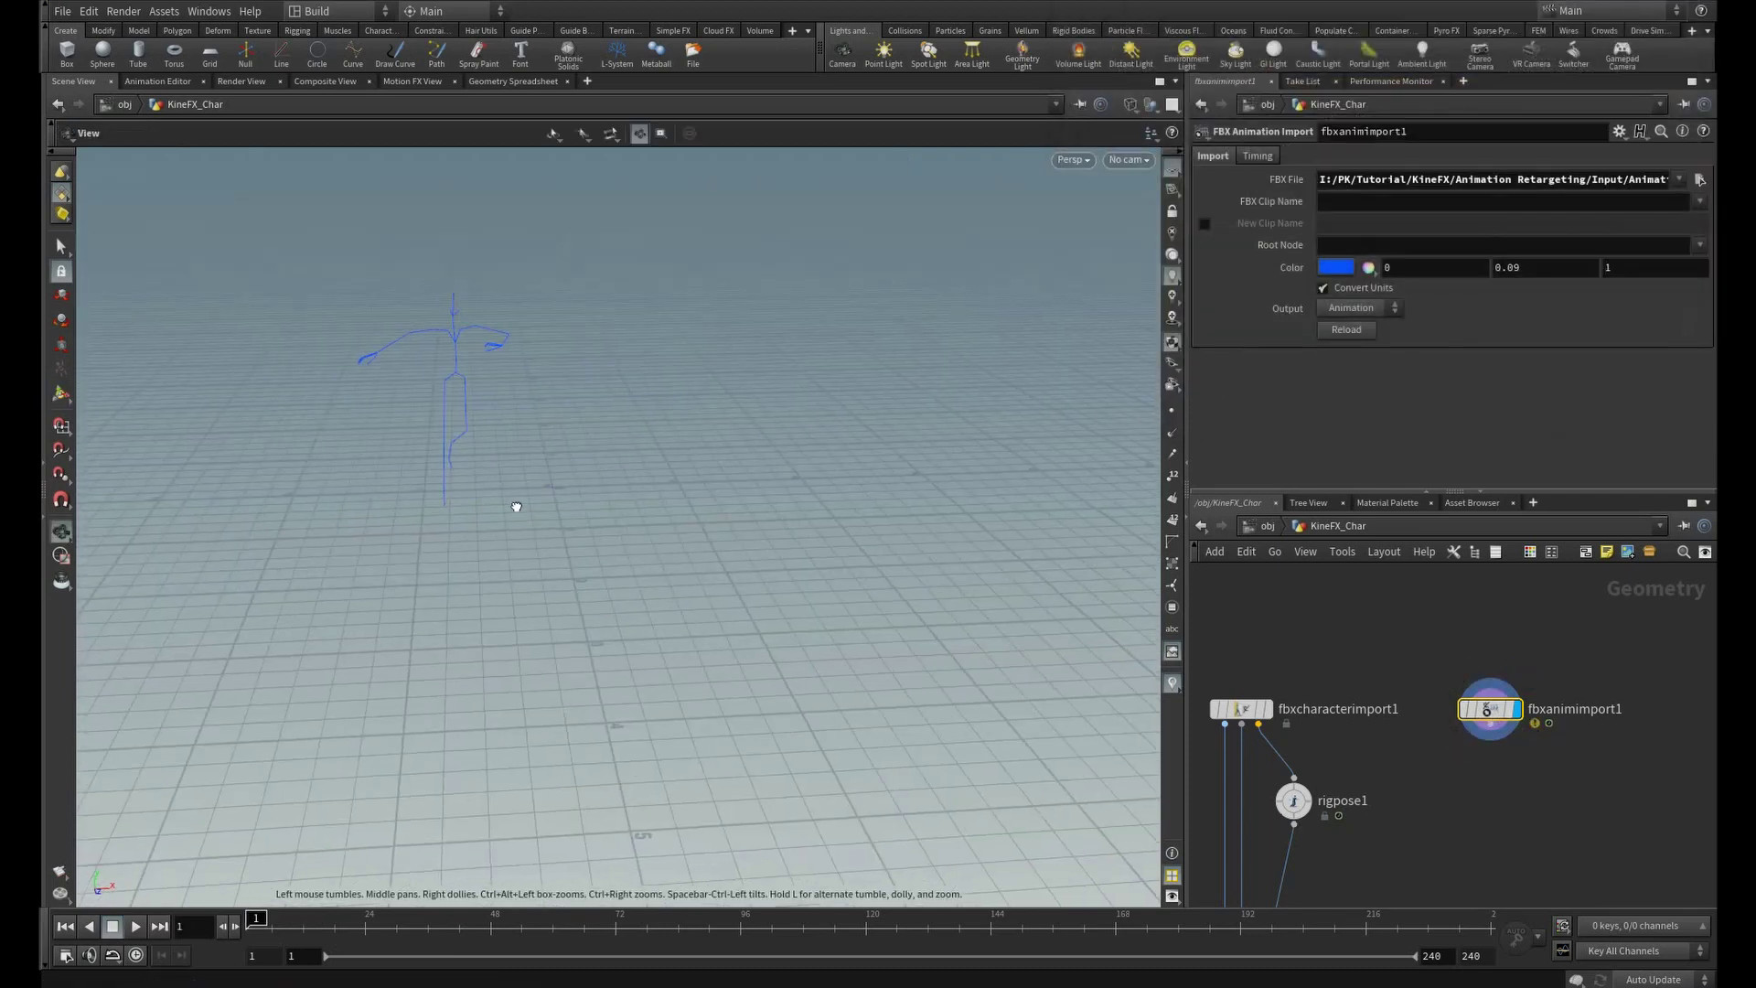
middle_click_drag(513, 505, 674, 628, "alt")
right_click_drag(674, 627, 759, 659, "alt")
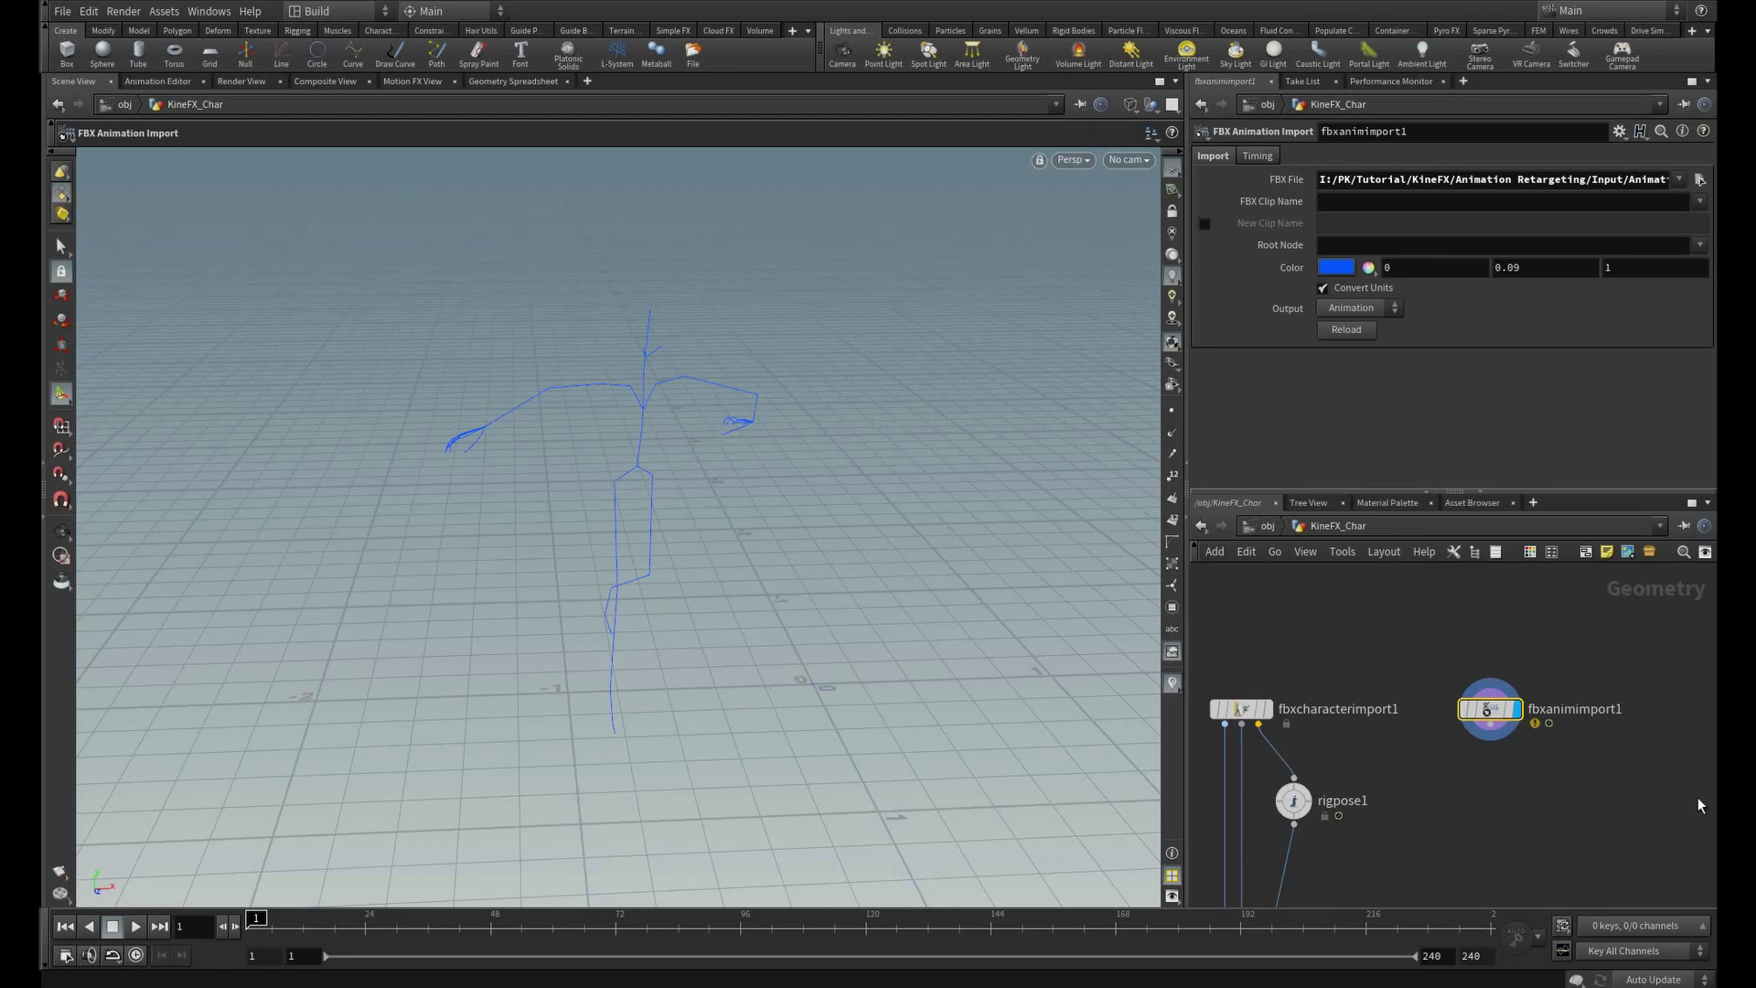
- Display the FBX character import node and compare the character's scale with the dance skeleton
left_click_drag(260, 925, 248, 975)
left_click(1268, 708)
right_click_drag(878, 722, 1052, 759, "alt")
middle_click_drag(668, 700, 372, 670, "alt")
right_click_drag(372, 670, 195, 525, "alt")
middle_click_drag(517, 603, 547, 693, "alt")
left_click_drag(258, 922, 140, 957)
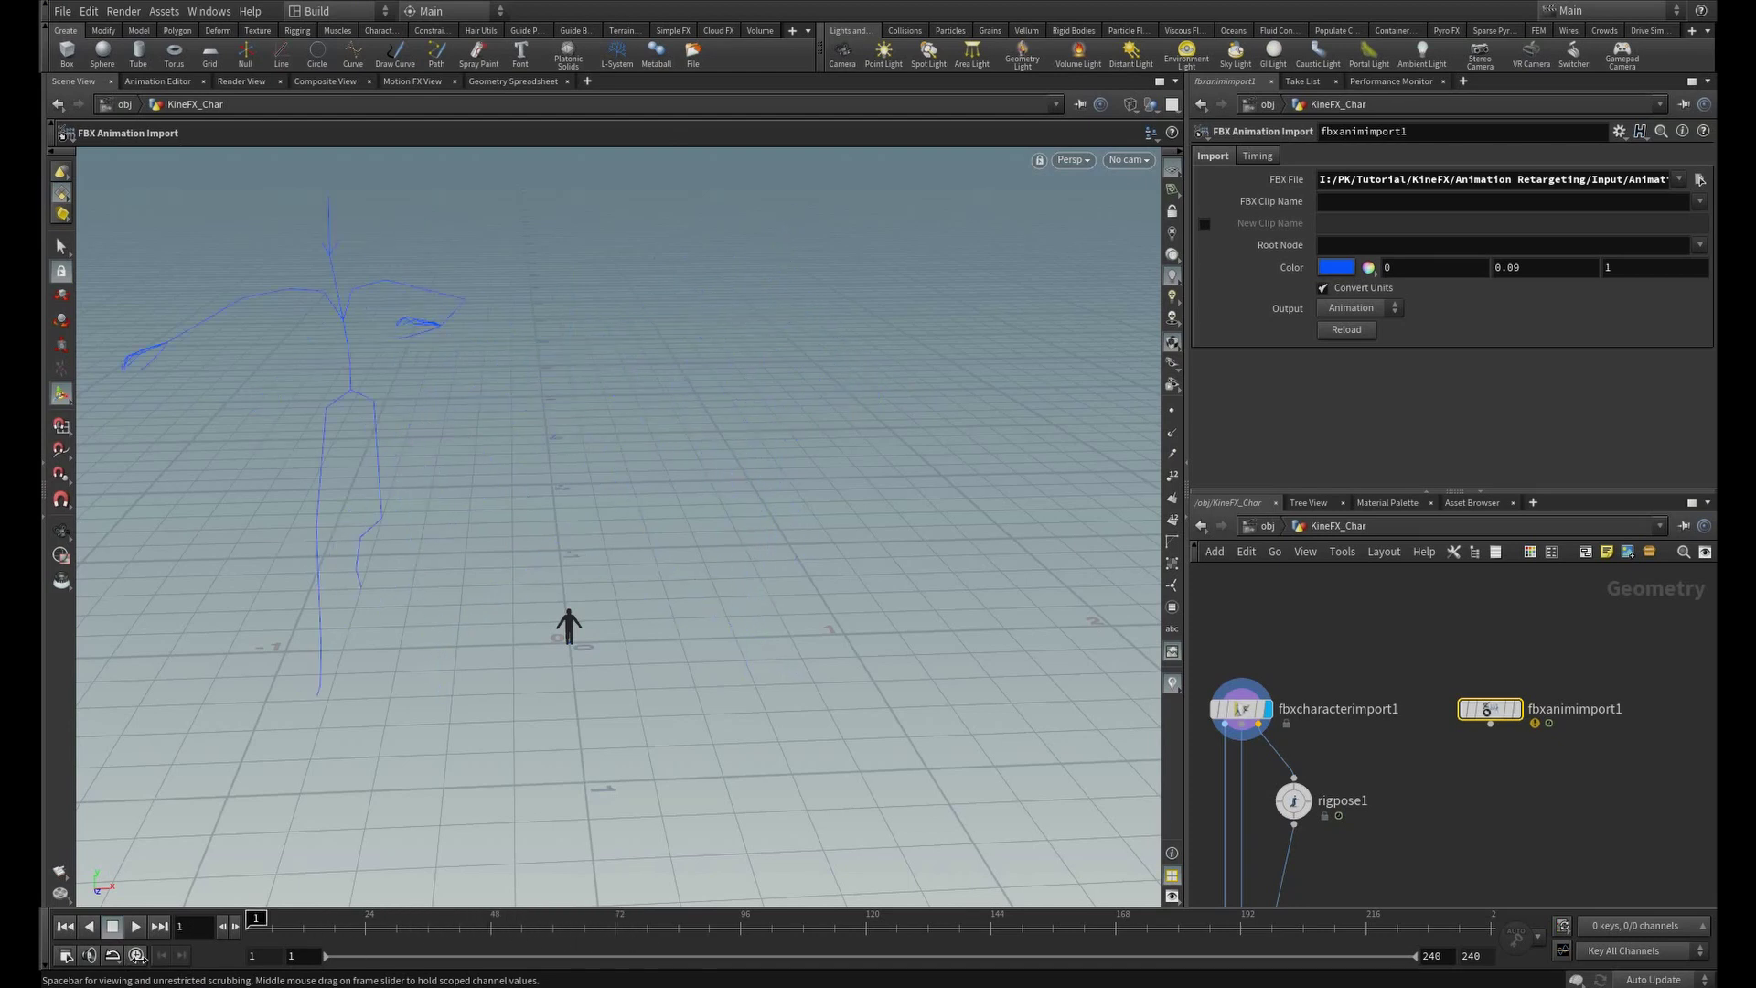
- Add a second FBX Animation Import node near the first one
middle_click_drag(1573, 788, 1475, 781)
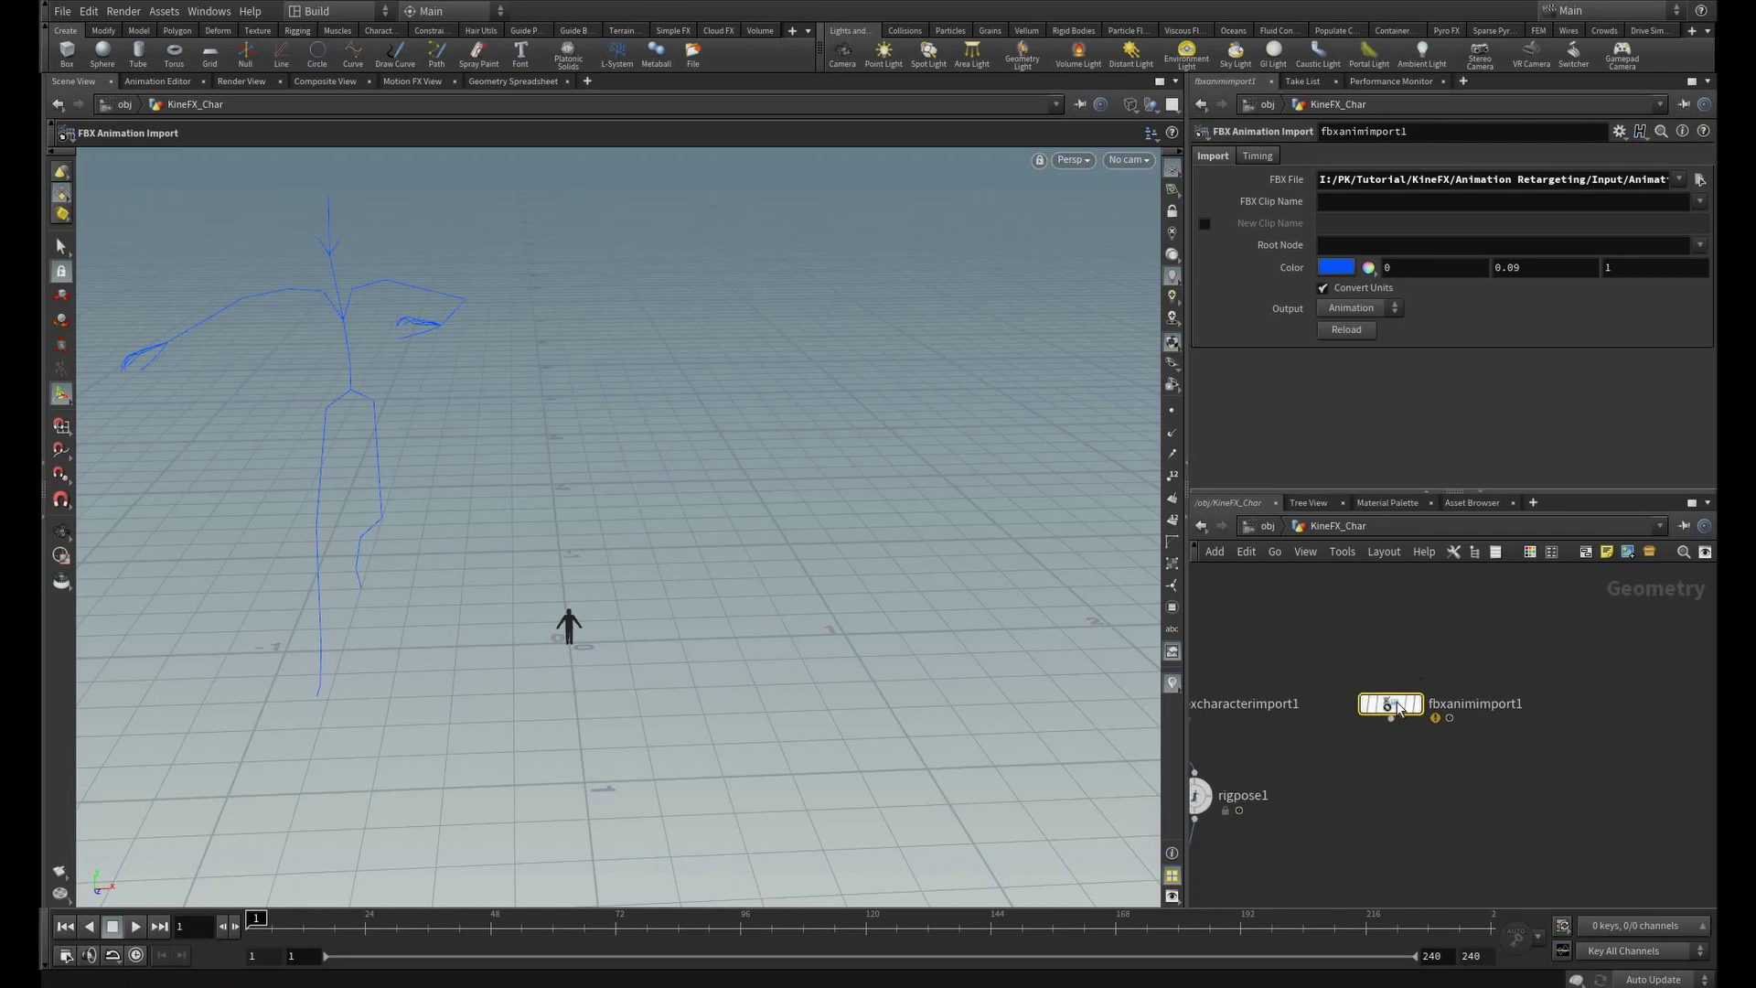
left_click(1569, 754)
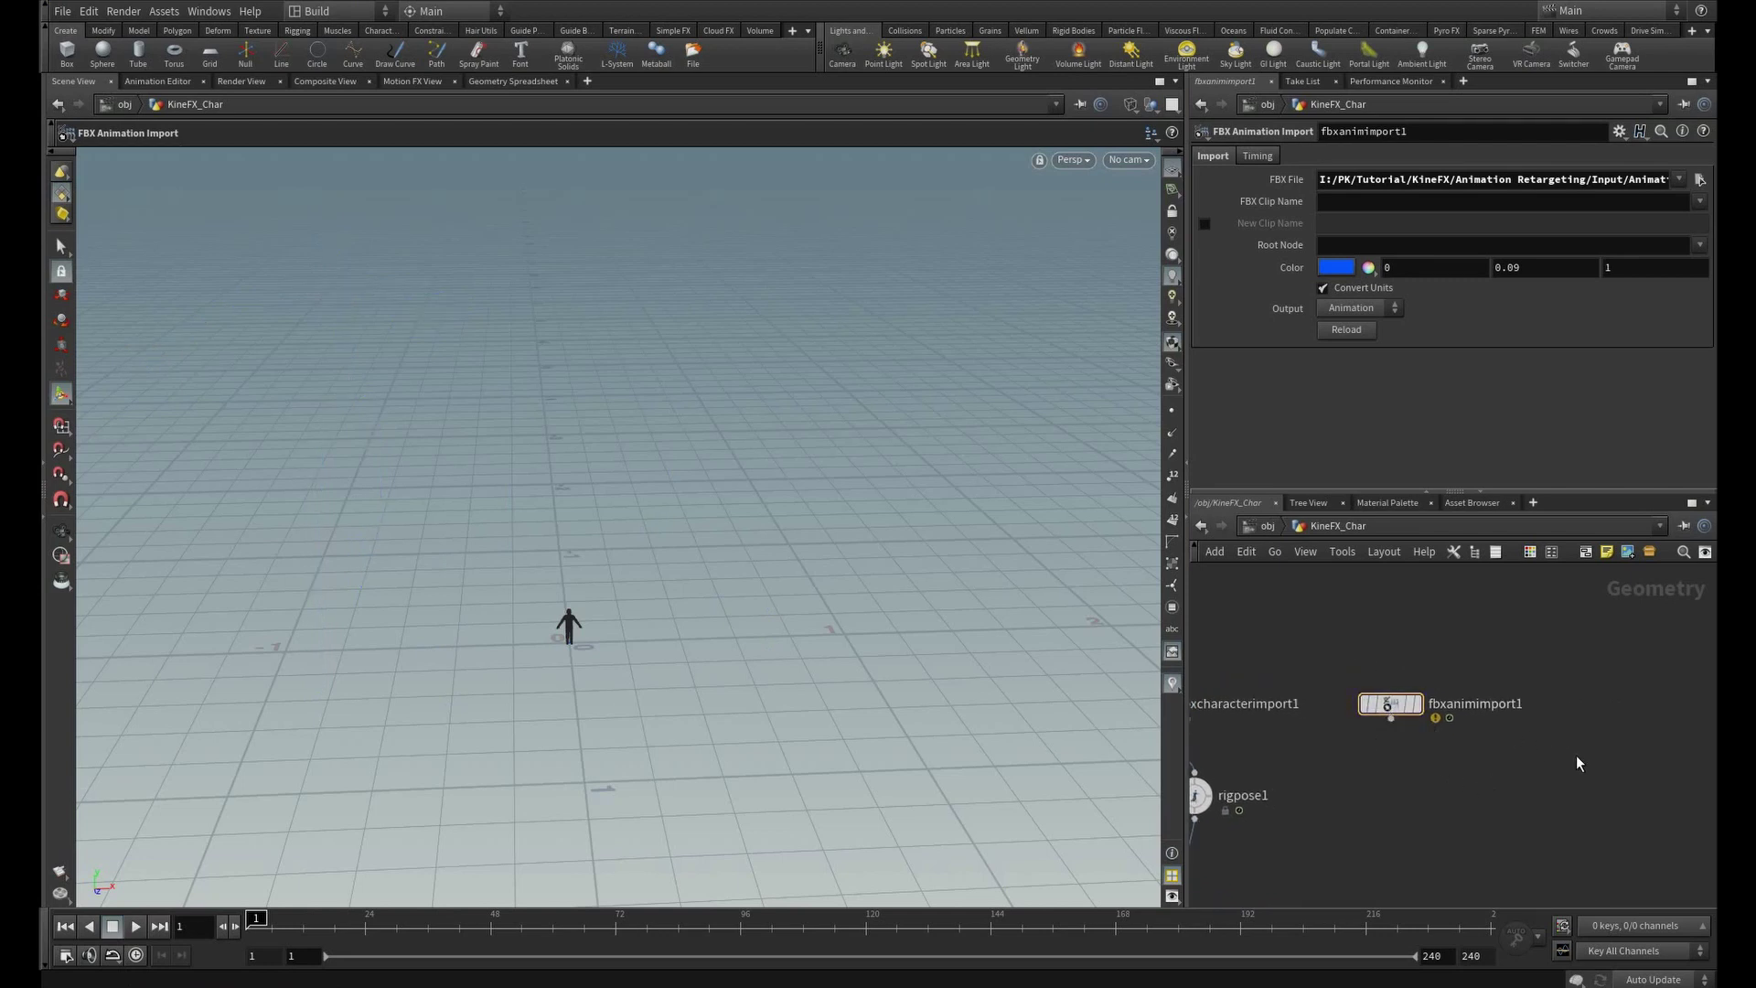
key("Tab")
mouse_move(1547, 761)
type("fbx")
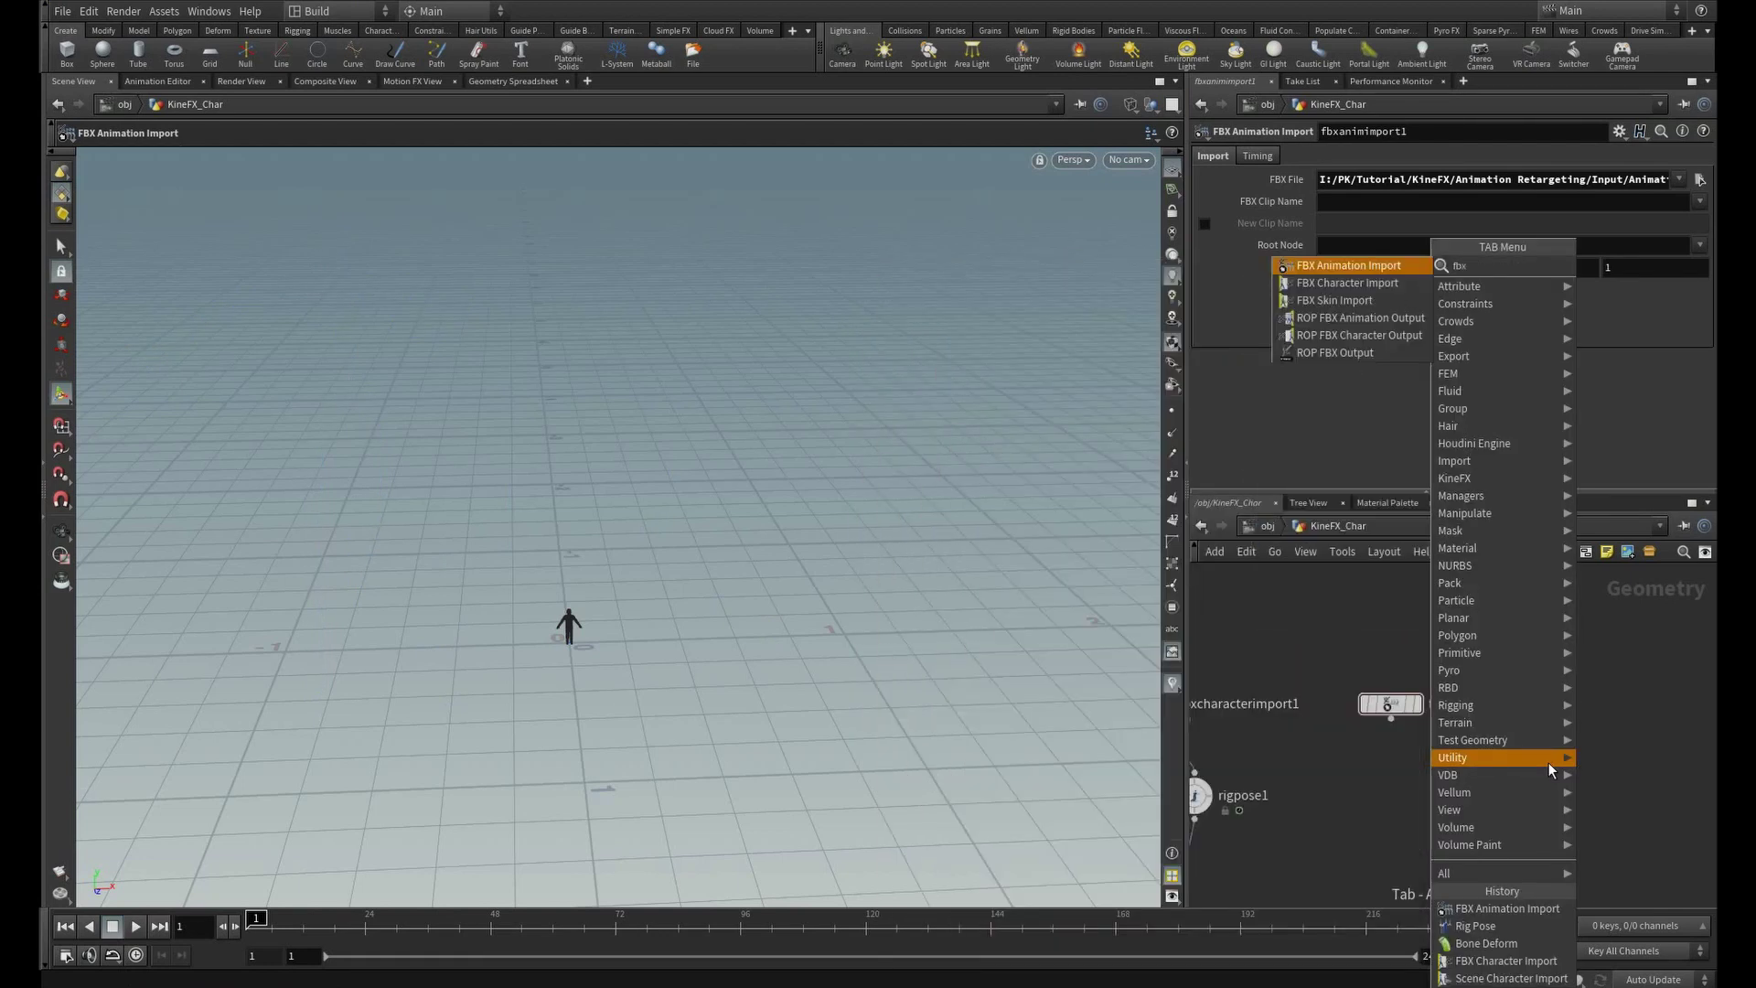
left_click(1319, 271)
left_click(1546, 753)
- Load Dance.fbx into the second FBX Animation Import node and set its Output to Rest Pose
left_click(1699, 179)
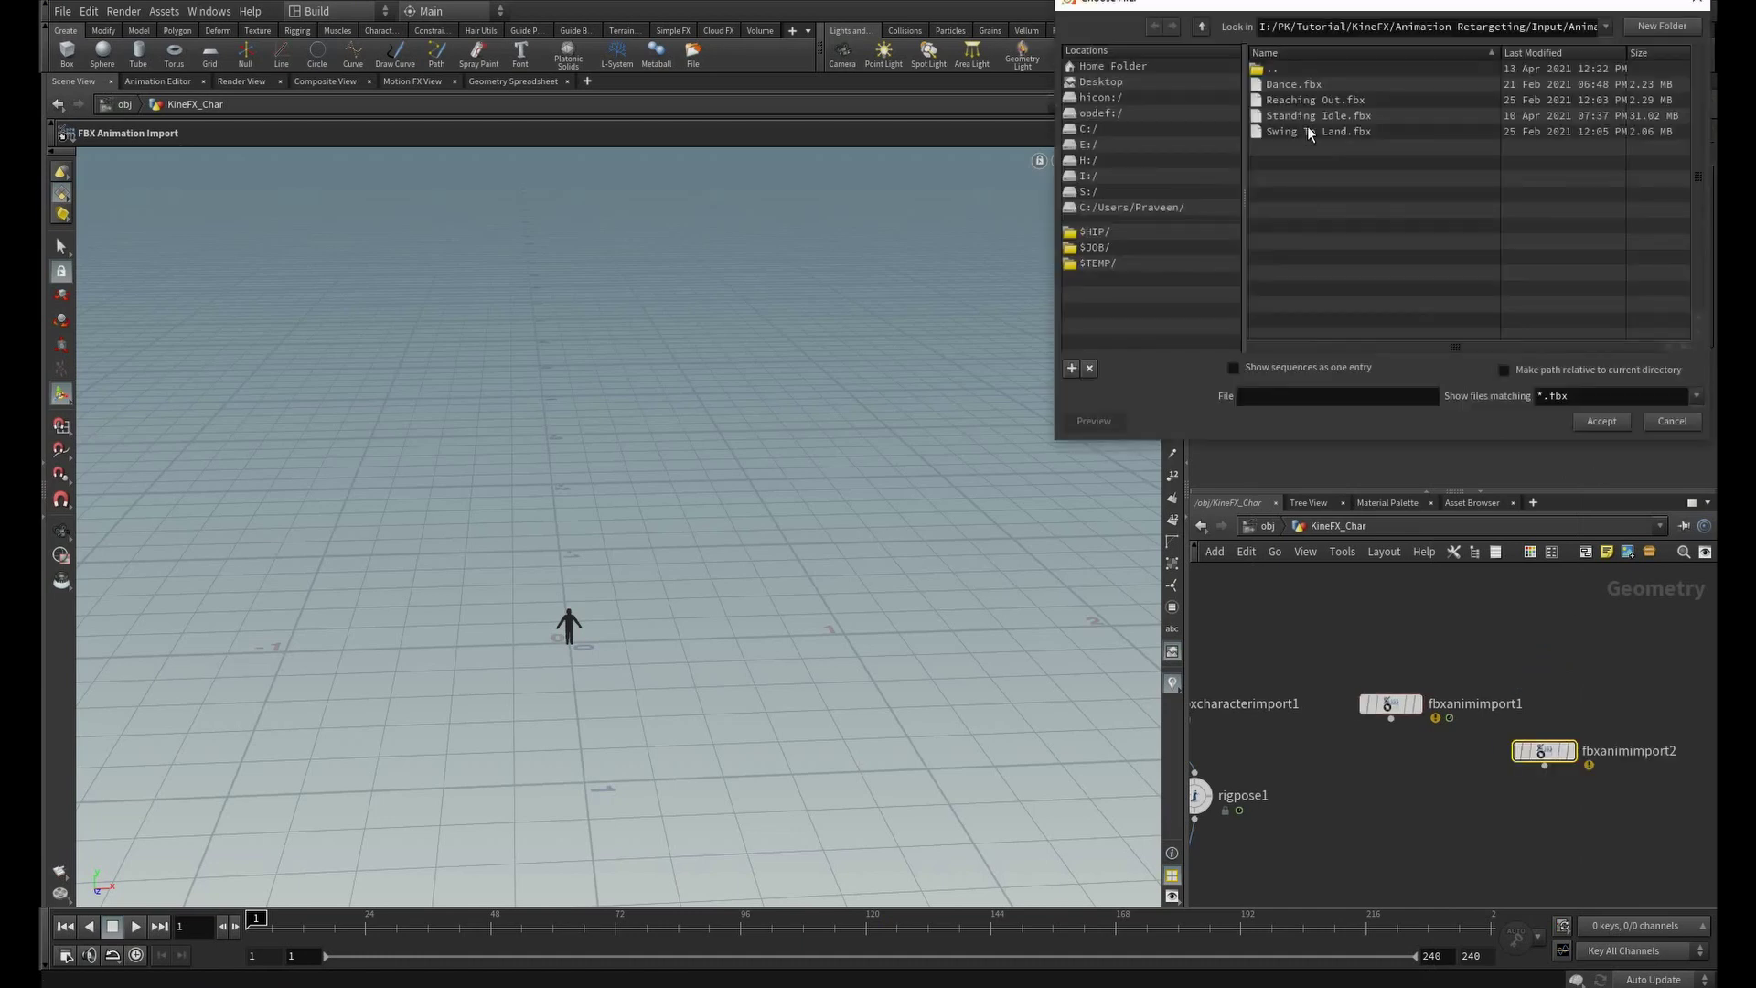
left_click(1292, 86)
double_click(1291, 86)
left_click(1353, 308)
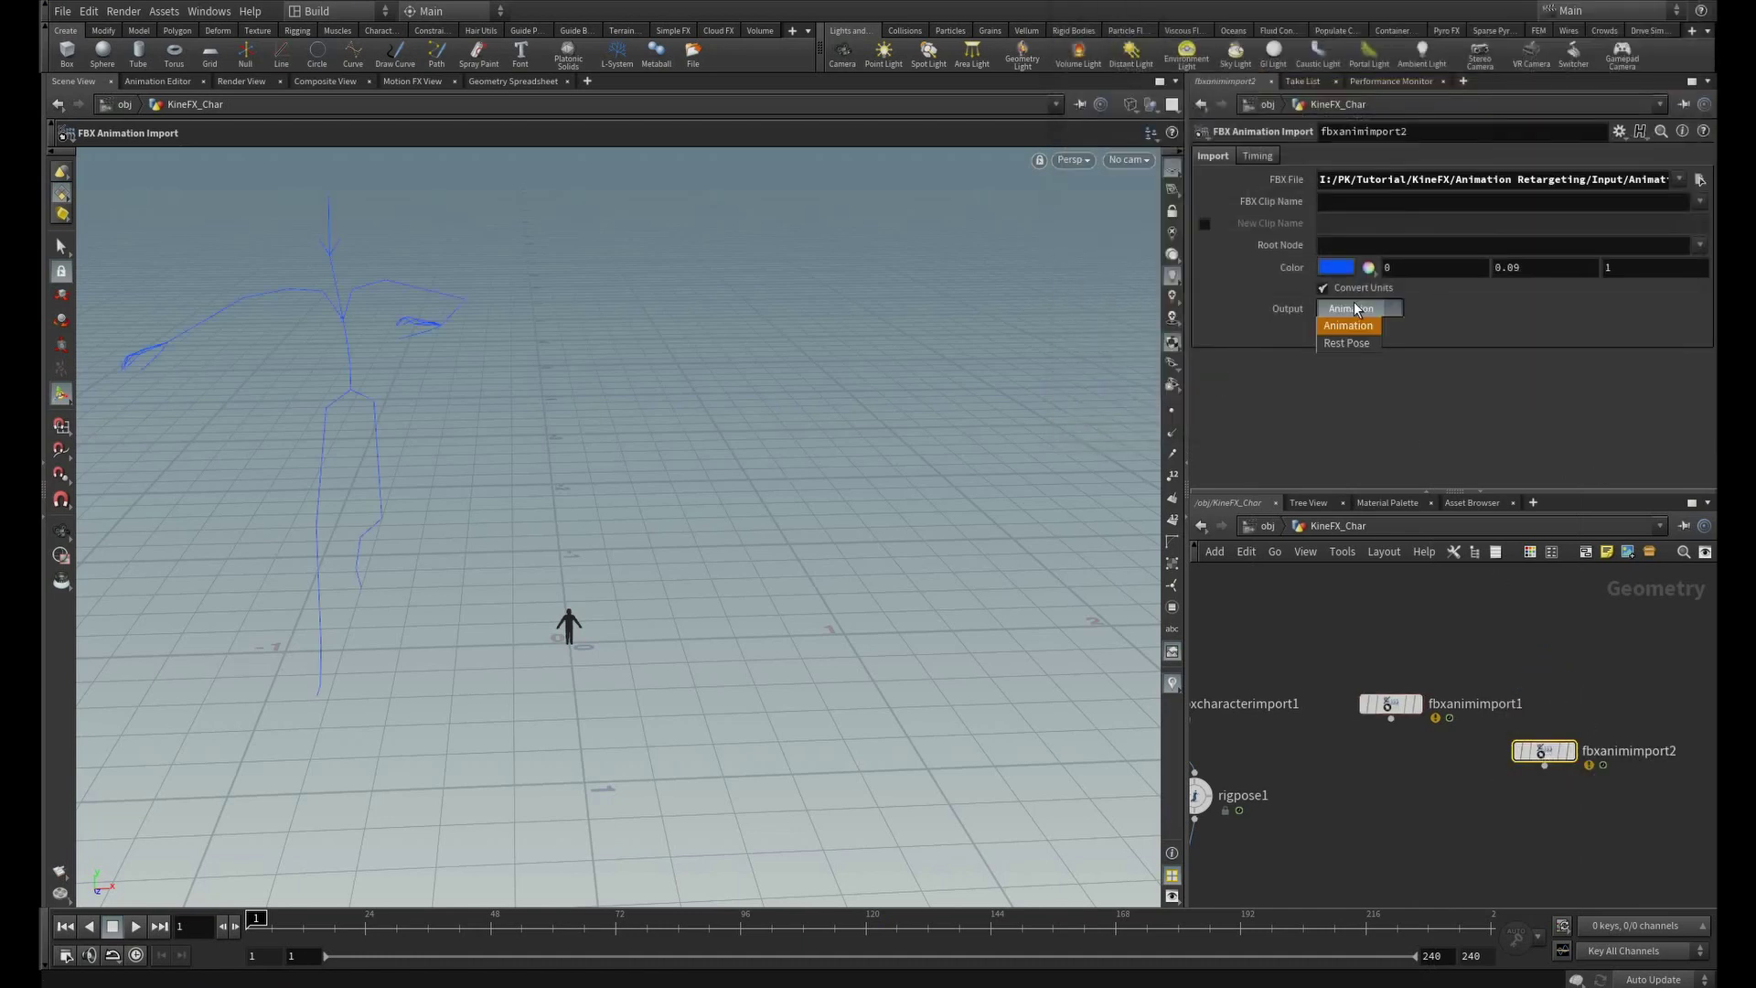
- Move the second FBX Animation Import node level with the first one
left_click(1389, 705)
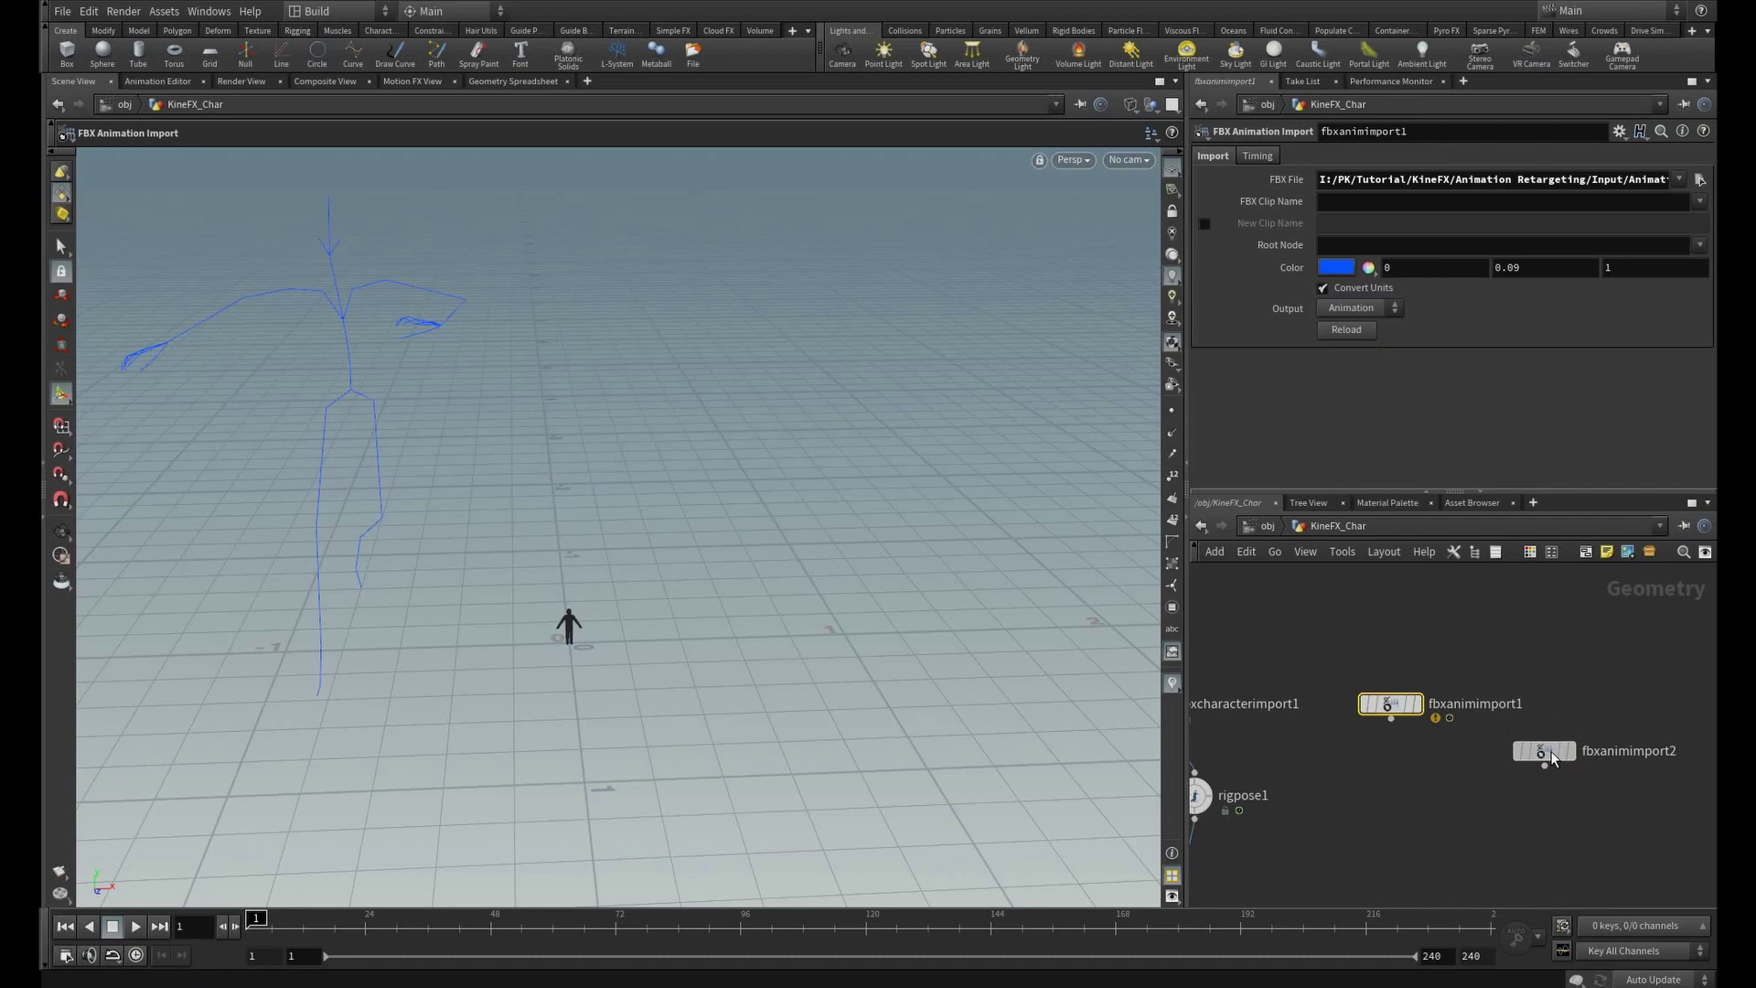
left_click(1544, 753)
left_click_drag(1544, 752, 1533, 709)
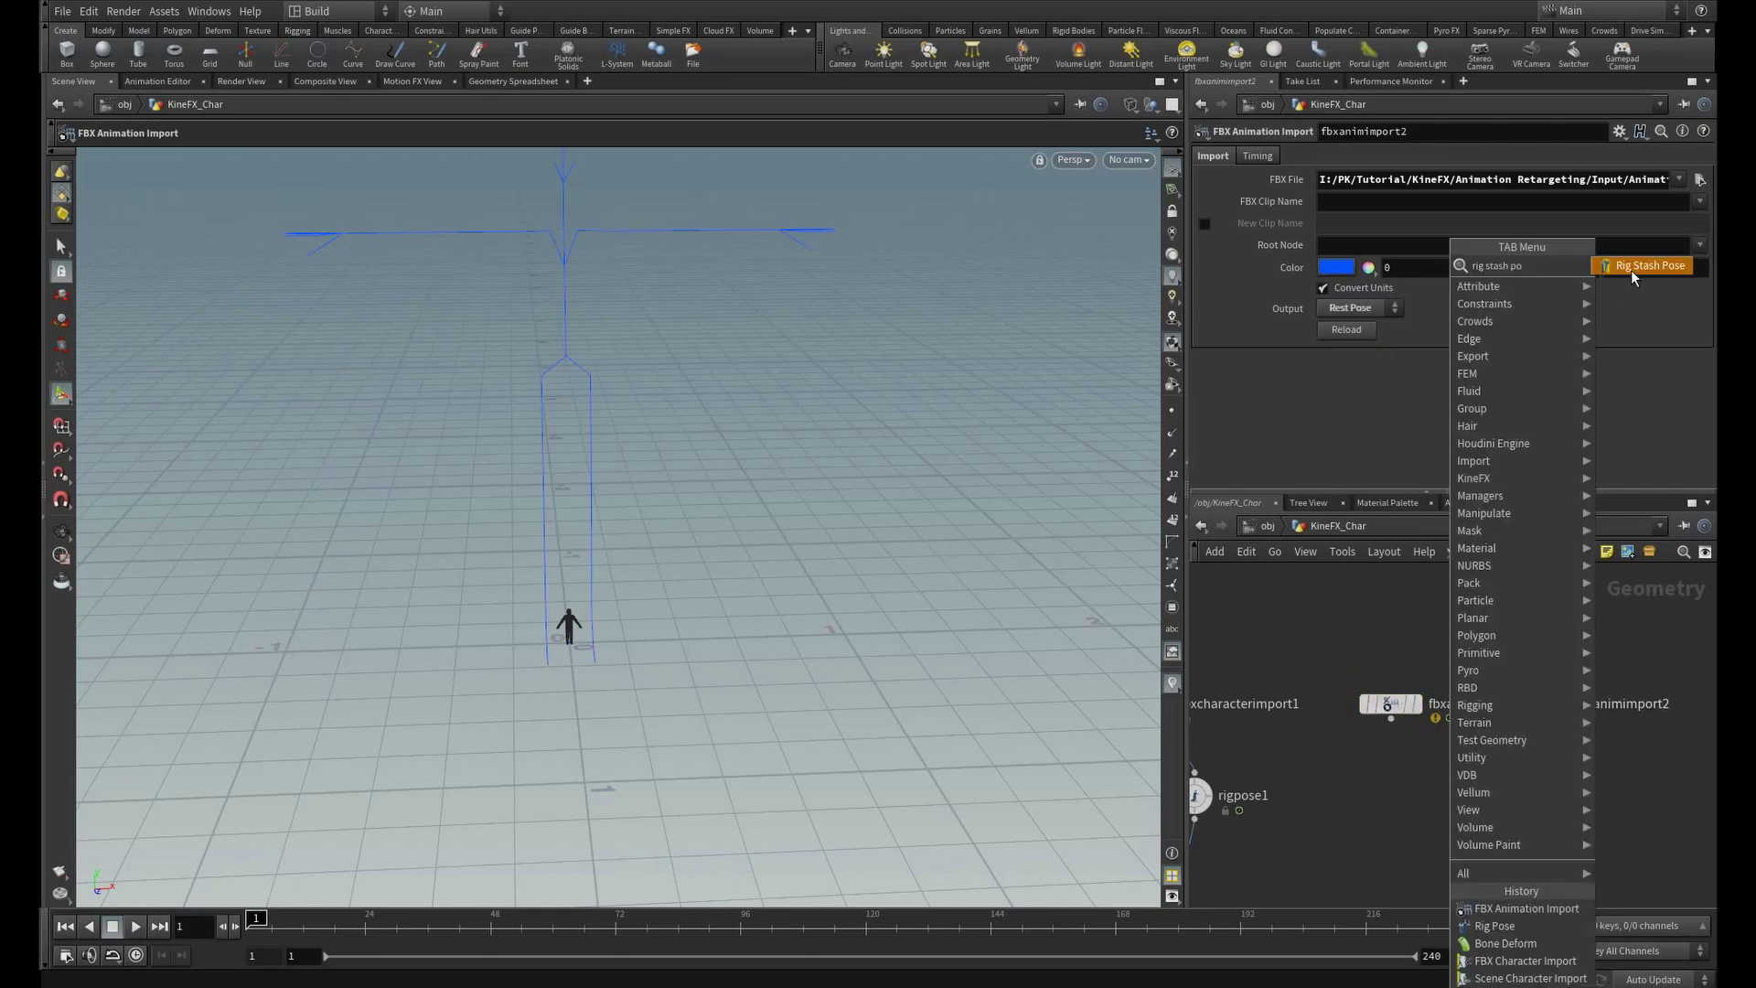
- Add a Rig Stash Pose node below the animation imports, wiring the animation to its first input and the rest pose to its second
left_click(1634, 272)
left_click(1461, 775)
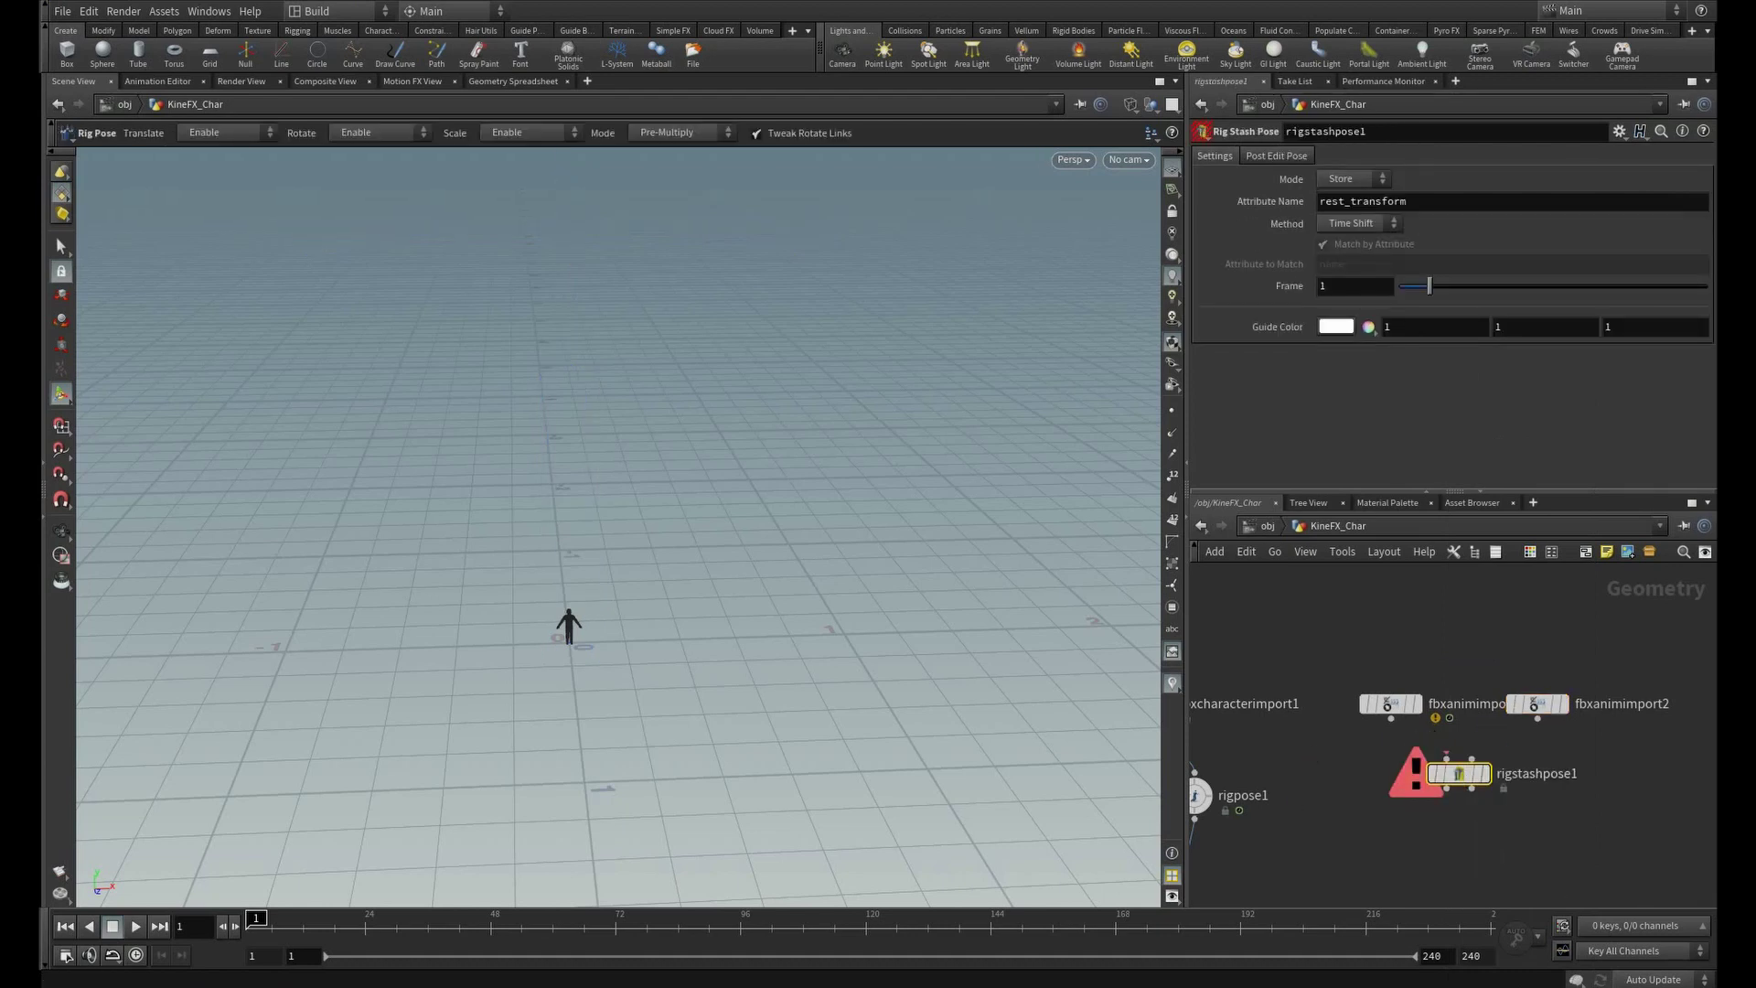
left_click_drag(1463, 776, 1471, 797)
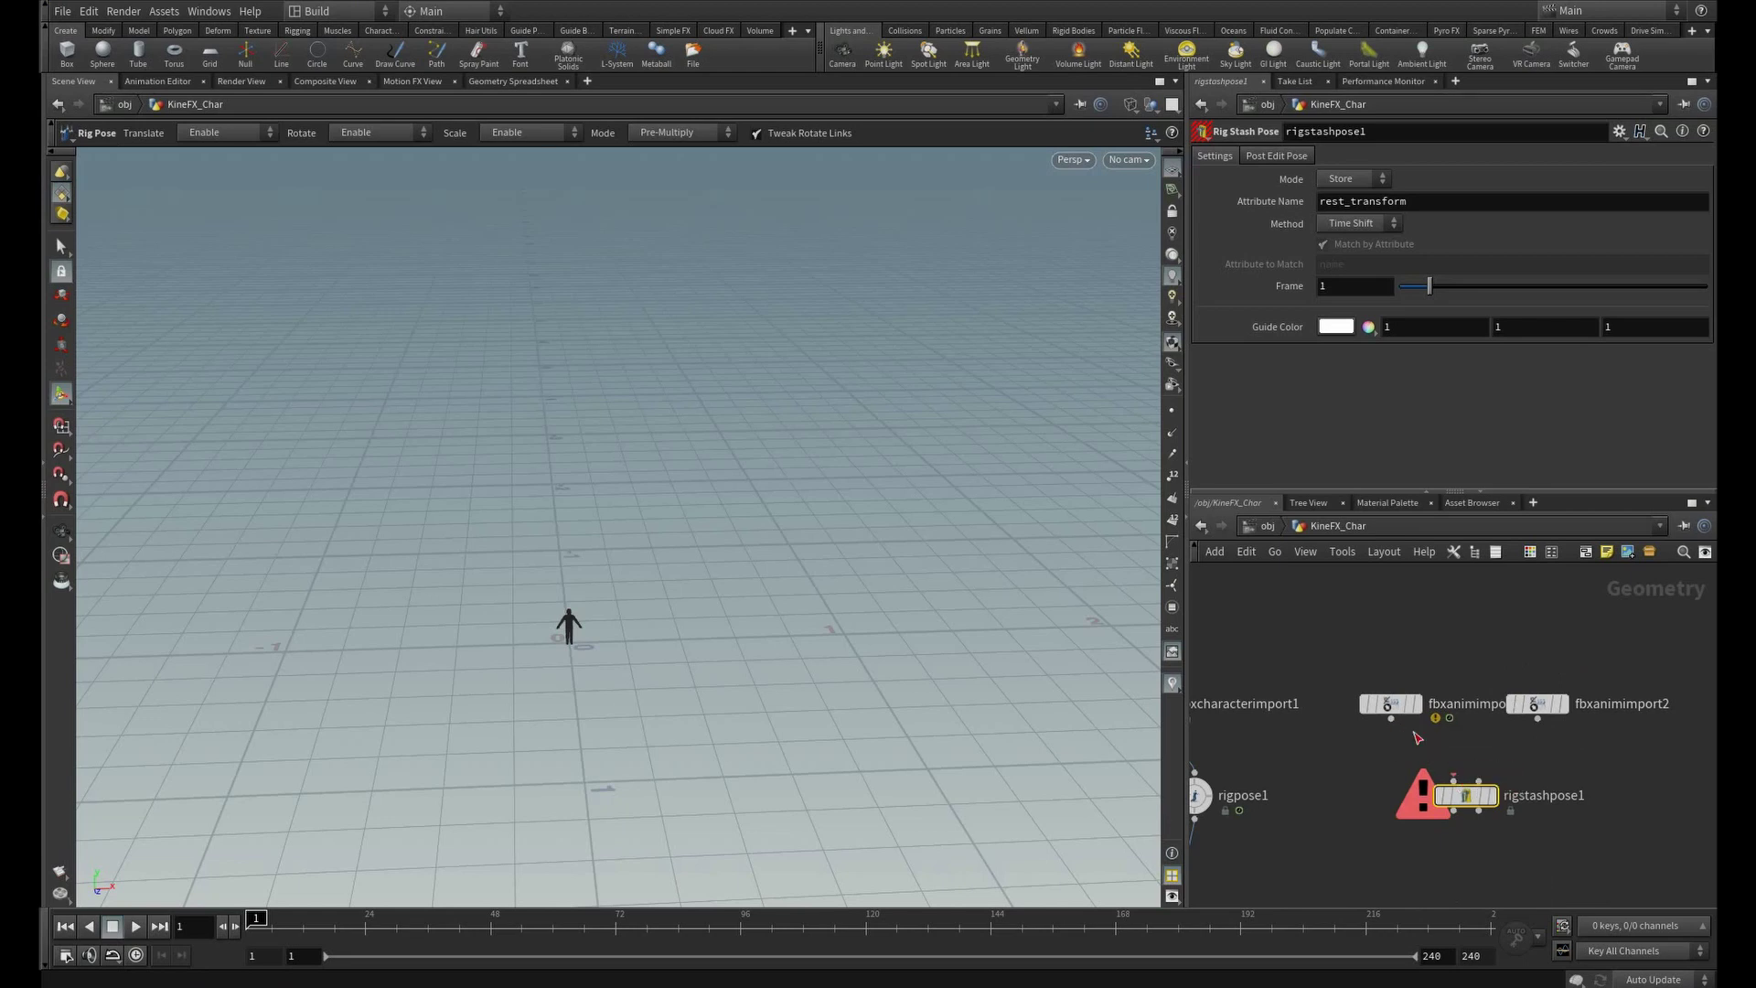
left_click_drag(1391, 718, 1477, 805)
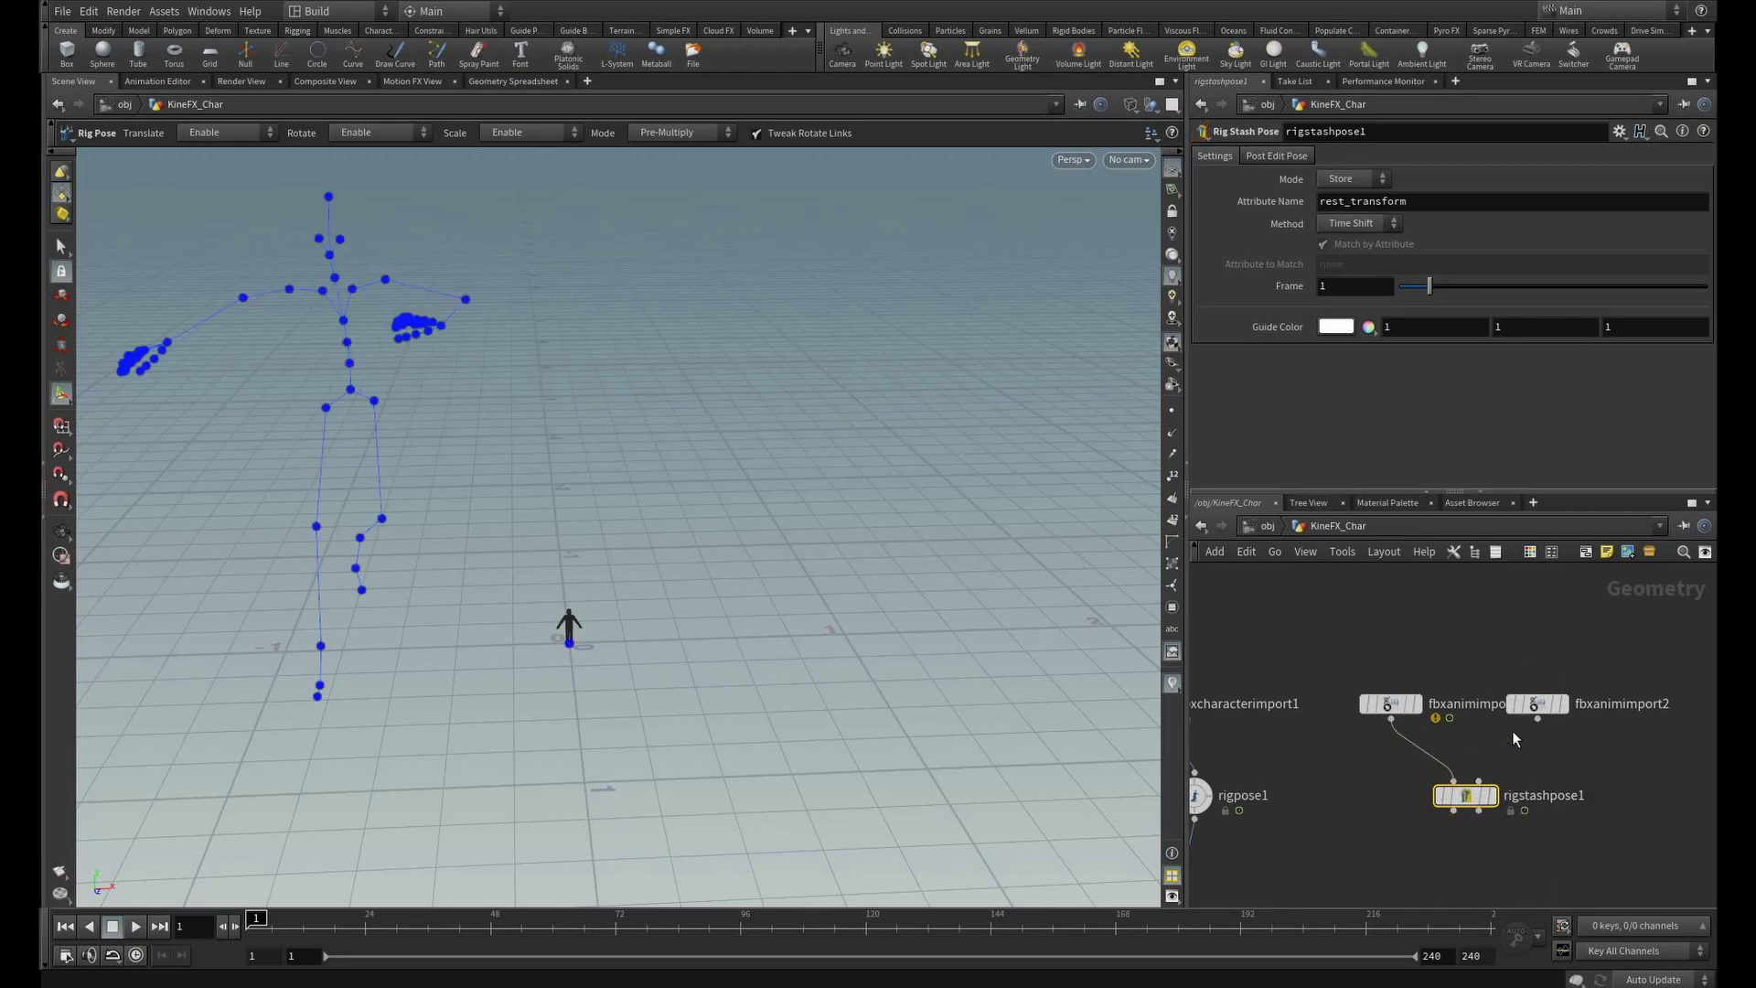
left_click_drag(1538, 719, 1474, 805)
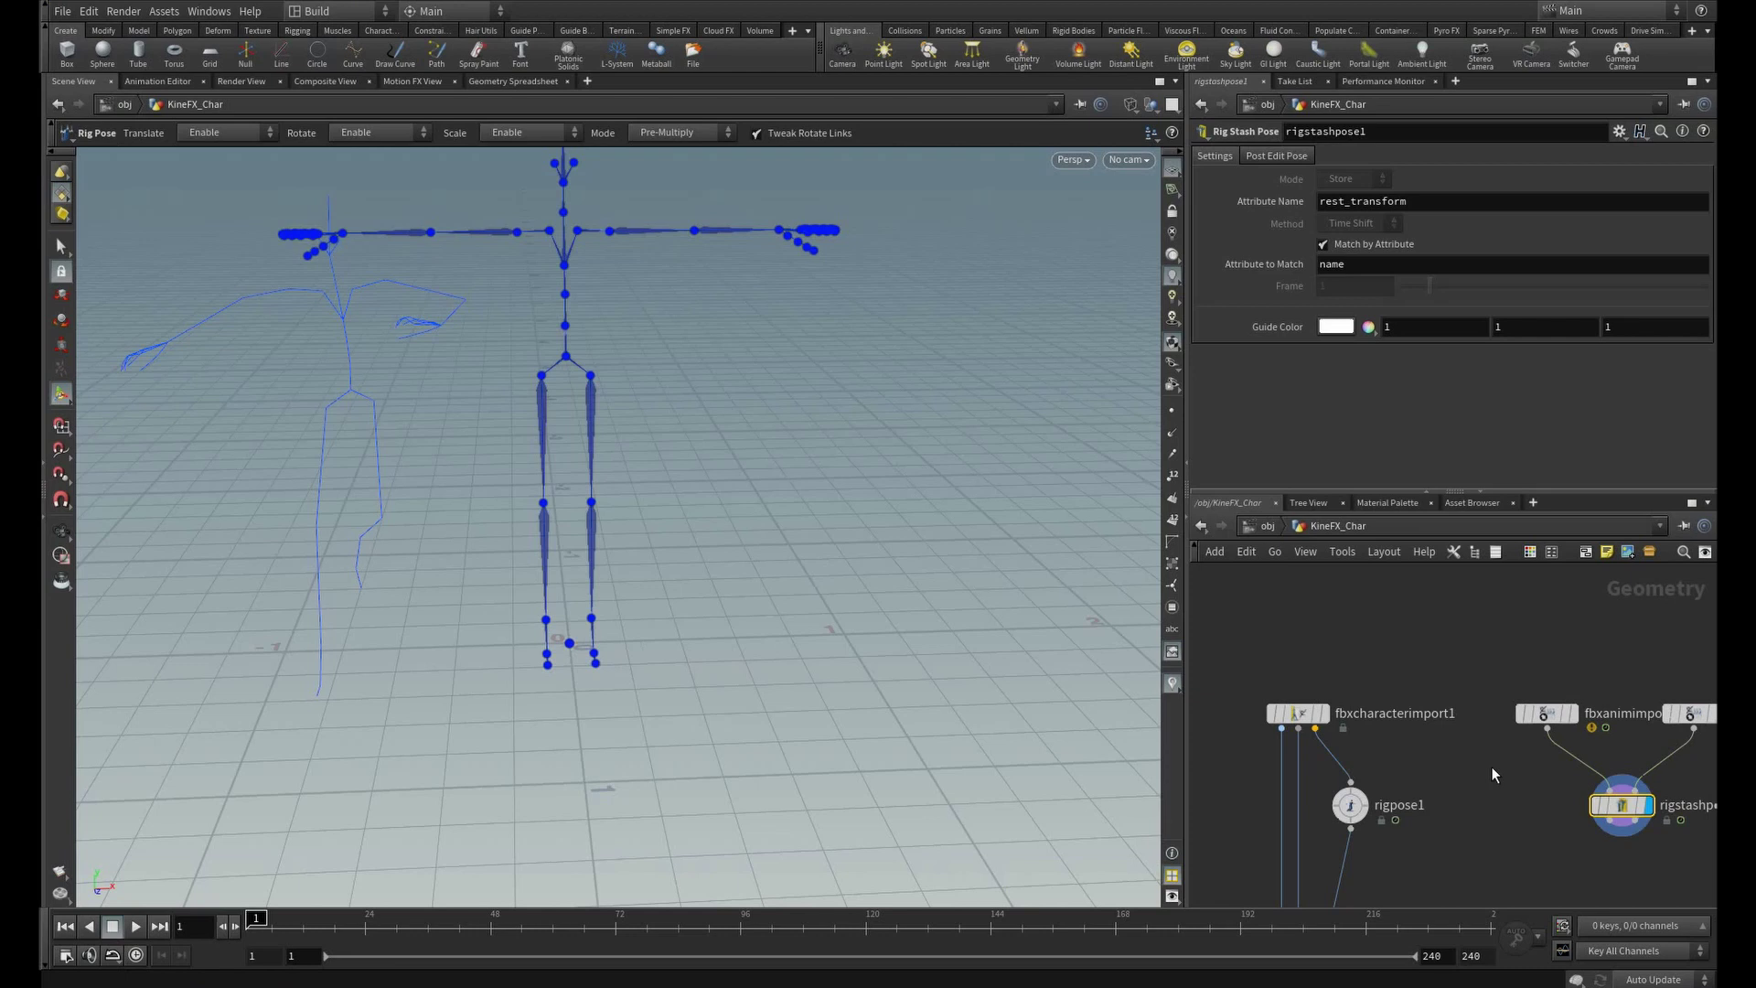
- Select the Rig Pose node and examine the character's skeleton next to the imported animation skeletons
left_click(1244, 739)
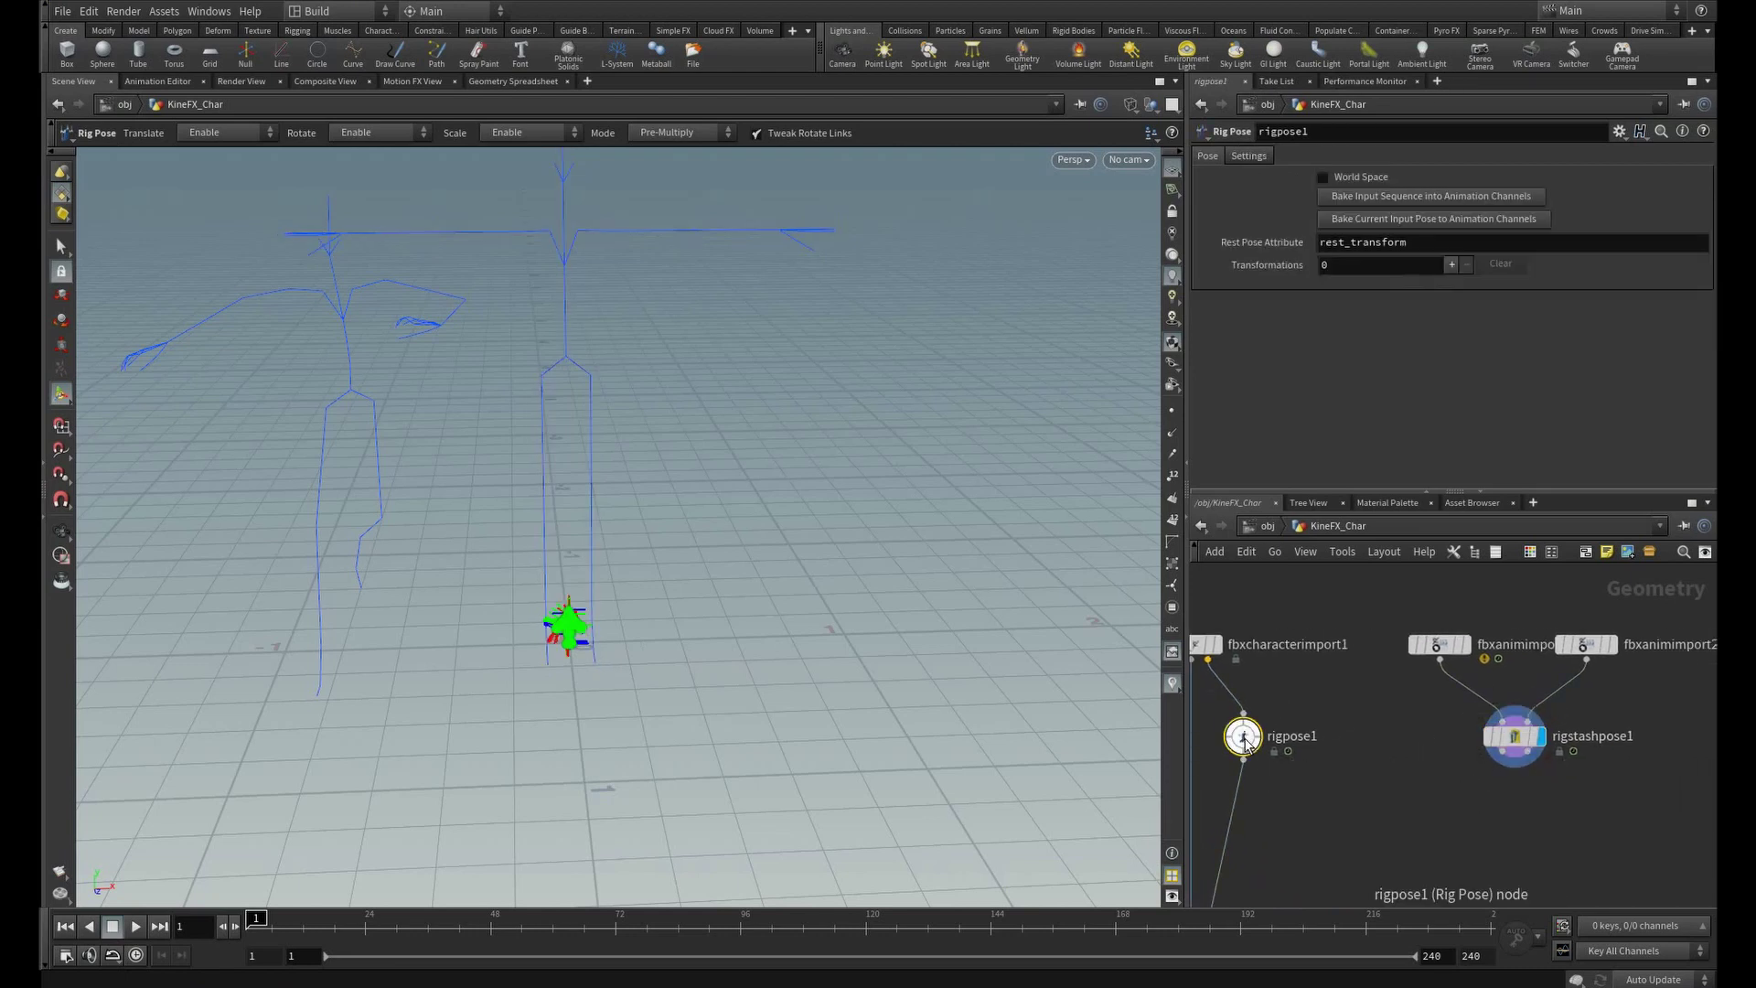
right_click_drag(993, 809, 1264, 825, "alt")
mouse_move(759, 660)
middle_mouse_down("alt")
mouse_move(768, 639)
mouse_move(745, 691)
middle_mouse_up("alt")
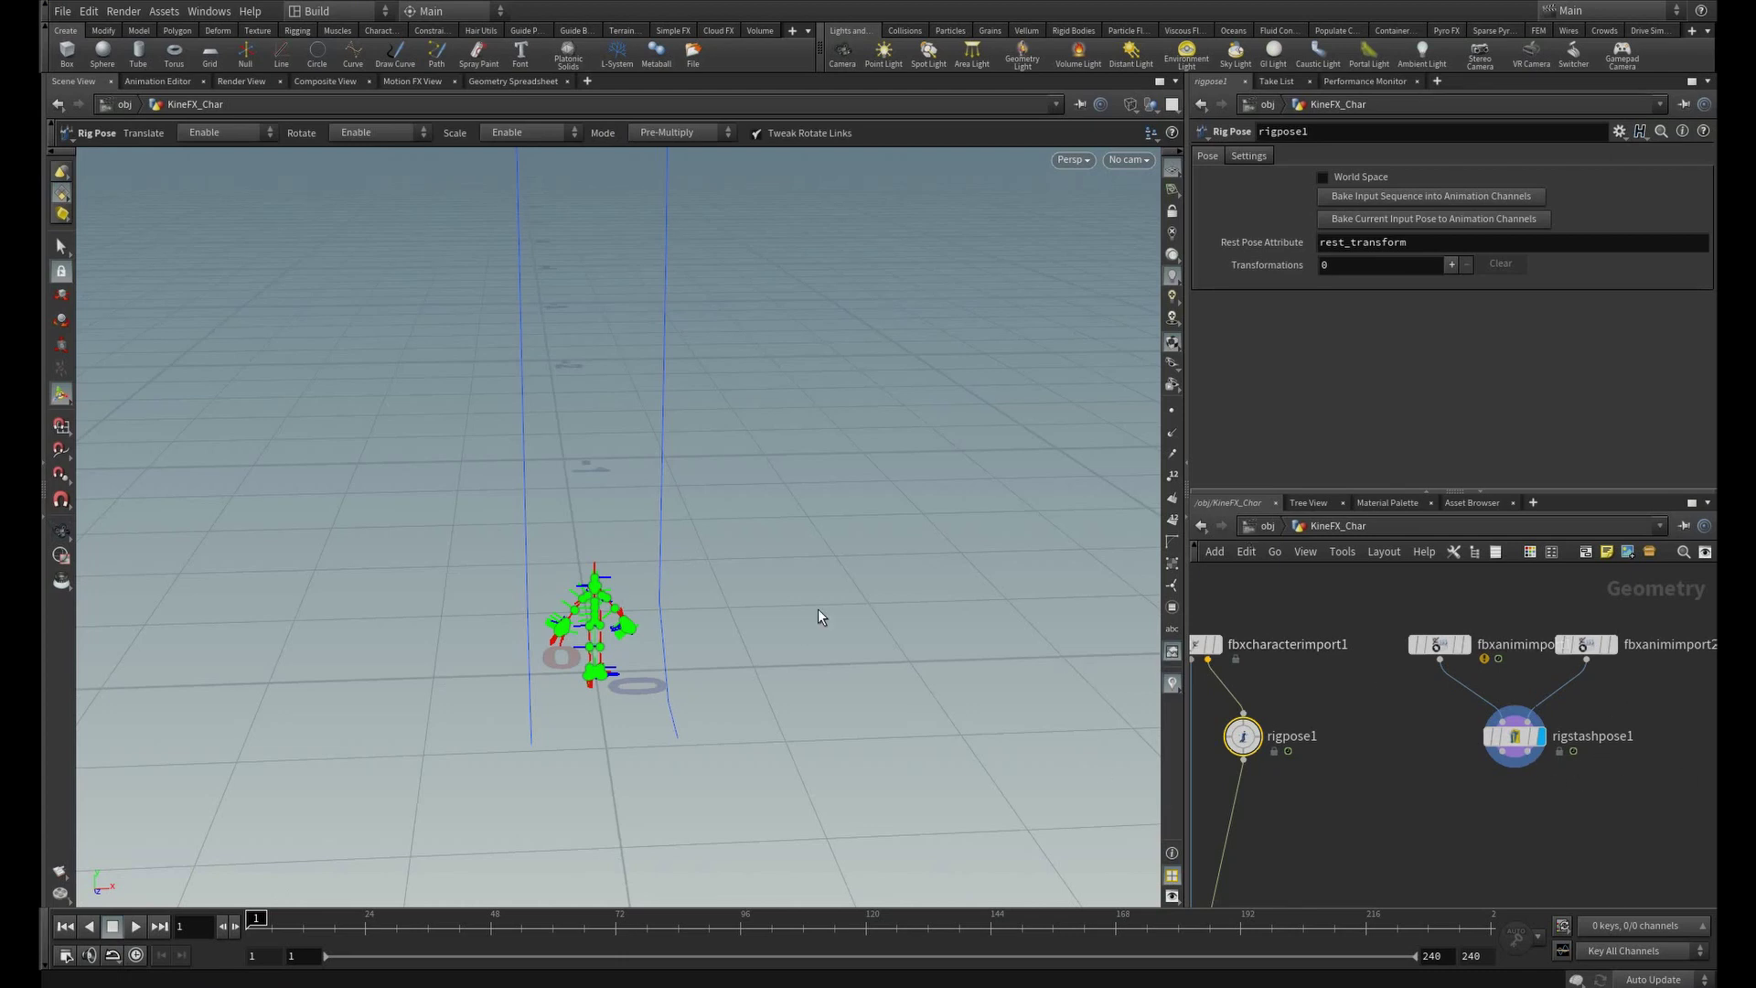
- Add a Rig Match Pose node to the network below the Rig Stash Pose node
right_click_drag(821, 617, 151, 471, "alt")
left_click(1456, 827)
key("Tab")
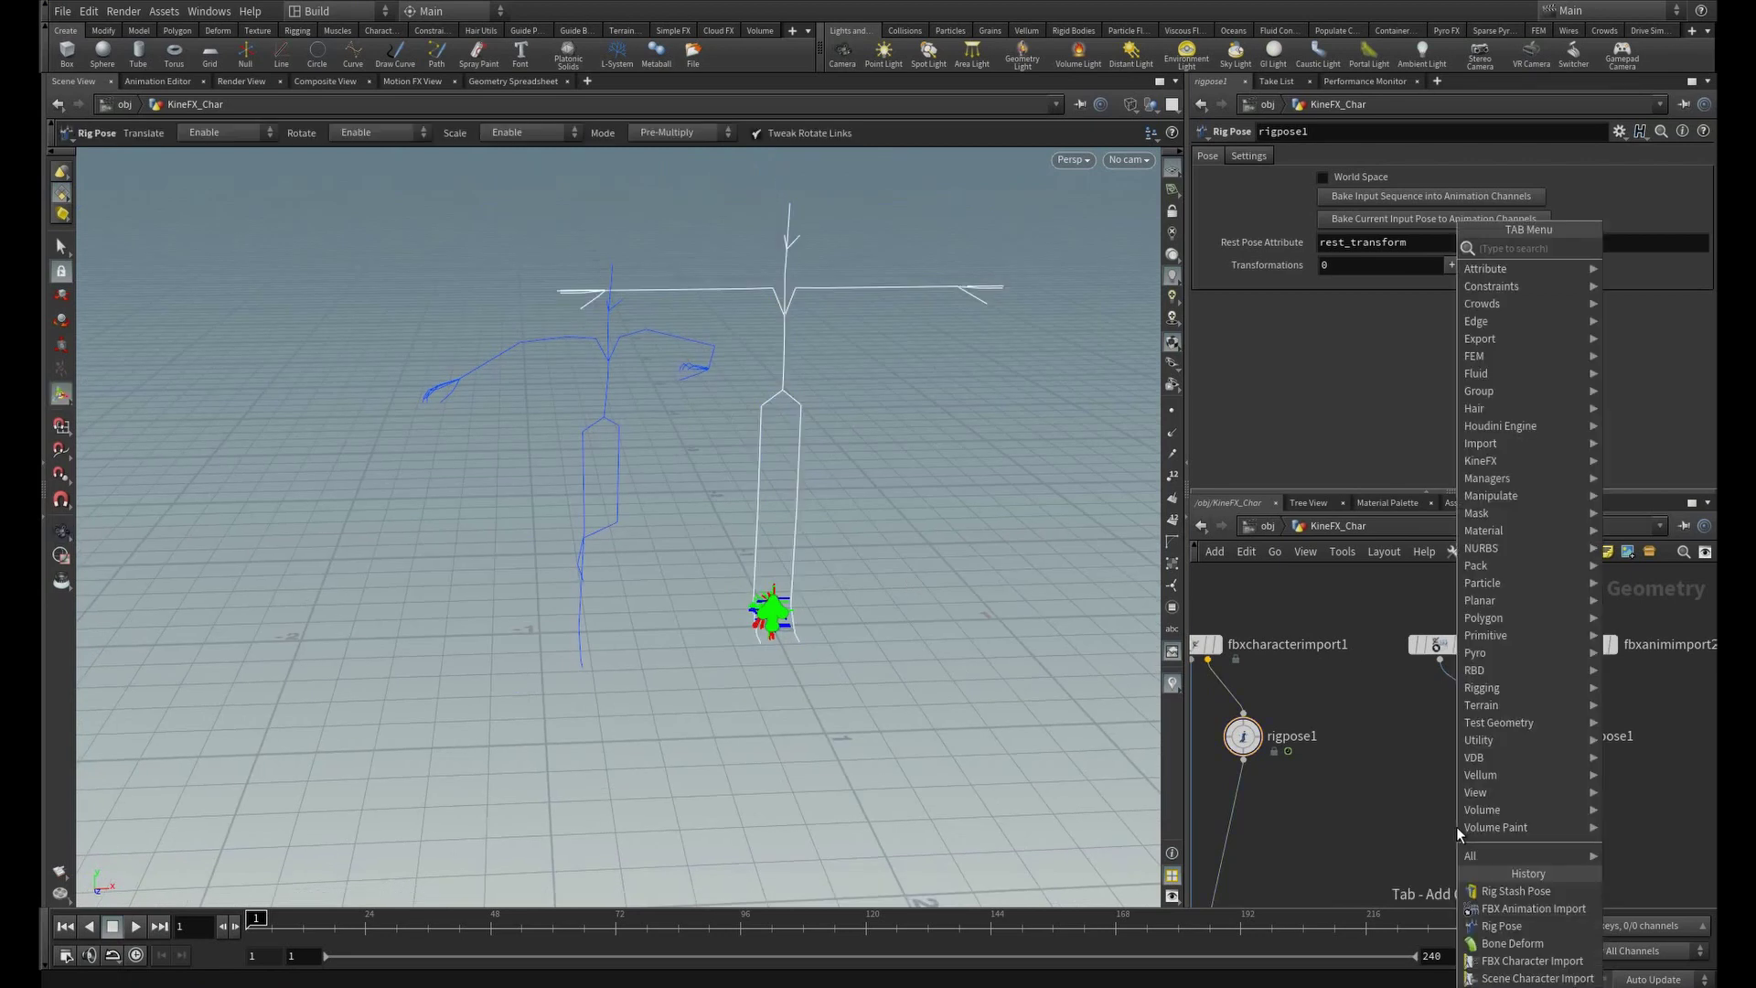
type("rigmatch")
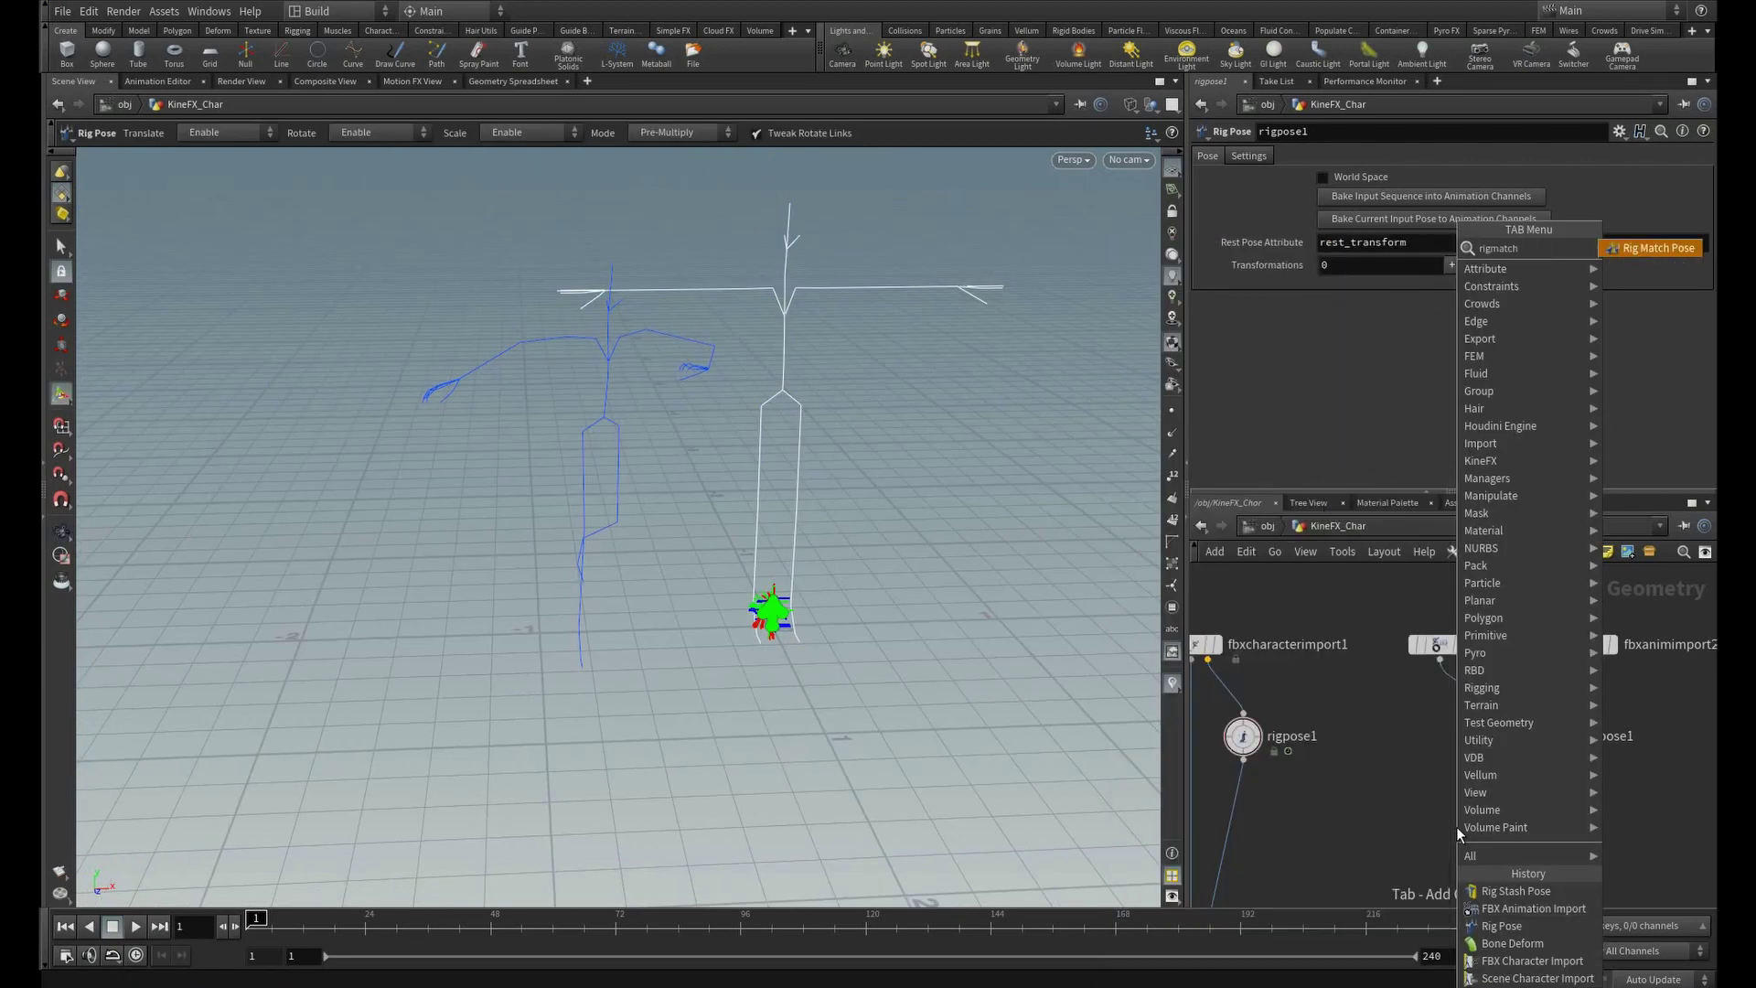
key("Return")
left_click(1456, 826)
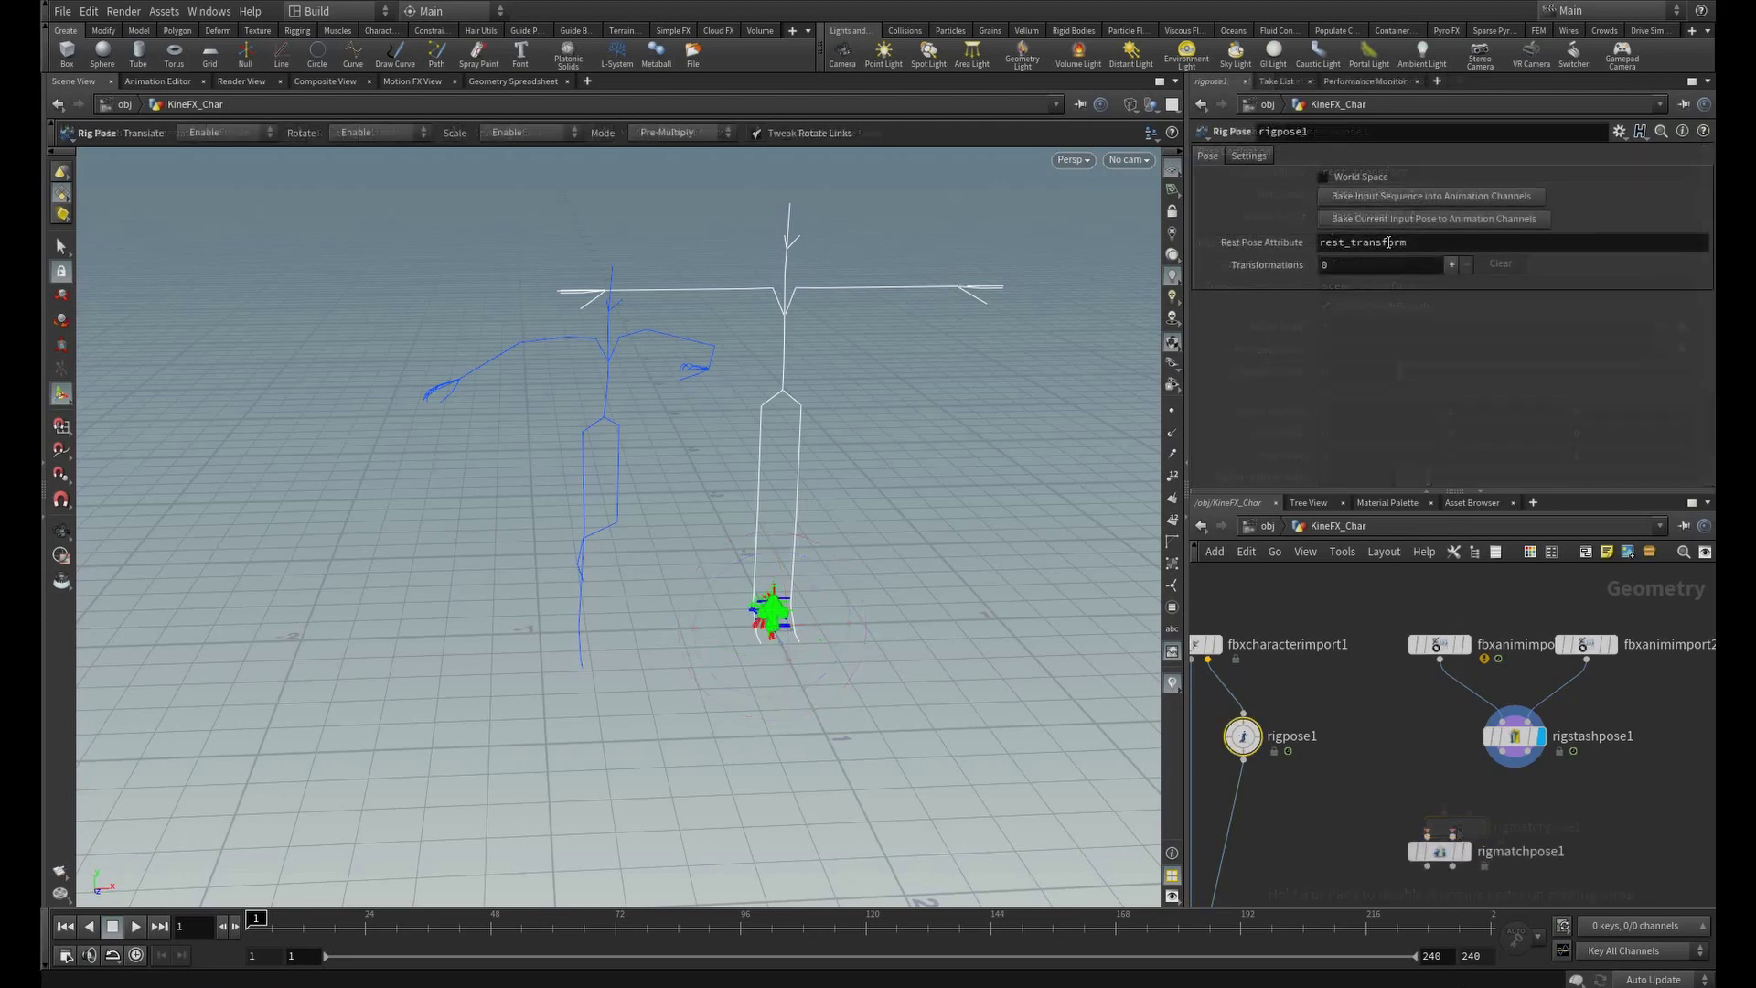
- Wire the Rig Pose output into the Rig Match Pose node's first input and the Rig Stash Pose output into its second, and display the node
double_click(1390, 242)
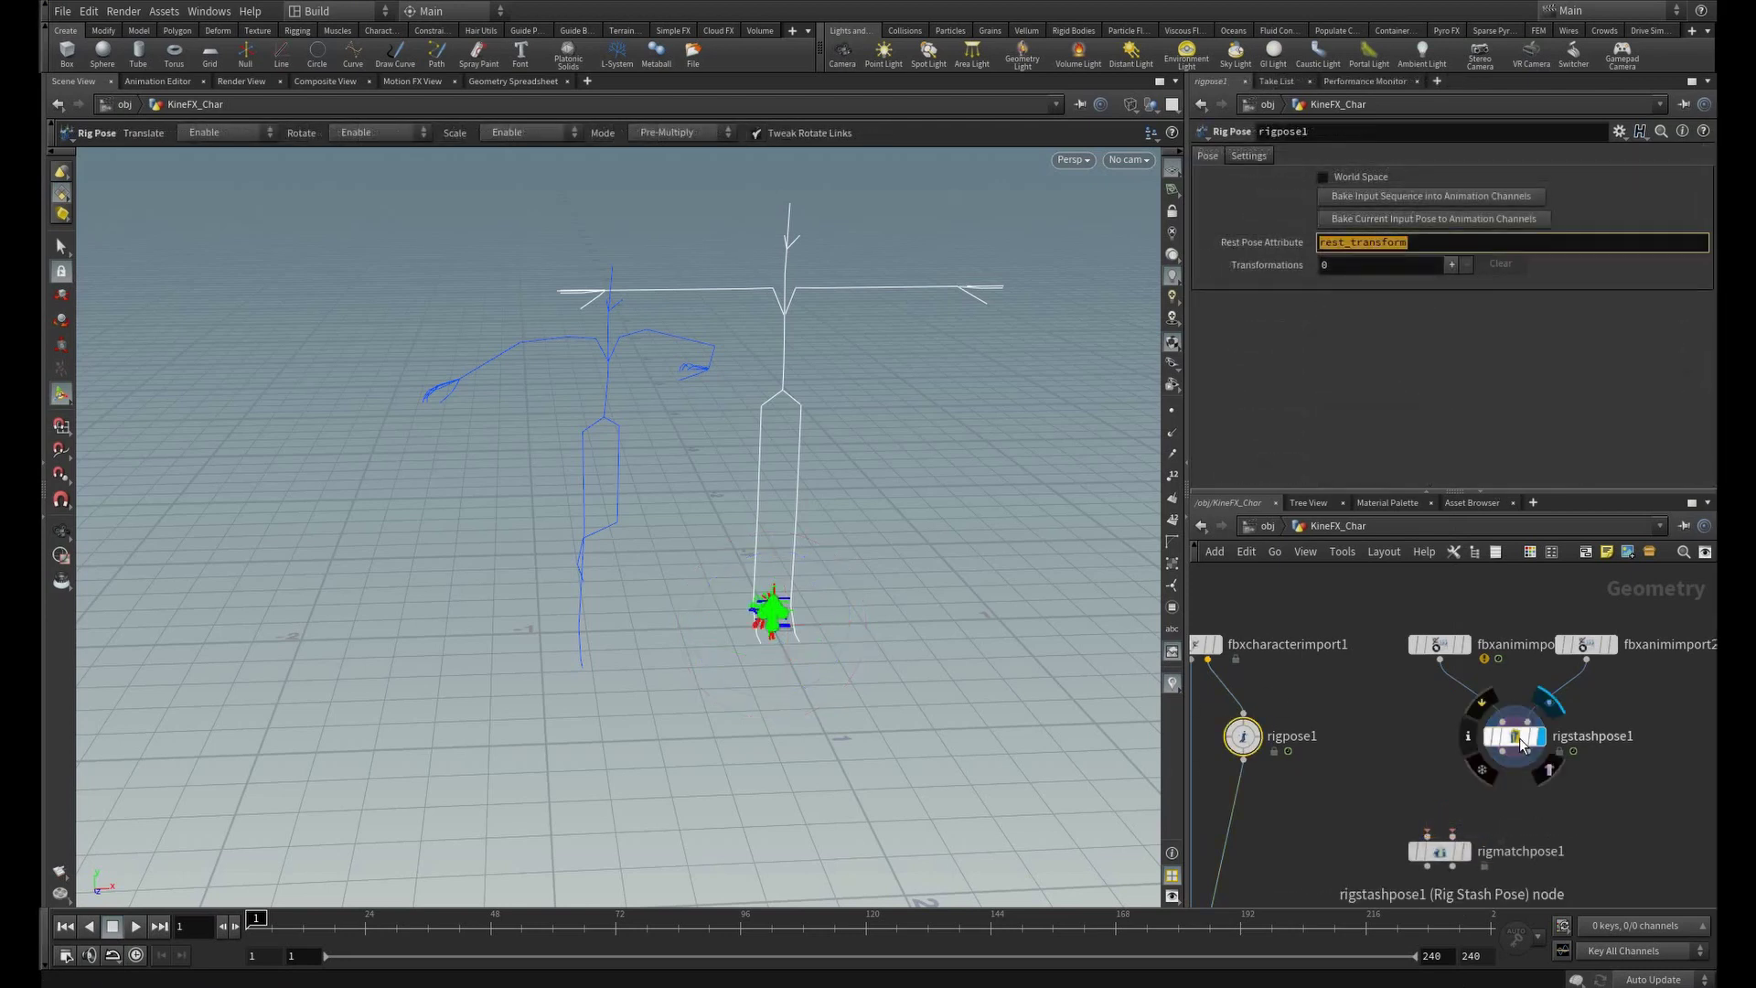
left_click(1517, 737)
left_click(1439, 851)
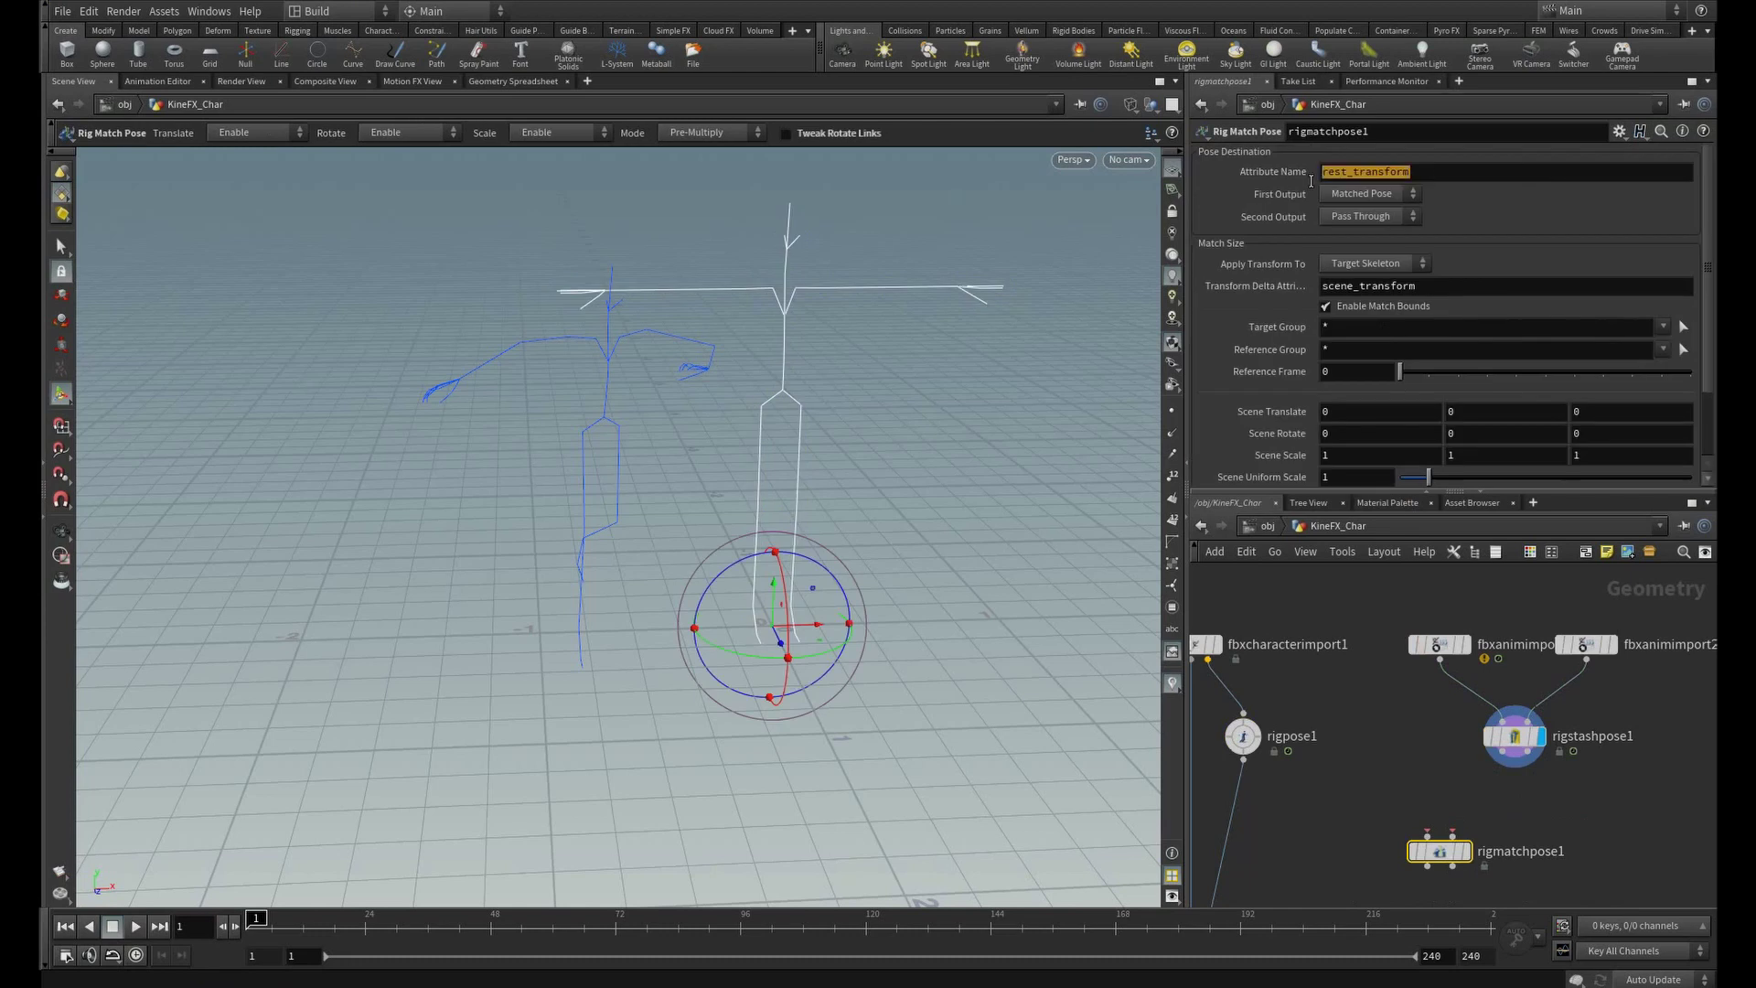
left_click_drag(1243, 761, 1427, 834)
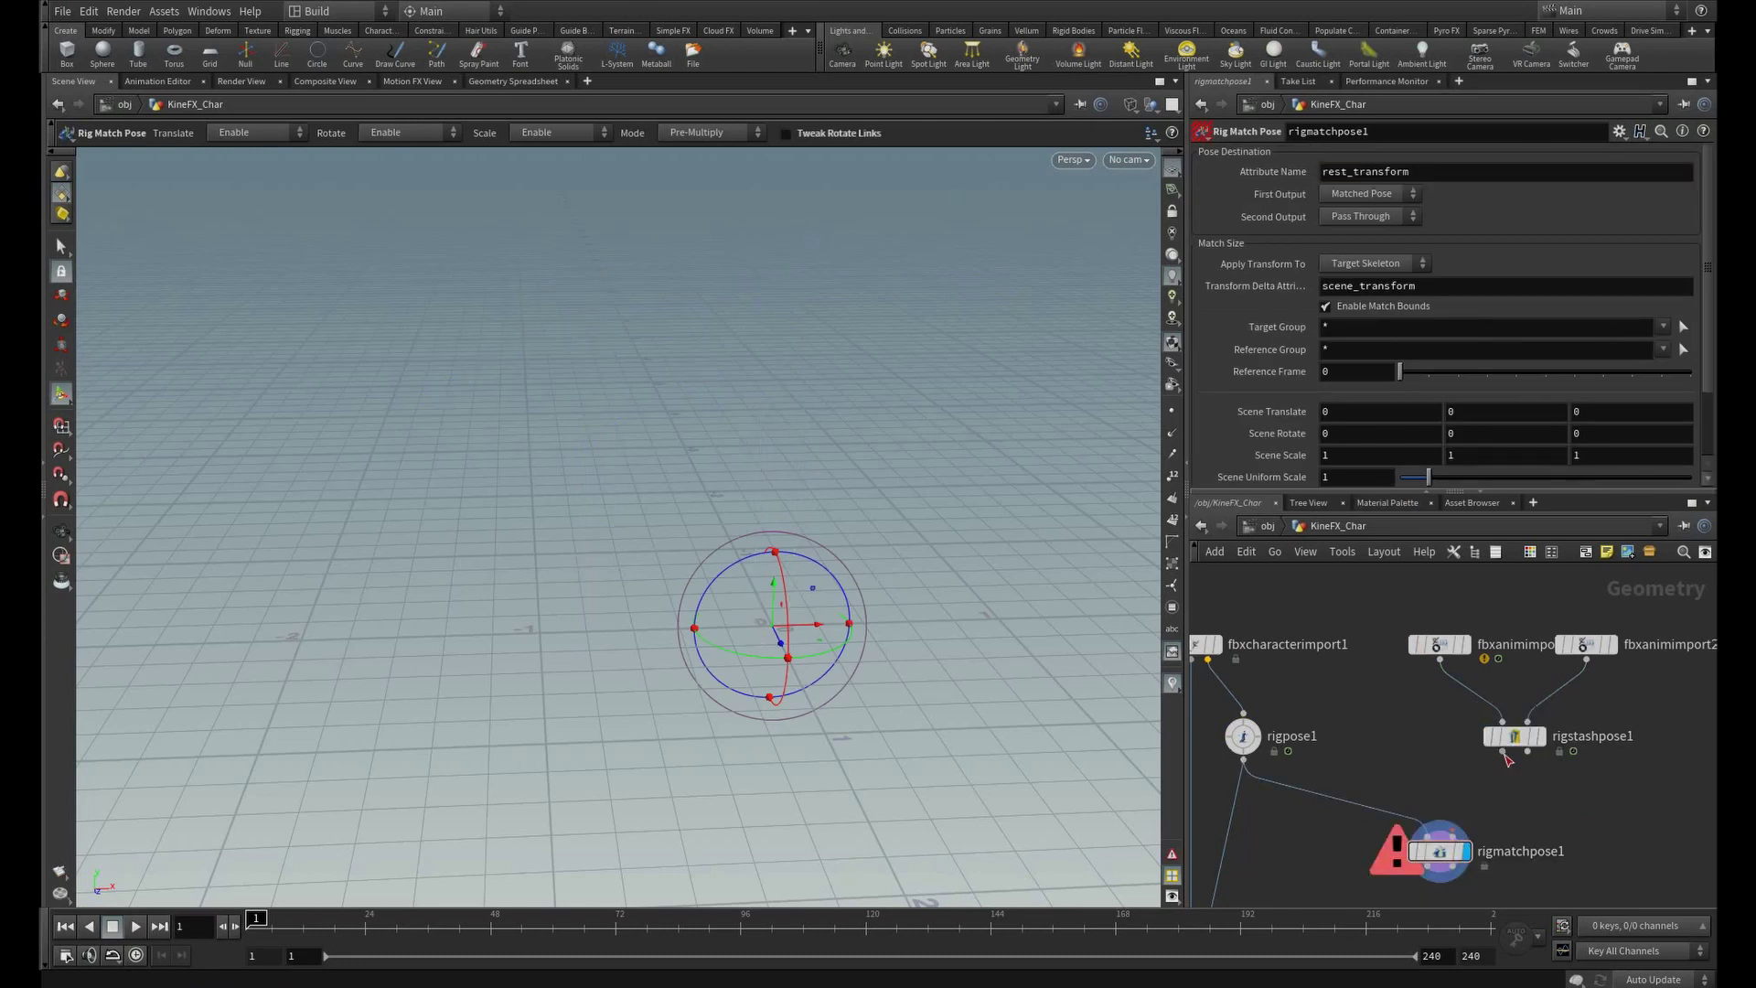
left_click_drag(1502, 752, 1453, 834)
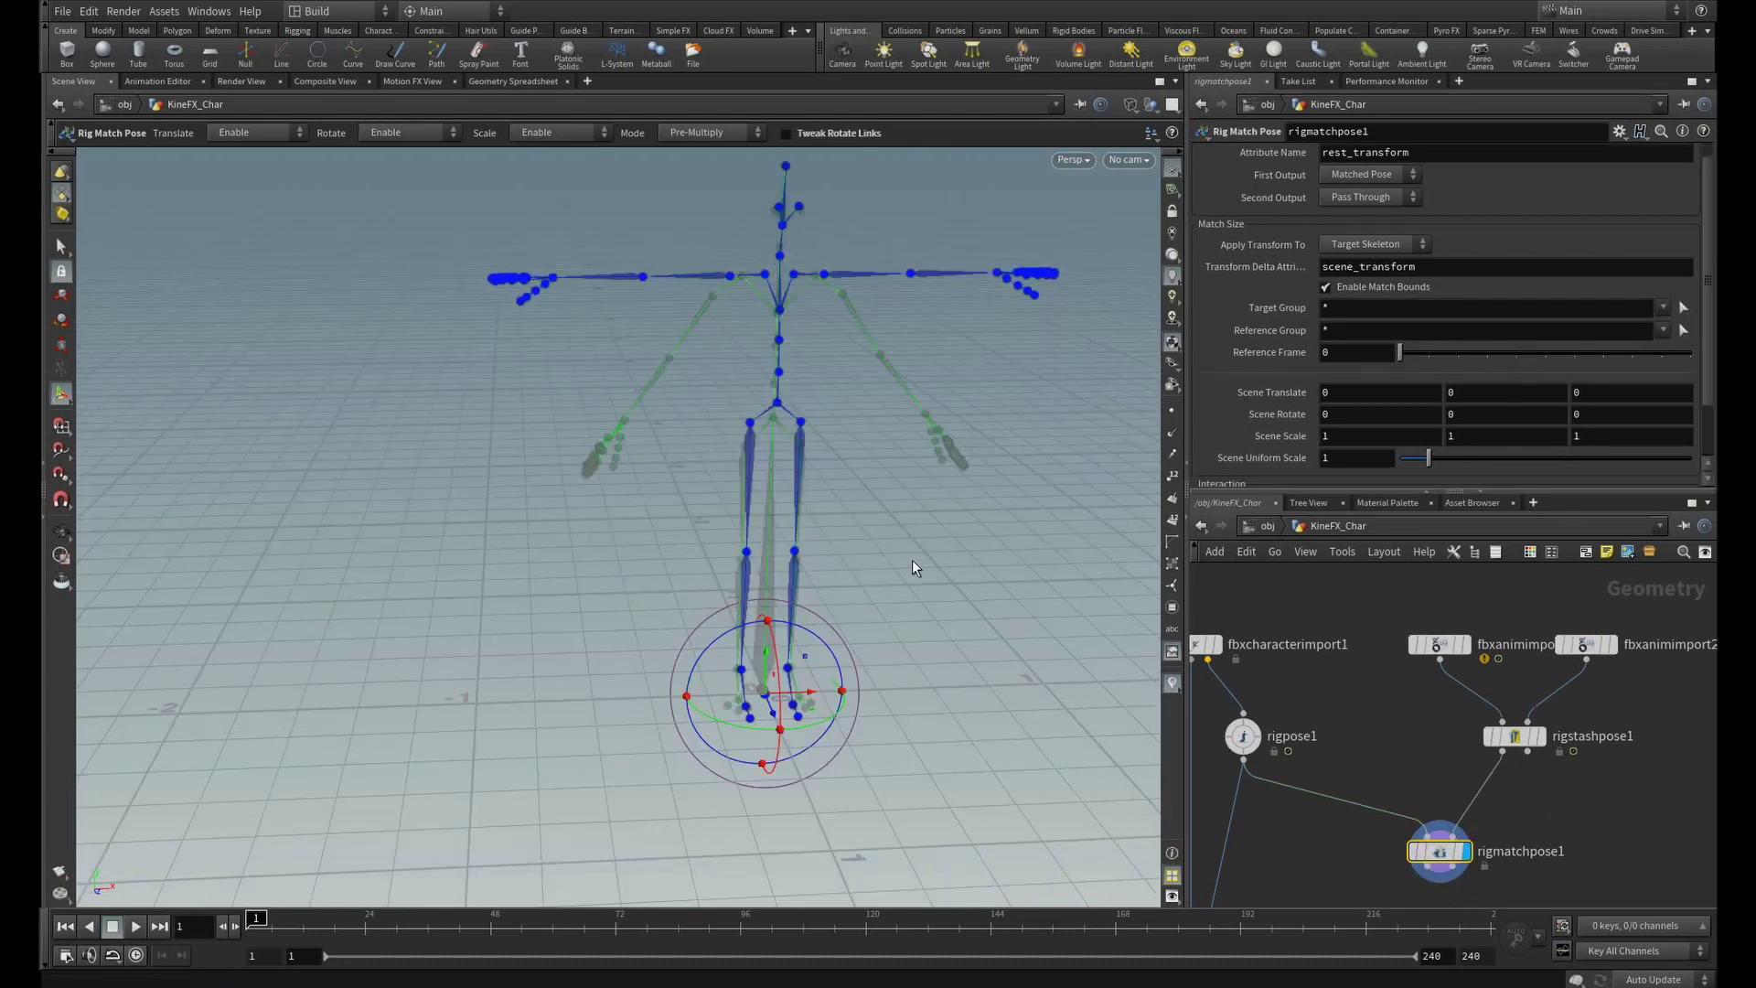
- Turn off Enable Match Bounds on the Rig Match Pose node, comparing the two skeletons with the option on and off
left_click(1368, 287)
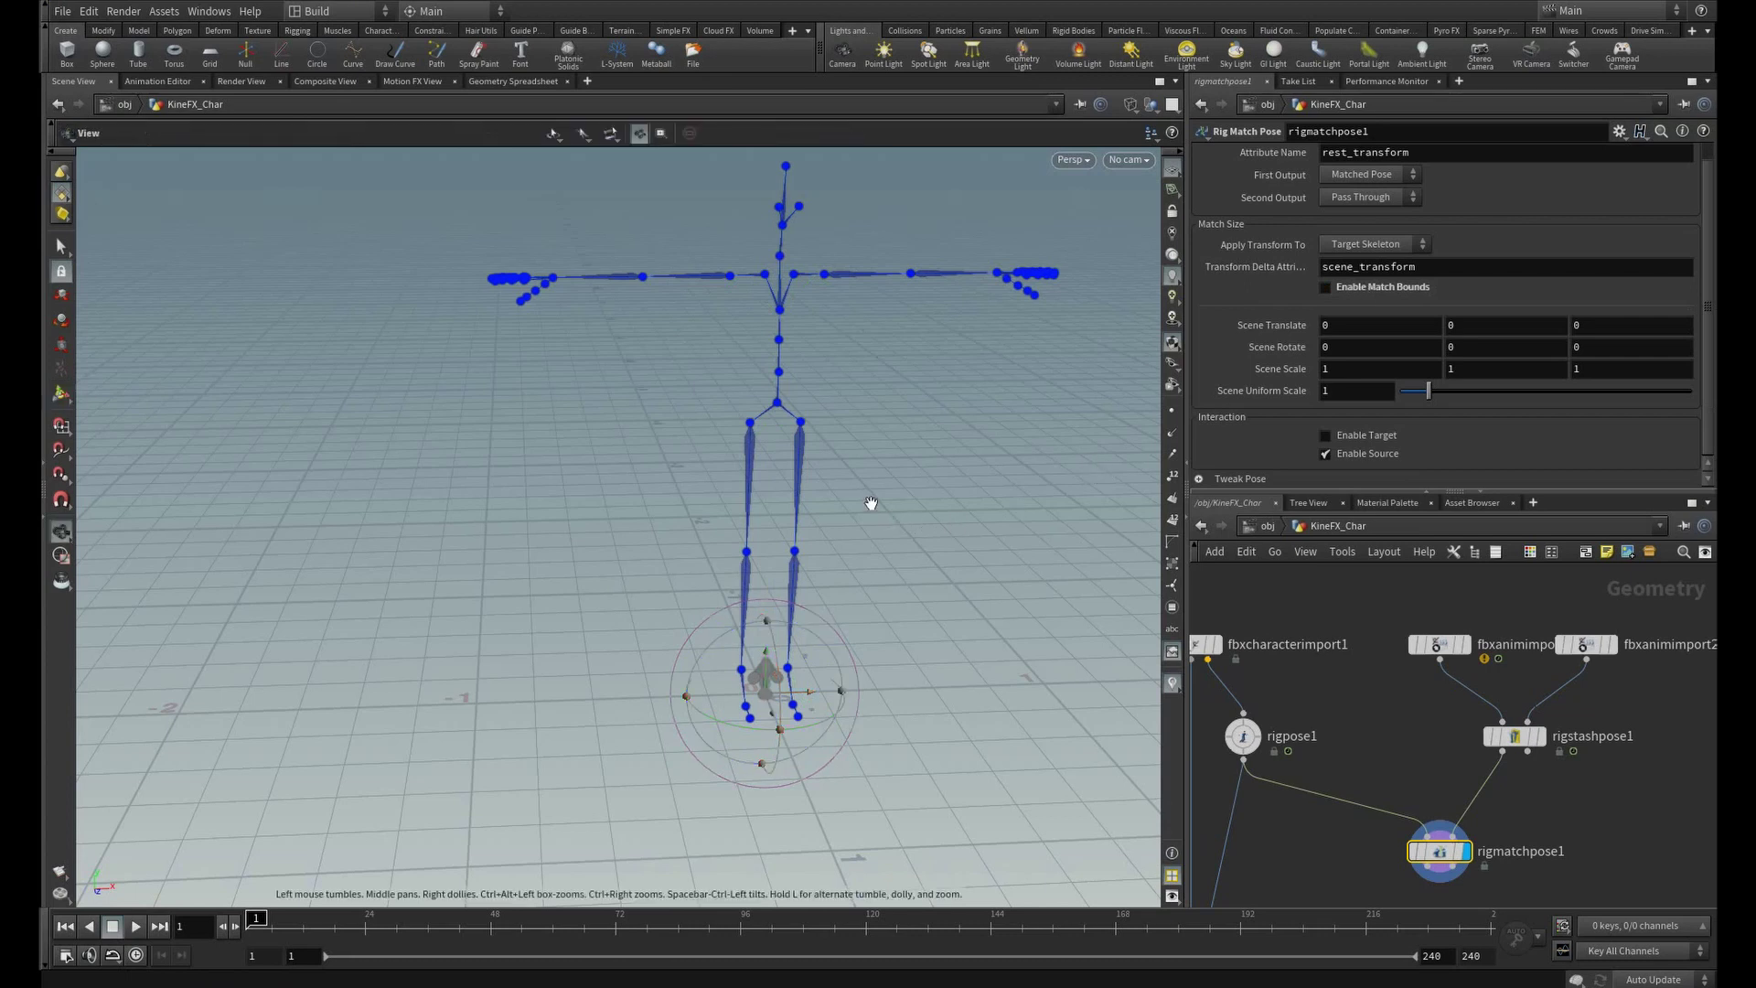
right_click_drag(870, 503, 1133, 568, "alt")
middle_click_drag(919, 483, 833, 348, "alt")
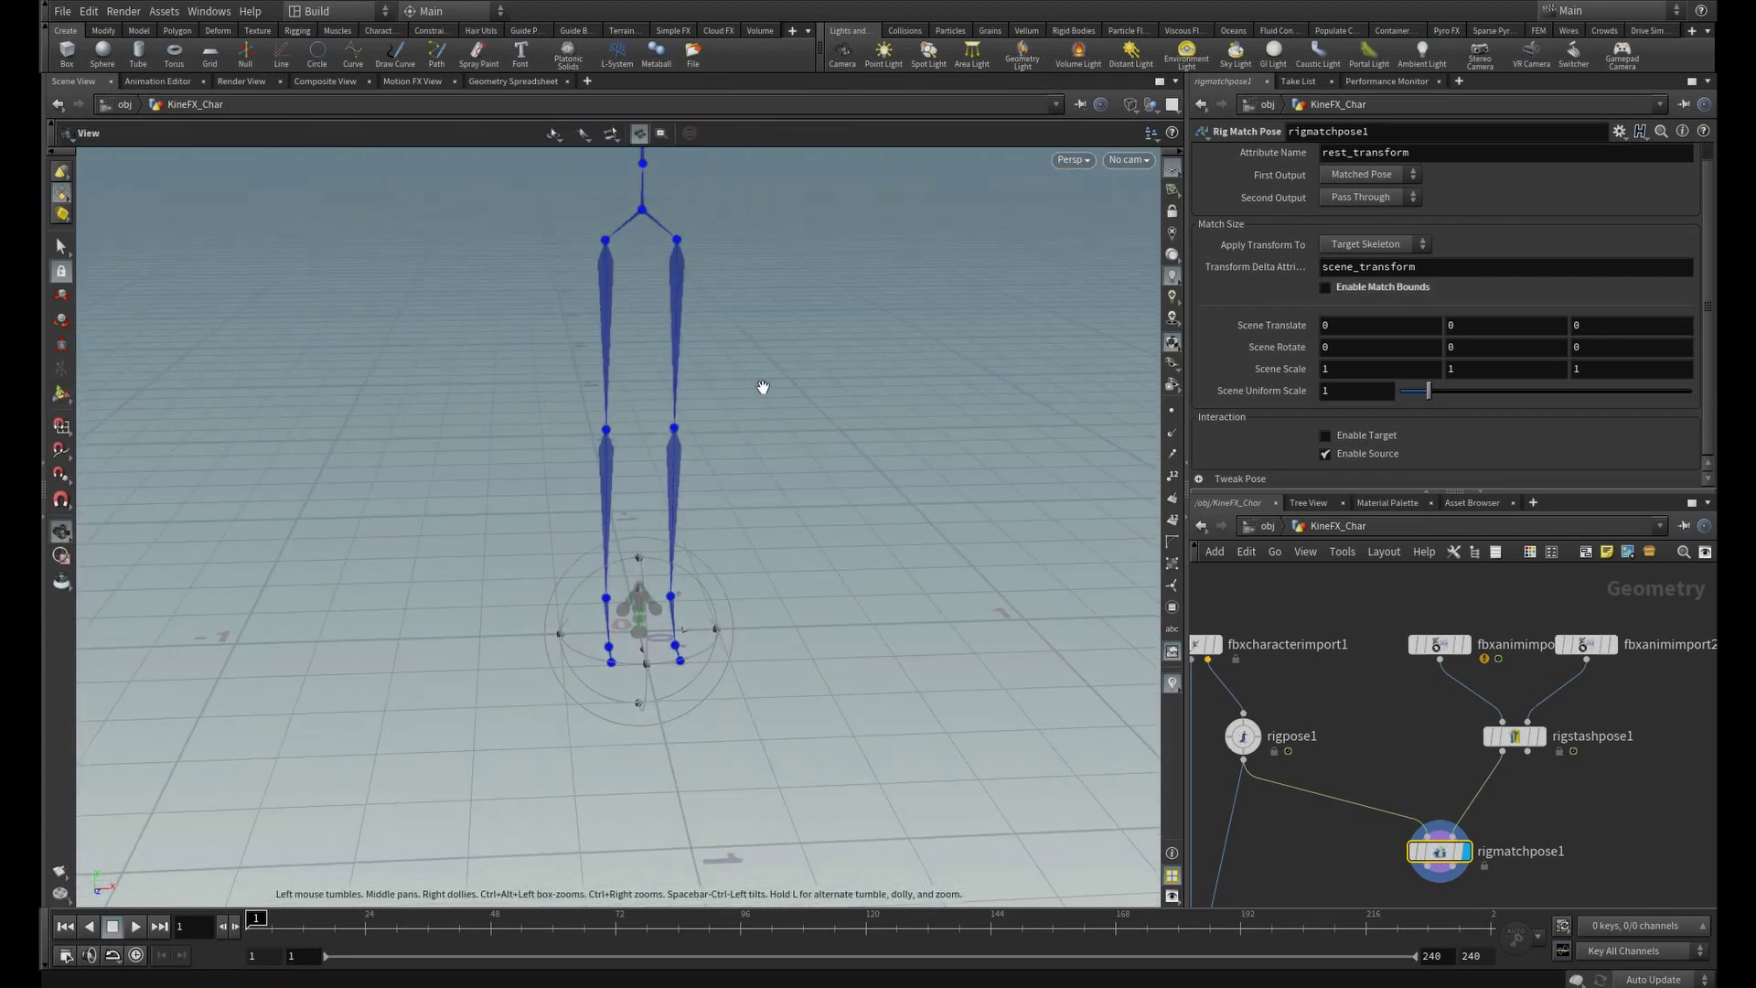
left_click_drag(764, 387, 785, 395, "alt")
middle_click_drag(601, 447, 885, 427, "alt")
left_click_drag(884, 426, 859, 458)
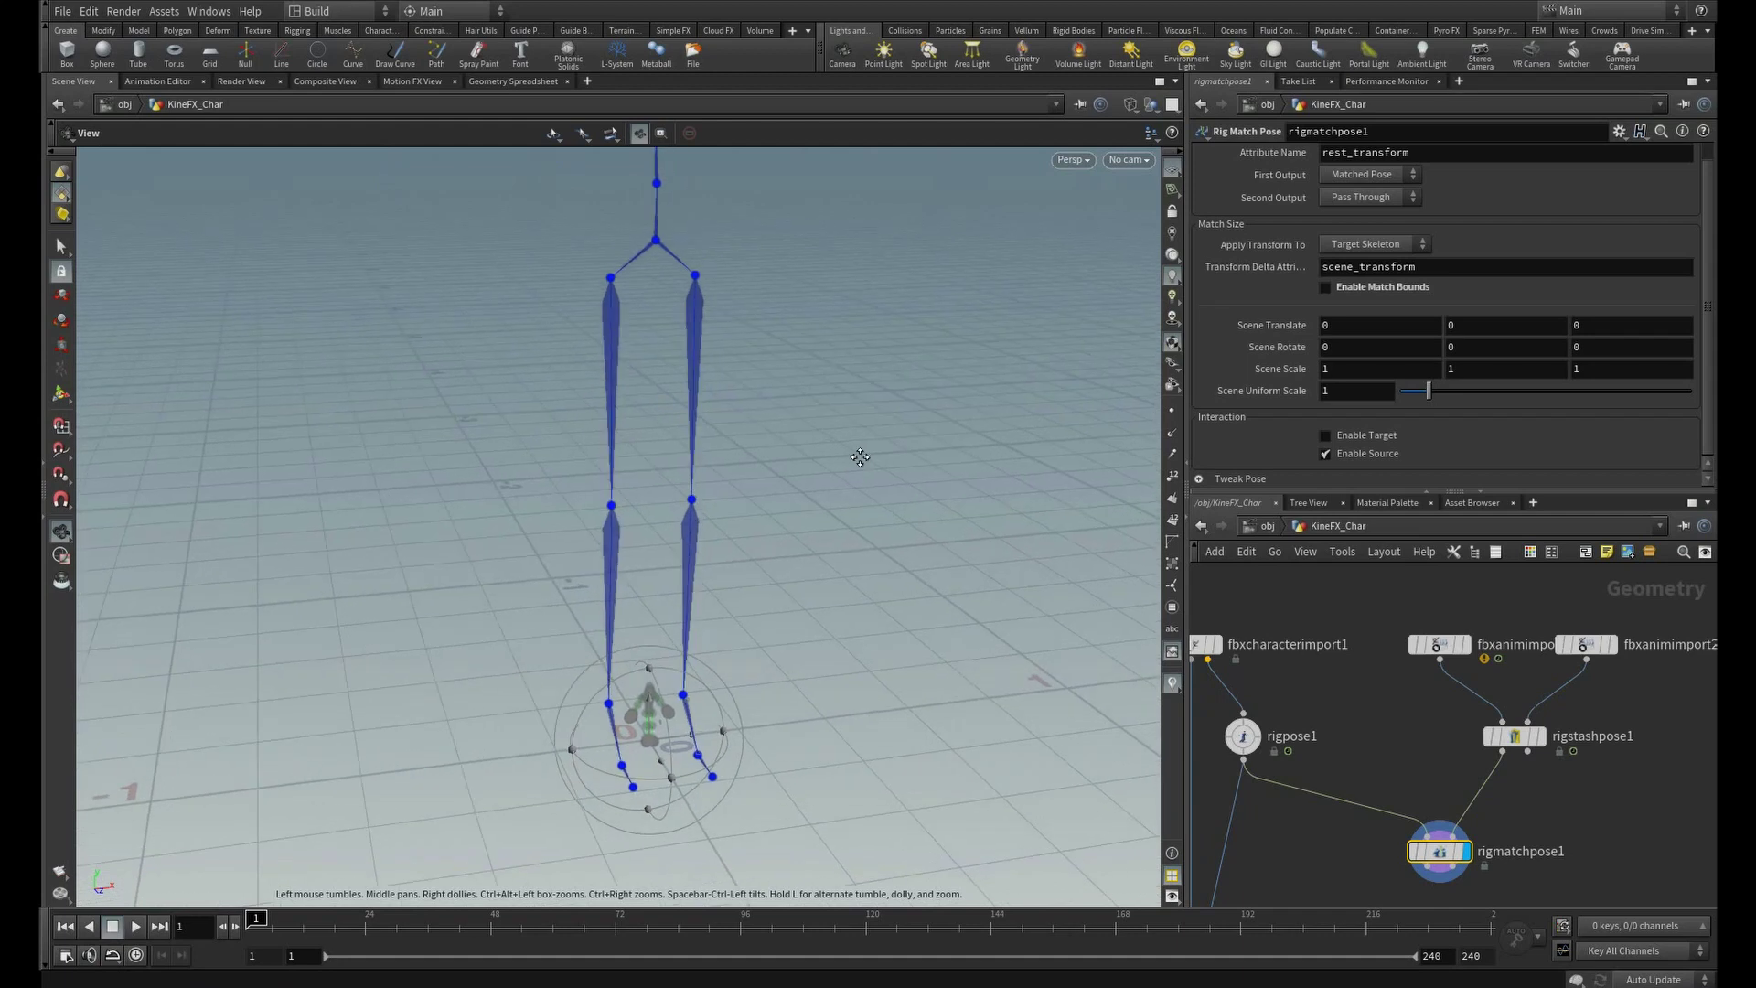
key("Return")
left_click(1376, 288)
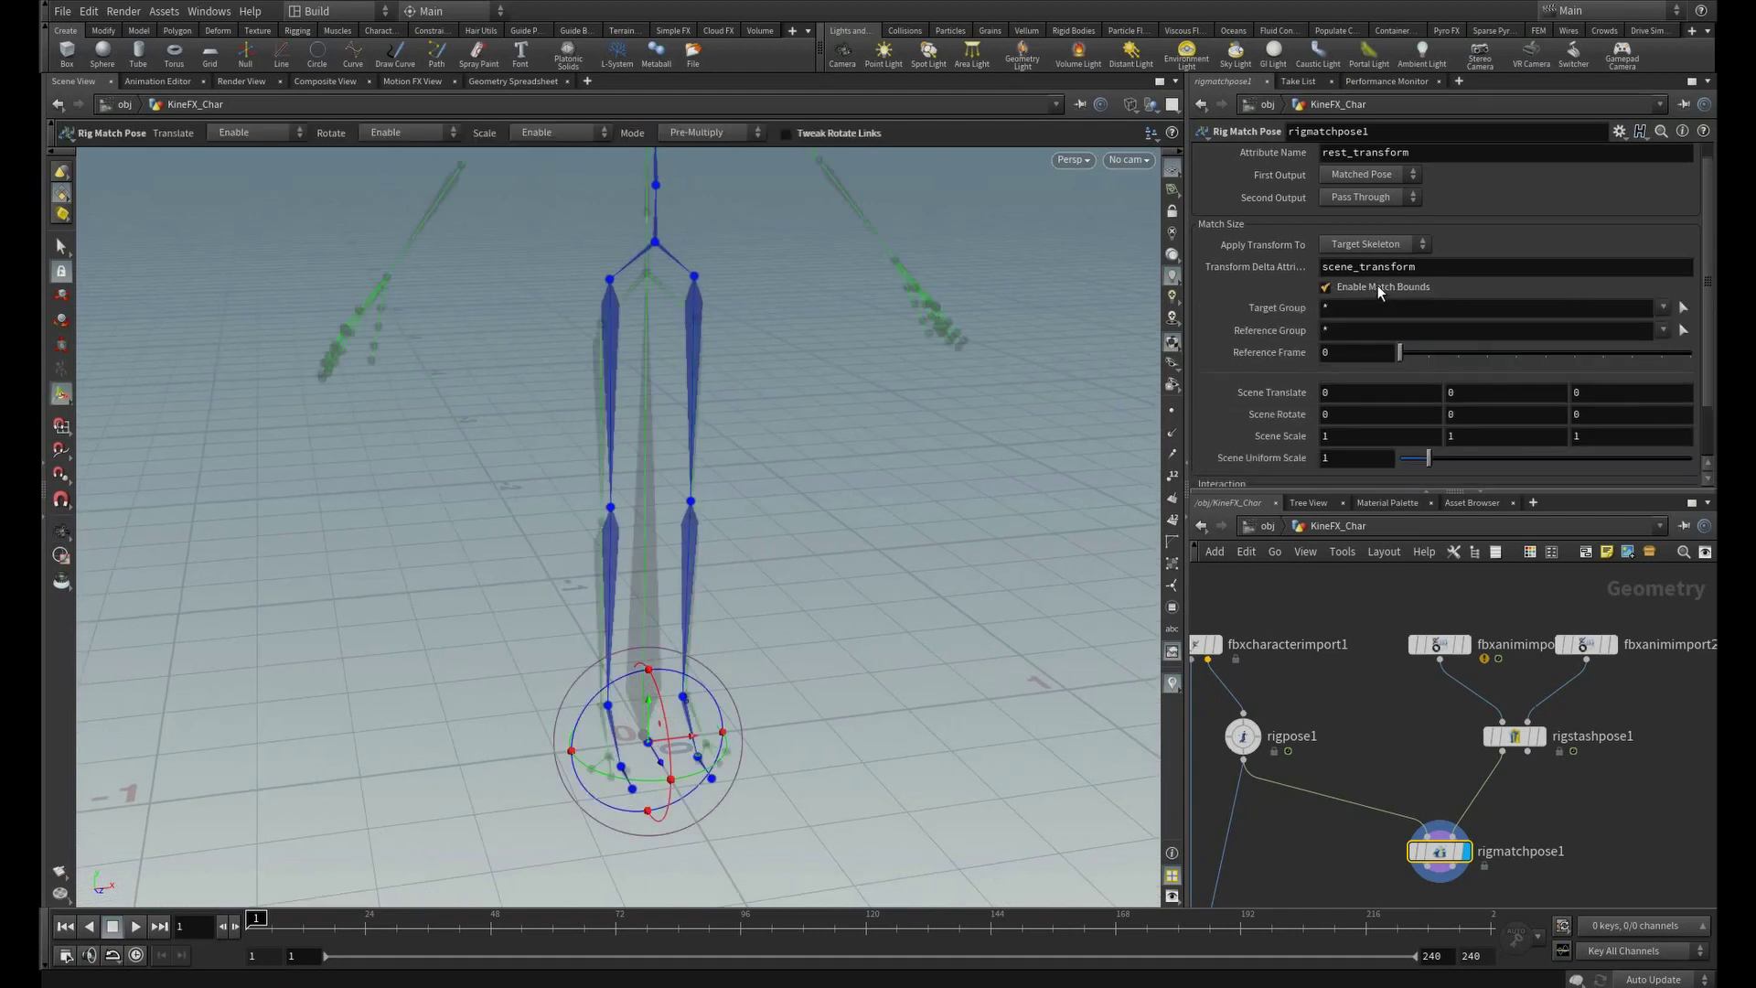
left_click(1378, 286)
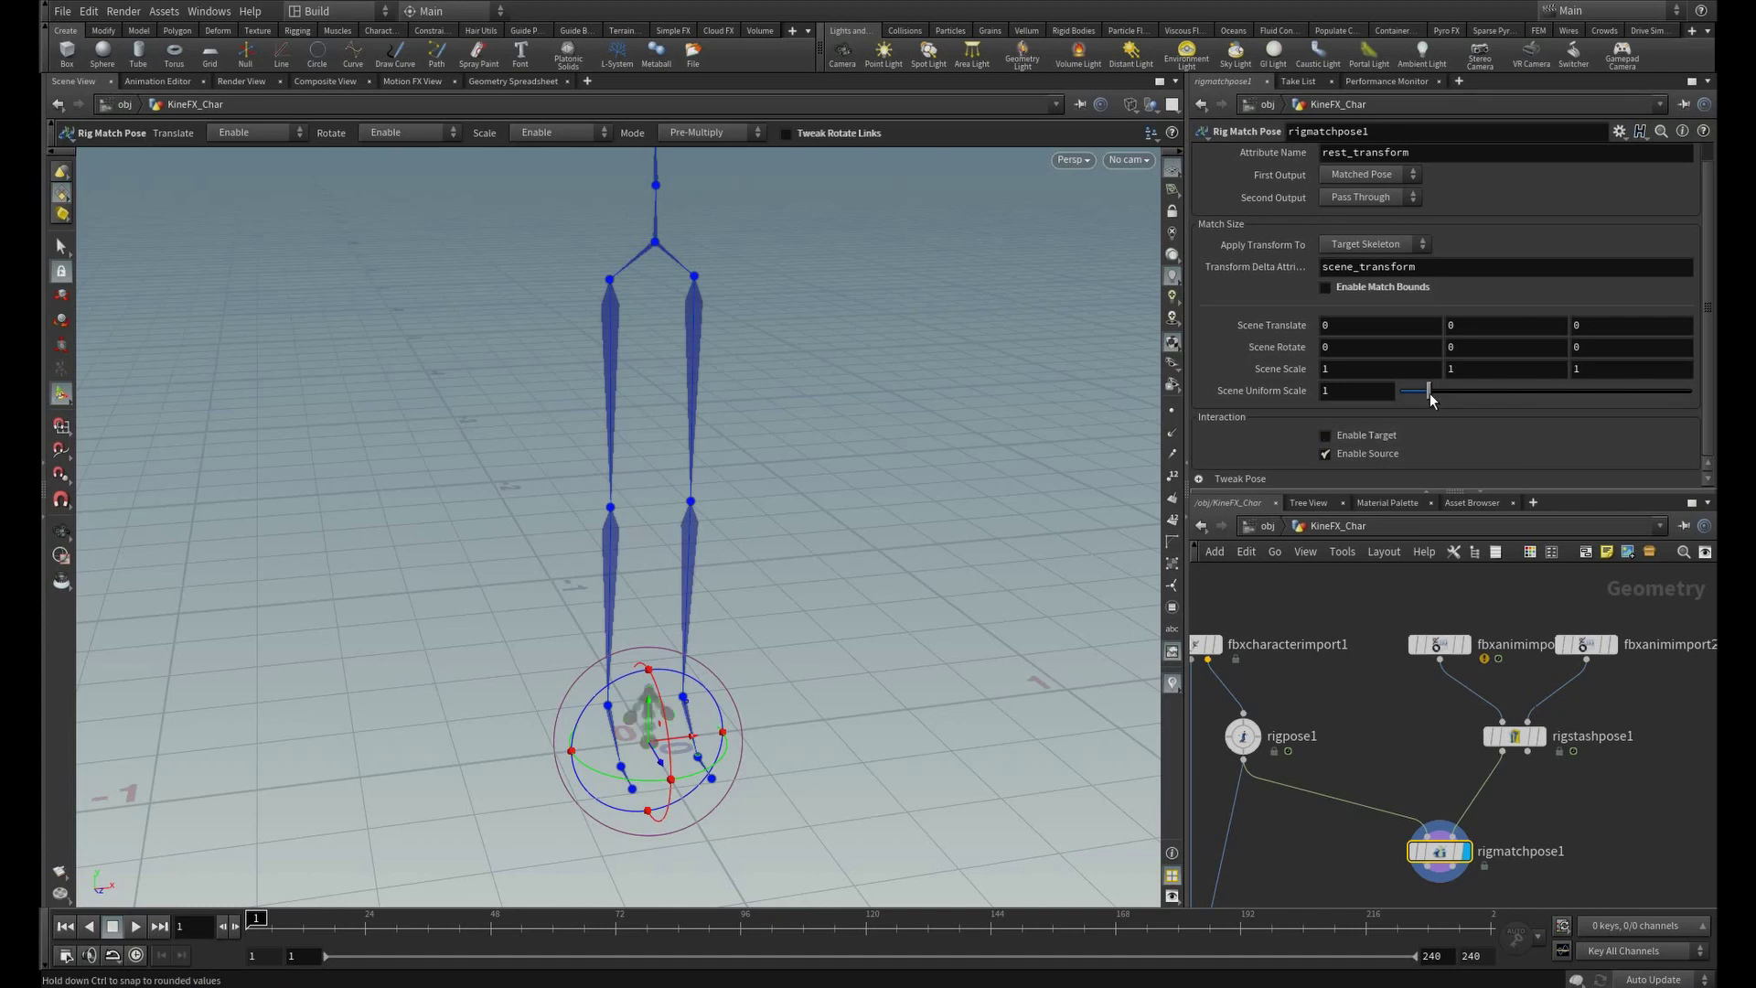
- Set the Rig Match Pose node's Scene Uniform Scale to 3.86 and inspect how the two skeletons line up
left_click_drag(1429, 392, 1513, 386)
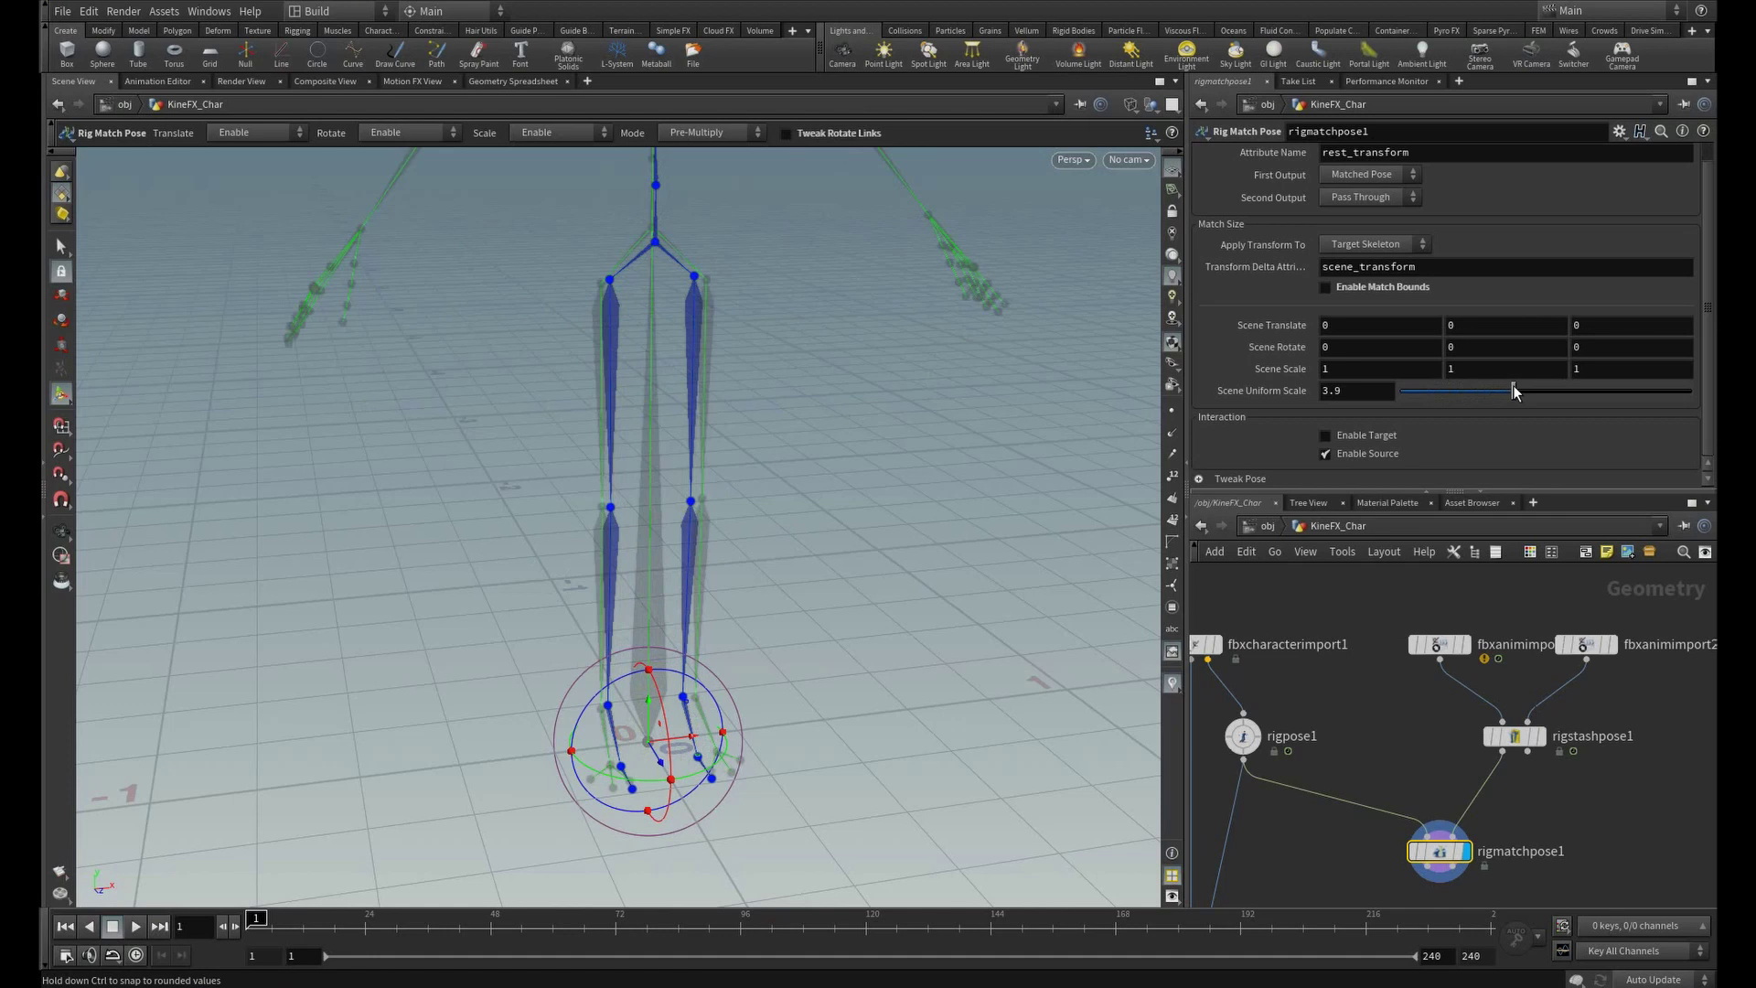
key("Escape")
right_click_drag(559, 443, 560, 416, "alt")
left_click(1417, 395)
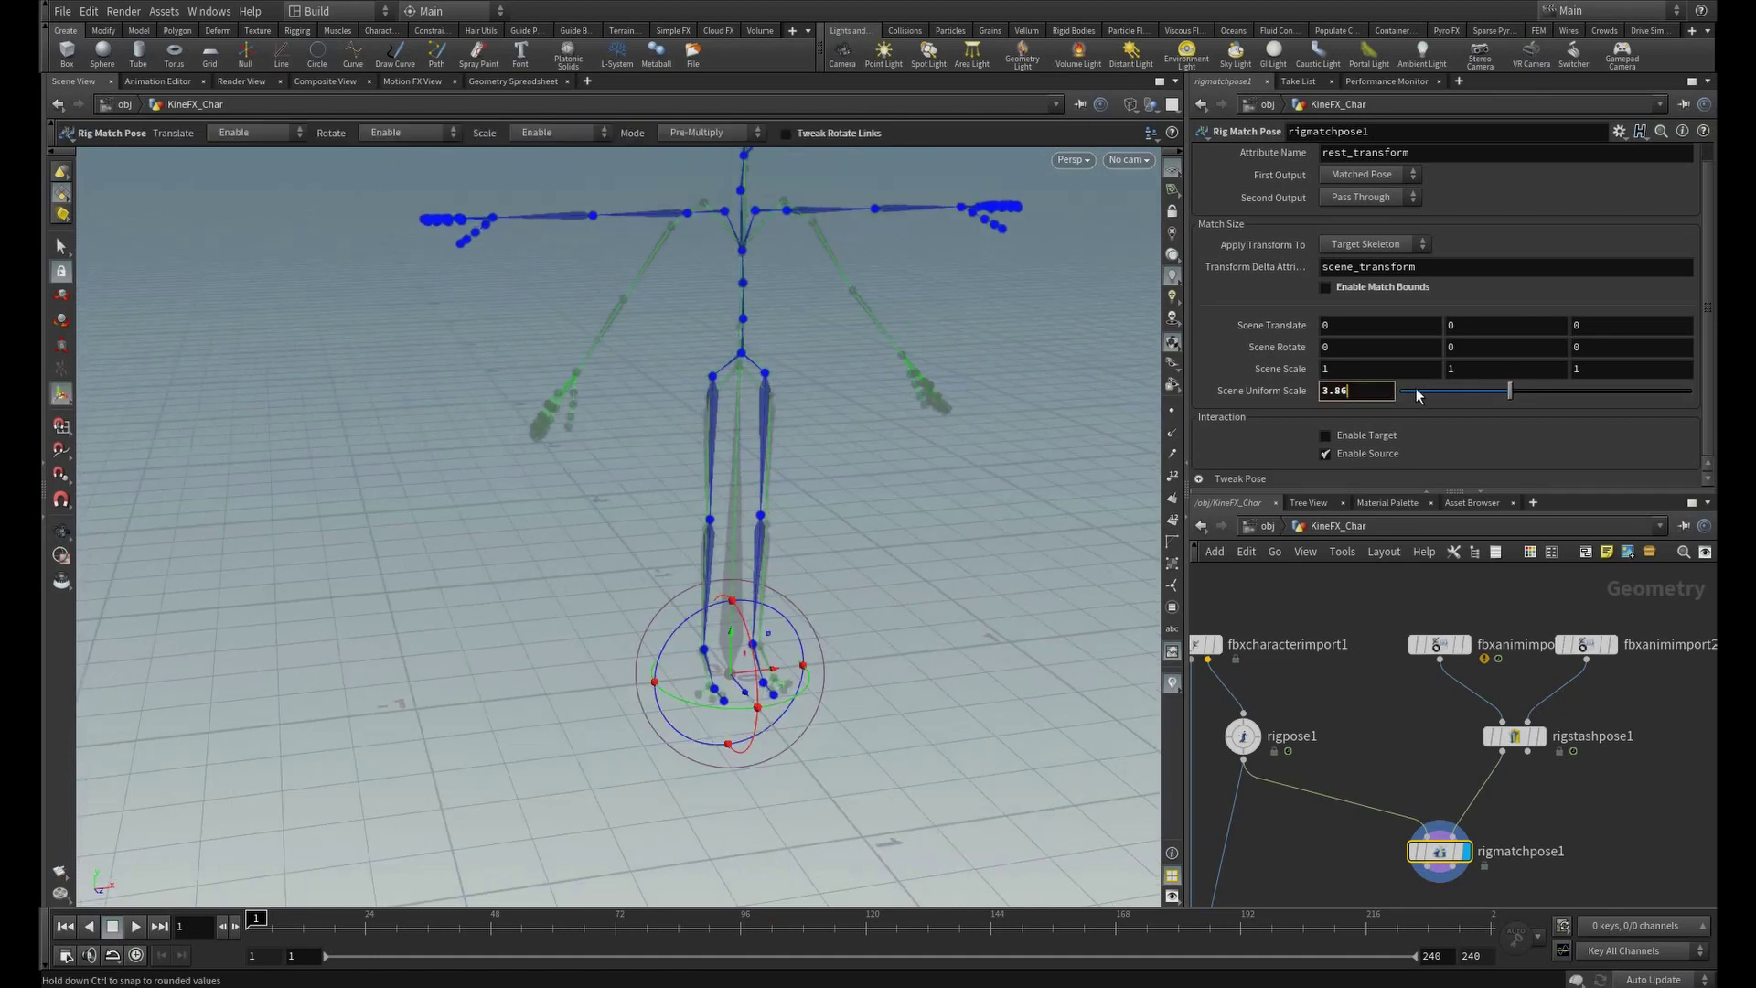
key("Return")
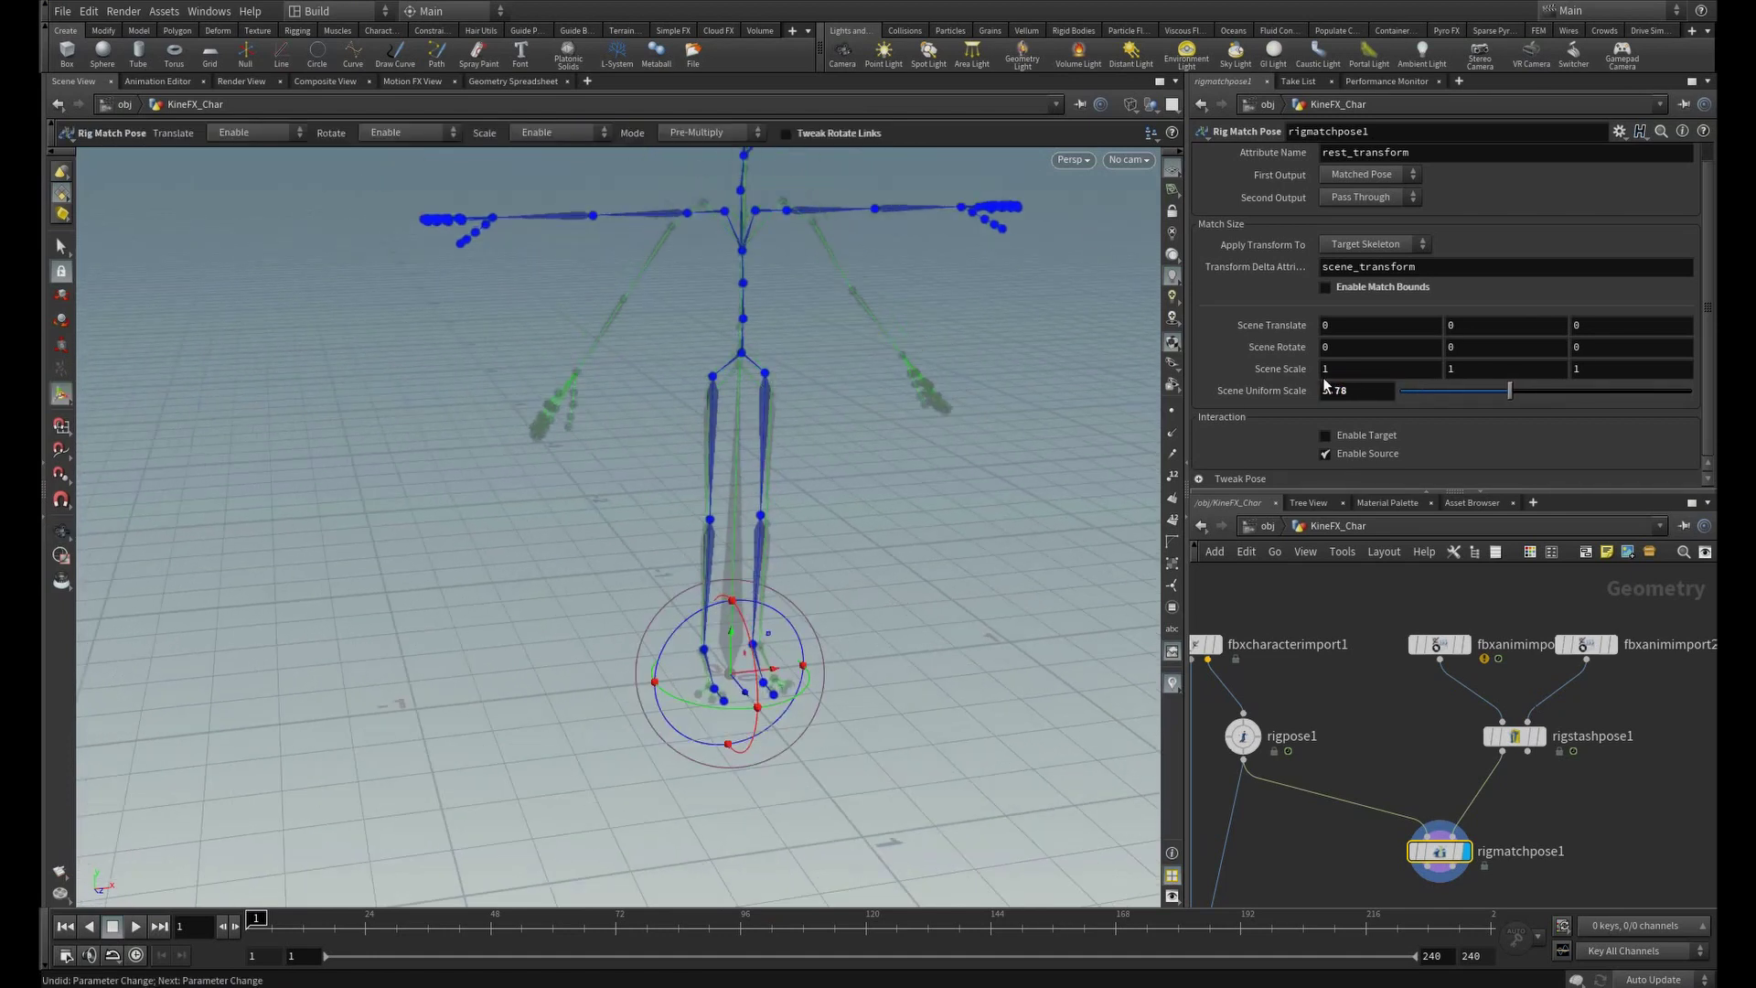
middle_click_drag(1337, 430, 1409, 430)
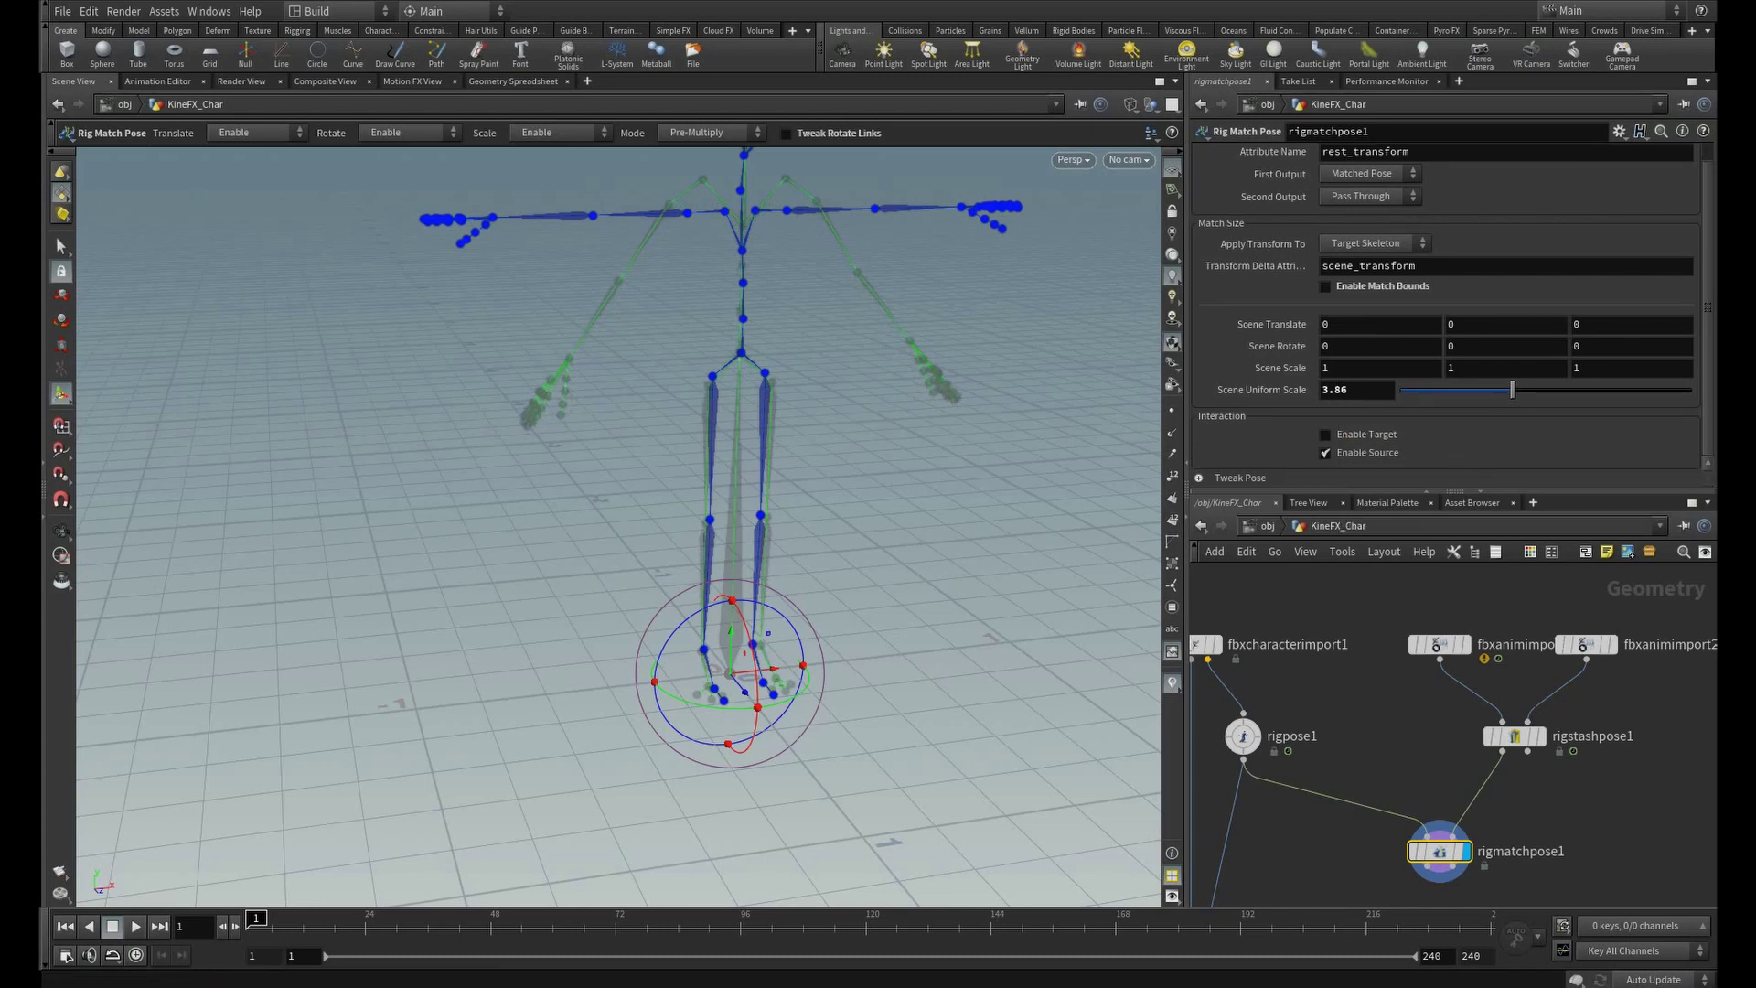
left_click_drag(648, 430, 772, 447, "alt")
middle_click_drag(772, 448, 704, 517, "alt")
left_click_drag(703, 517, 535, 425, "alt")
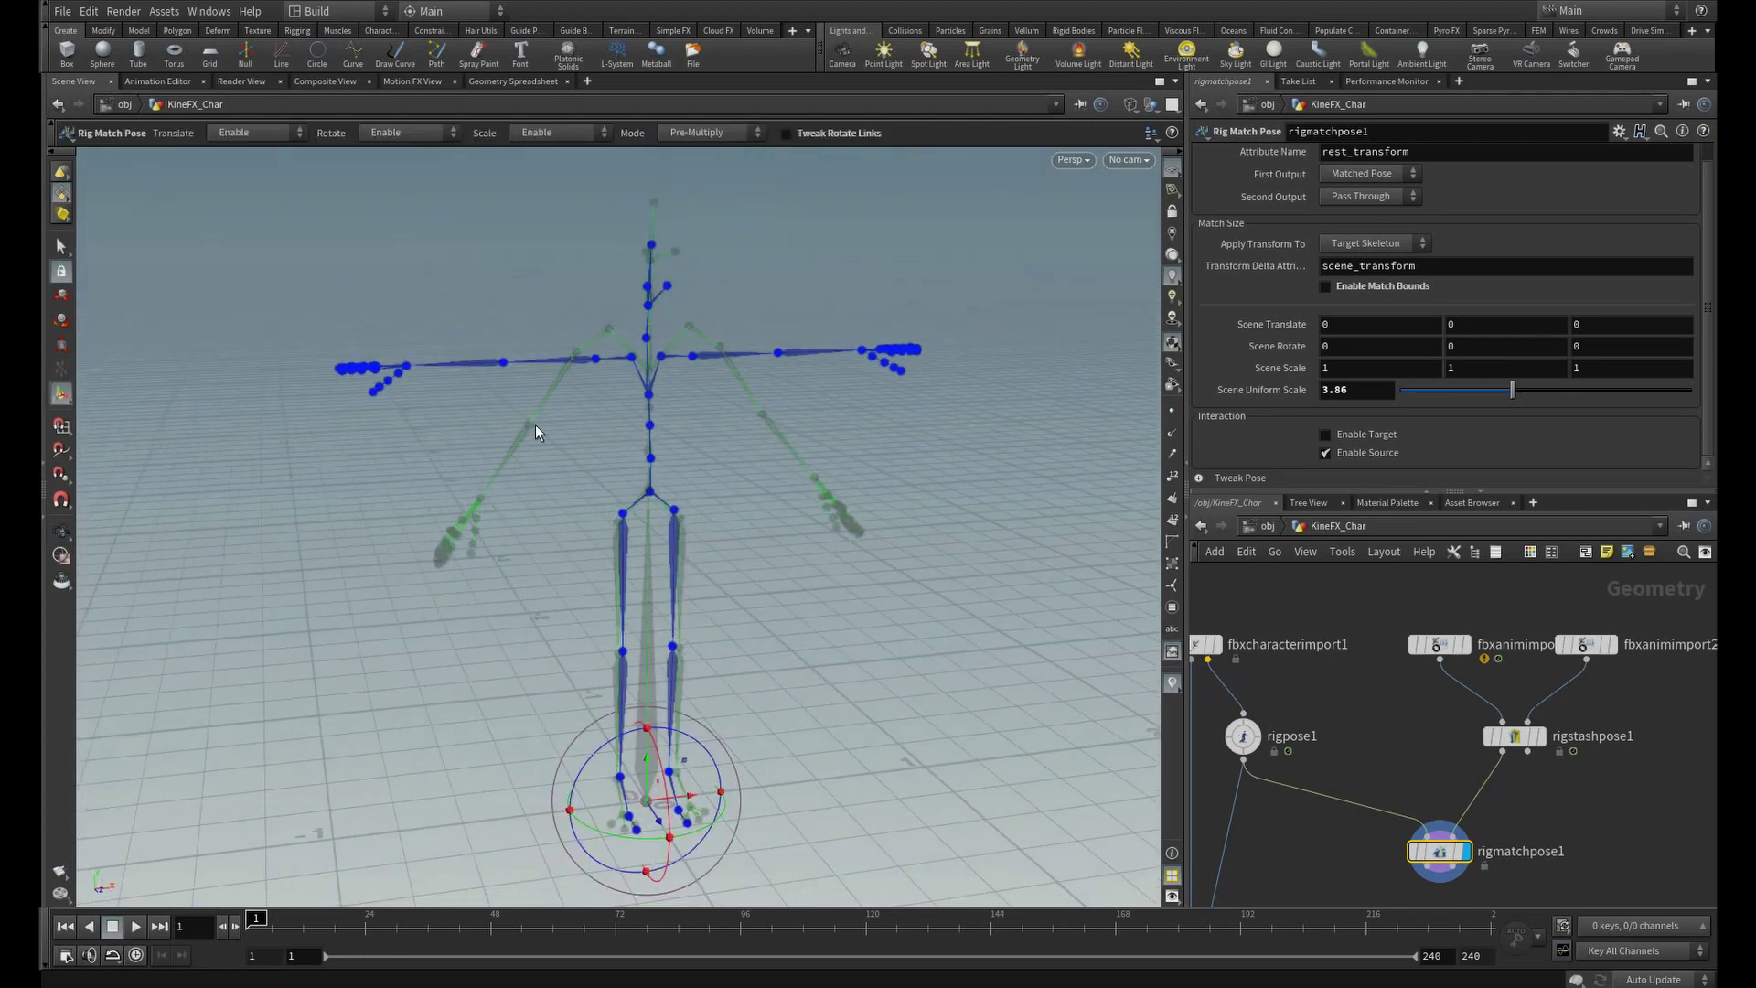
- Rotate the Clavicle_L joint in the Rig Pose node about 30.7 degrees around Z, with X and Y rotation set to 0
left_click(1243, 737)
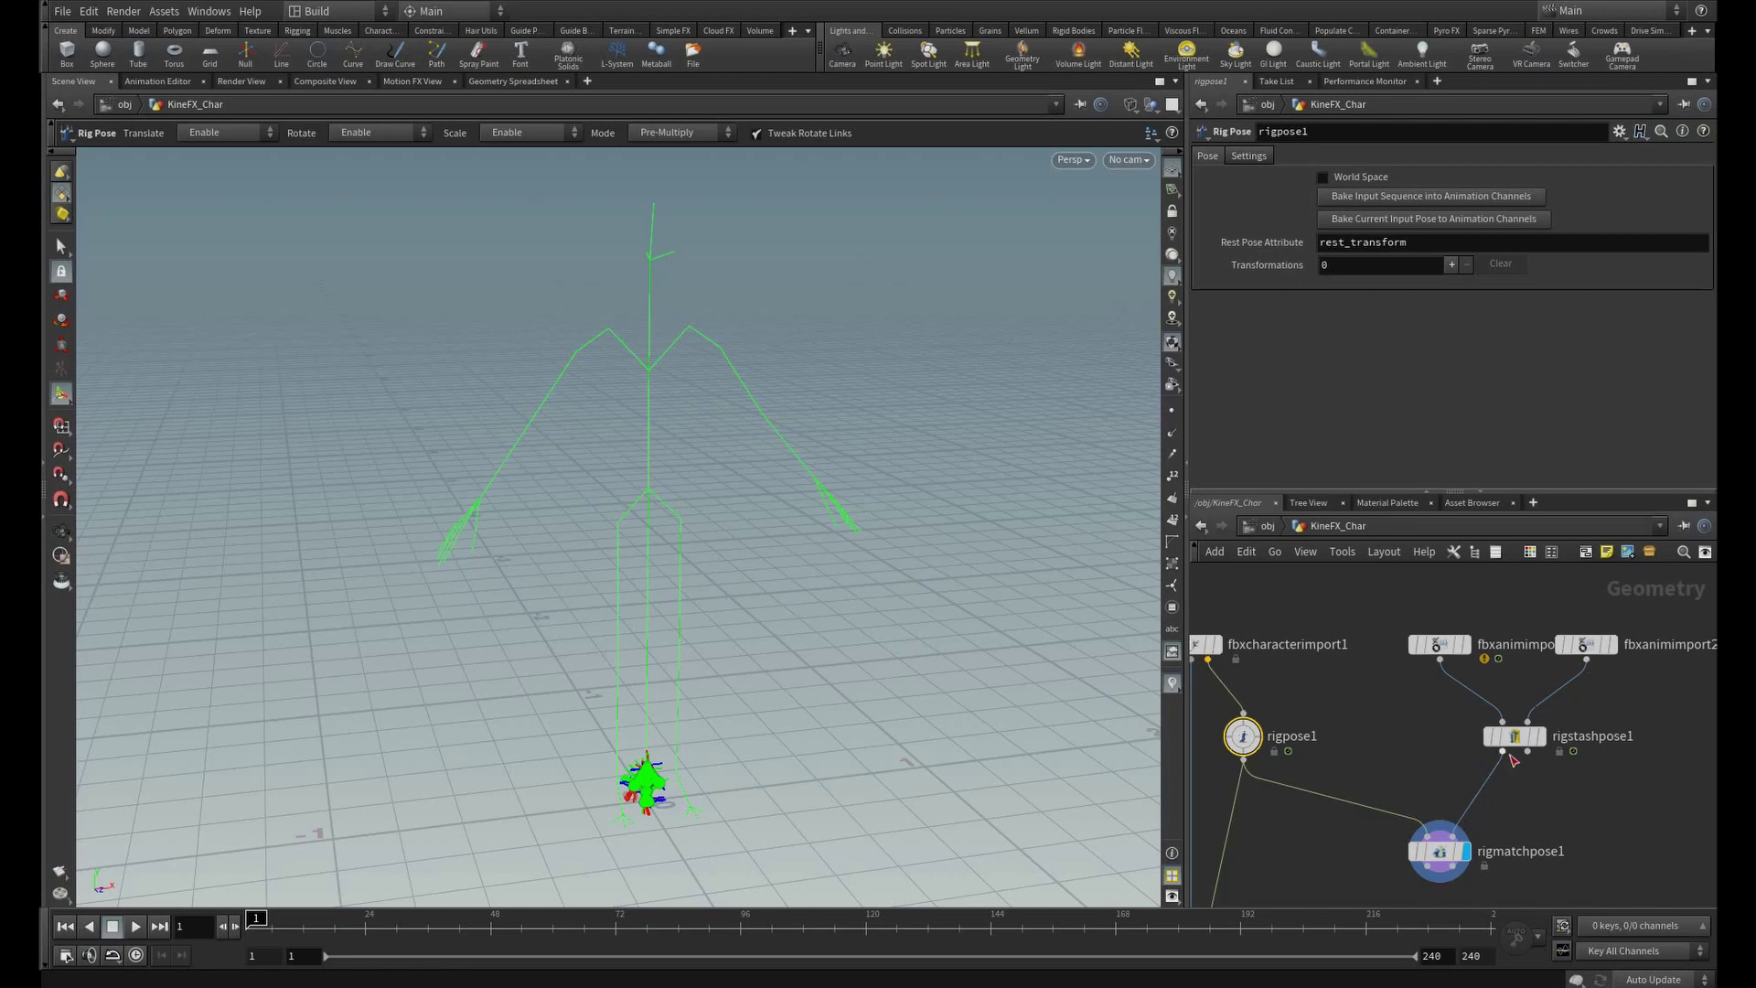
left_click(1513, 739)
left_click(1243, 738)
middle_click_drag(622, 754, 632, 506, "alt")
scroll(635, 506, "up", 10)
left_click(625, 443)
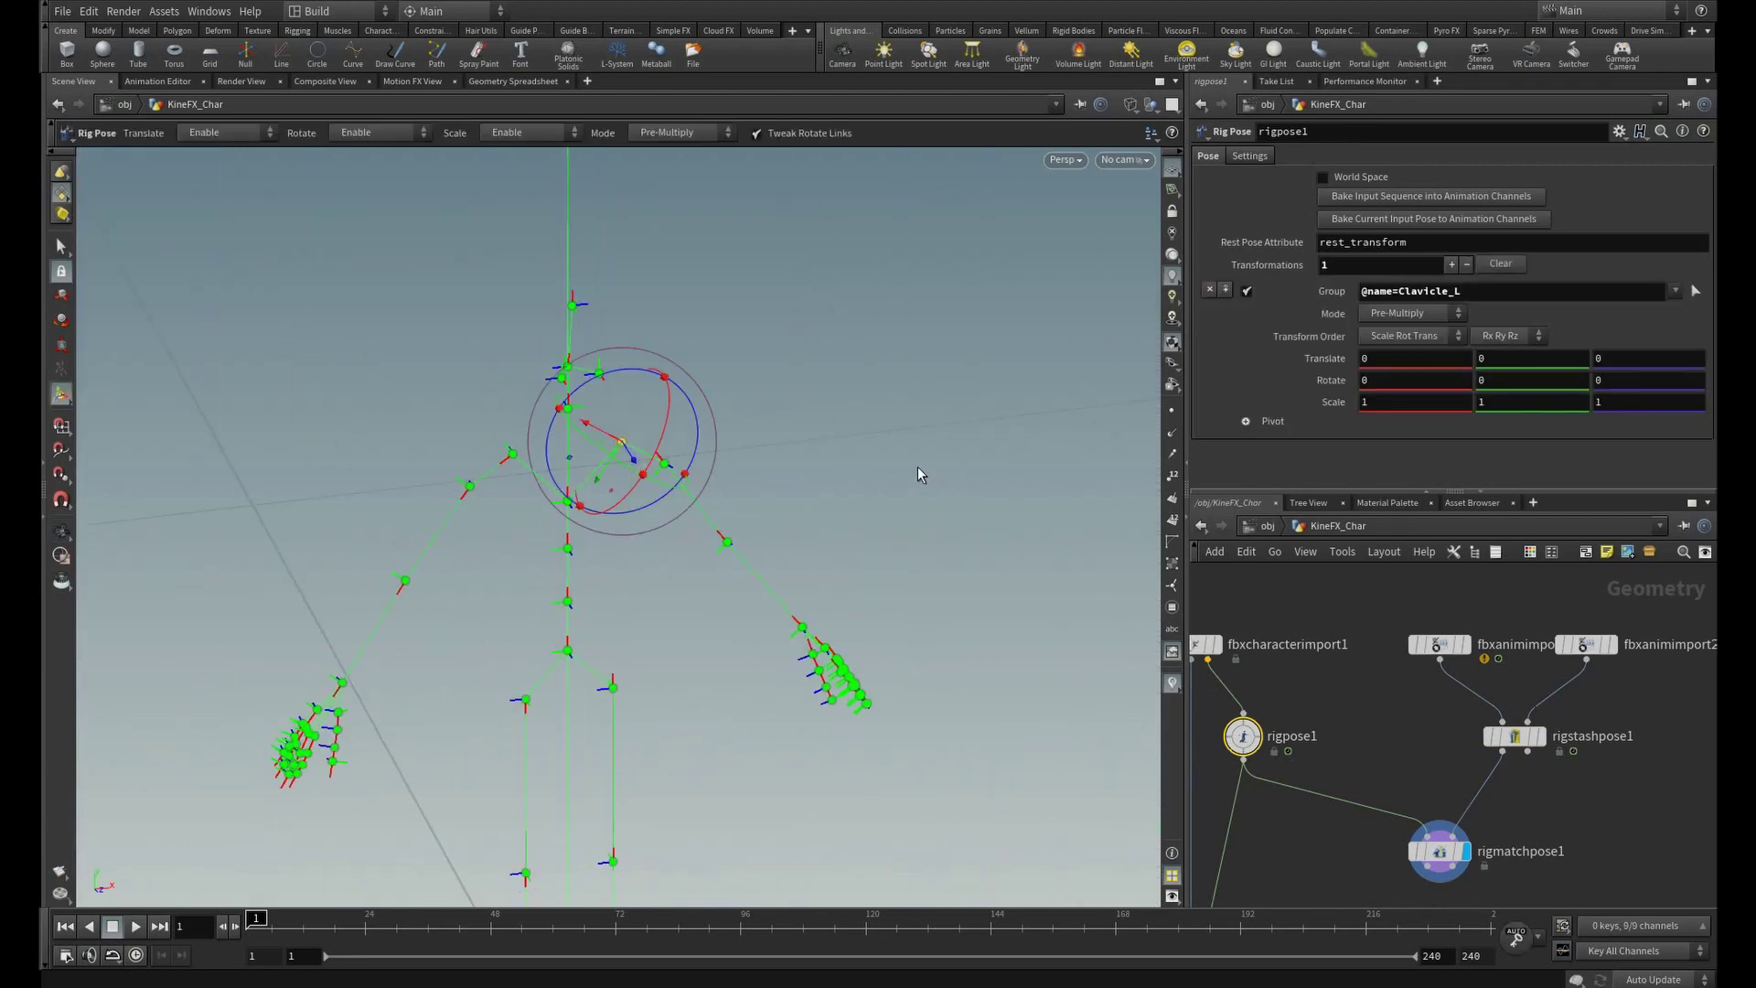
left_click_drag(695, 422, 684, 380)
double_click(1435, 383)
type("0")
left_click(1533, 383)
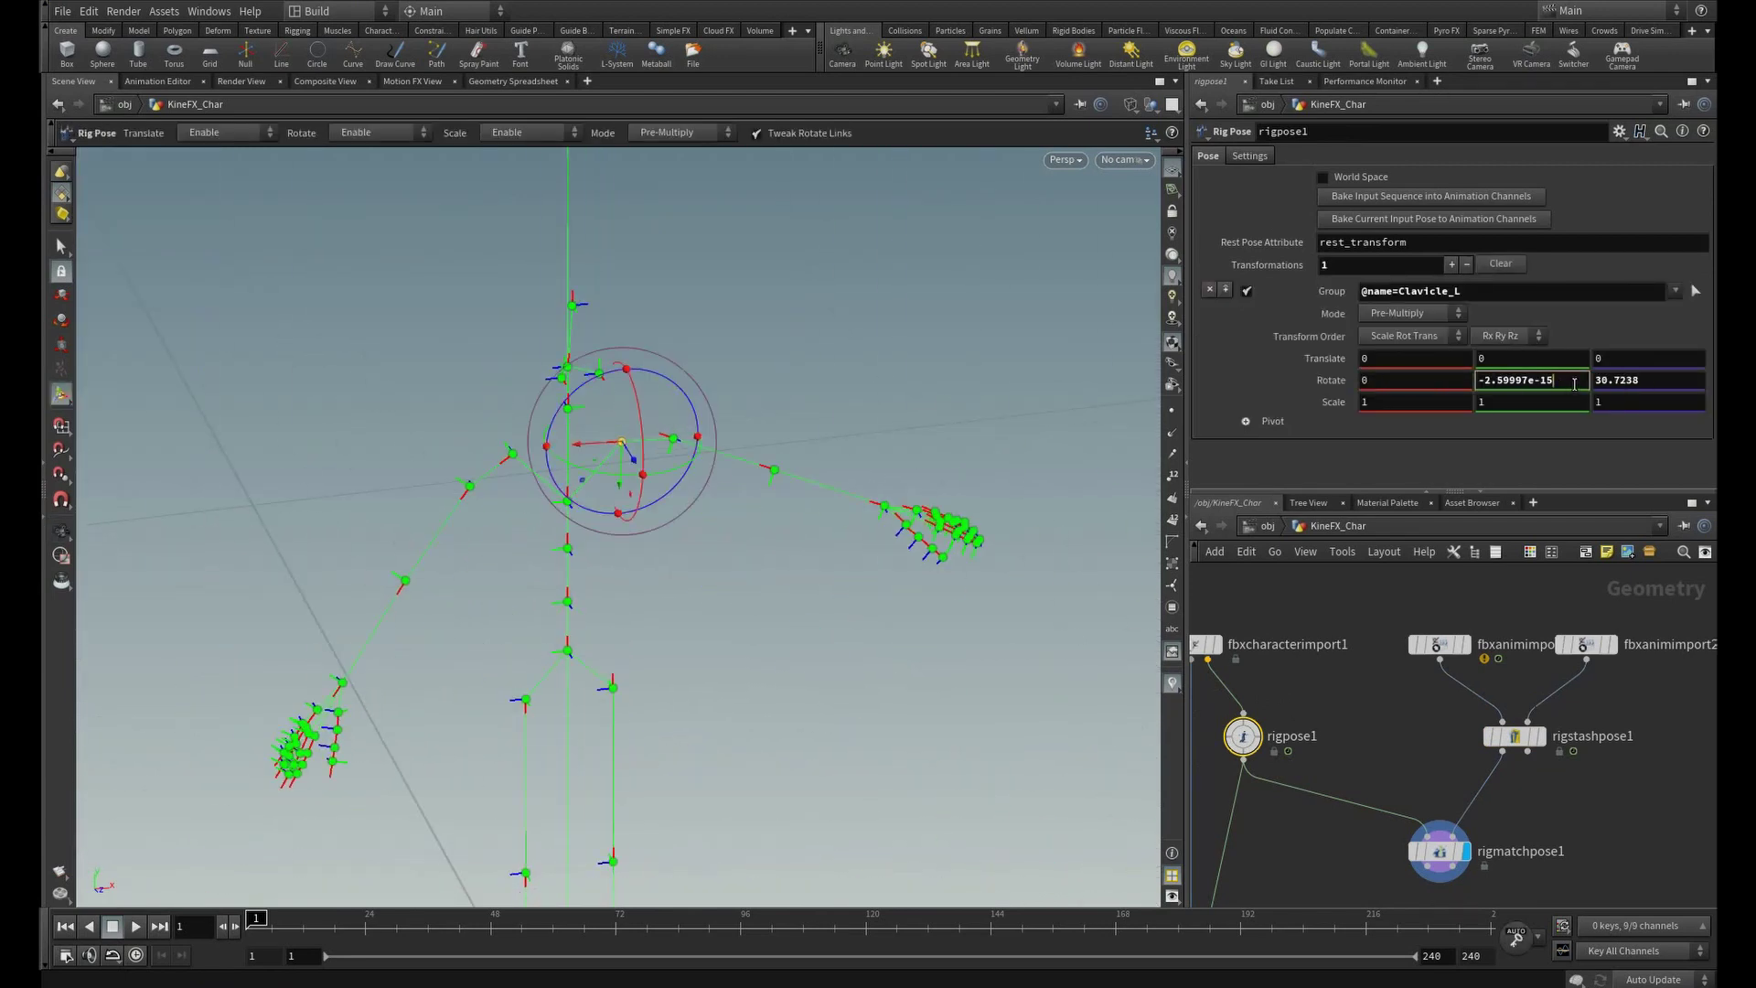
type("0")
left_click(1654, 382)
- Rotate the Shoulder_L joint upward in the Rig Pose node and check the arm alignment in the Rig Match Pose node
left_click(675, 440)
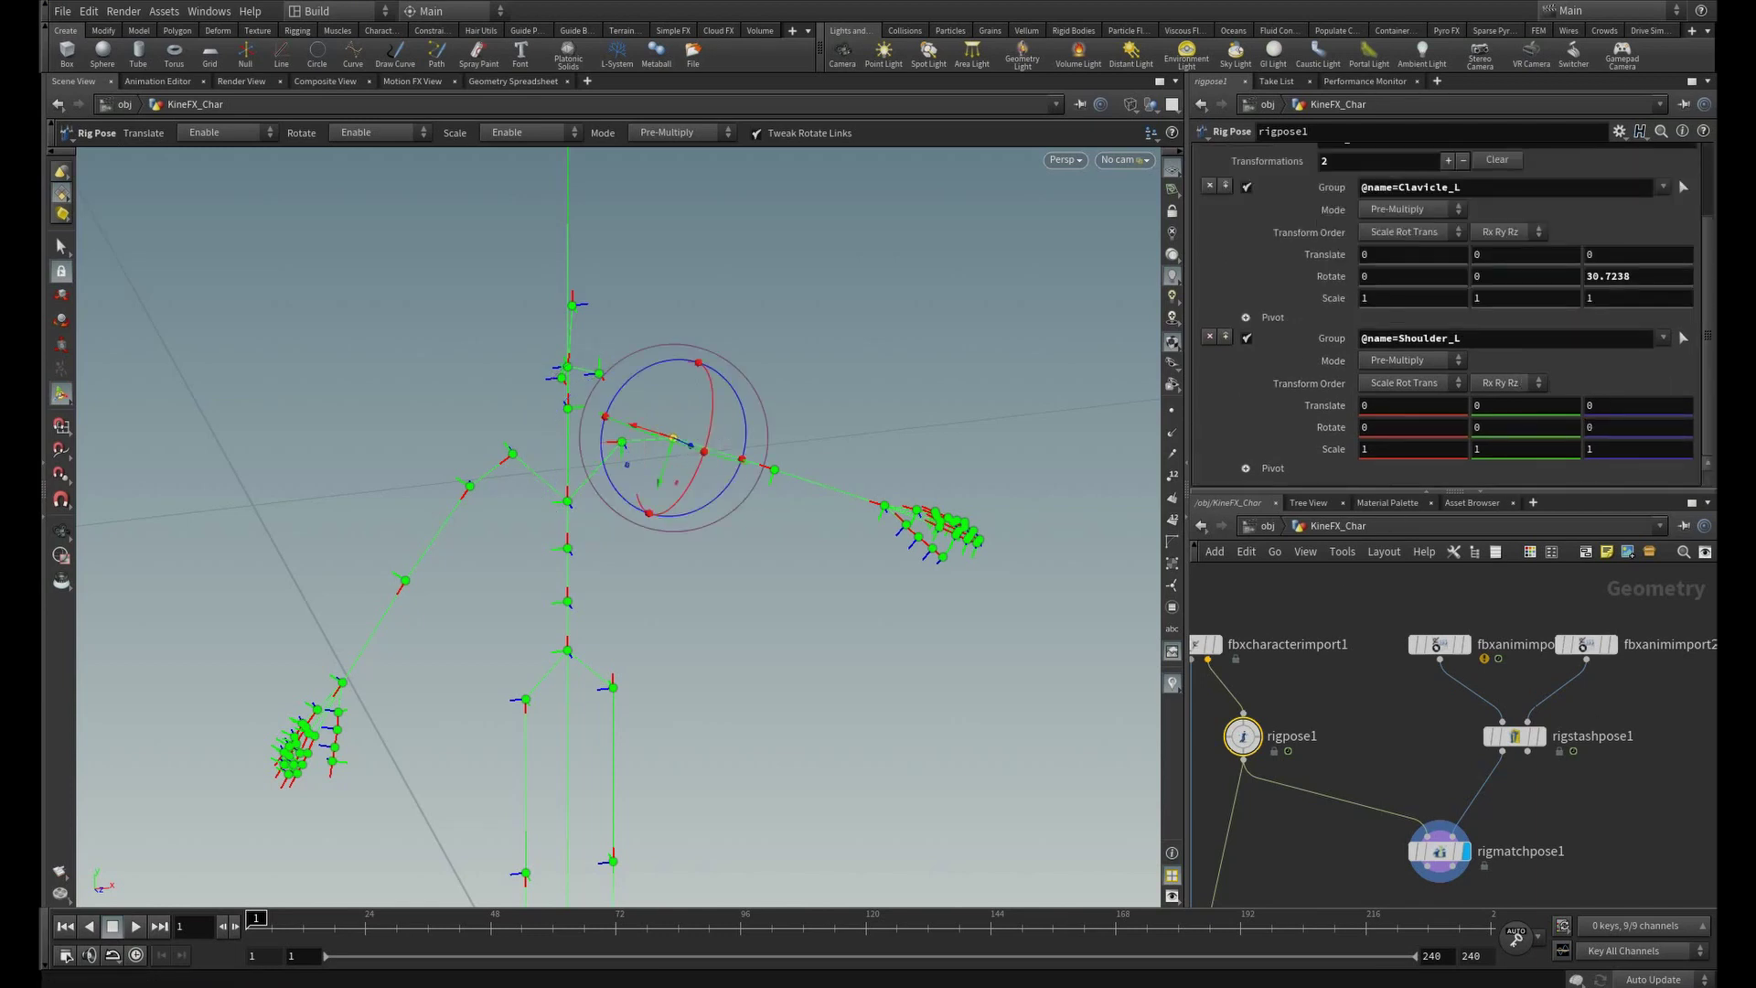
left_click_drag(743, 439, 743, 417)
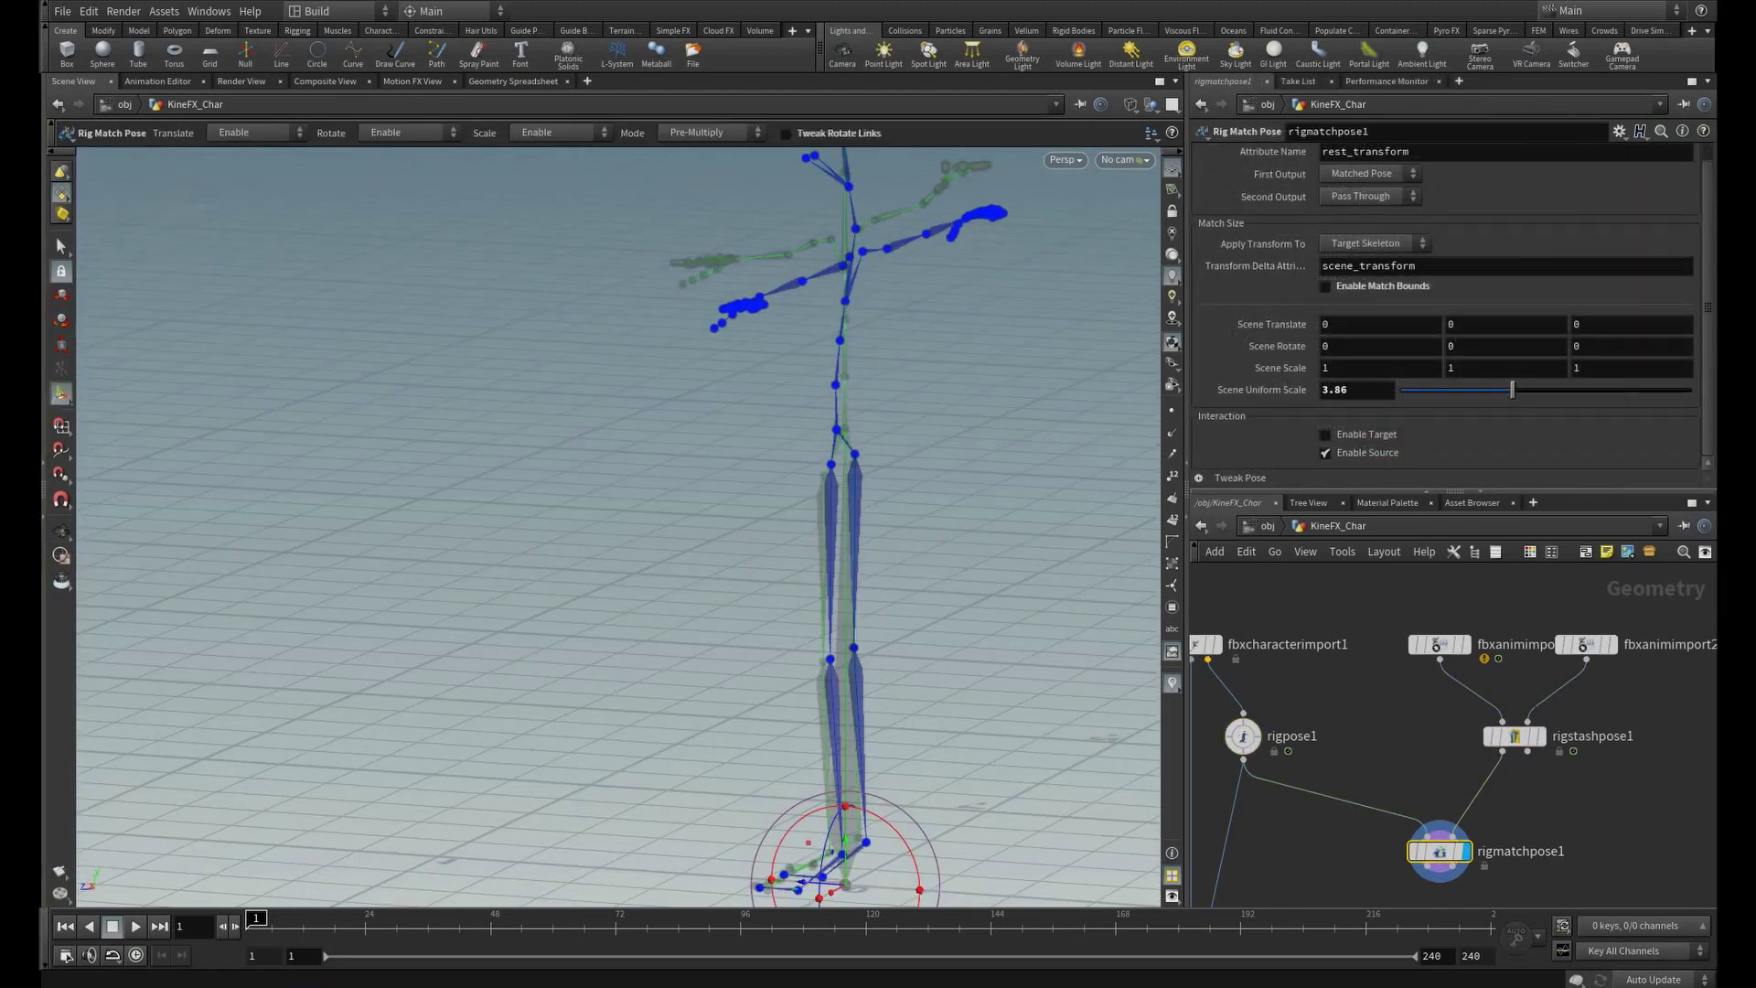
left_click_drag(831, 471, 1040, 403, "alt")
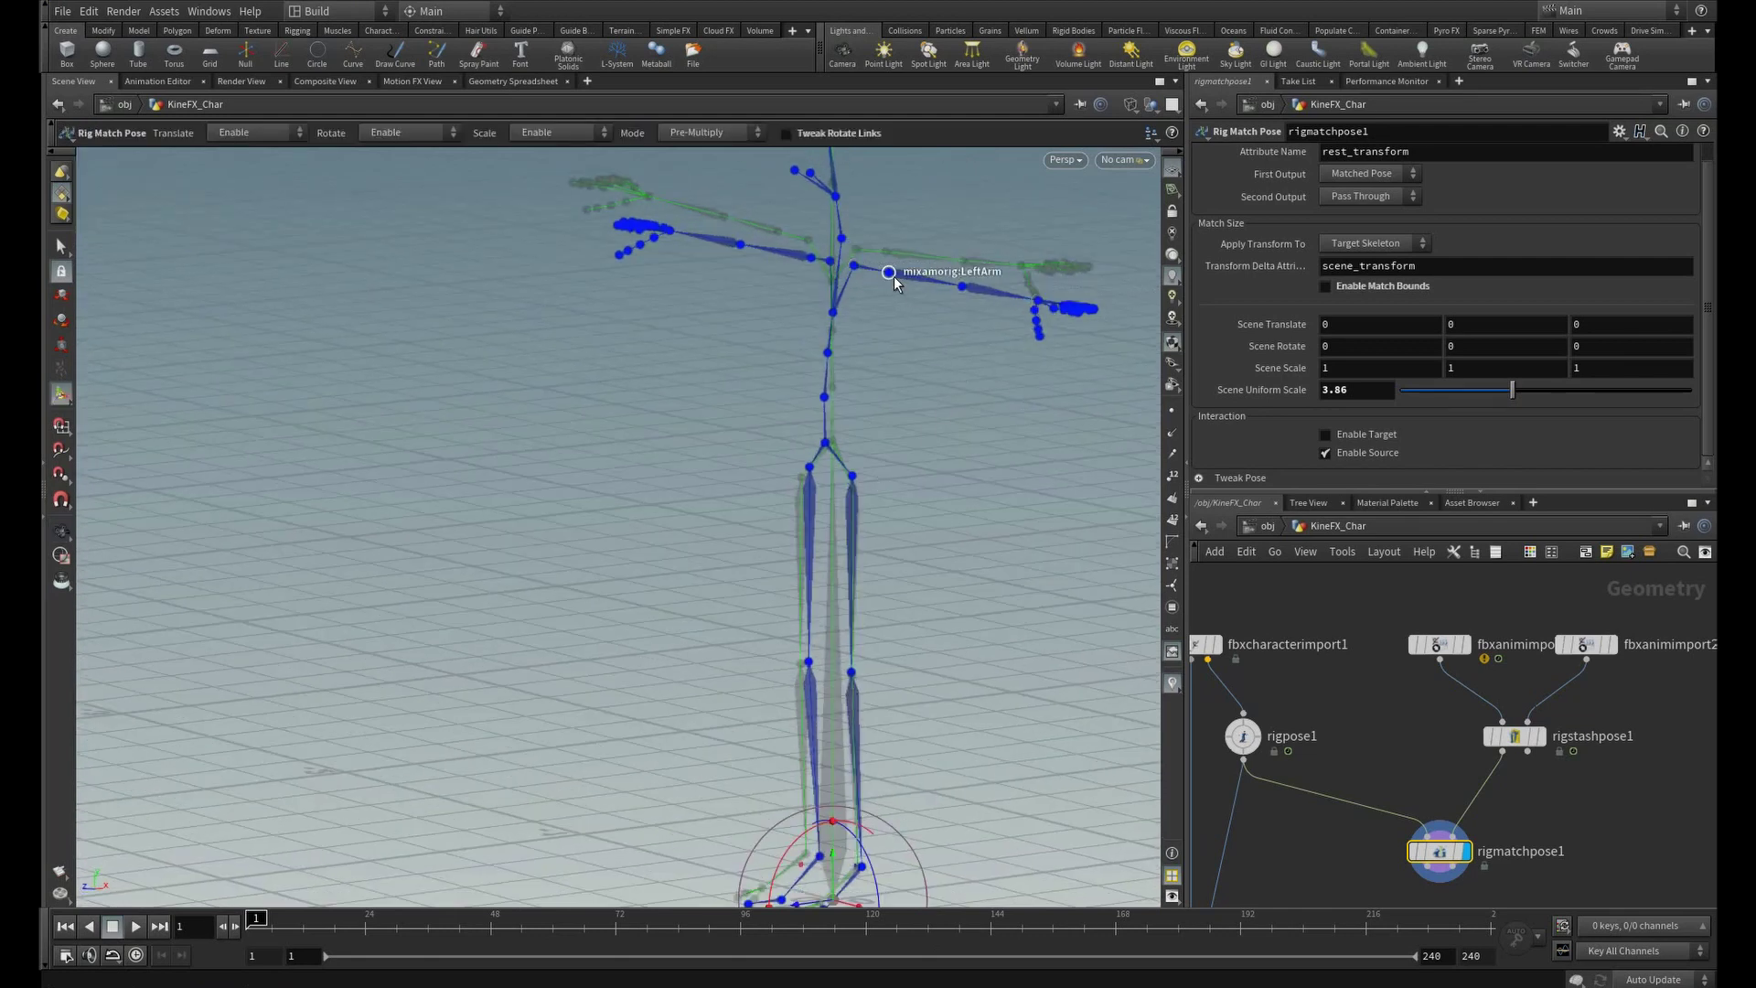
key("Escape")
middle_click_drag(995, 455, 827, 490, "alt")
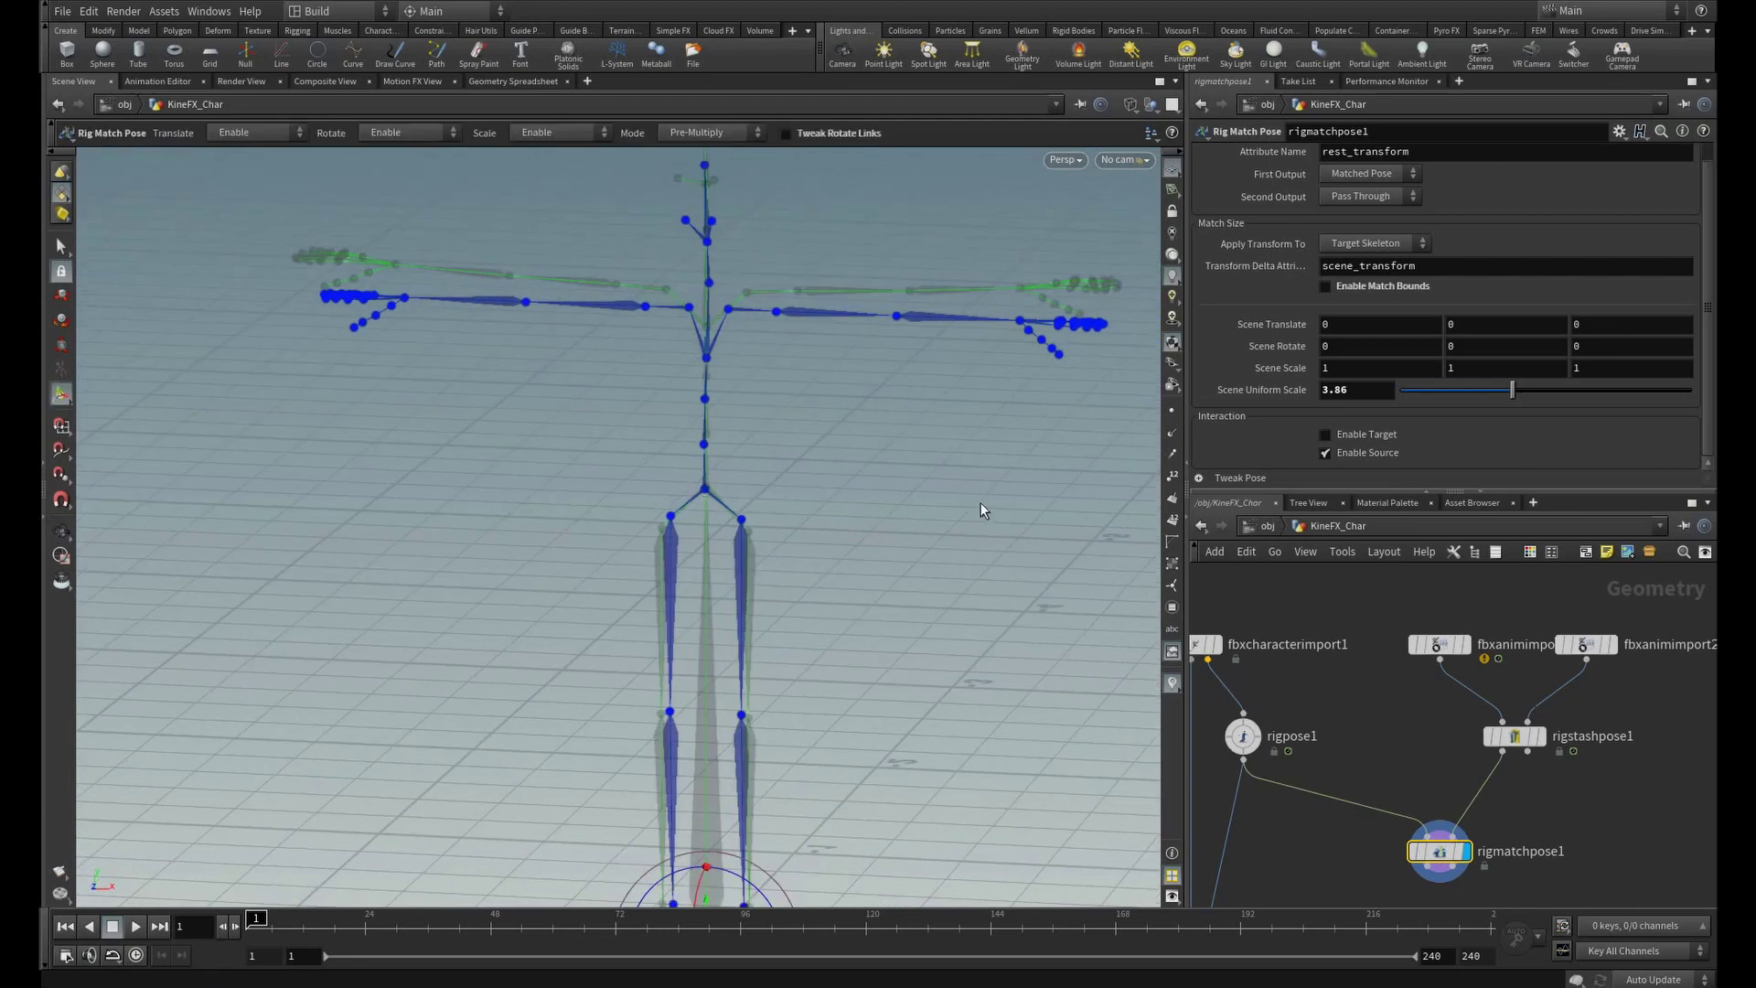
- Add a Map Points node below Rig Match Pose and wire both Rig Match Pose outputs into its two inputs
middle_click_drag(1448, 882, 1419, 755)
key("Tab")
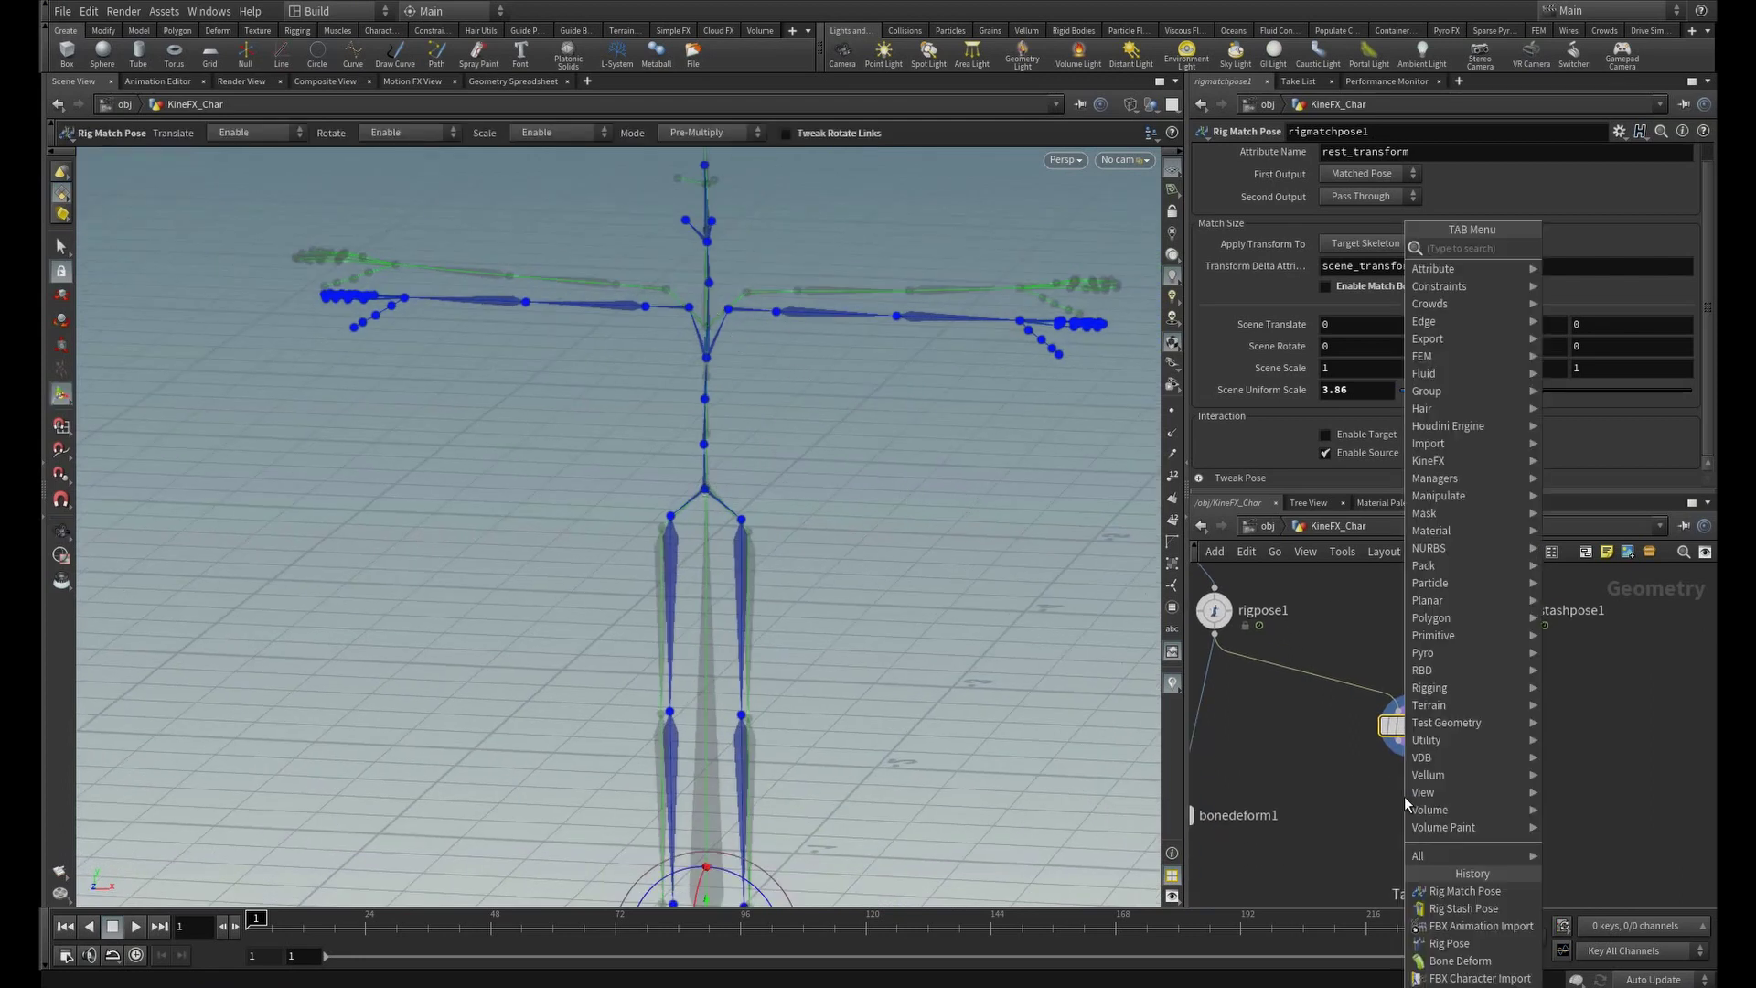
type("map")
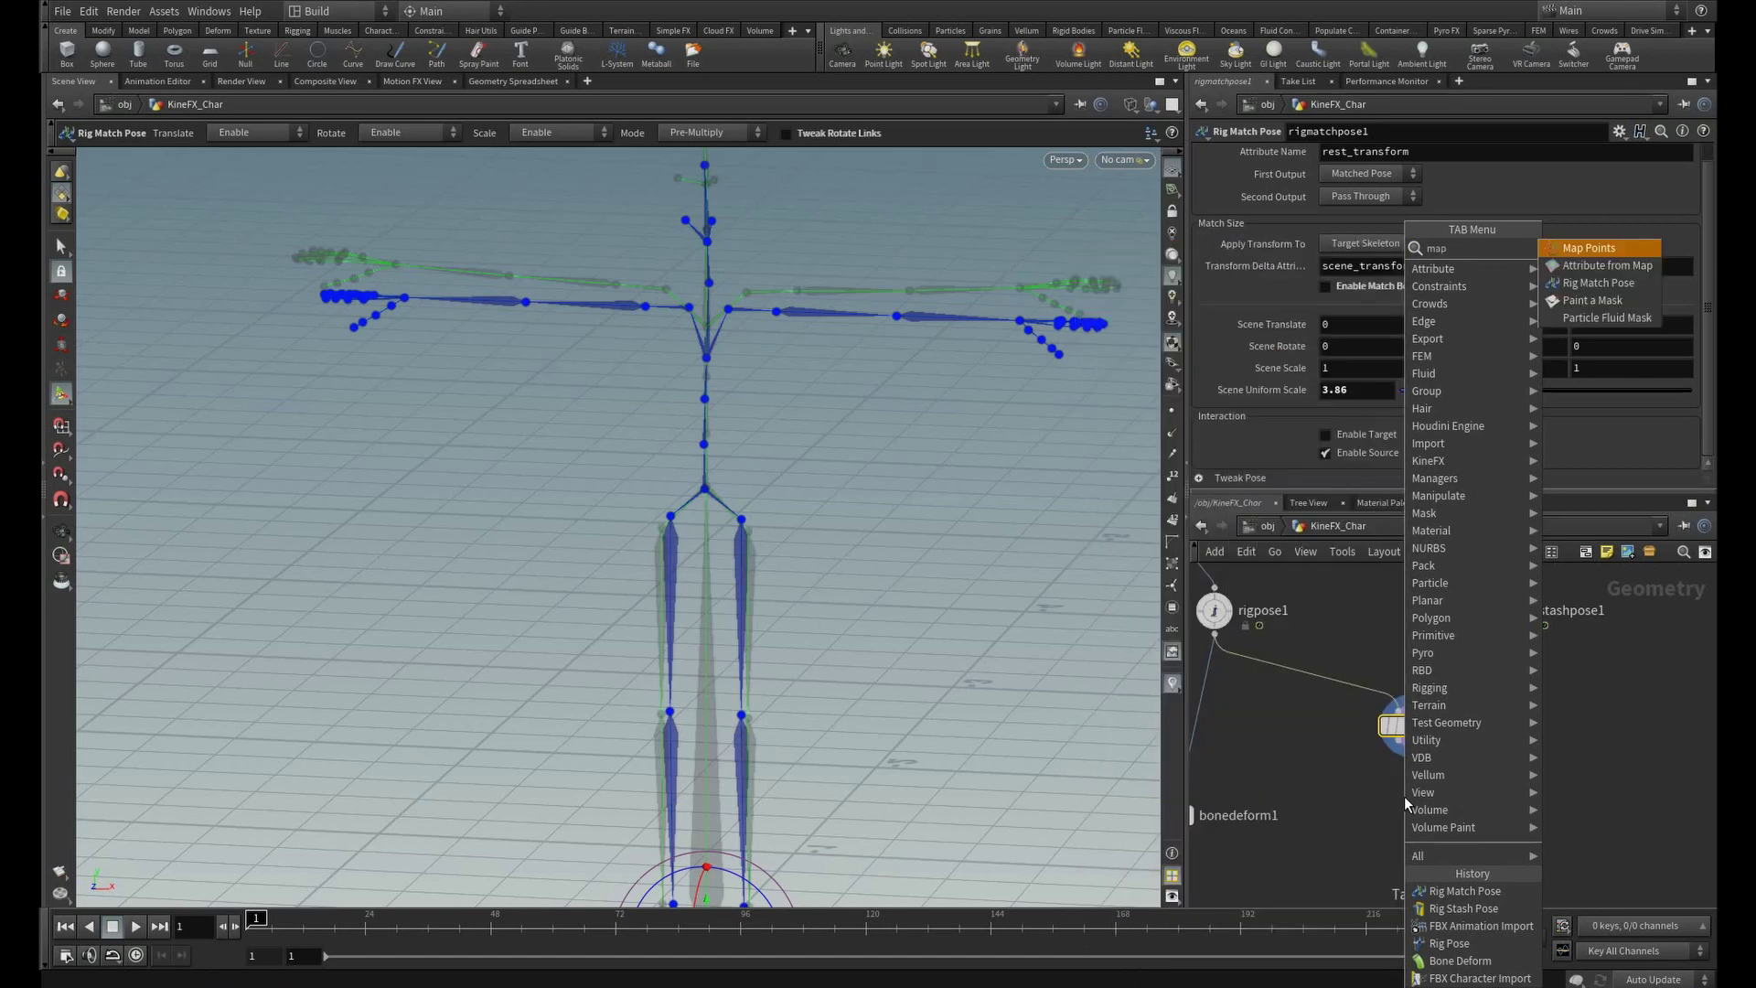
left_click(1592, 250)
left_click(1418, 804)
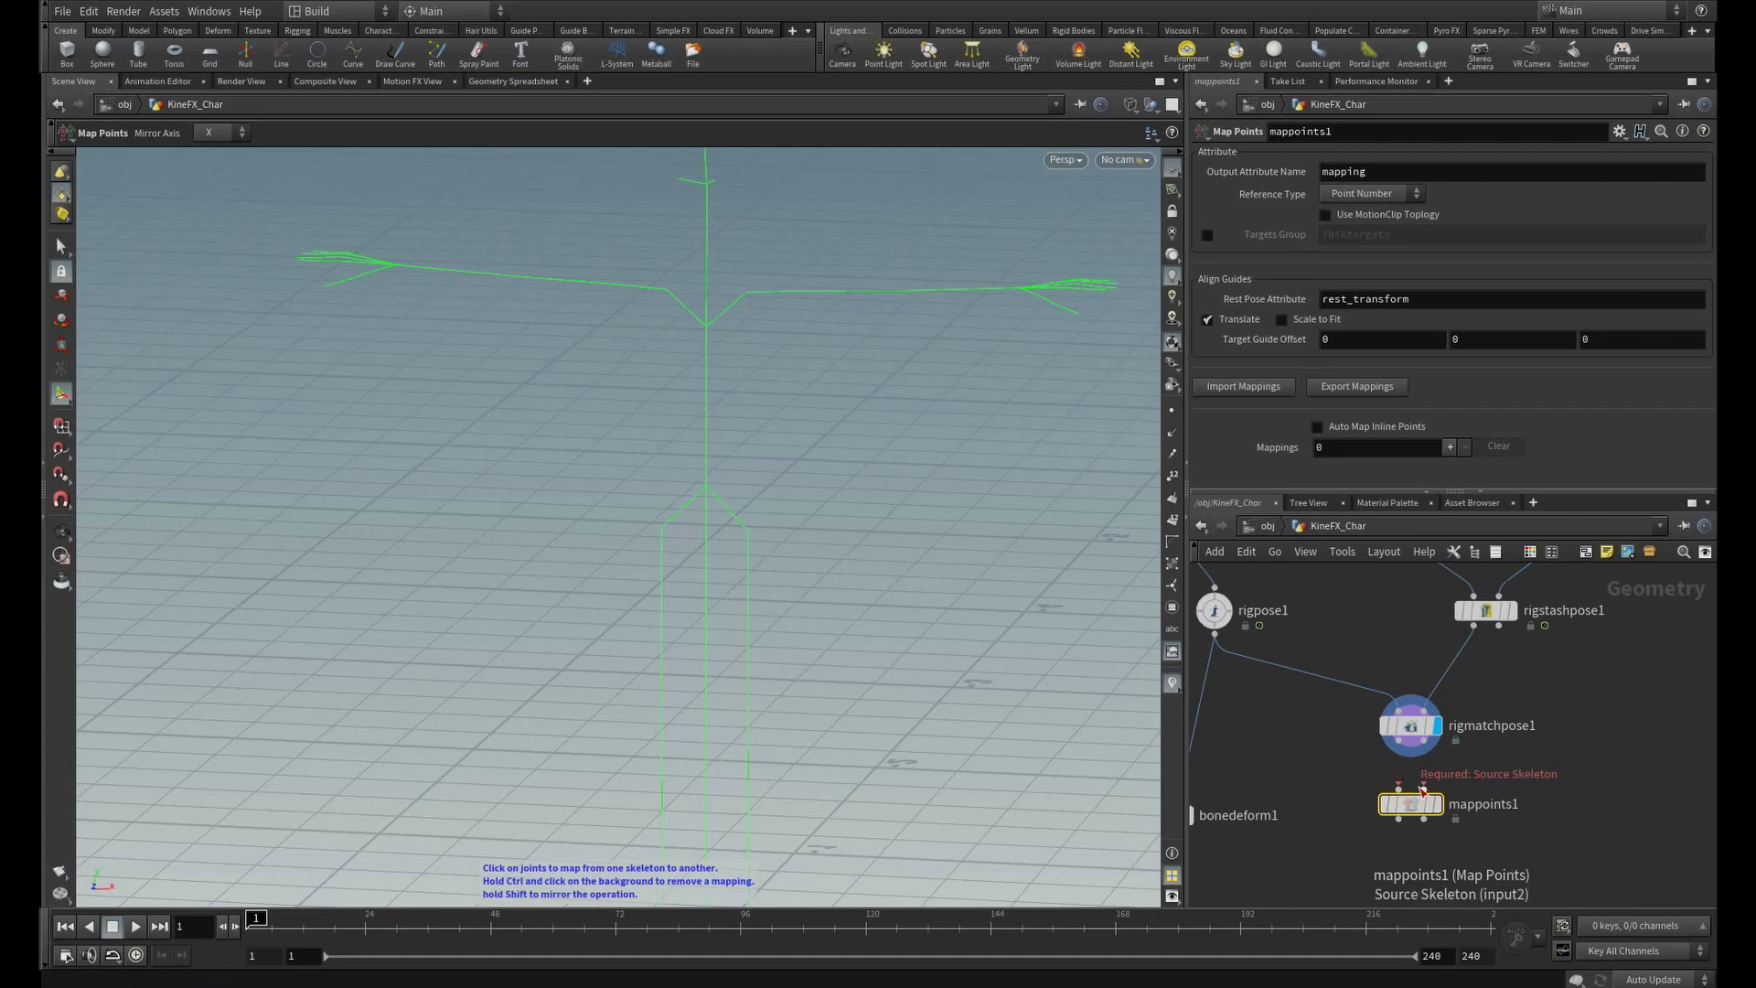
mouse_move(1403, 789)
left_mouse_down()
mouse_move(1400, 742)
mouse_move(1423, 792)
left_mouse_up()
- Try mapping the Root joint to mixamorig:Hips in the Map Points node and undo that mapping
left_click_drag(891, 414, 1033, 412, "alt")
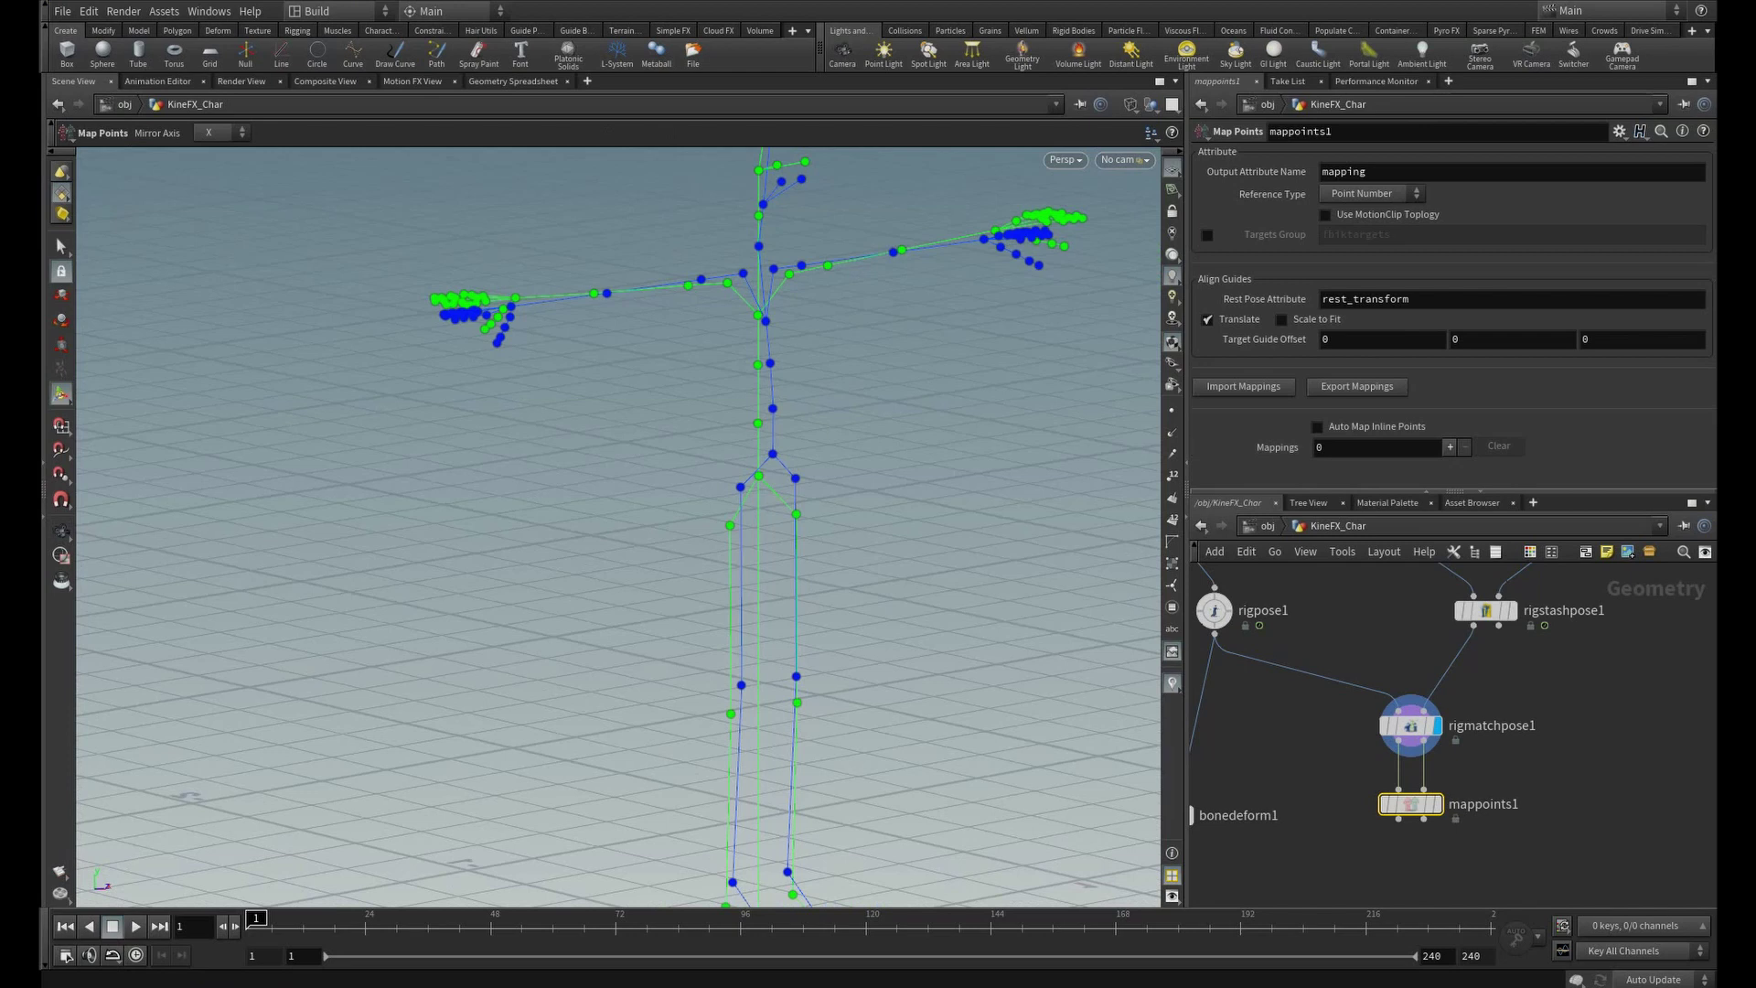
right_click_drag(691, 457, 1035, 525, "alt")
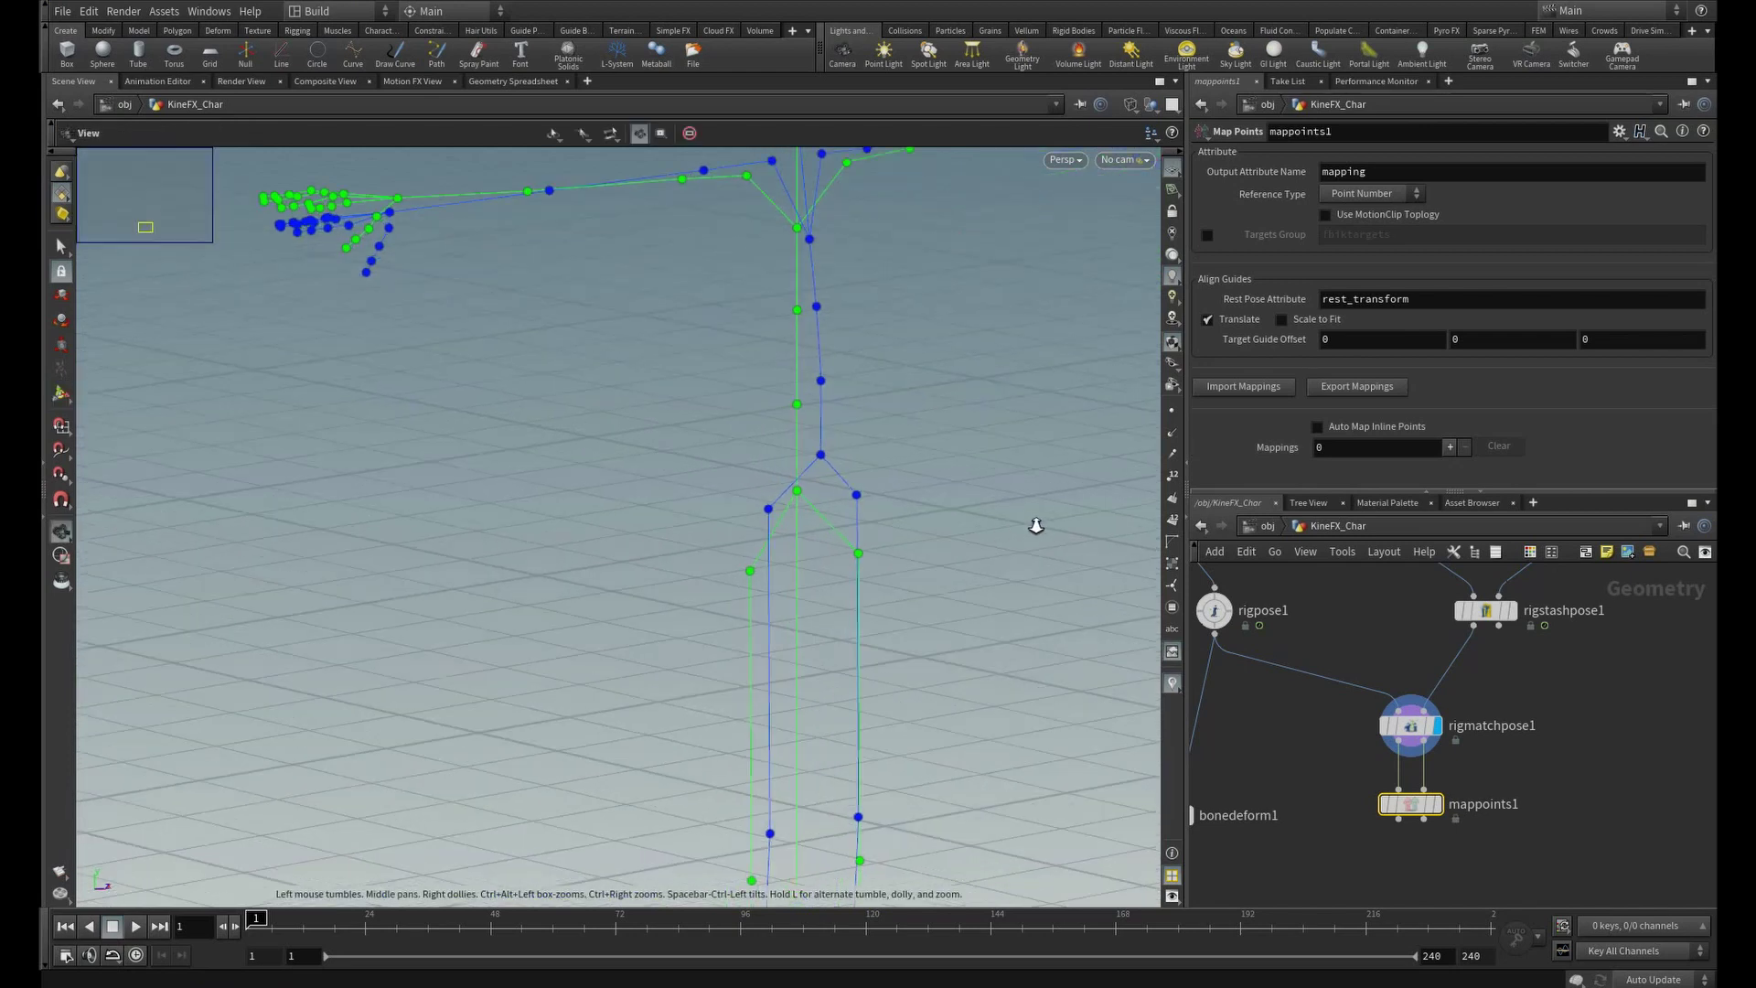
middle_click_drag(895, 525, 729, 539, "alt")
key("Return")
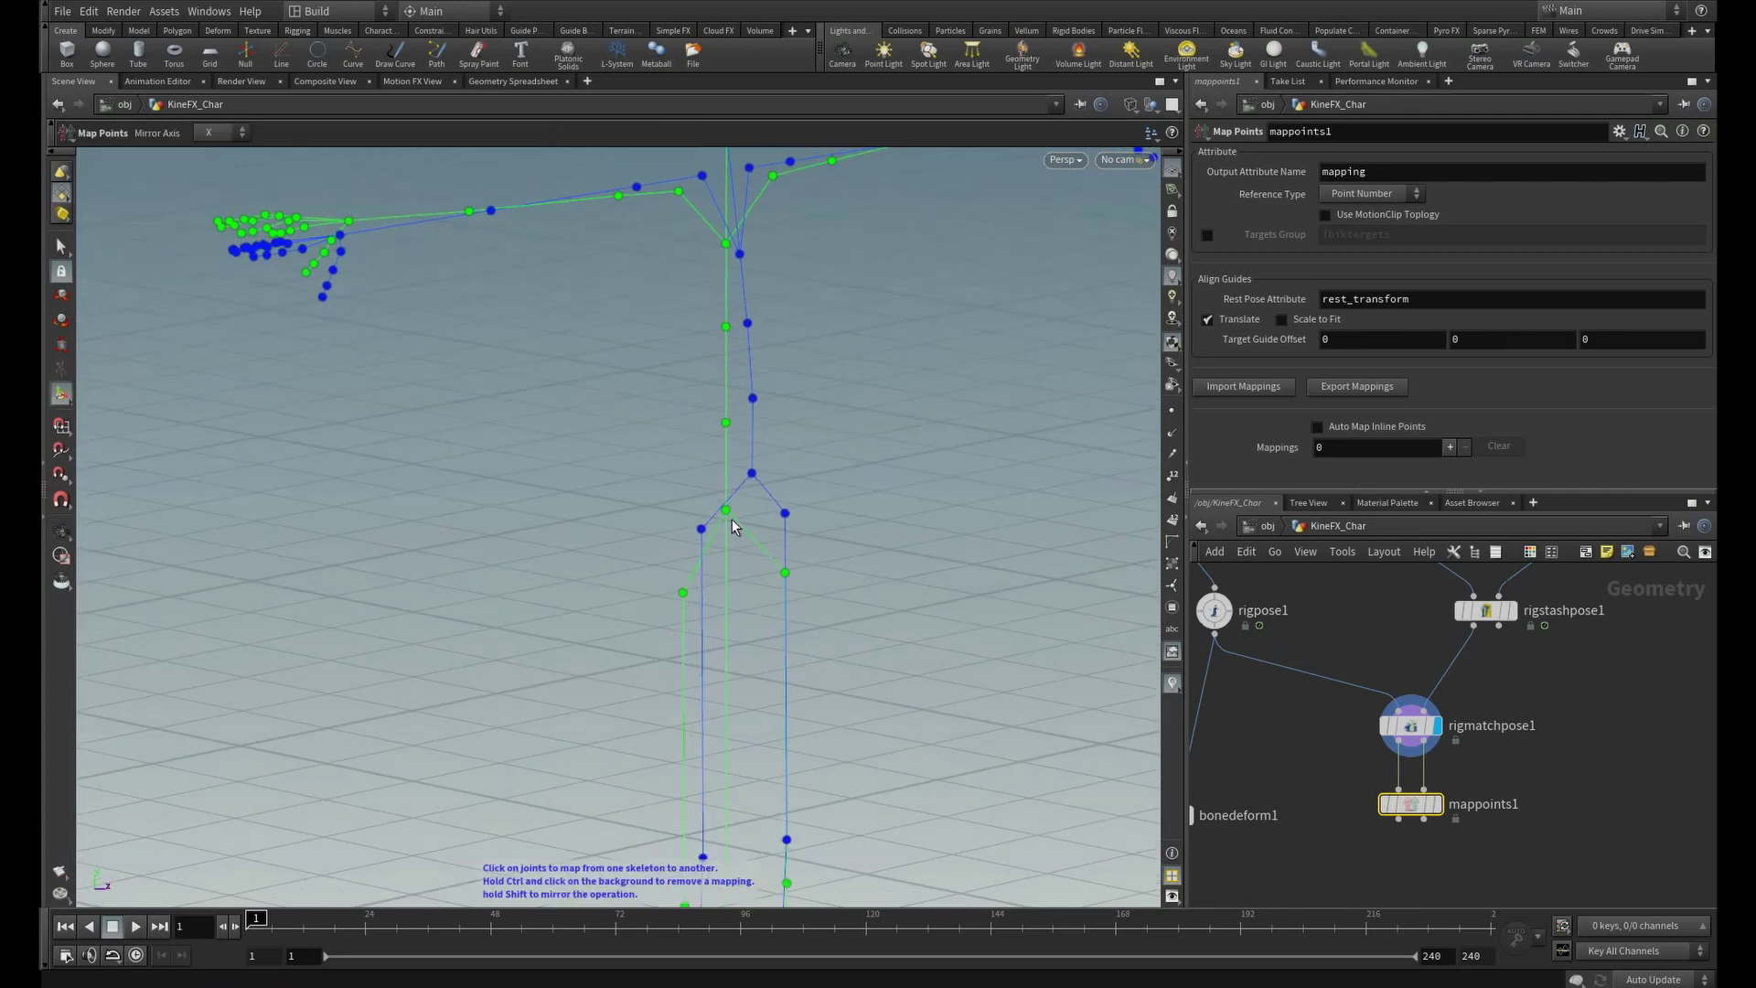
left_click(754, 475)
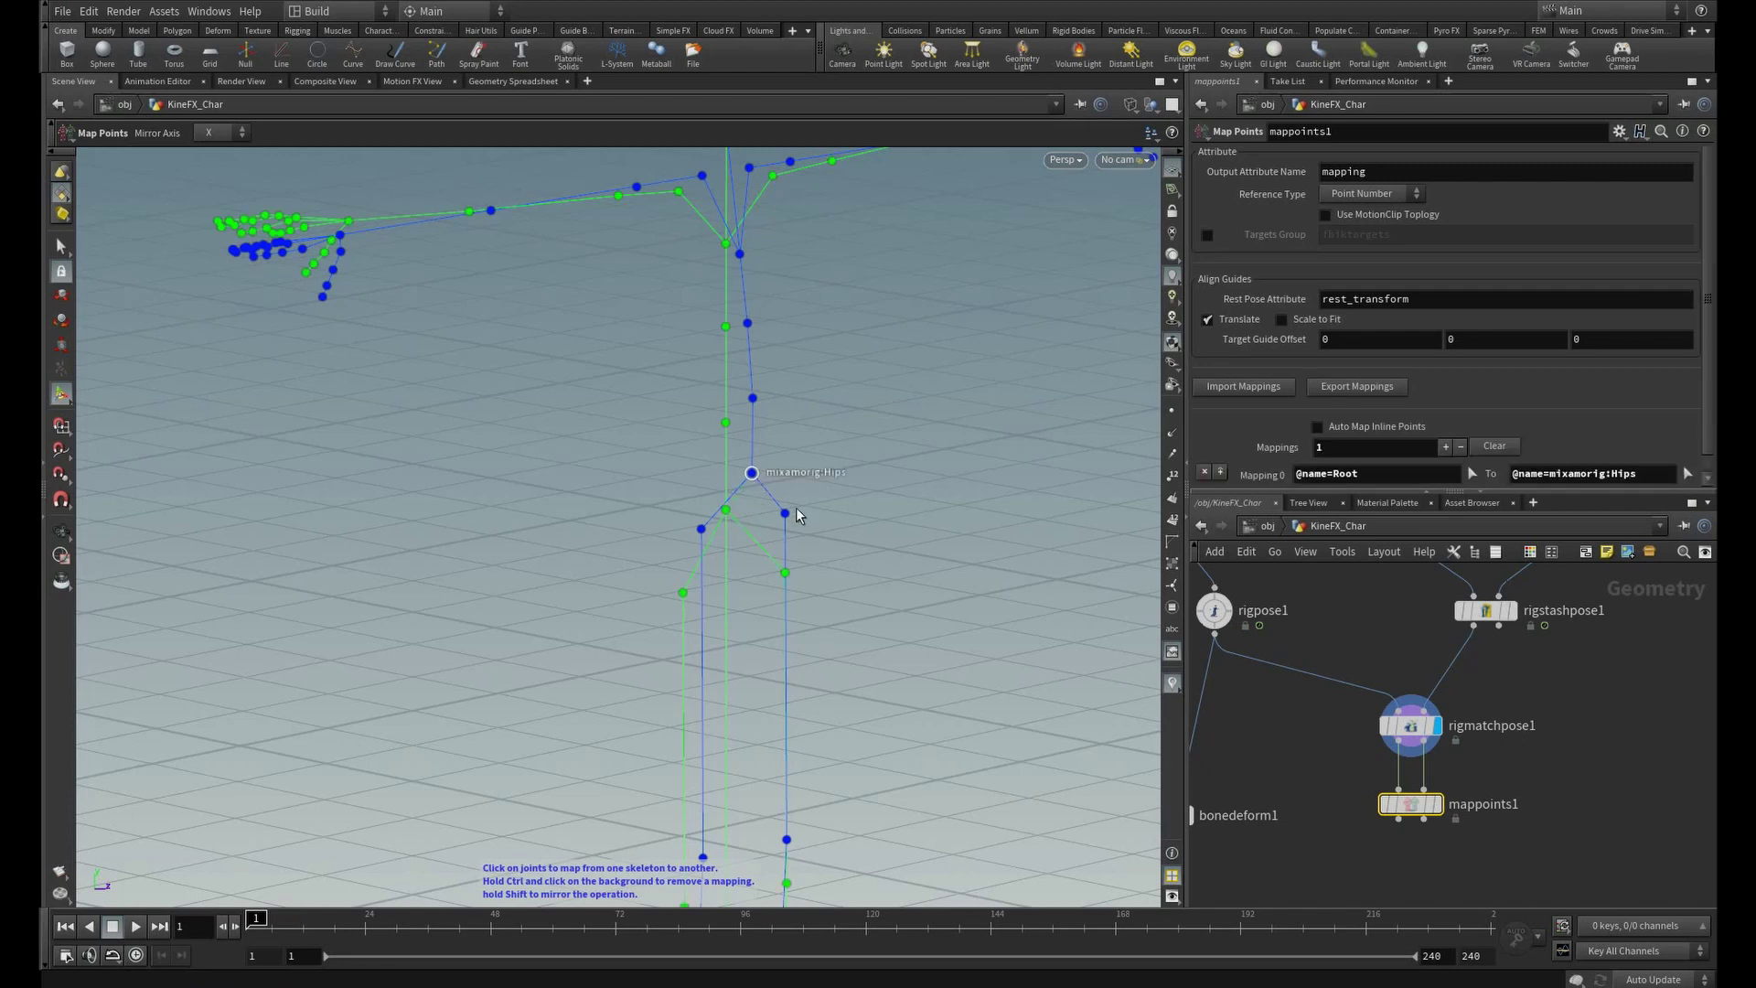
middle_click_drag(922, 496, 904, 556)
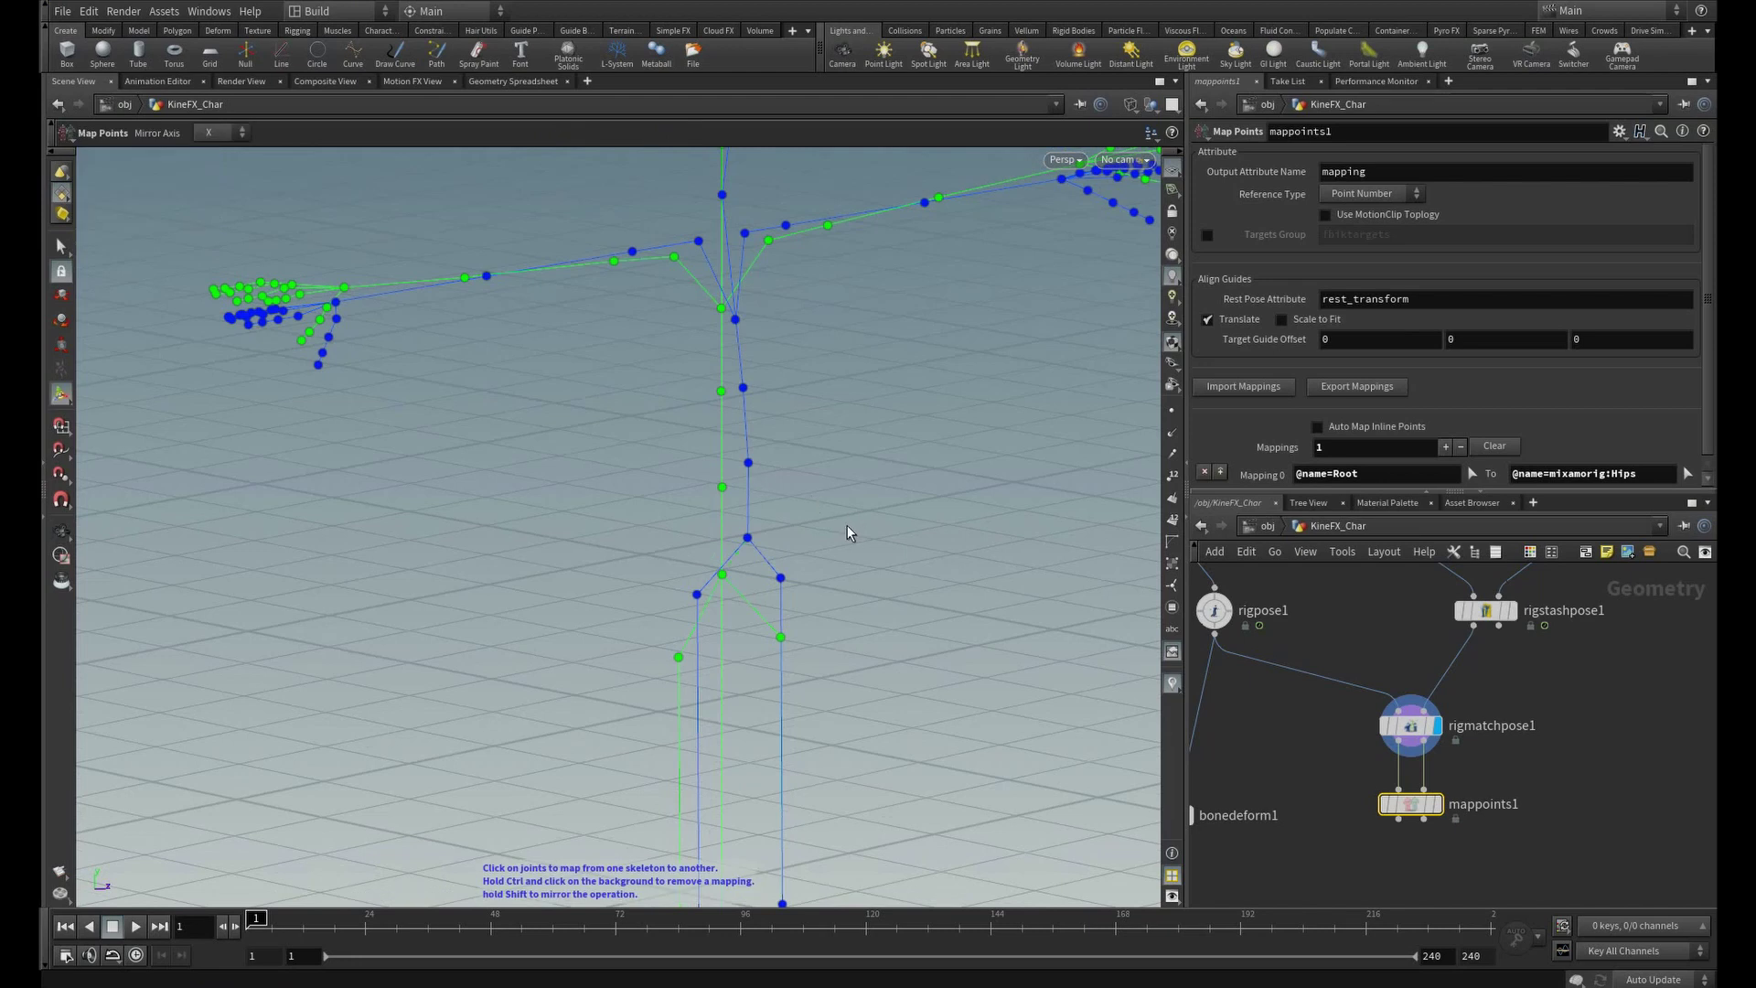
key("ctrl+z")
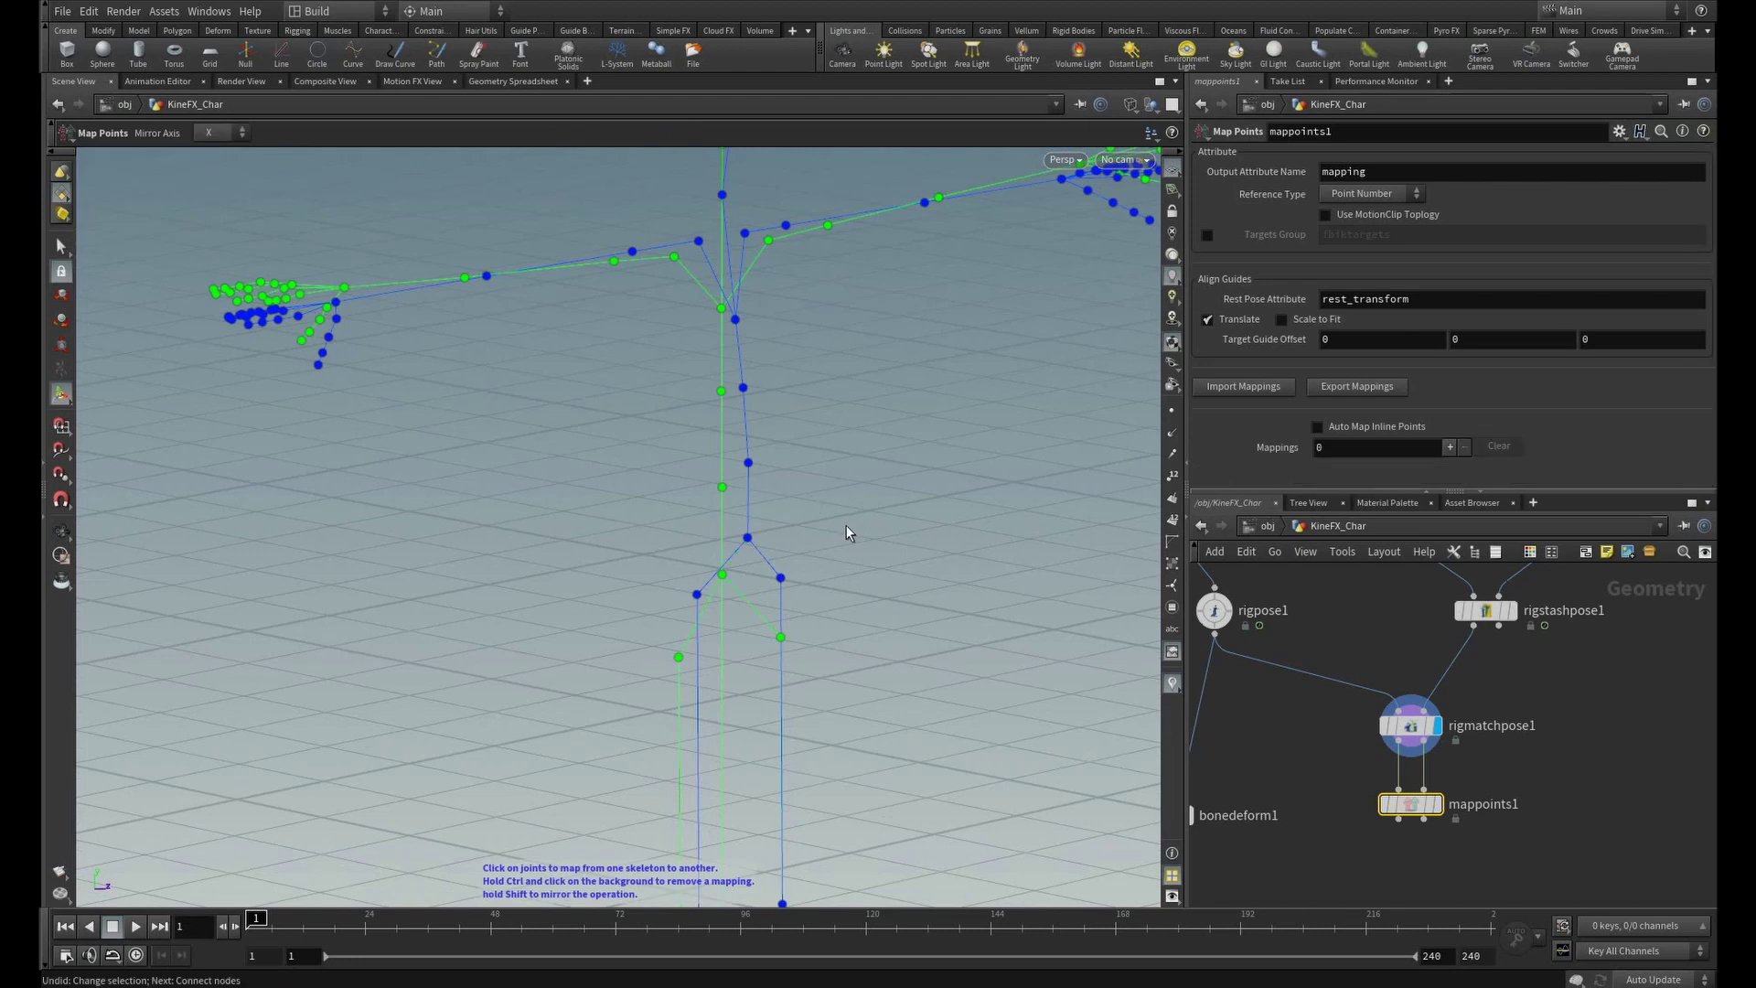
- Map Root to mixamorig:Hips, Spine01 to mixamorig:Spine and Spine02 to mixamorig:Spine1 between the two skeletons
left_click(749, 539)
left_click(722, 576)
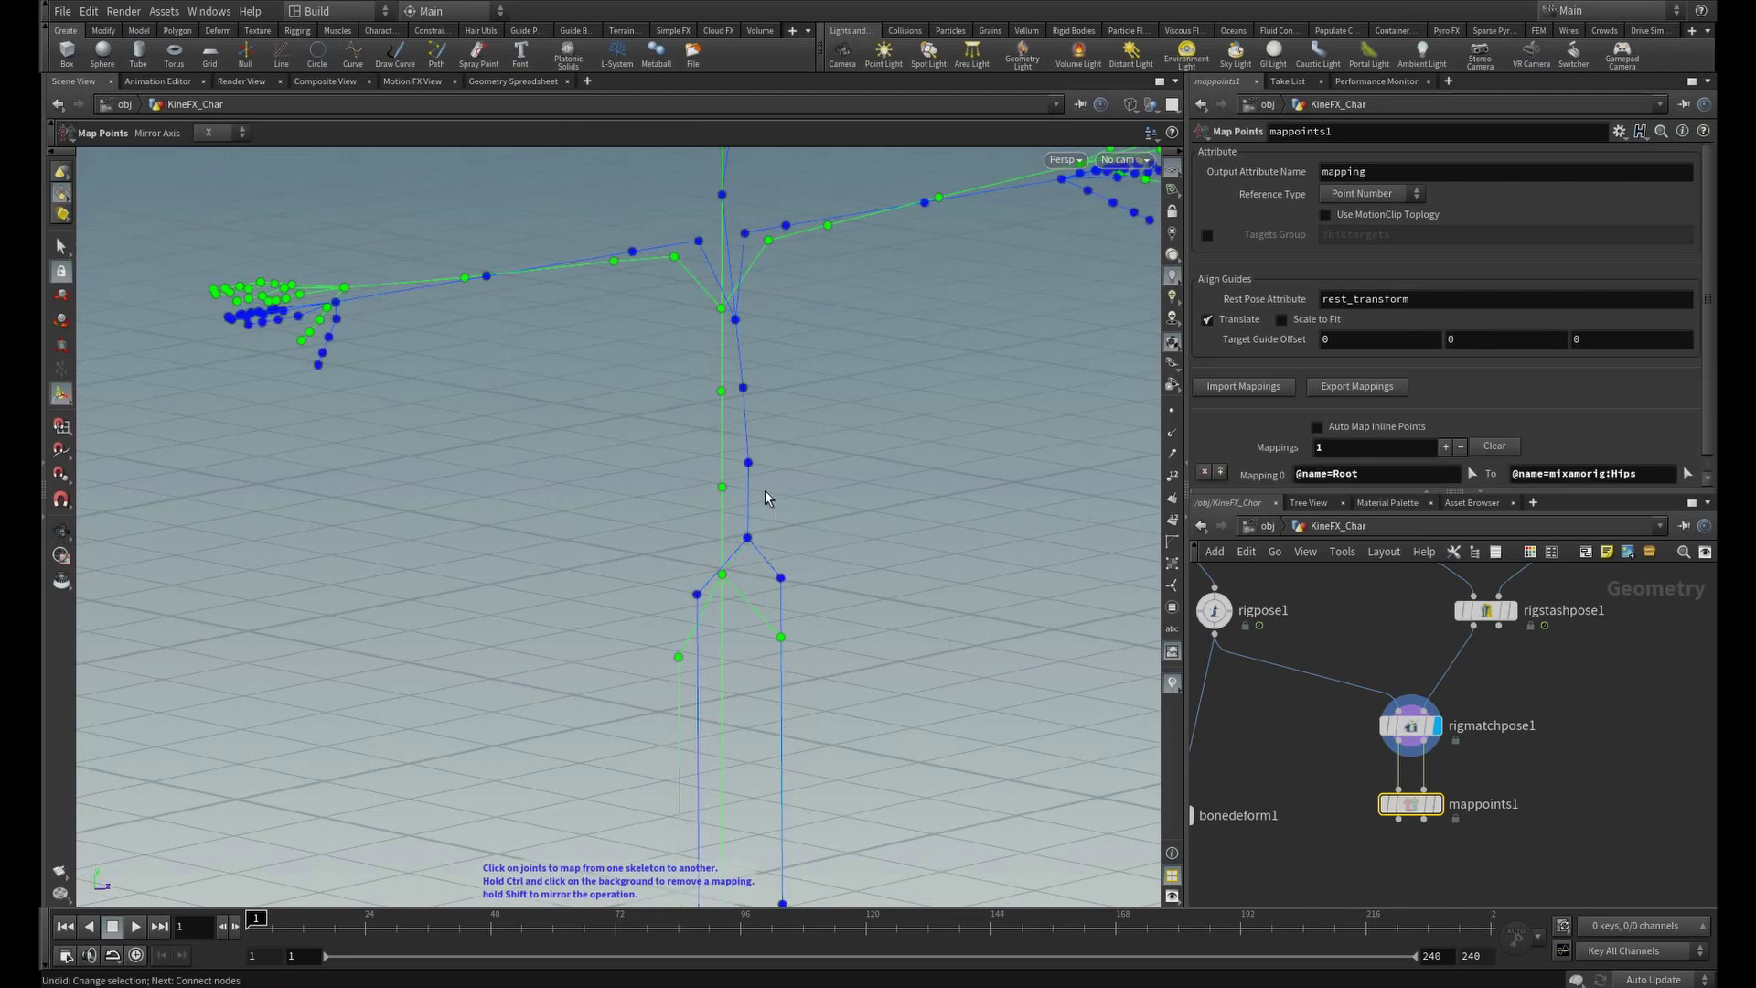
left_click(748, 463)
left_click(721, 486)
left_click(744, 388)
left_click(720, 391)
middle_click_drag(772, 310, 763, 406)
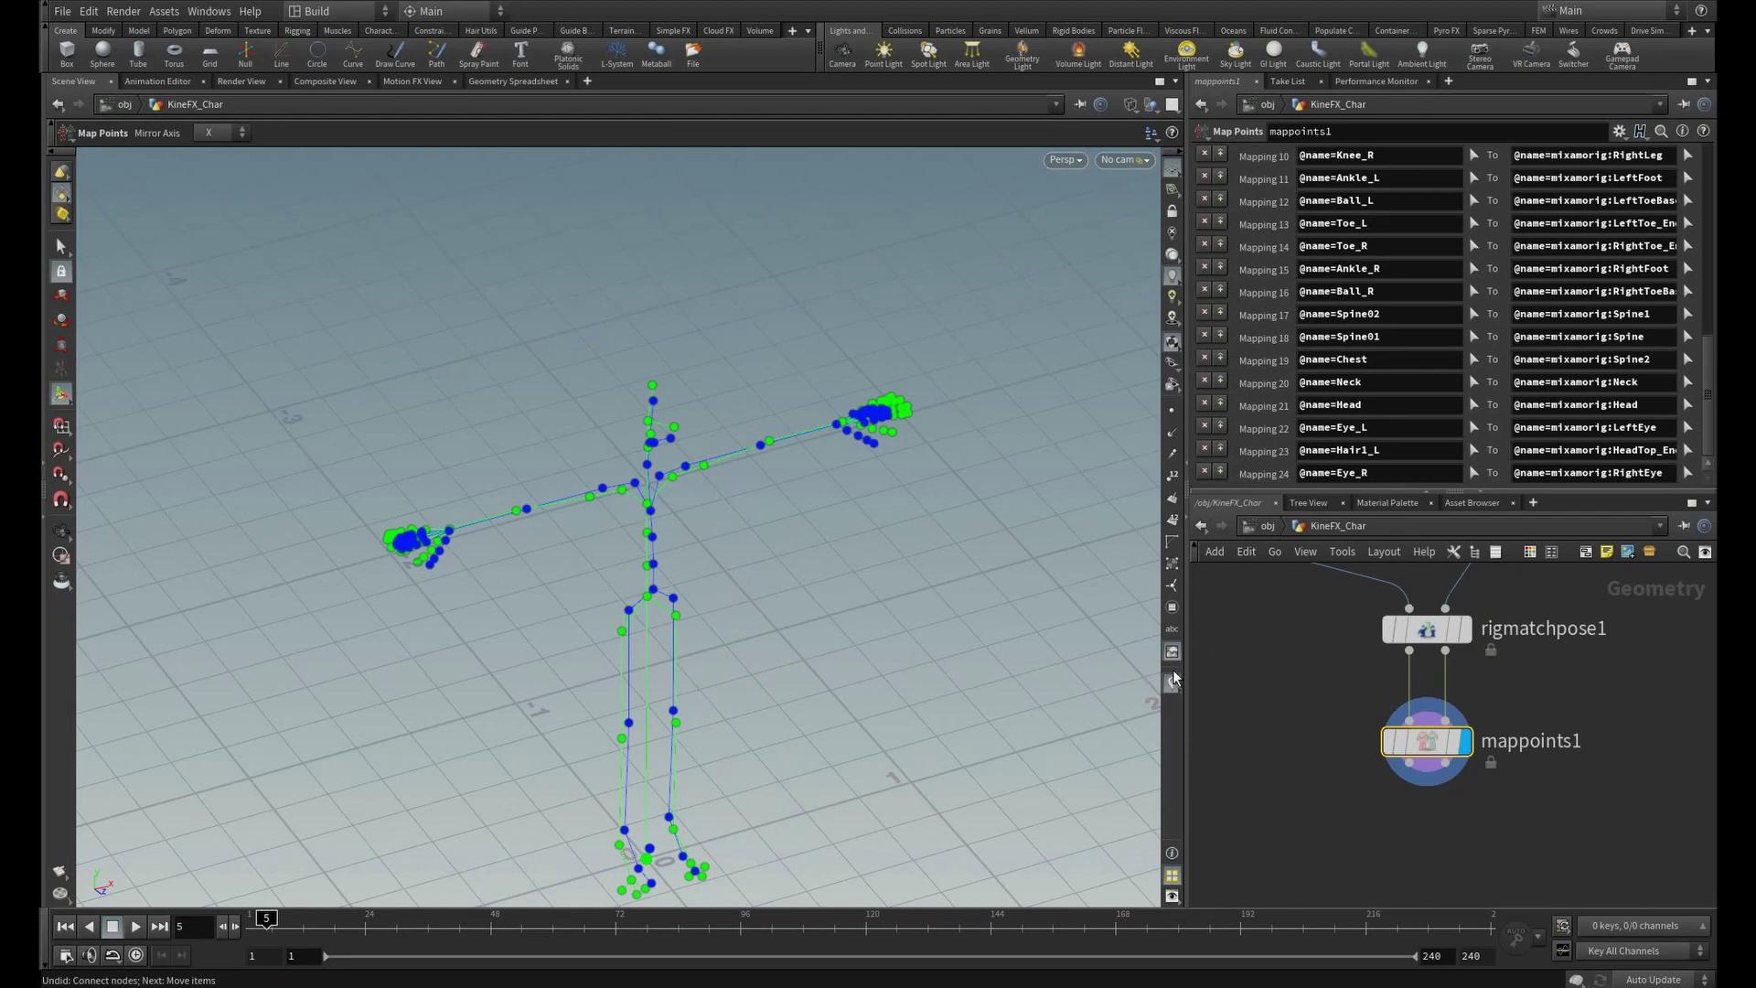
- Display the first FBX Animation Import node, scrub through the source animation, and switch the display back to the Map Points node
left_click(1173, 680)
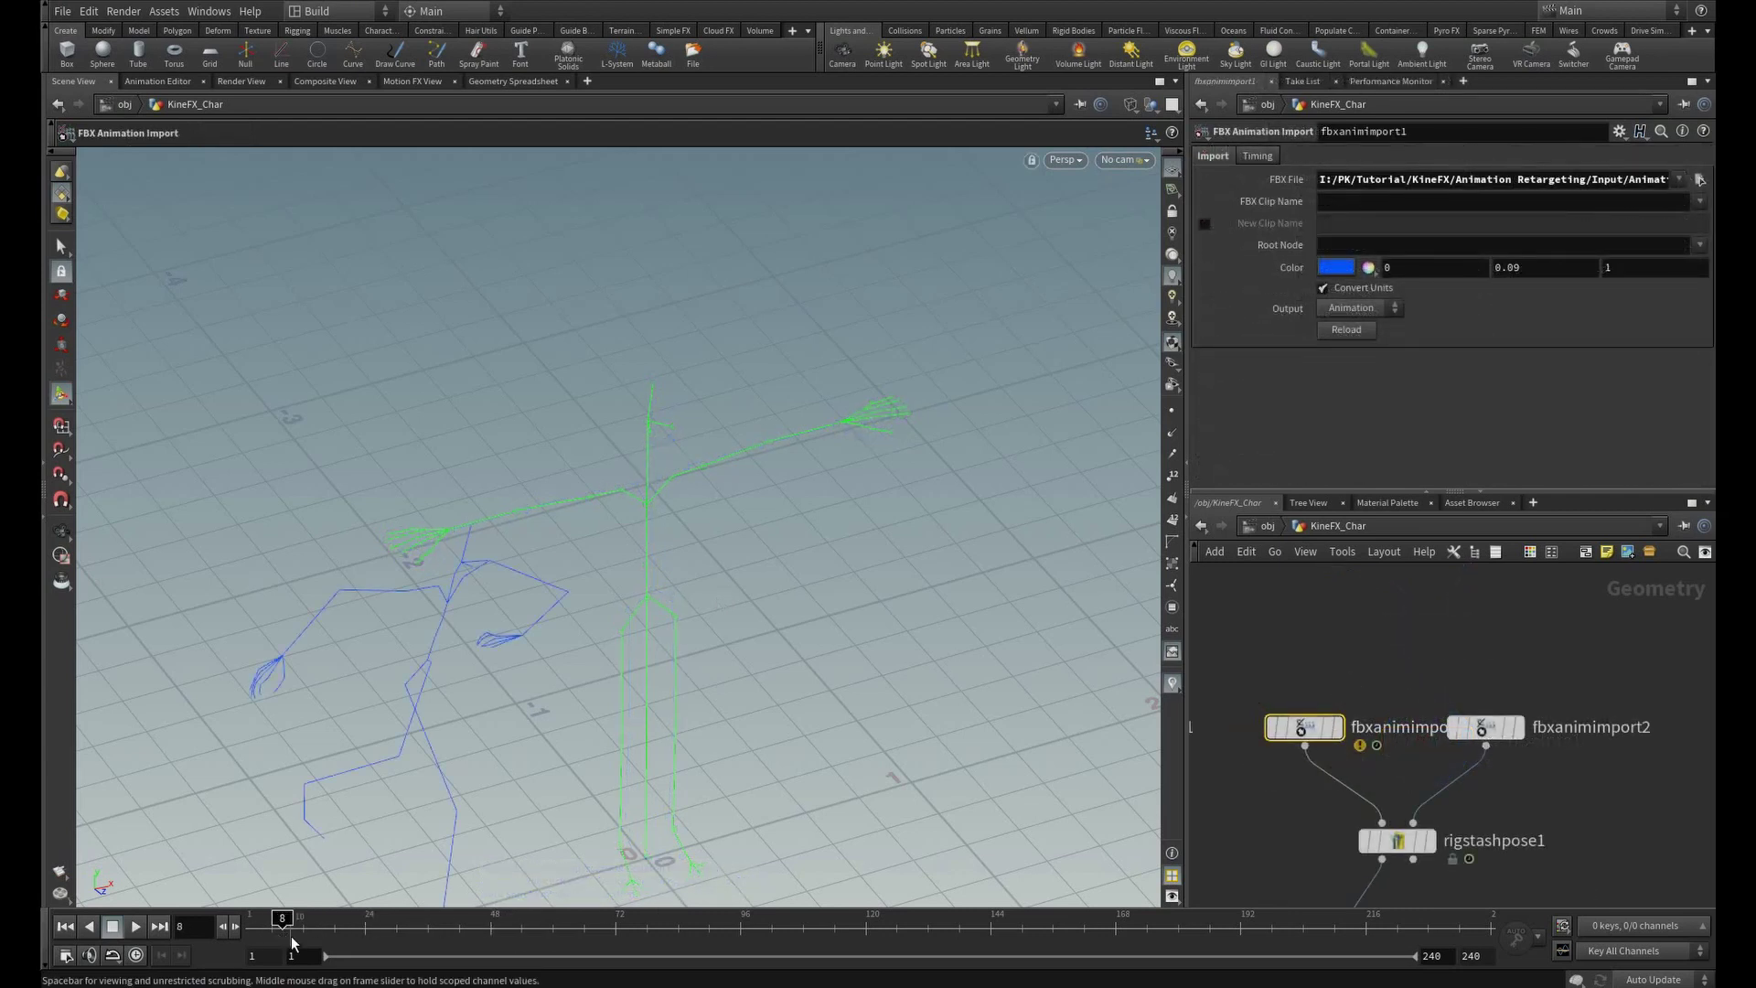
left_click(1341, 729)
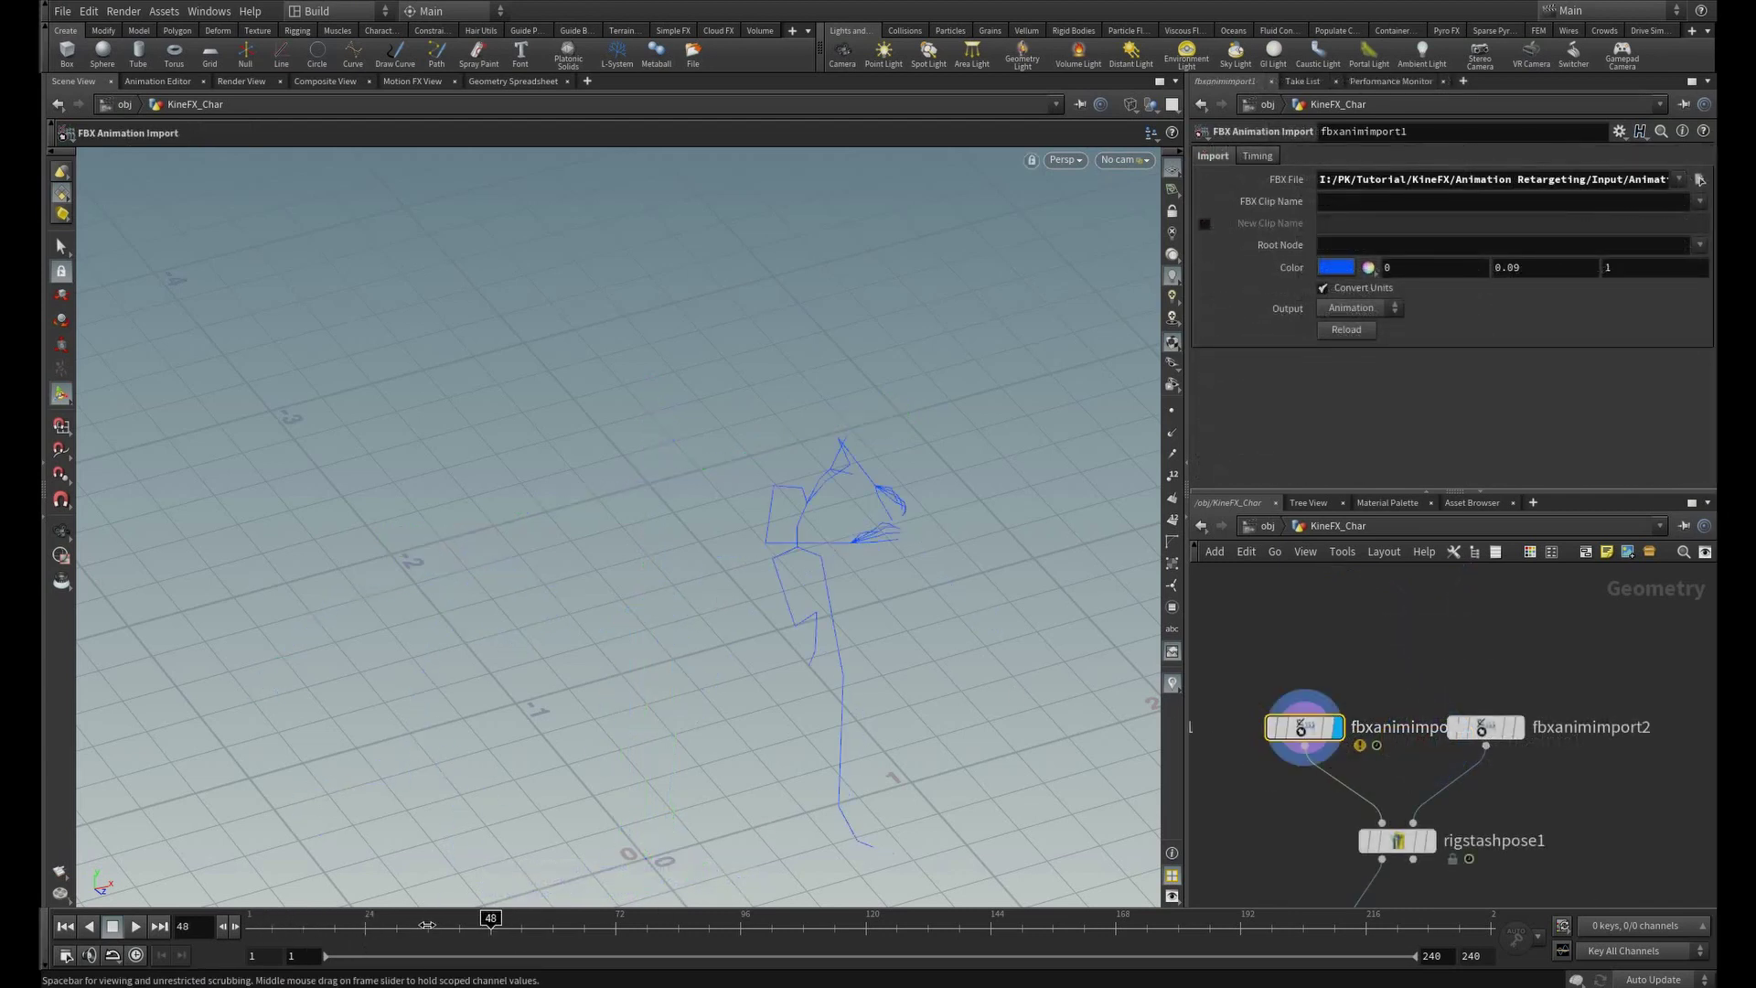
left_click_drag(462, 921, 476, 921)
middle_click_drag(1553, 855, 1564, 668)
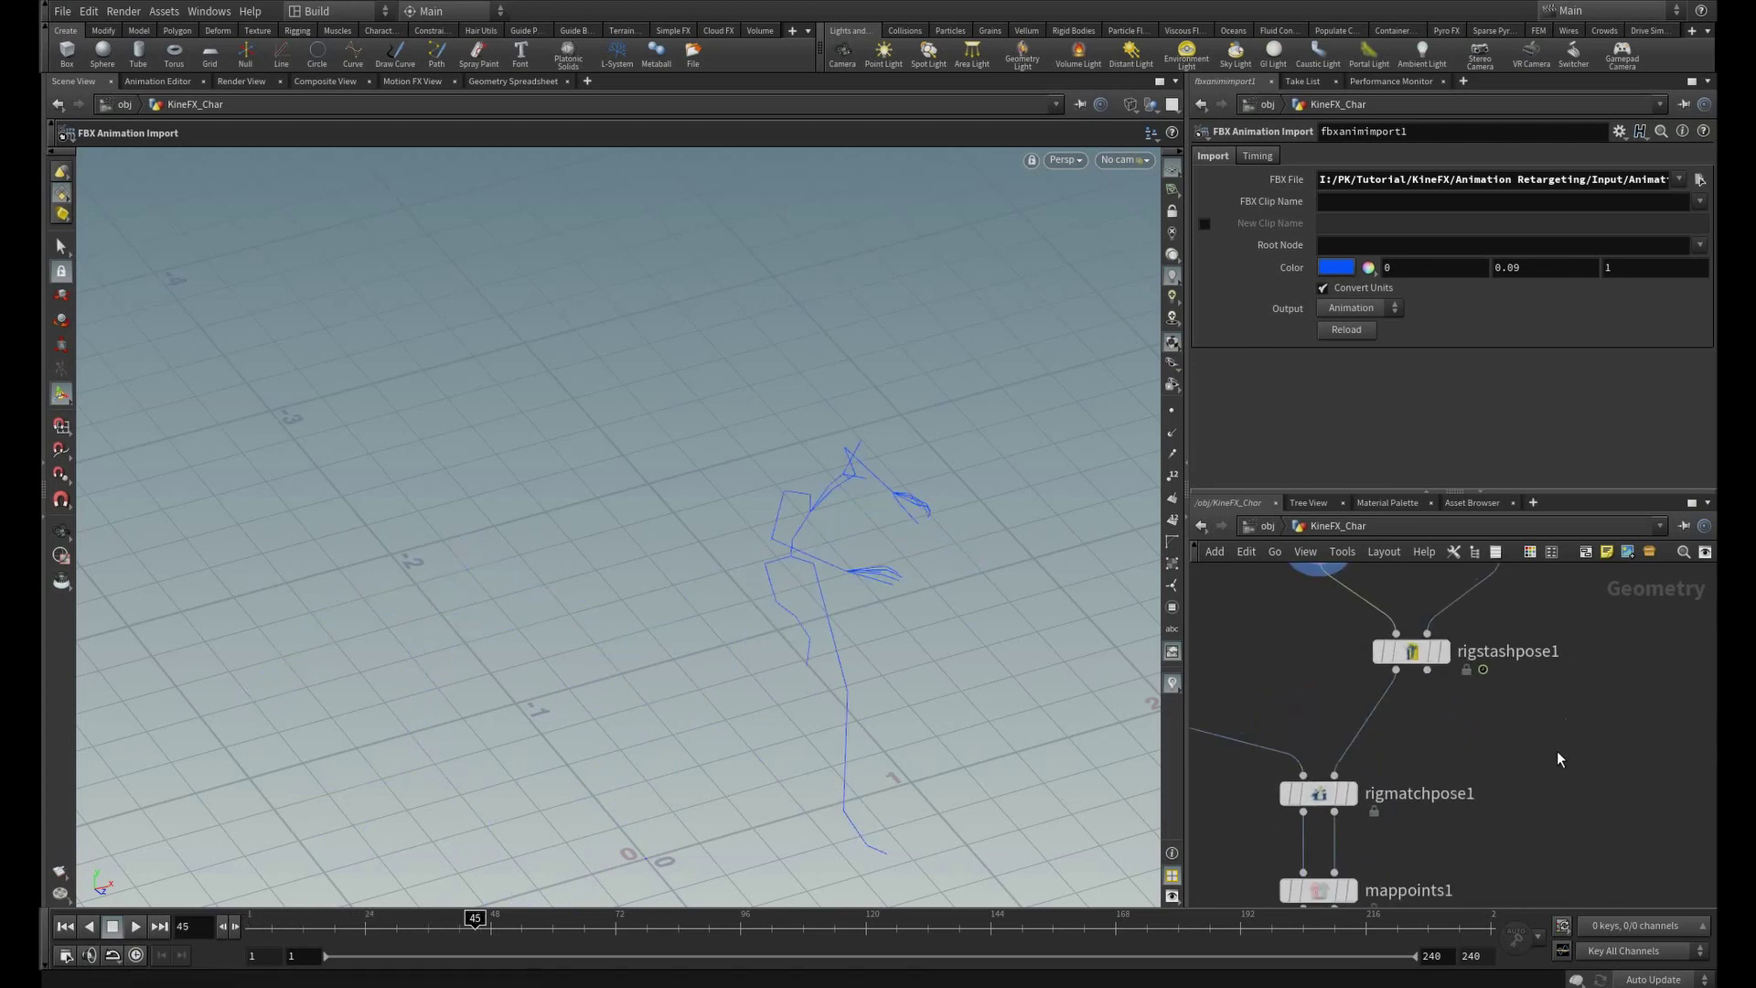
middle_click_drag(1558, 757, 1592, 582)
left_click(1374, 720)
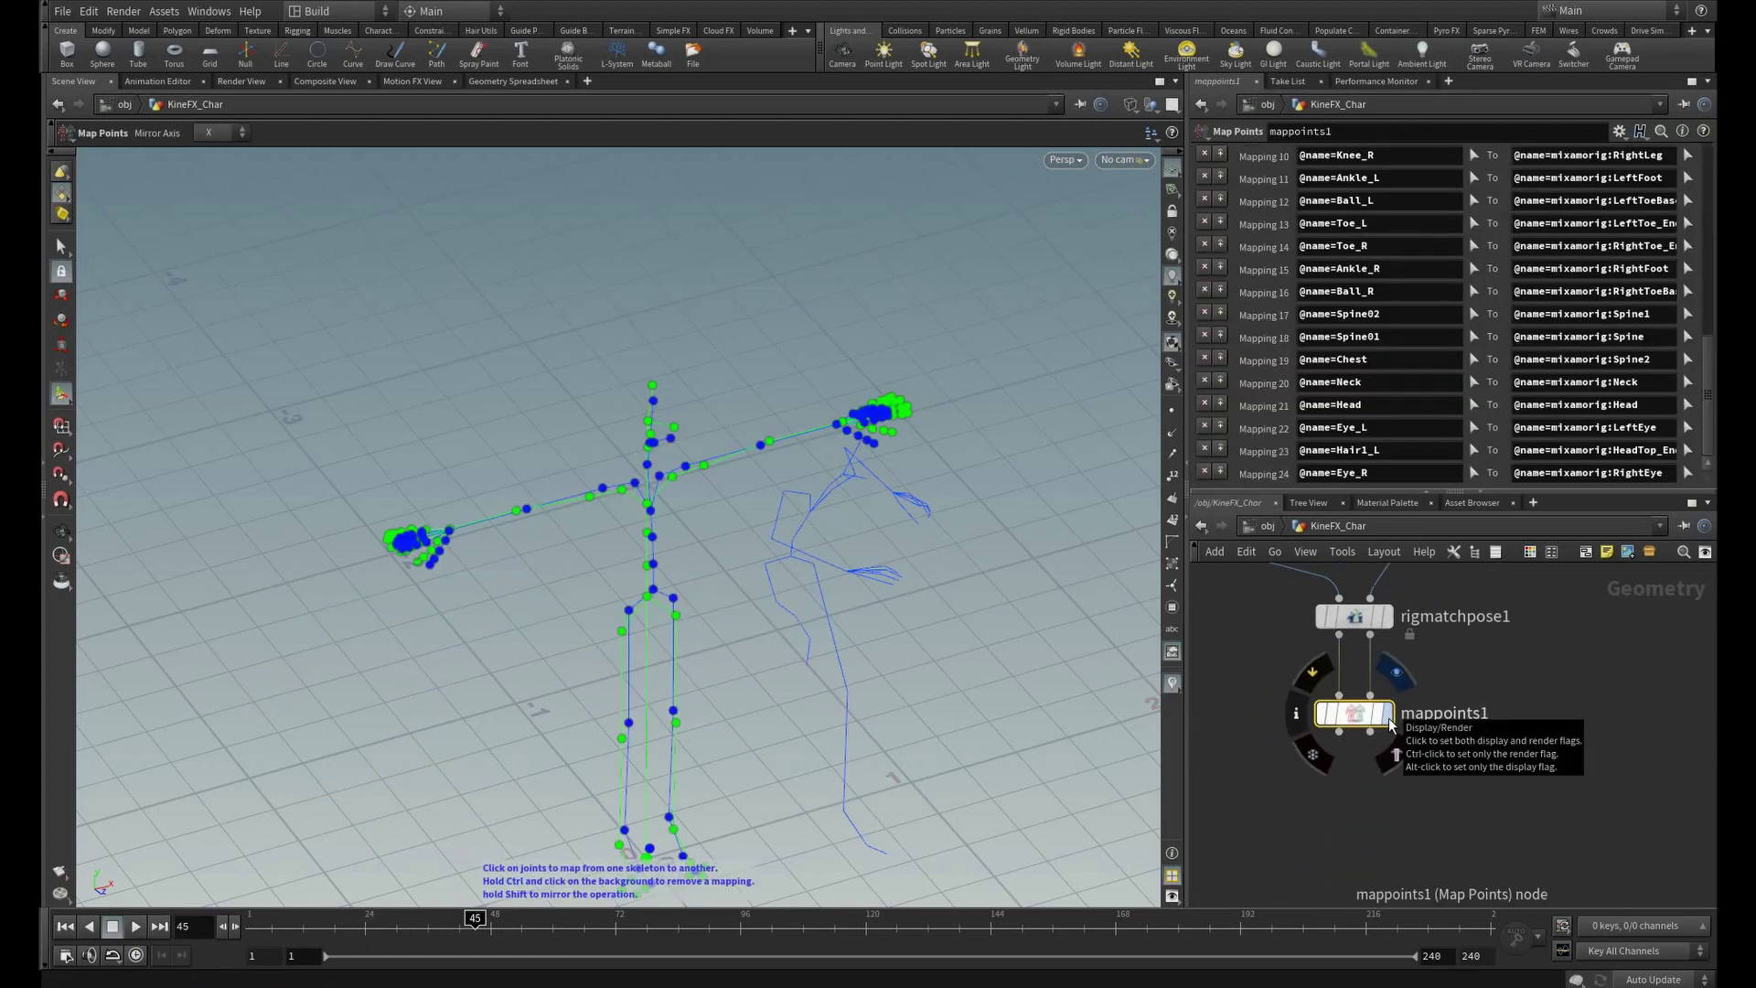
left_click(1391, 723)
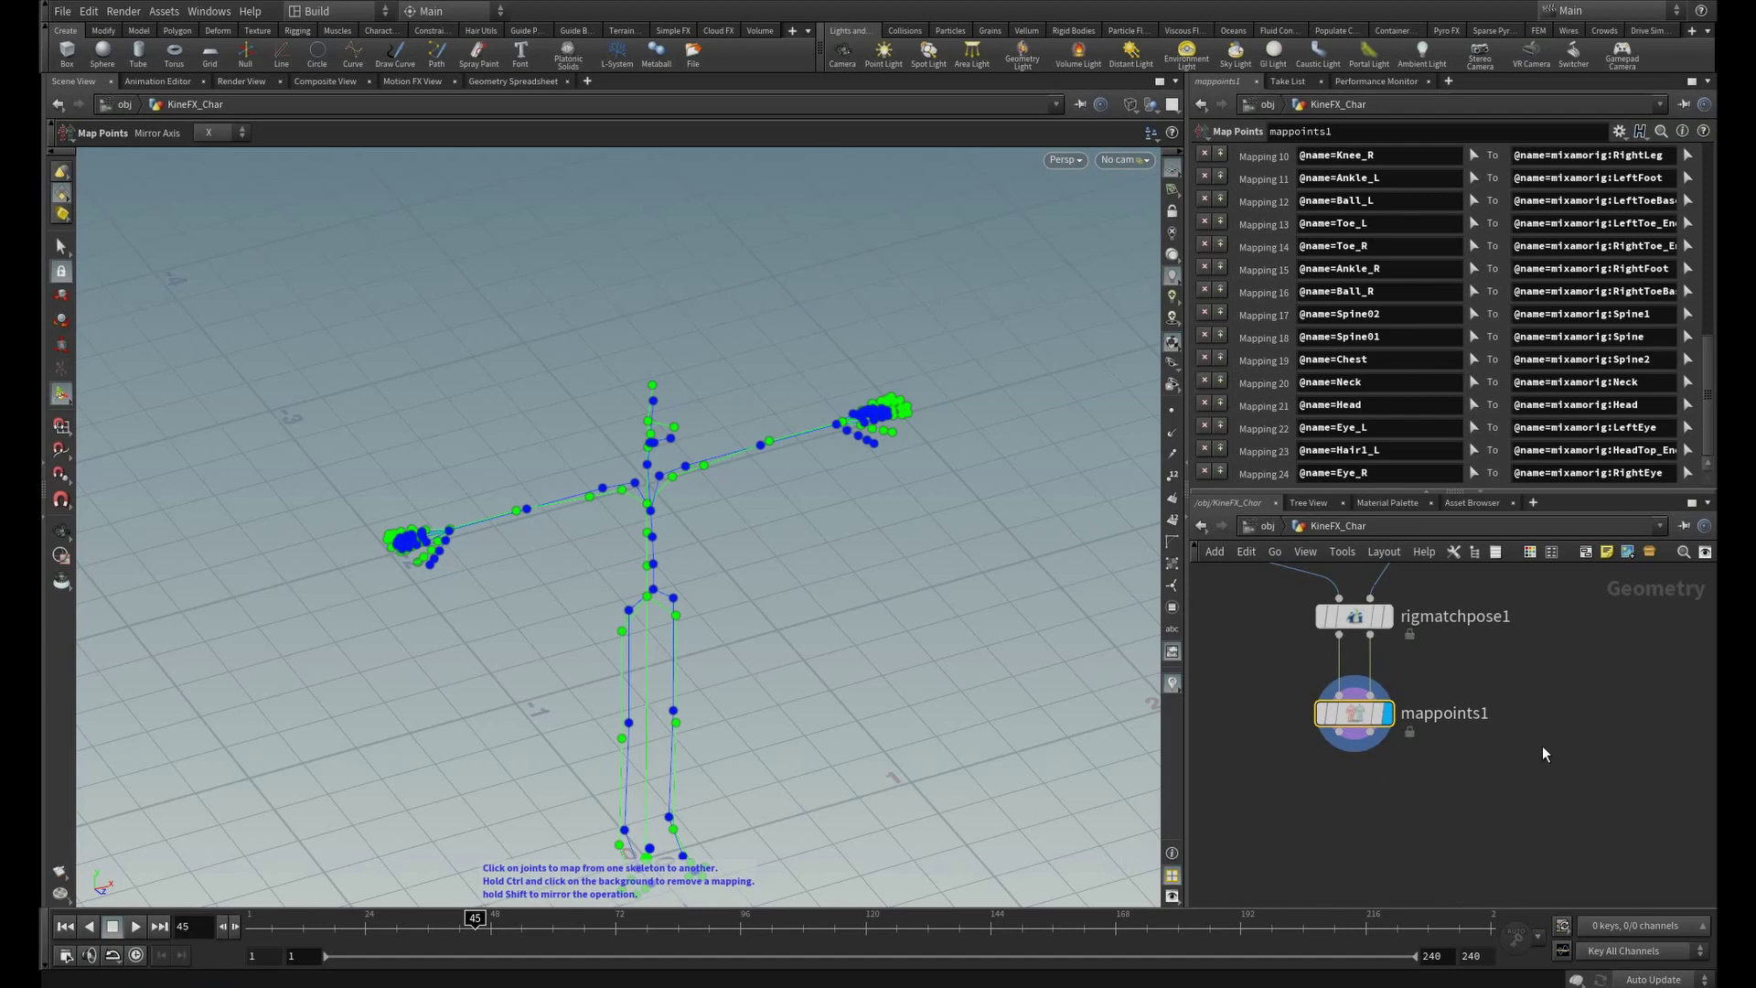
- Add a Full Body IK node below Map Points, wire both Map Points outputs into it, display it, and scrub to frame 73
key("Tab")
type("full")
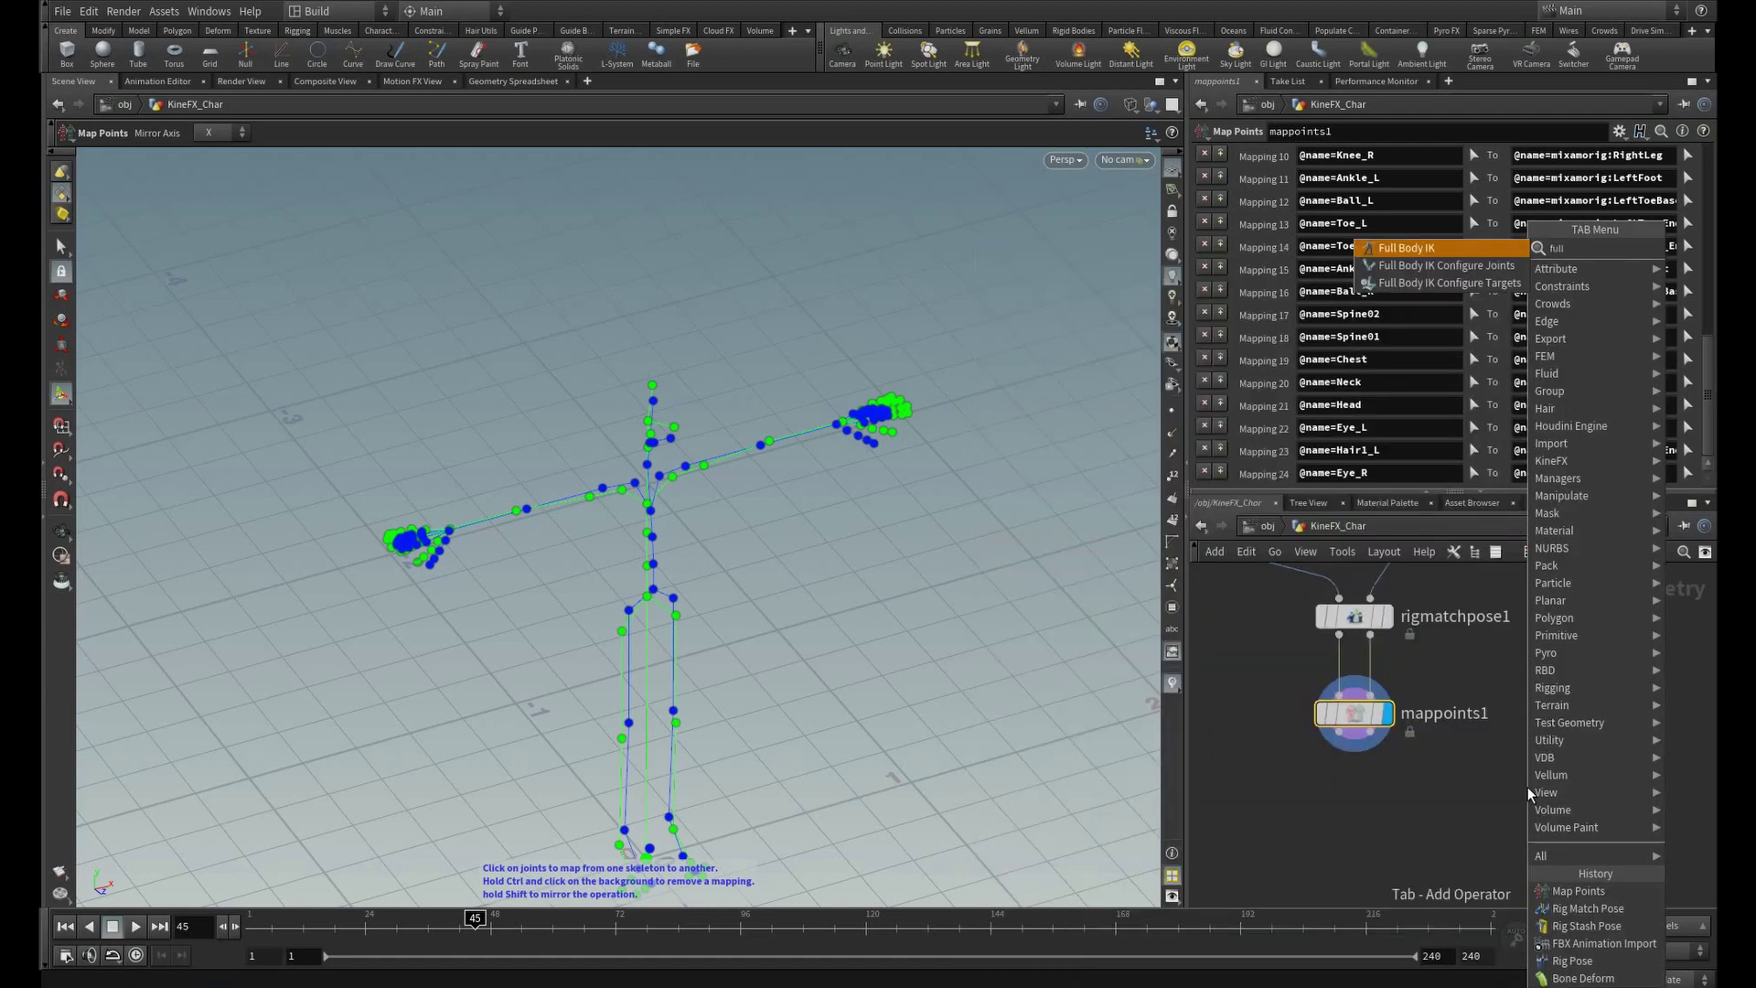
key("Return")
left_click(1353, 789)
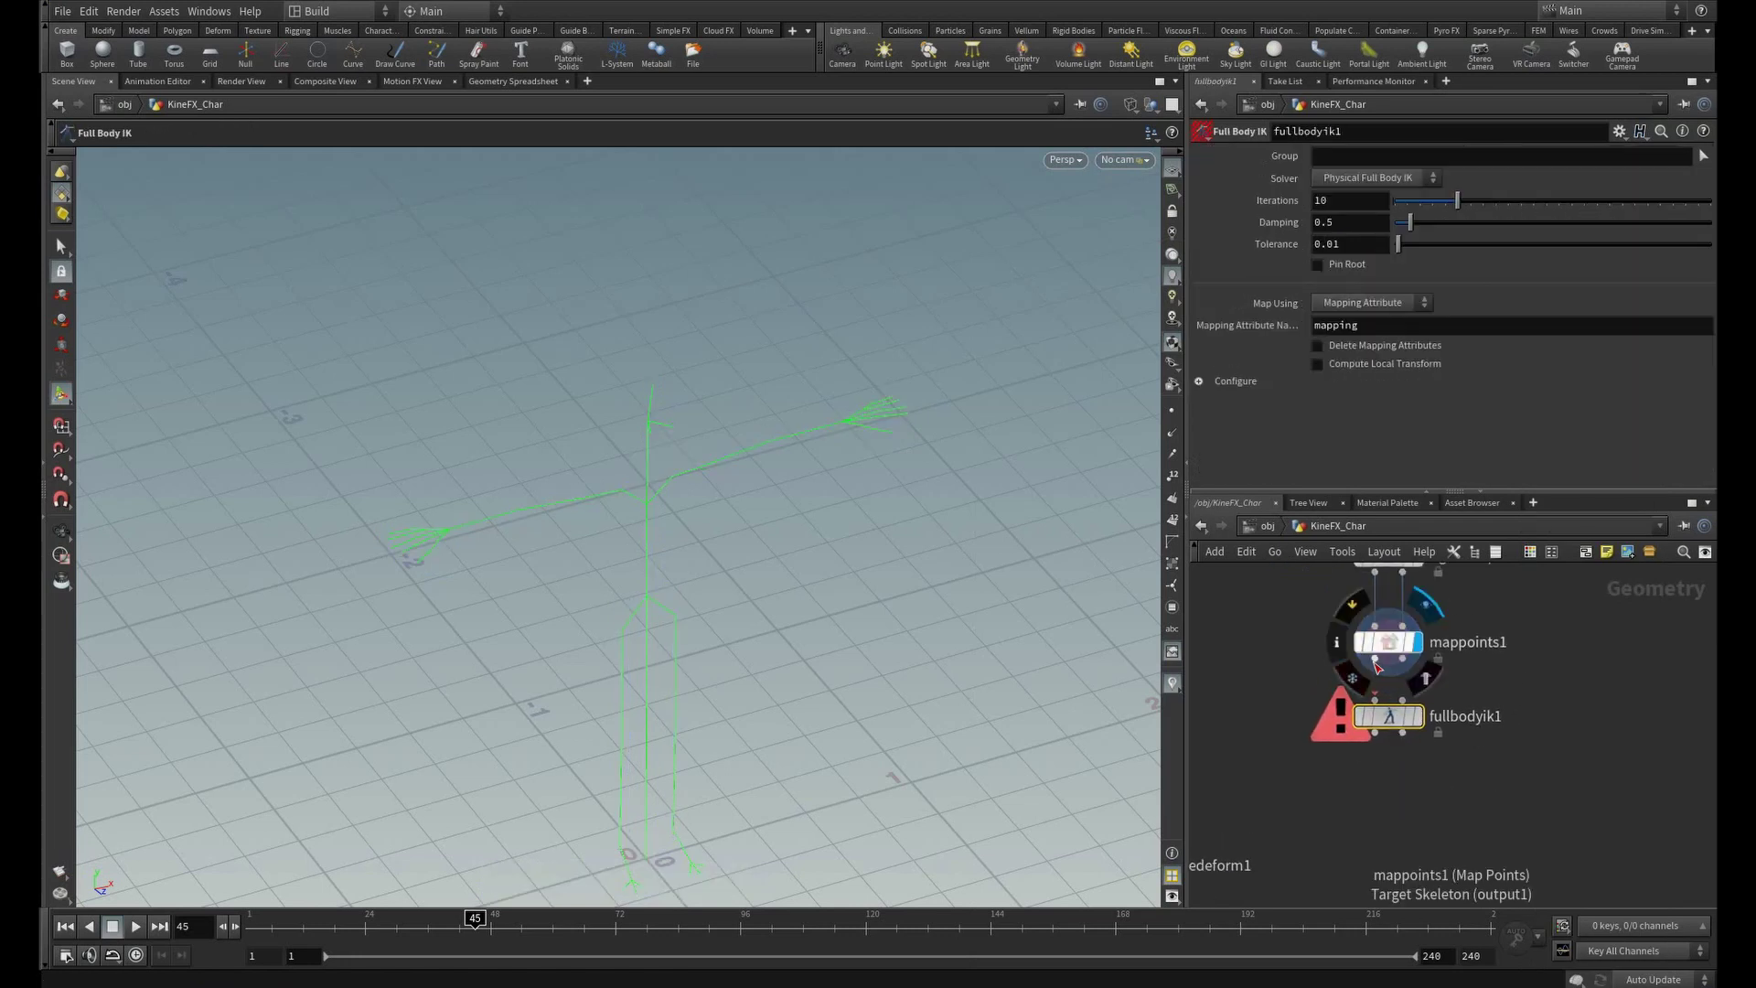
left_click_drag(1377, 671, 1402, 700)
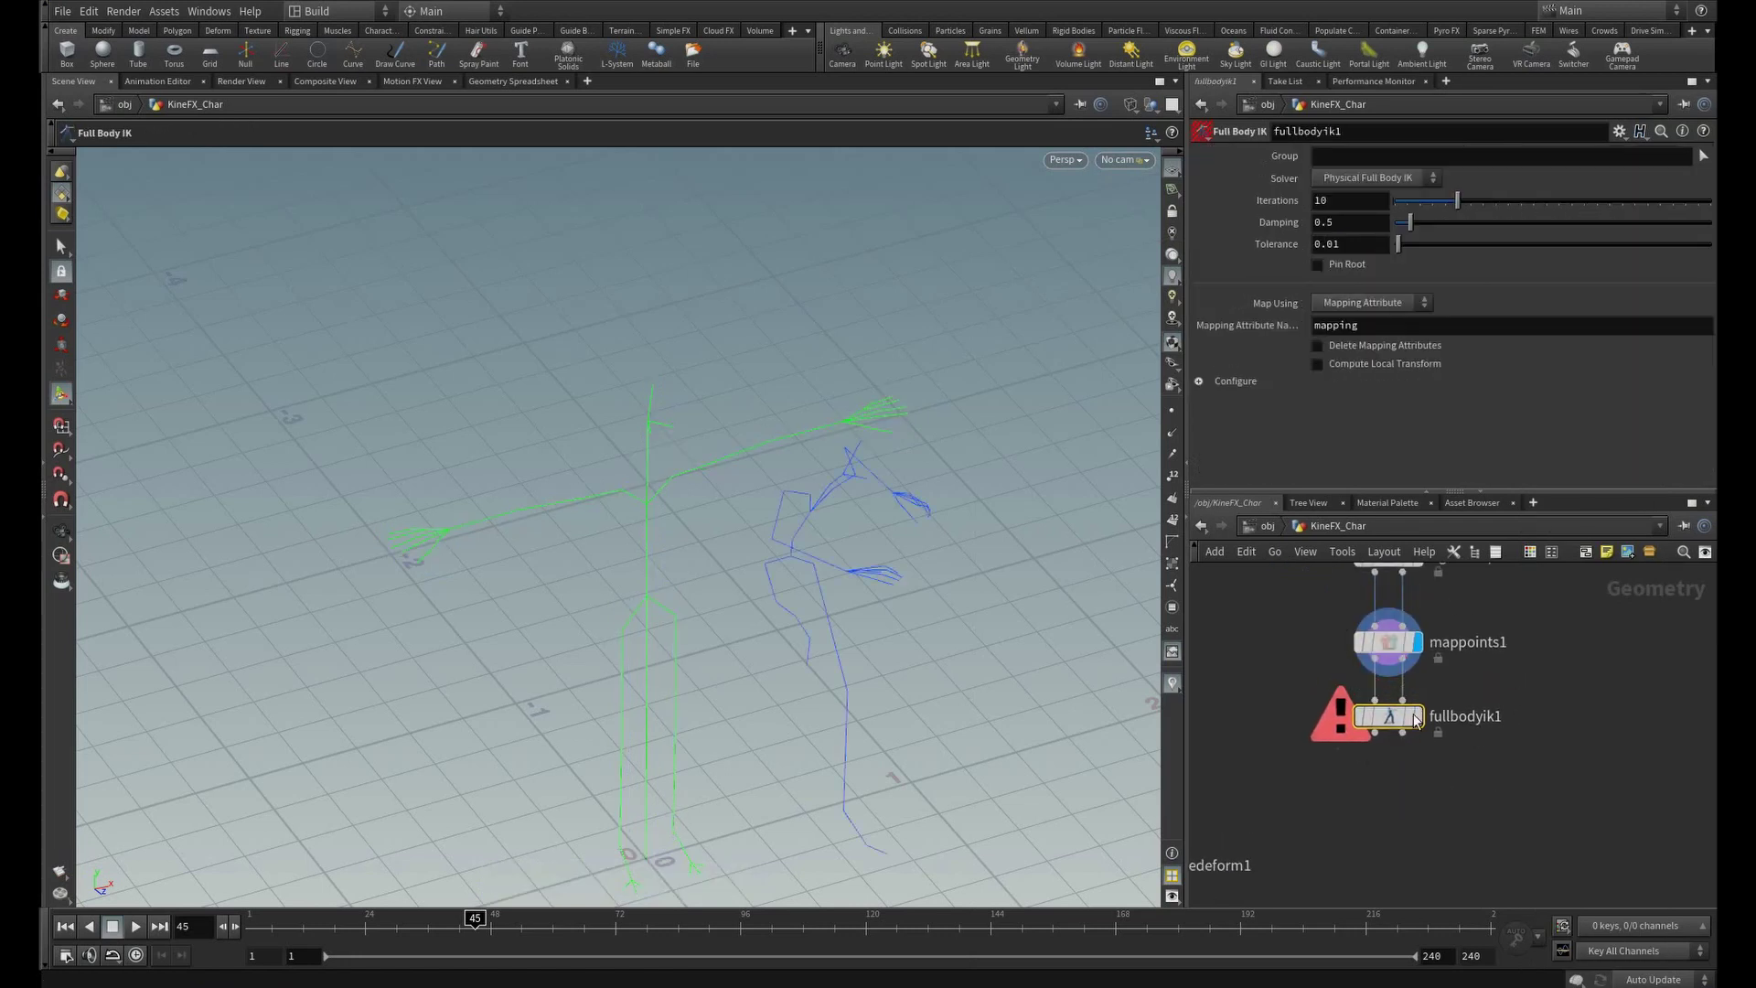
left_click(1418, 718)
left_click_drag(901, 571, 823, 535, "alt")
left_click_drag(475, 926, 621, 940)
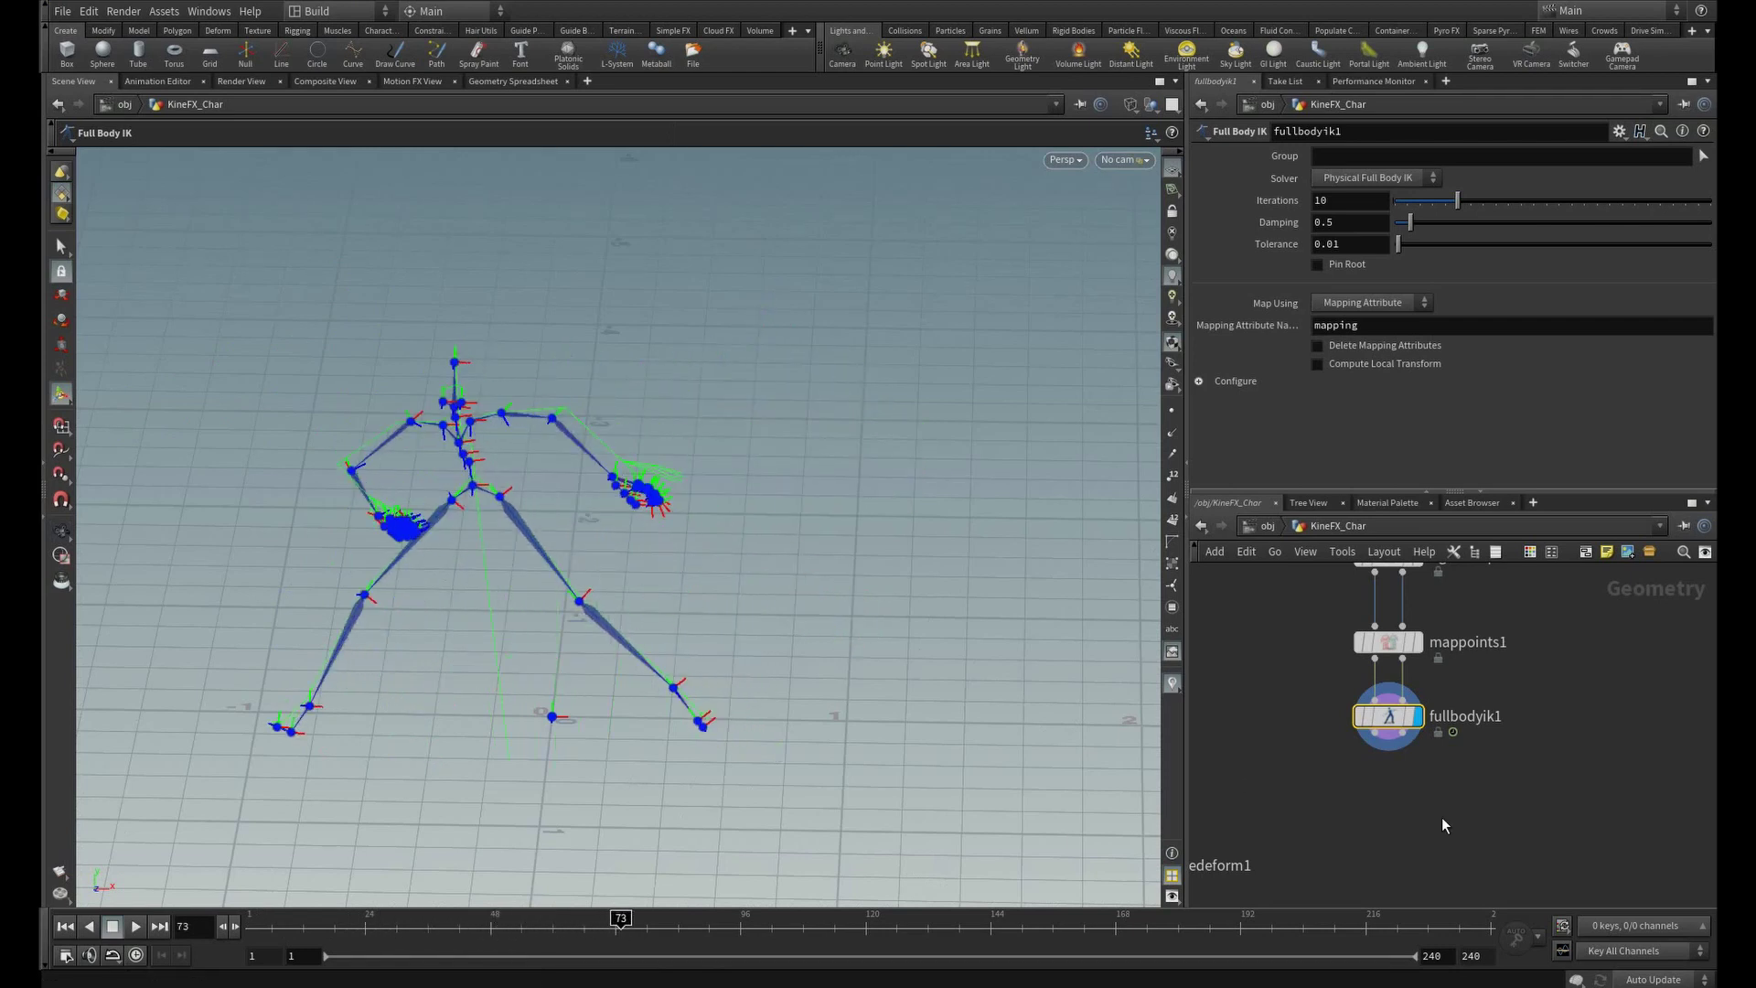
- Wire the Full Body IK output into Bone Deform's third input, display Bone Deform, and scrub through the deformed character's animation
middle_click_drag(1443, 826, 1574, 757)
left_click_drag(1524, 691, 1290, 826)
left_click(1291, 813)
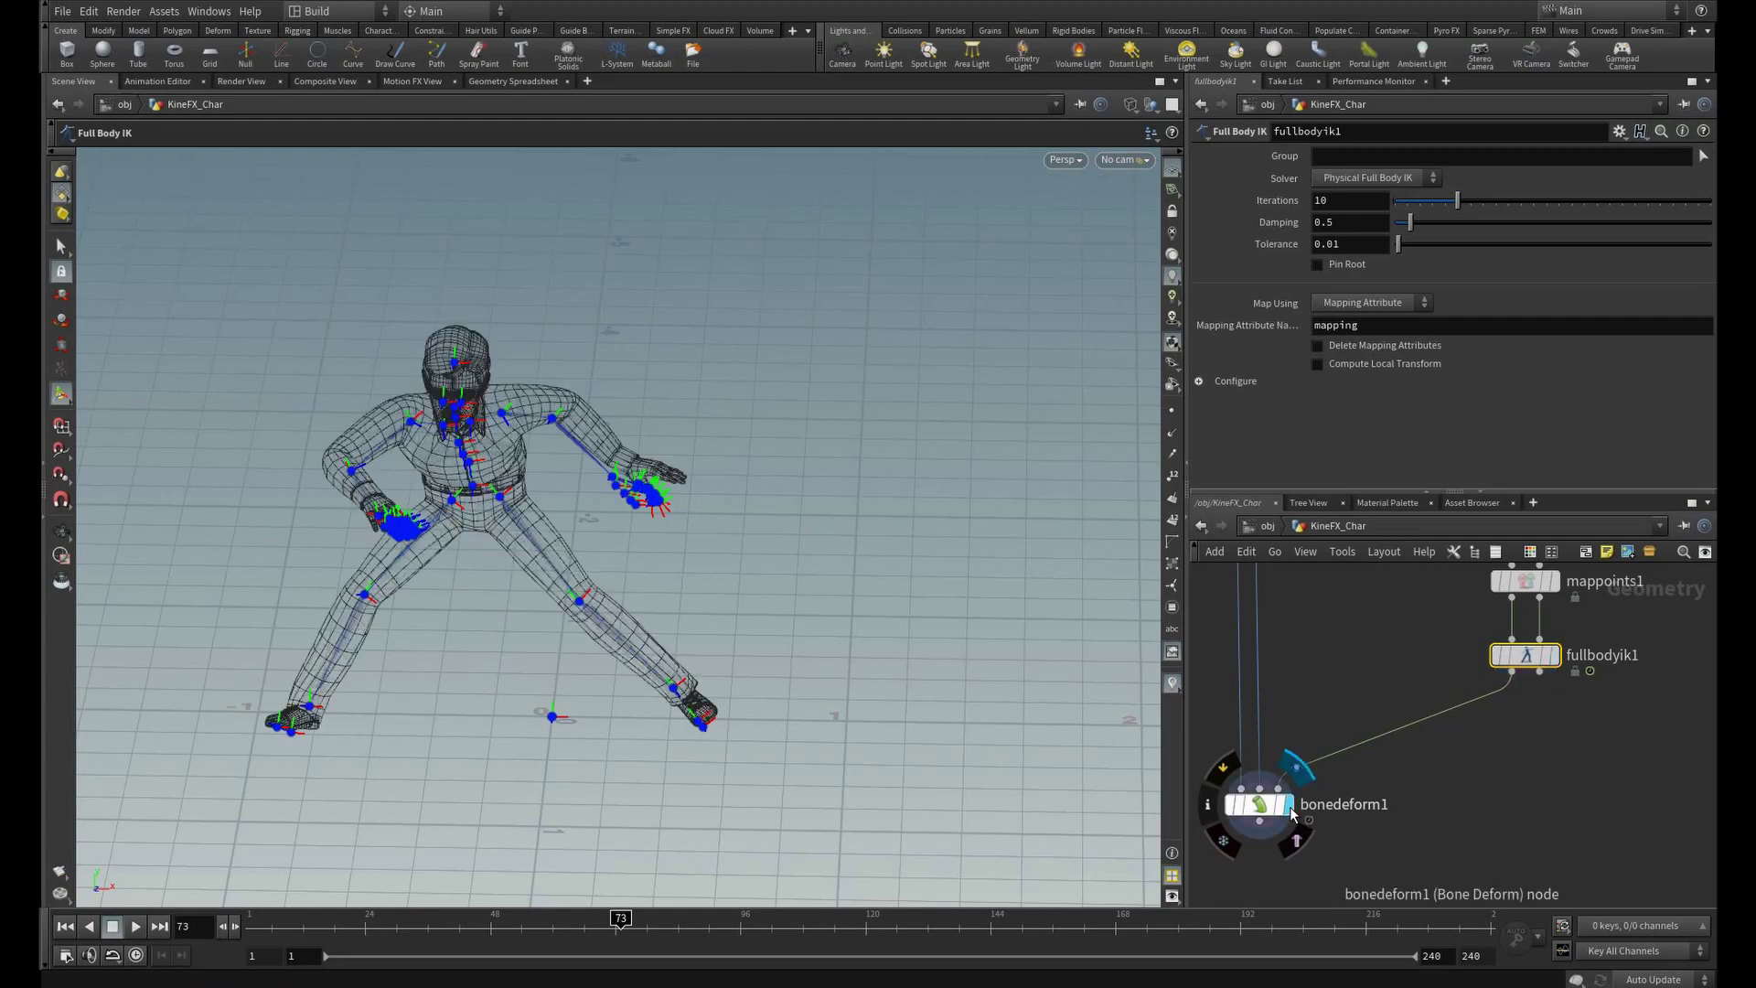
left_click(1267, 814)
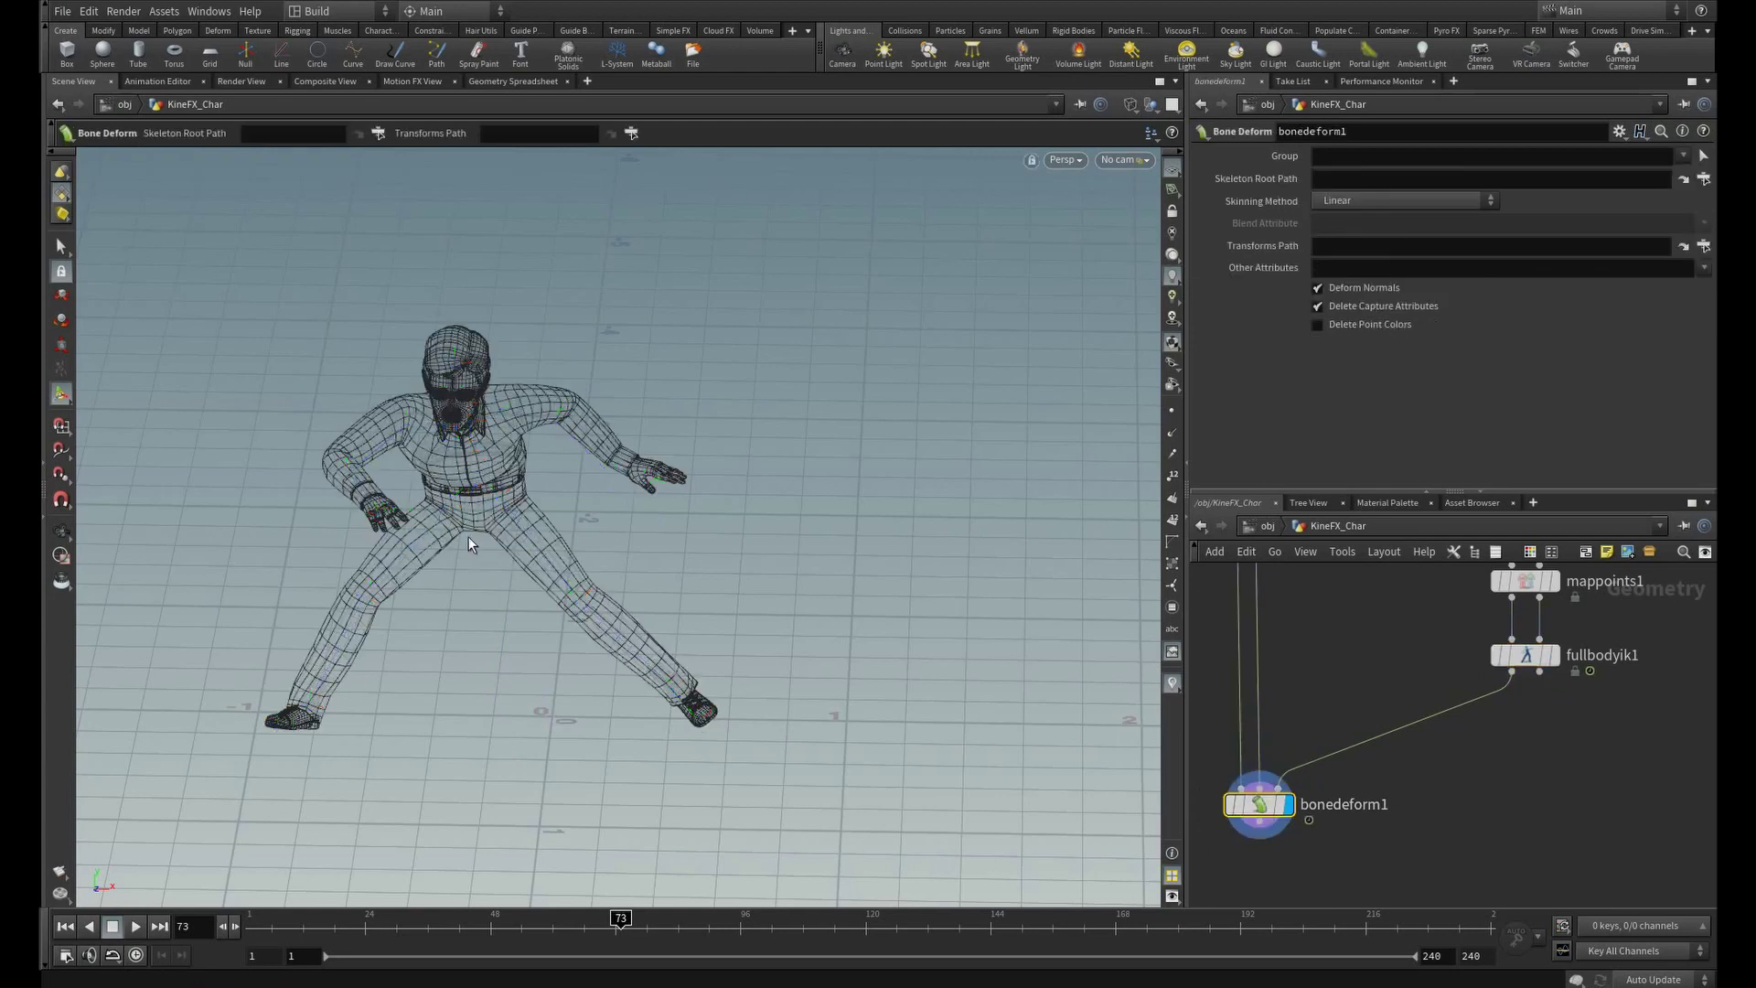
mouse_move(468, 536)
left_mouse_down("alt")
mouse_move(518, 500)
mouse_move(504, 427)
mouse_move(688, 475)
mouse_move(641, 518)
mouse_move(745, 525)
mouse_move(592, 494)
mouse_move(211, 494)
mouse_move(799, 482)
mouse_move(824, 647)
left_mouse_up("alt")
key("Return")
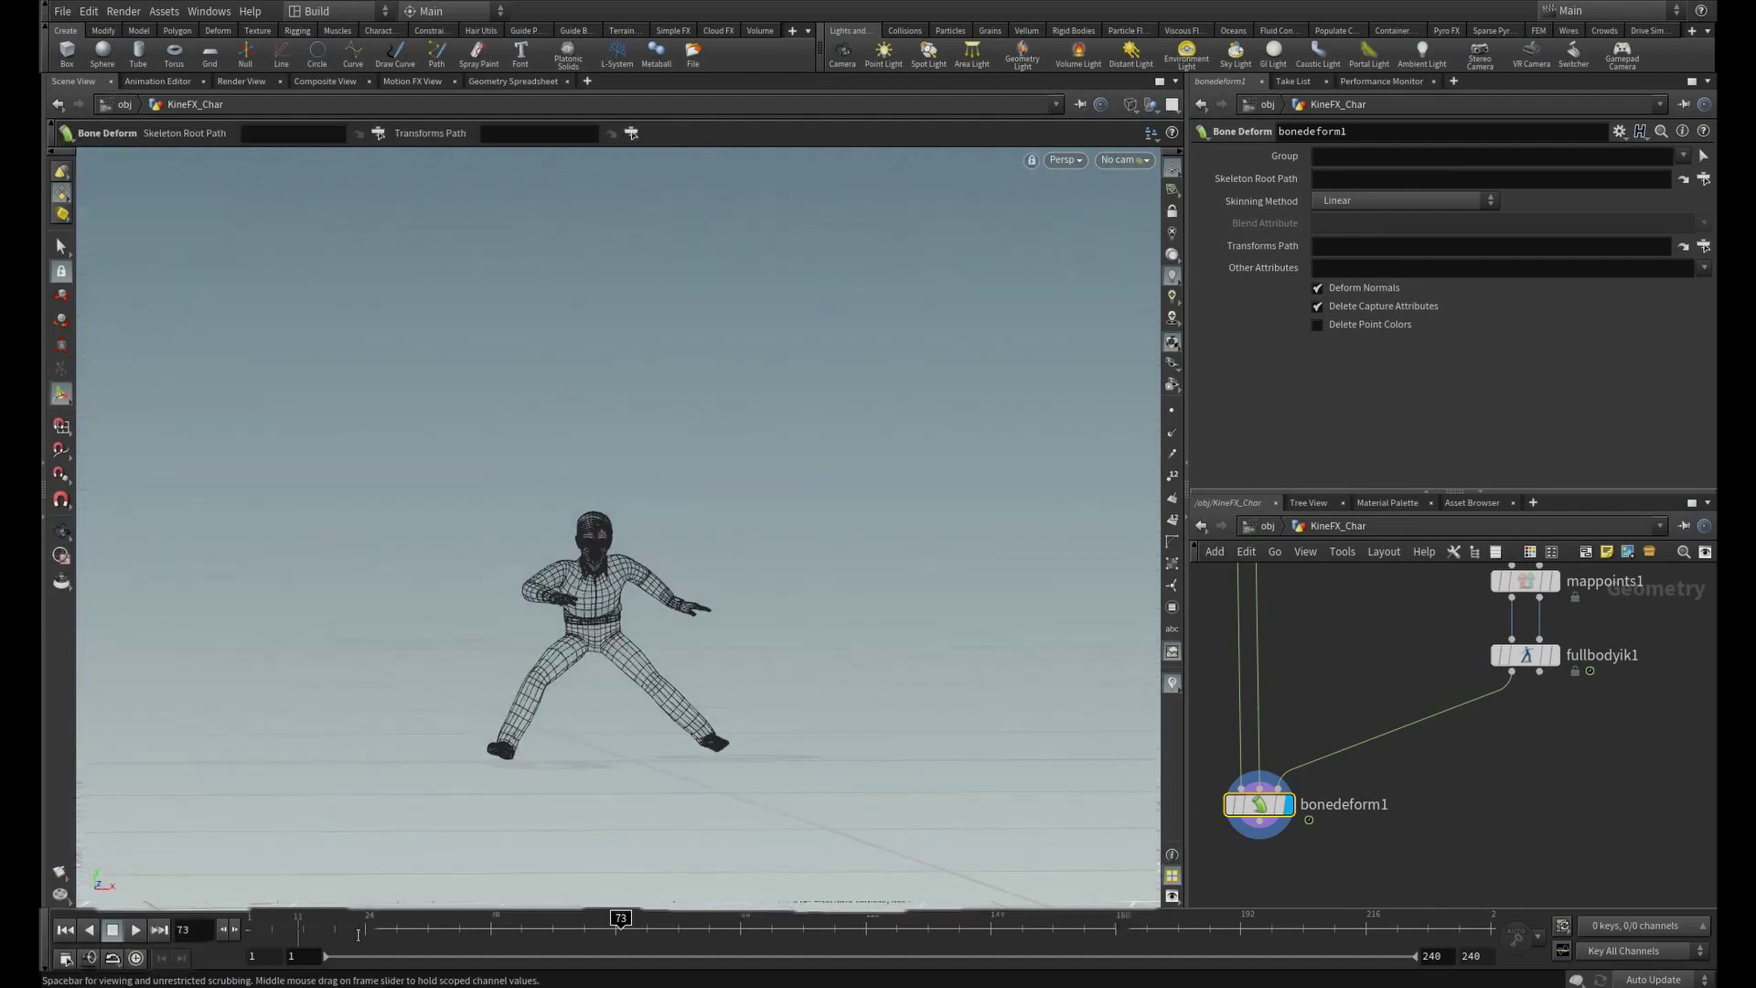
left_click_drag(498, 927, 663, 919)
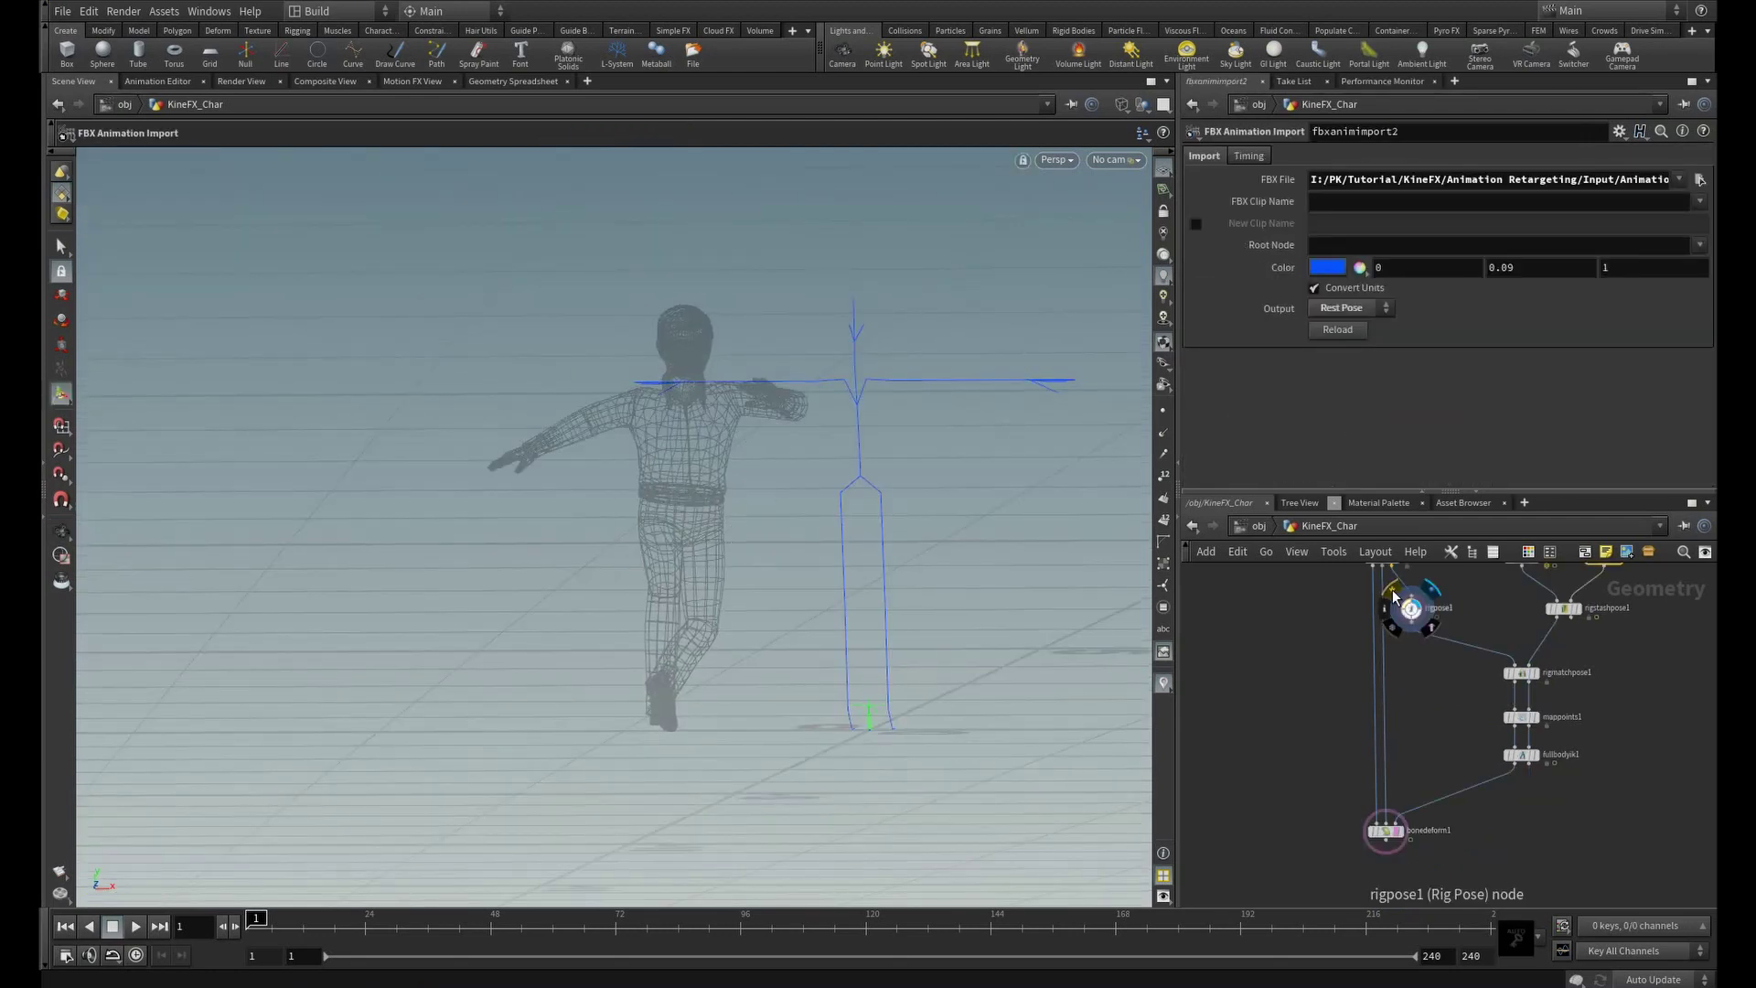
- Bypass the Rig Pose node and scrub to frame 56 to compare its effect on the deformed character
left_click(1392, 589)
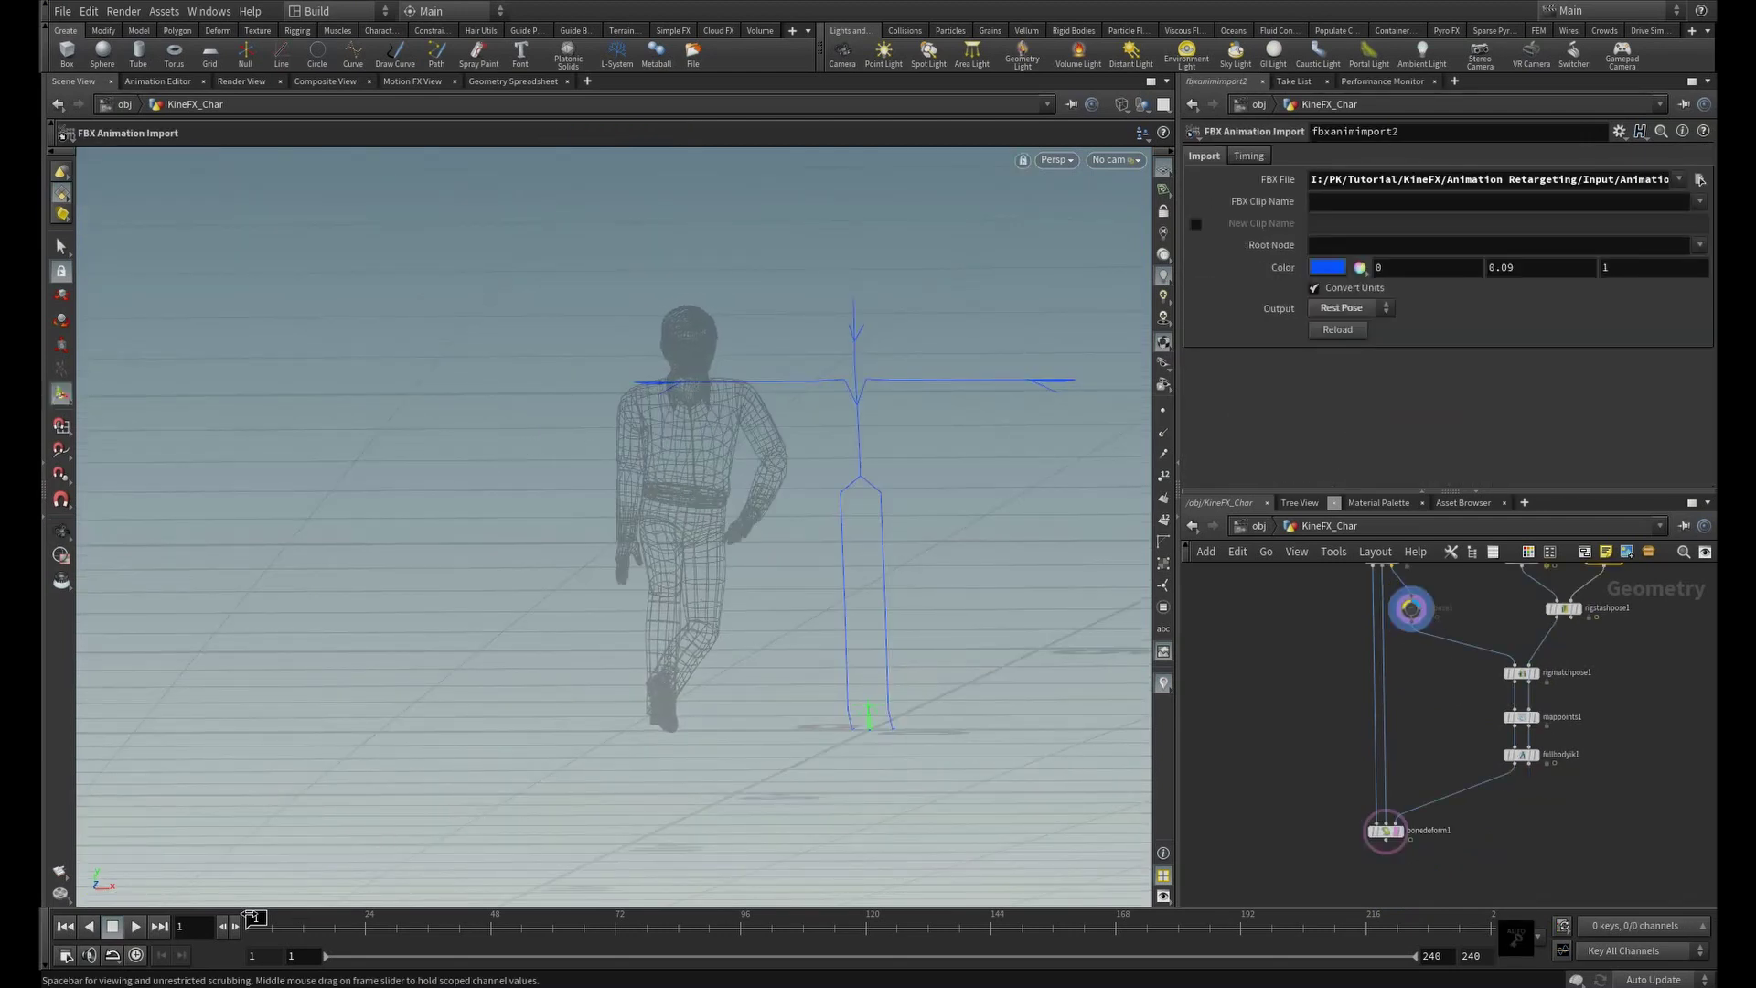
left_click_drag(258, 926, 440, 930)
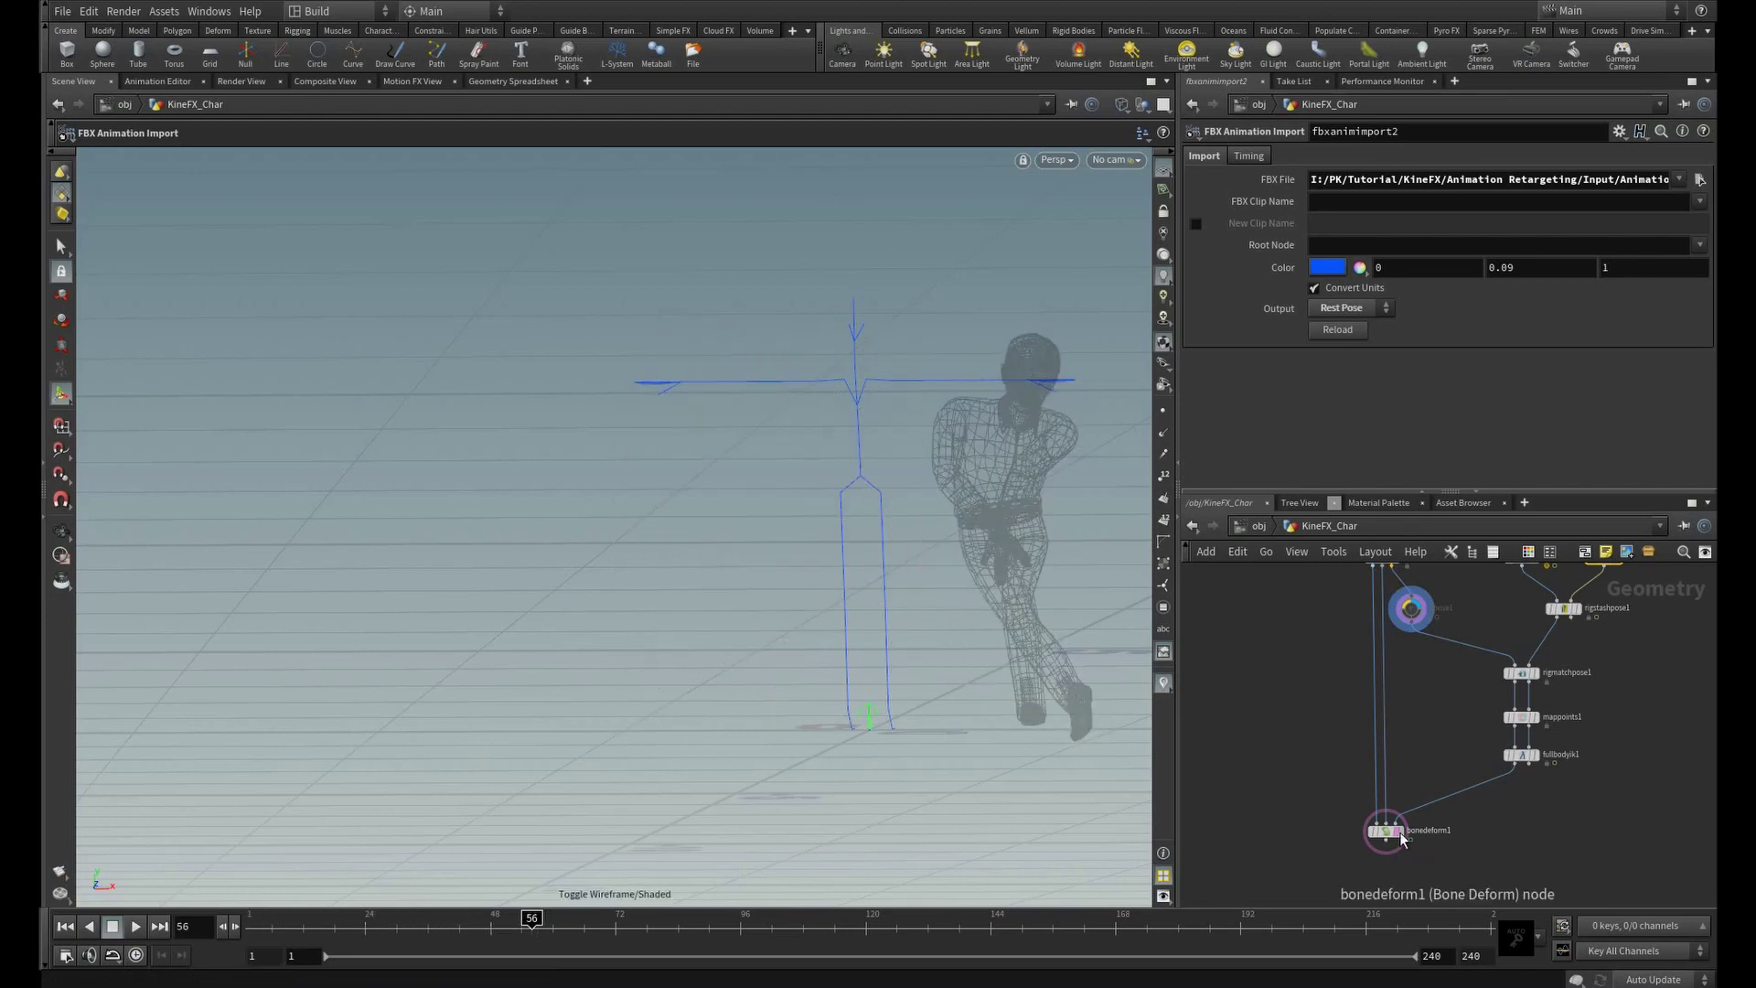
left_click(1401, 834)
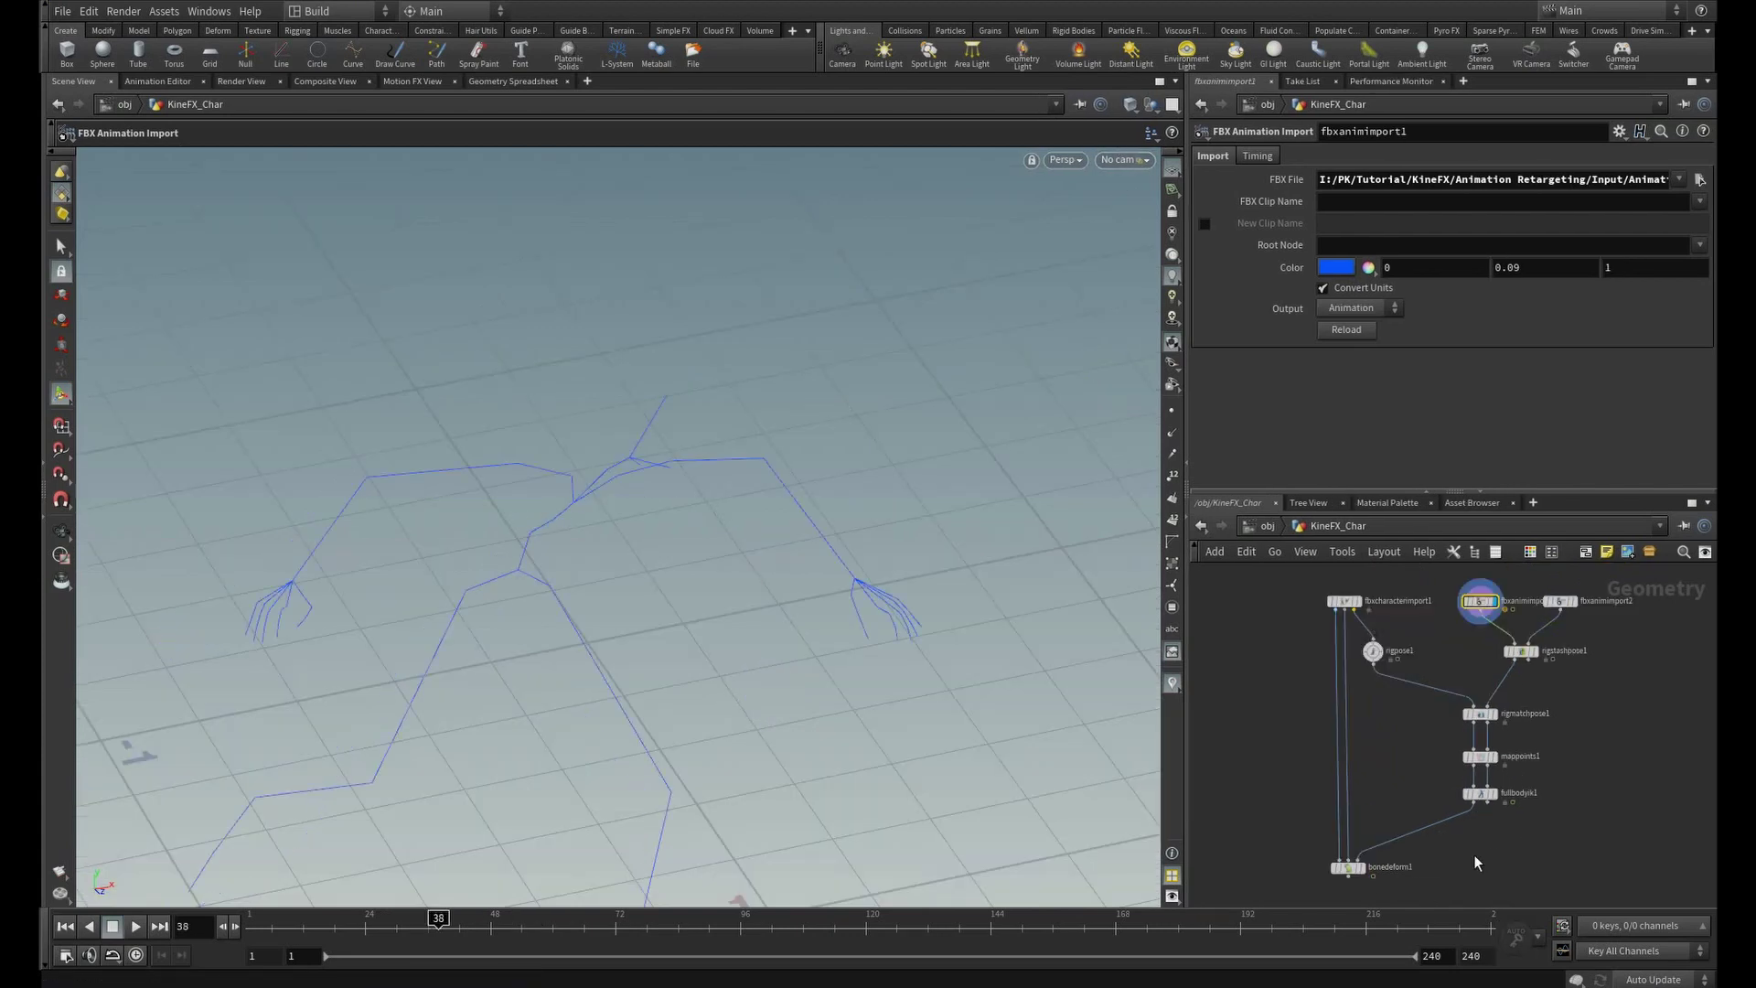
- Display and select the Bone Deform node and scrub to frame 26 to check the character against the source animation
mouse_move(1358, 877)
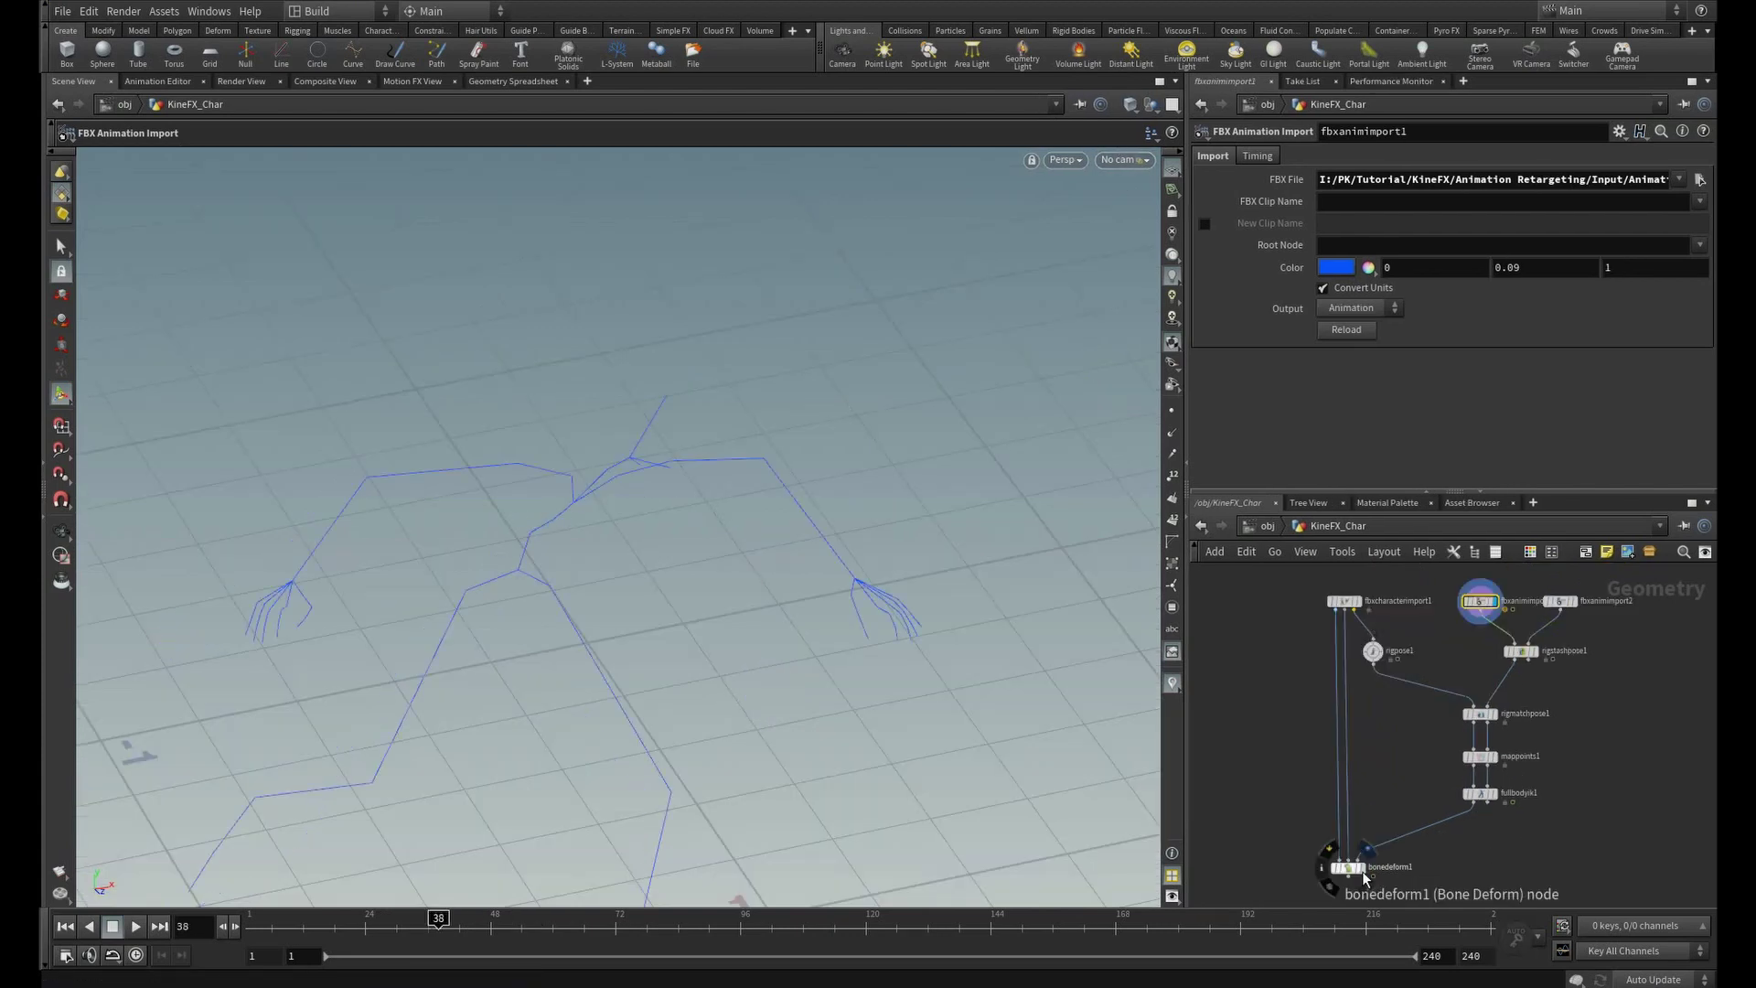
left_click(1363, 874)
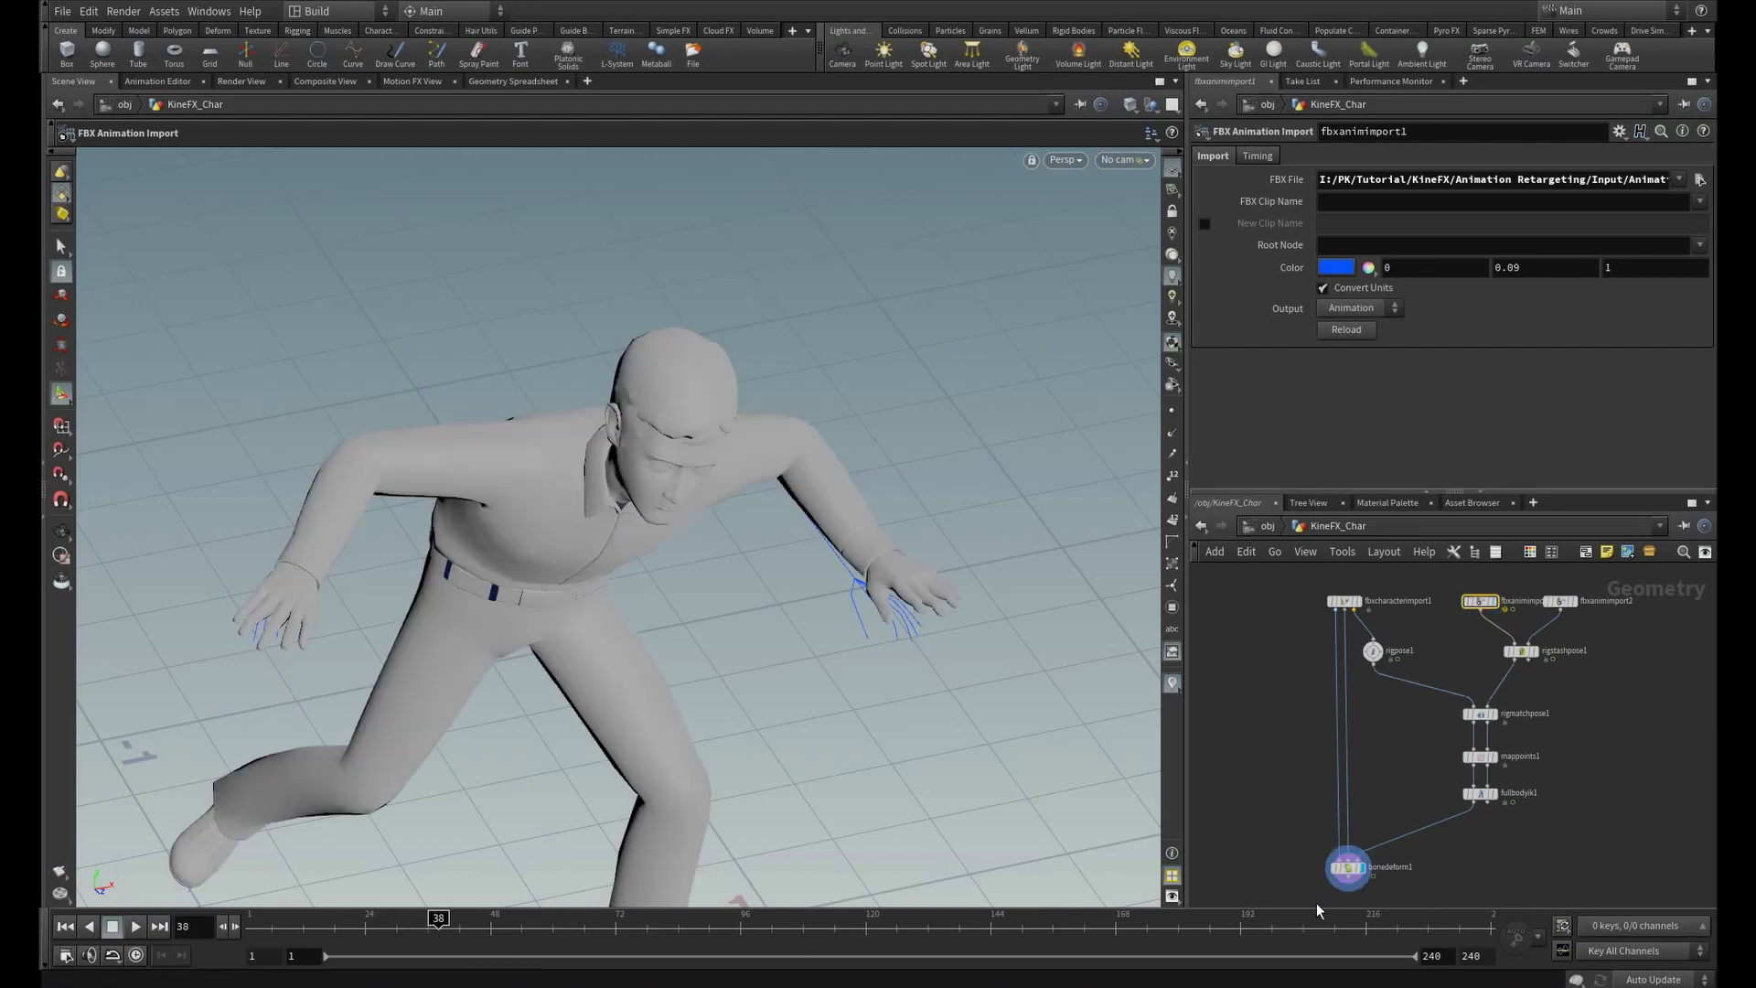
left_click(1345, 867)
left_click_drag(438, 920, 376, 946)
- Map the character's finger joints to the matching mixamorig finger joints in the Map Points node, mirroring the mappings to the other hand
left_click(1479, 757)
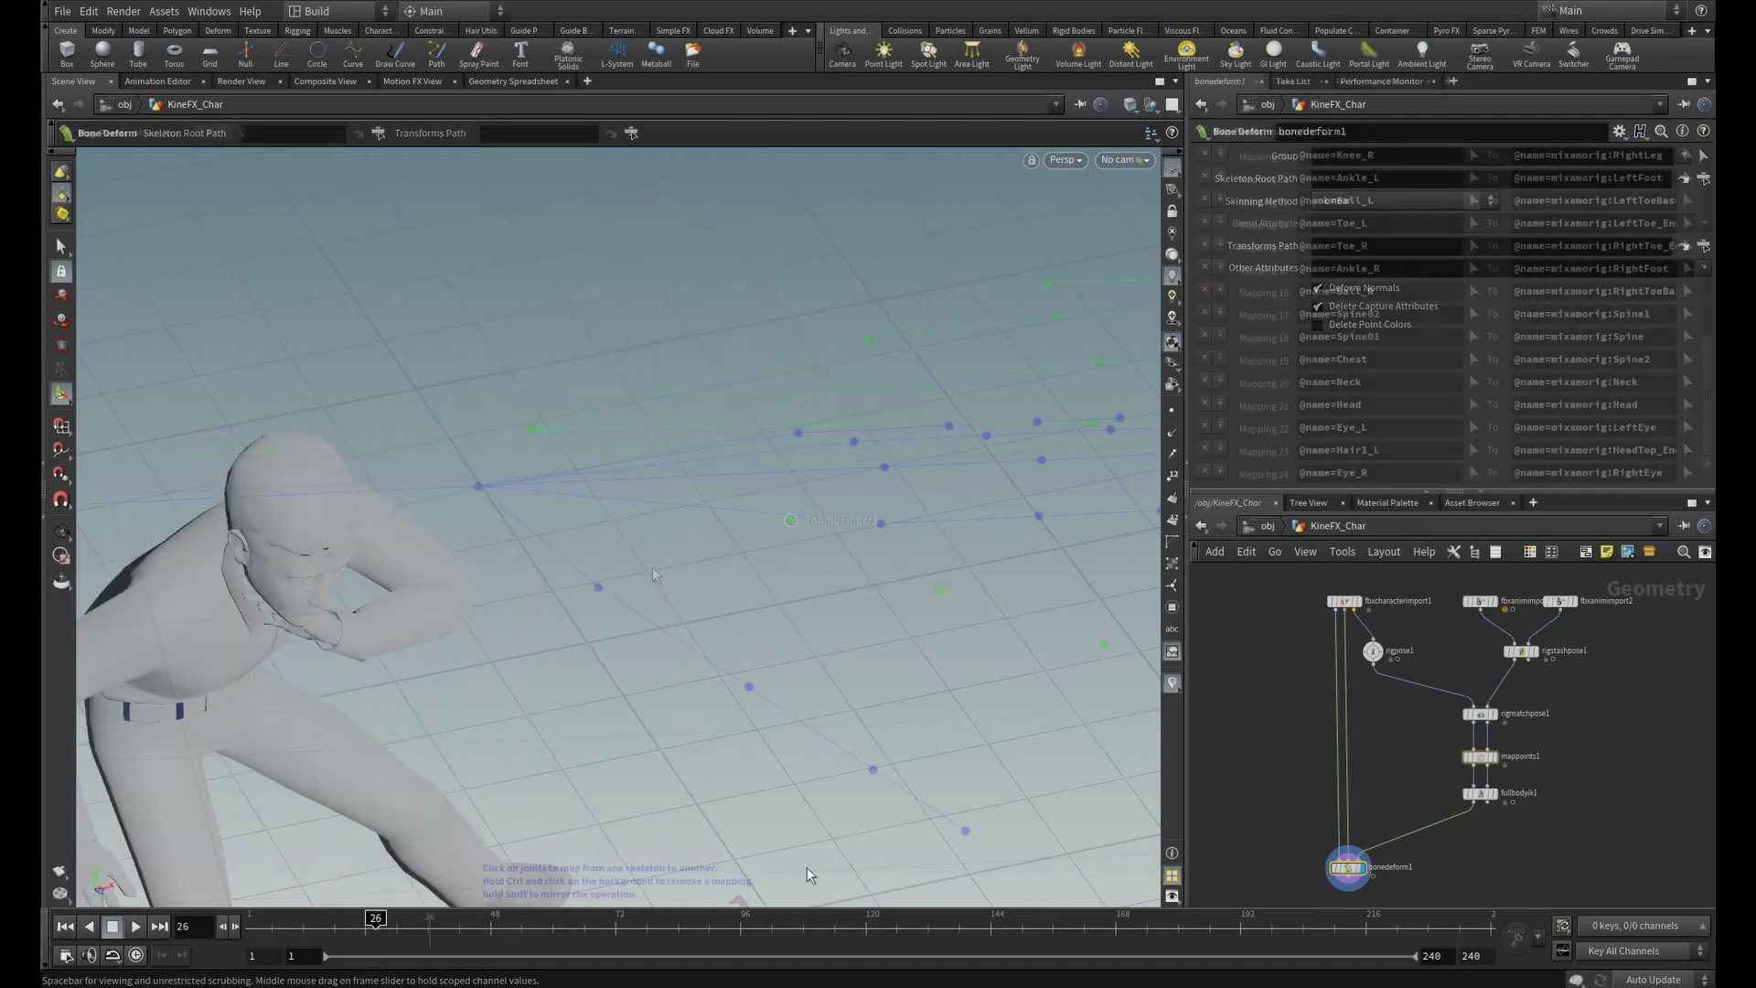
left_click(600, 589, "shift")
right_click_drag(805, 603, 1212, 659, "alt")
middle_click_drag(900, 599, 720, 574, "alt")
scroll(719, 574, "up", 2)
key("Return")
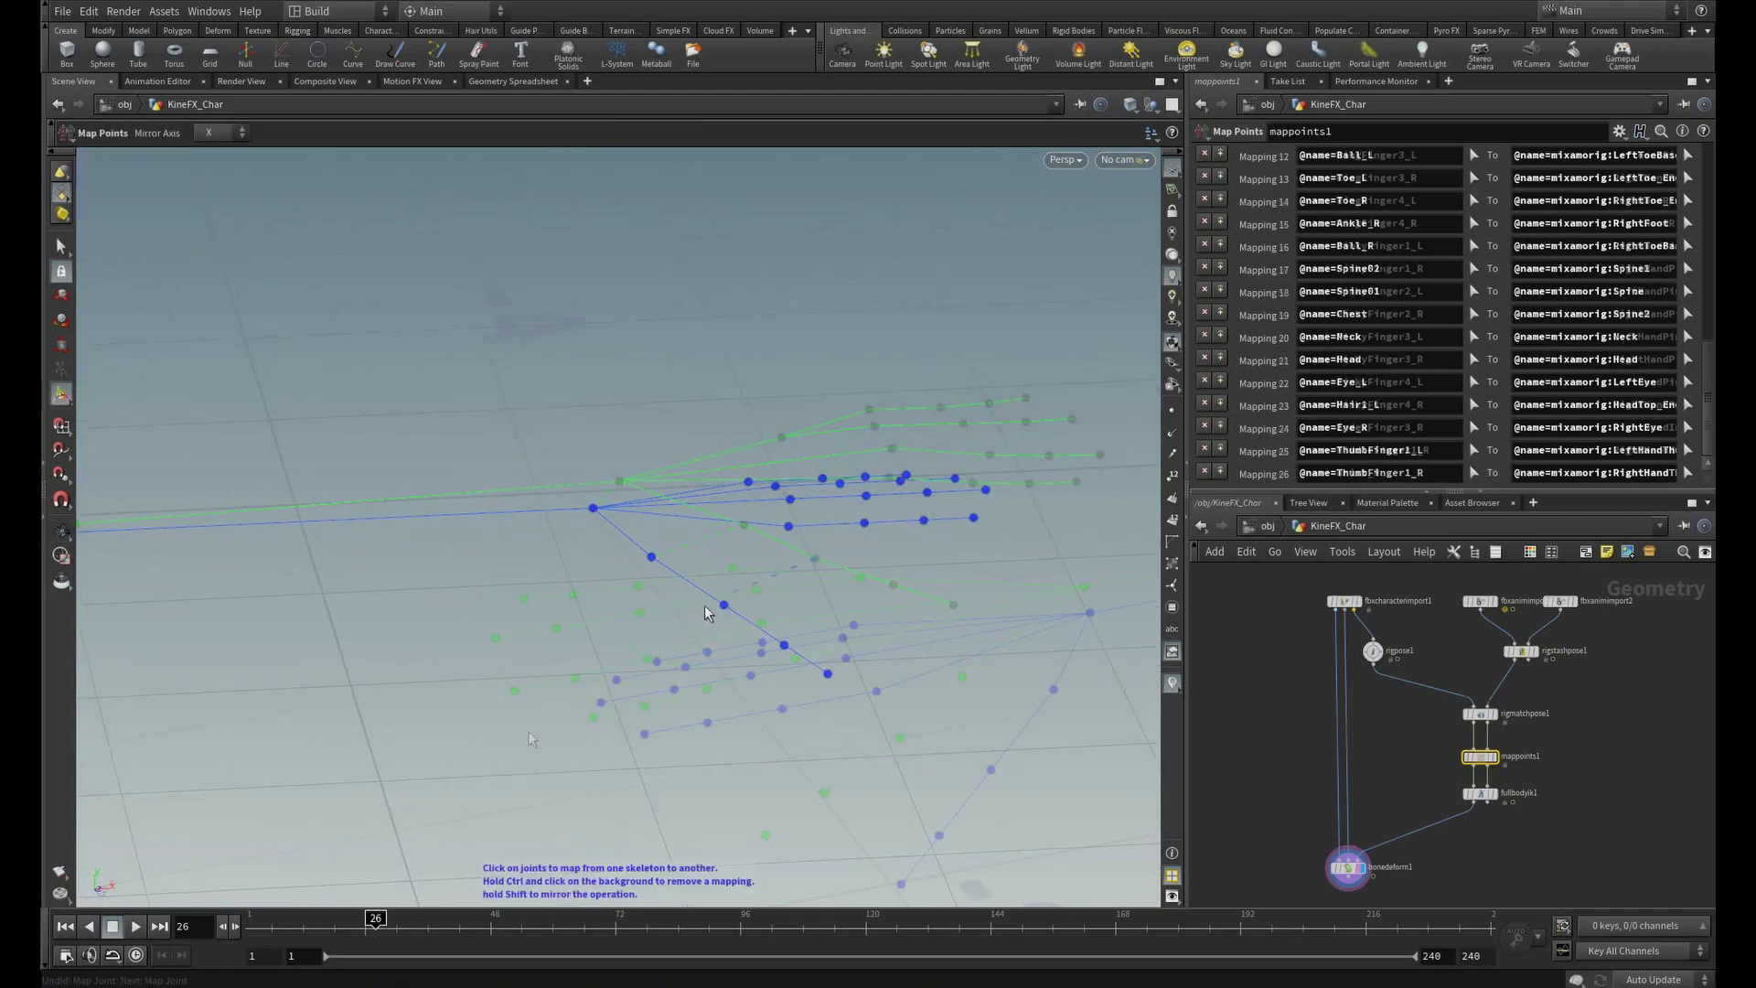
- Examine the finger joints of both skeletons' hands from several angles in the Map Points view
key("Escape")
scroll(713, 658, "down", 5)
left_click_drag(721, 717, 572, 674)
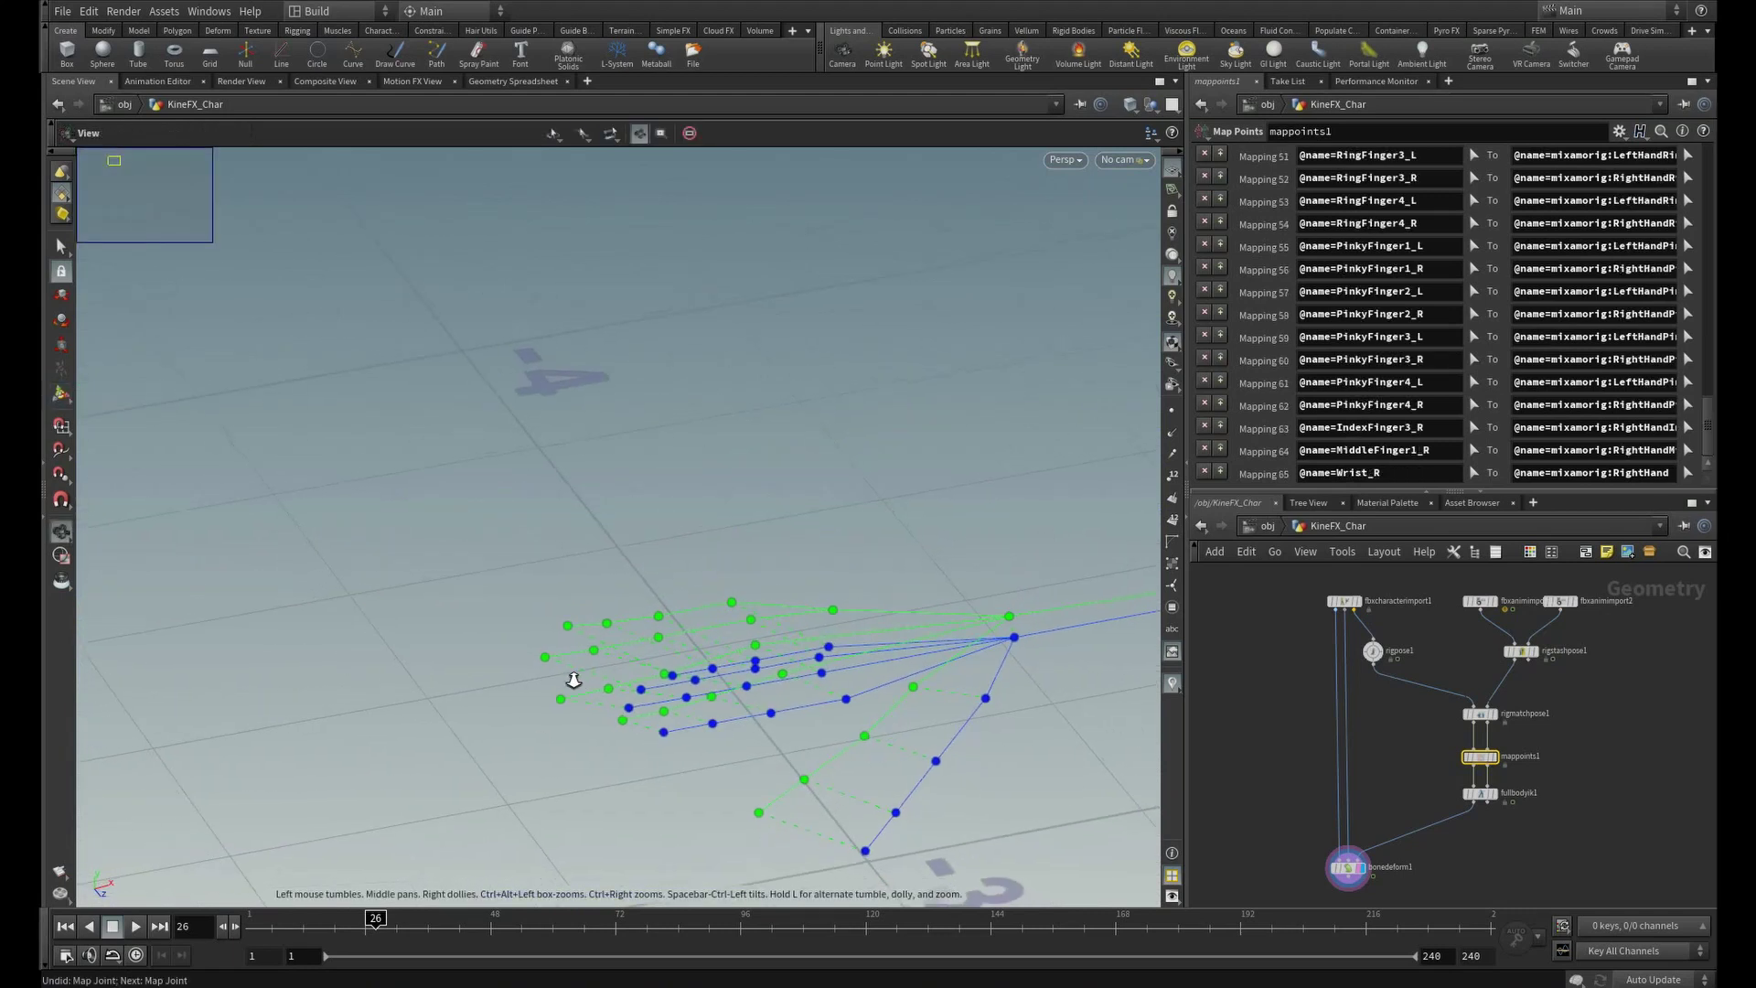
scroll(640, 659, "up", 6)
scroll(420, 612, "down", 4)
middle_click_drag(728, 641, 823, 390)
scroll(772, 571, "down", 4)
left_click_drag(549, 430, 478, 426)
middle_click_drag(823, 394, 636, 673)
scroll(823, 549, "up", 5)
middle_click_drag(1107, 549, 1000, 733)
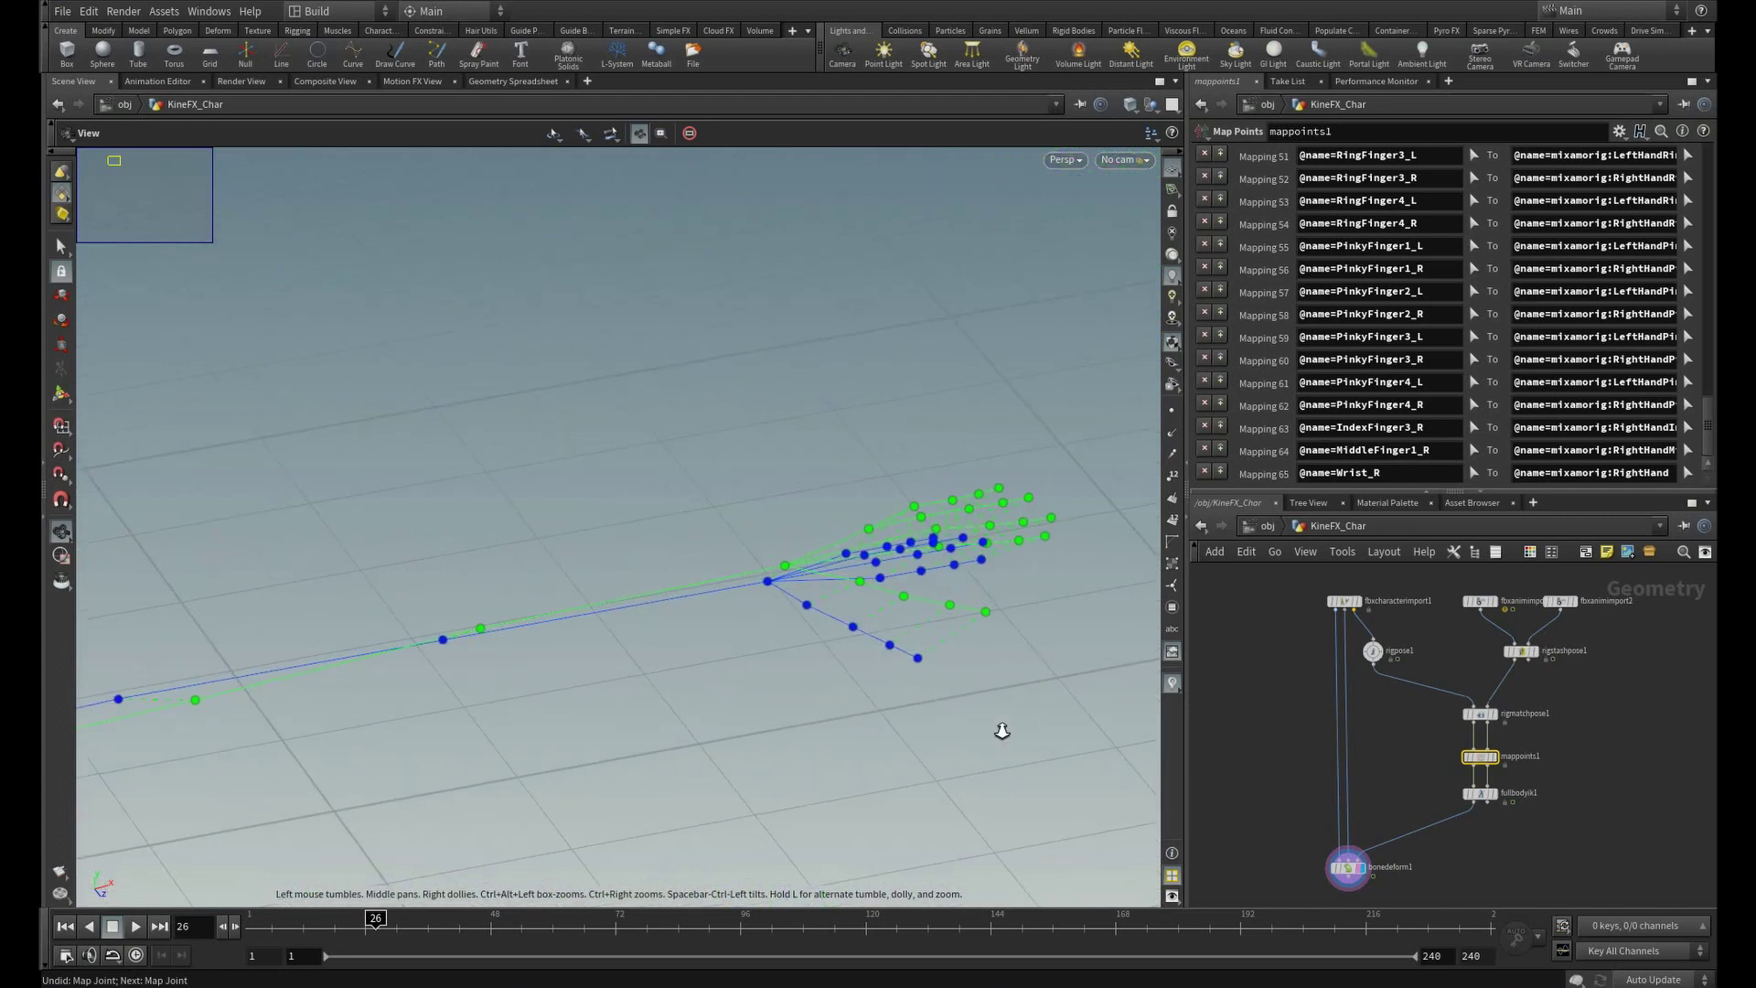
scroll(915, 695, "up", 1)
middle_click_drag(841, 616, 695, 642)
scroll(696, 642, "up", 3)
left_click_drag(1023, 707, 796, 567)
scroll(898, 553, "down", 3)
middle_click_drag(474, 509, 553, 508)
right_click_drag(946, 593, 476, 571)
middle_click_drag(476, 571, 988, 601)
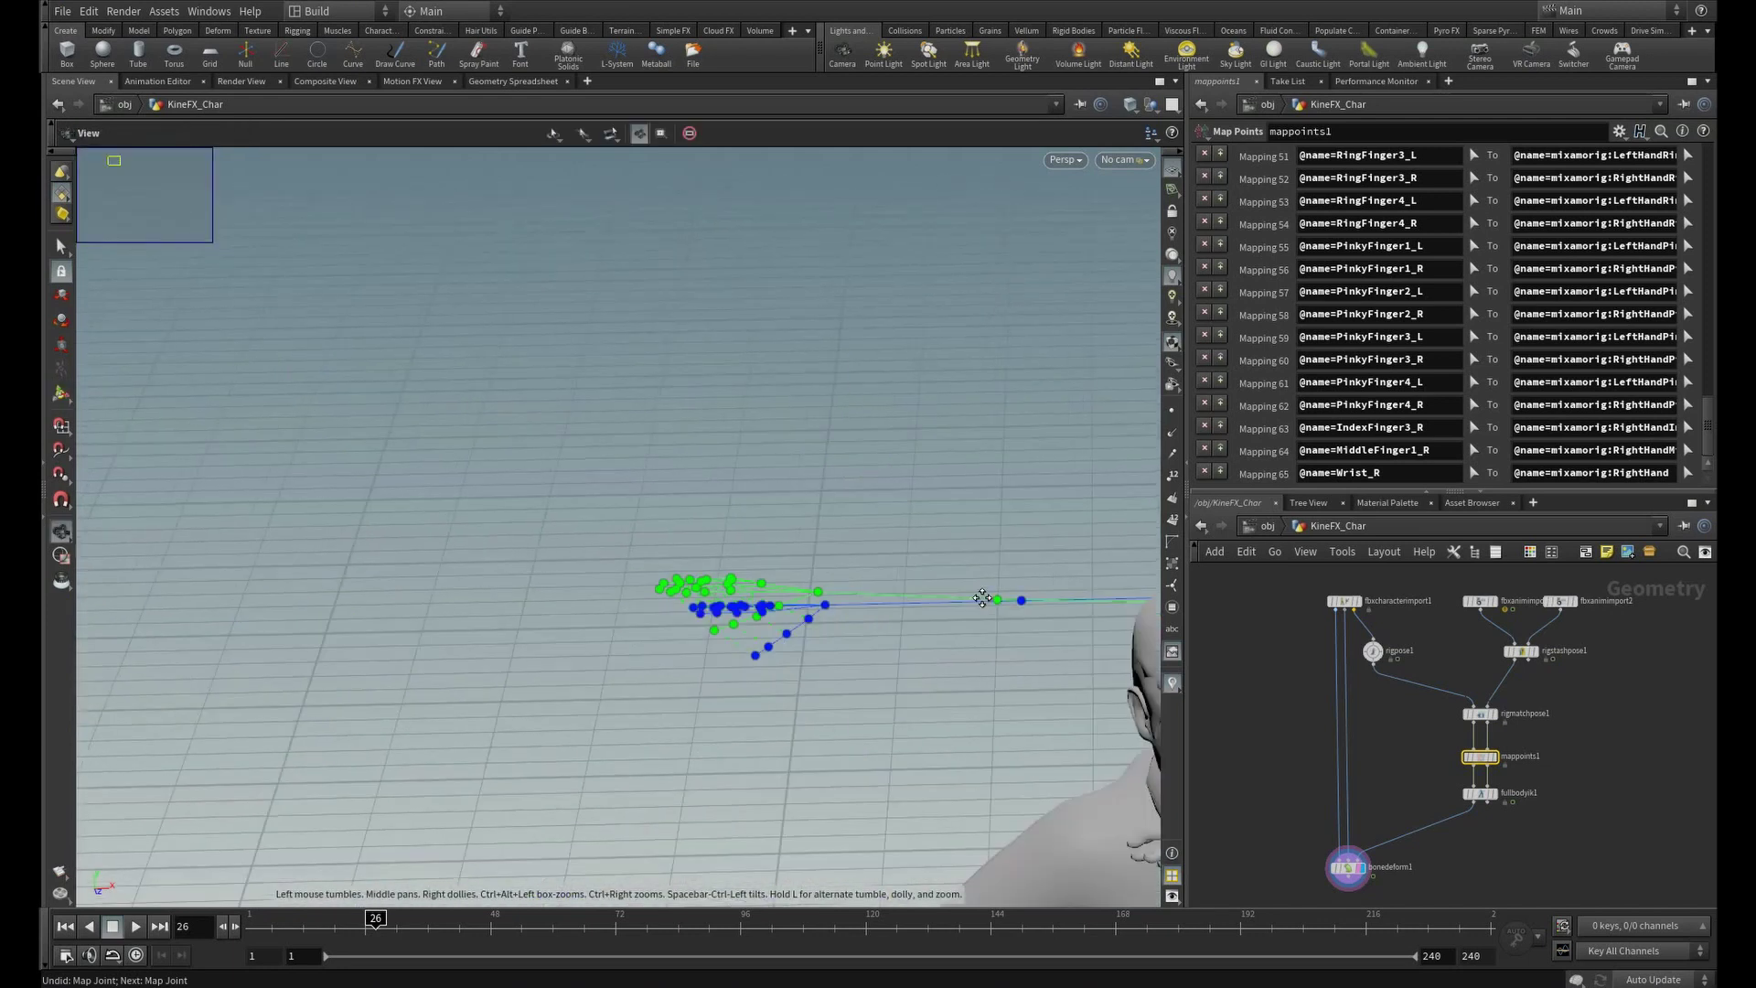
right_click_drag(988, 600, 1256, 693)
middle_click_drag(658, 613, 363, 496)
mouse_move(604, 642)
middle_mouse_down()
mouse_move(553, 565)
mouse_move(52, 492)
middle_mouse_up()
middle_click_drag(988, 521, 631, 526)
right_click_drag(632, 526, 686, 531)
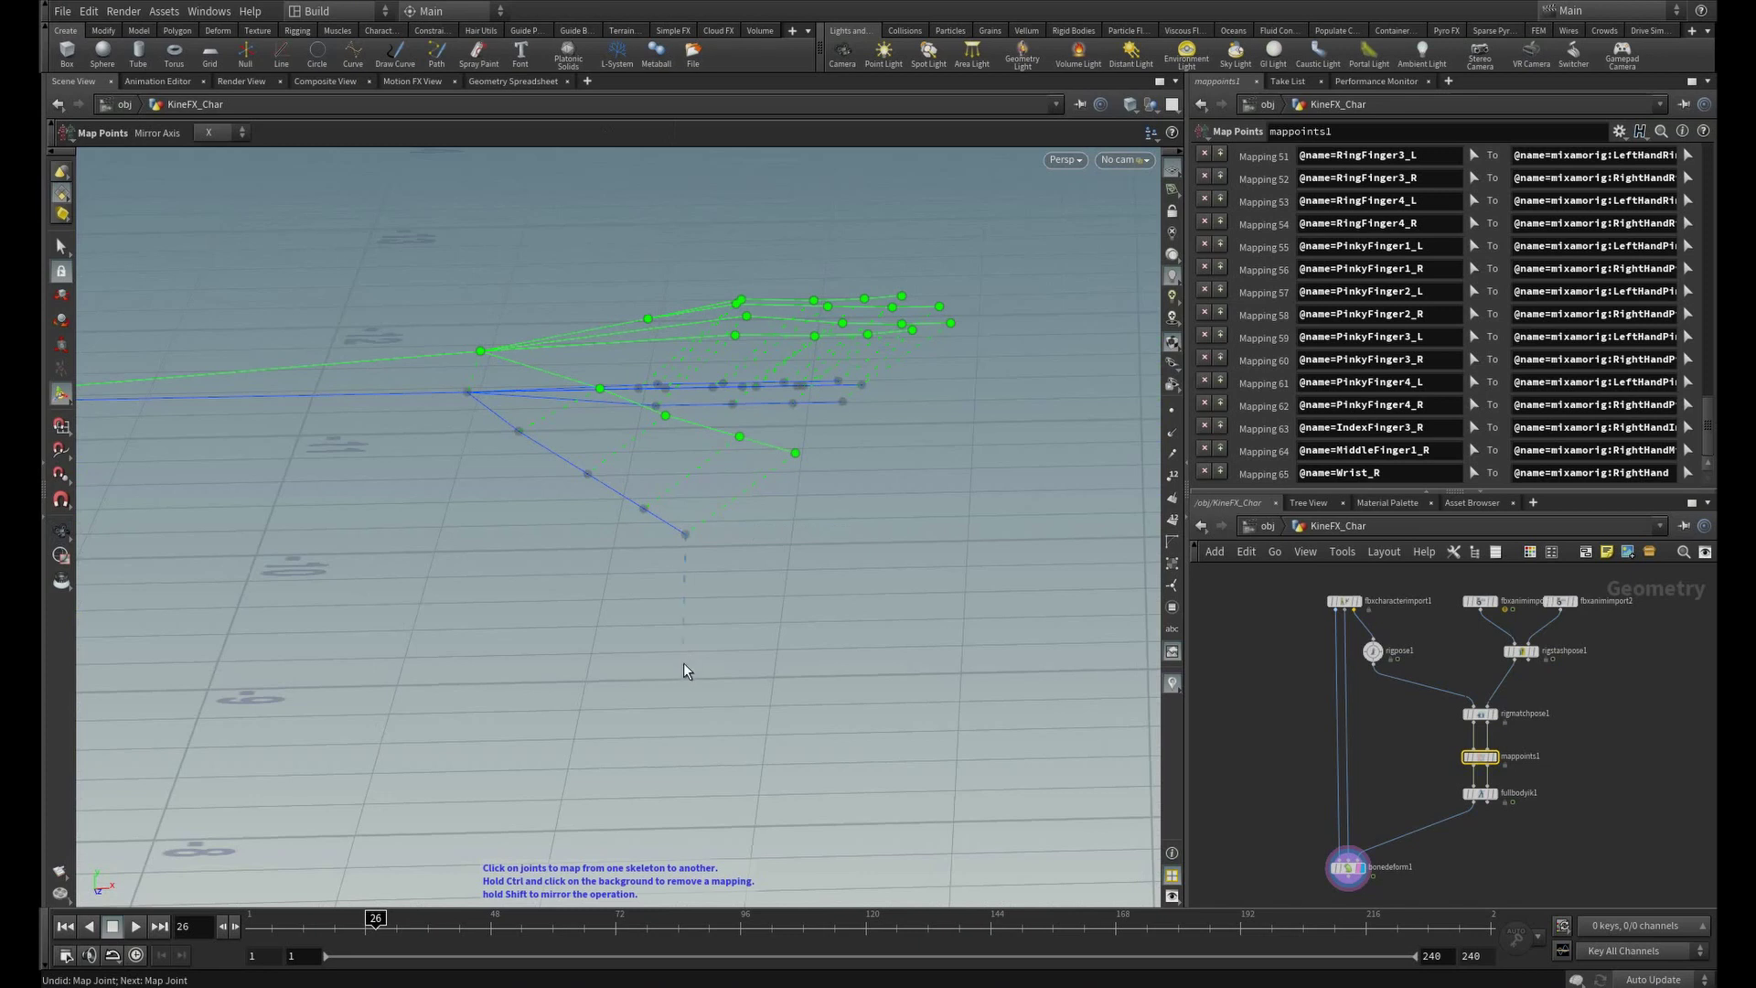
- Map the ThumbFinger4_L and ThumbFinger4_R joints to the matching mixamorig thumb tip joints in the Map Points node
right_click_drag(925, 664, 274, 549)
middle_click_drag(274, 549, 852, 467)
left_click(440, 572)
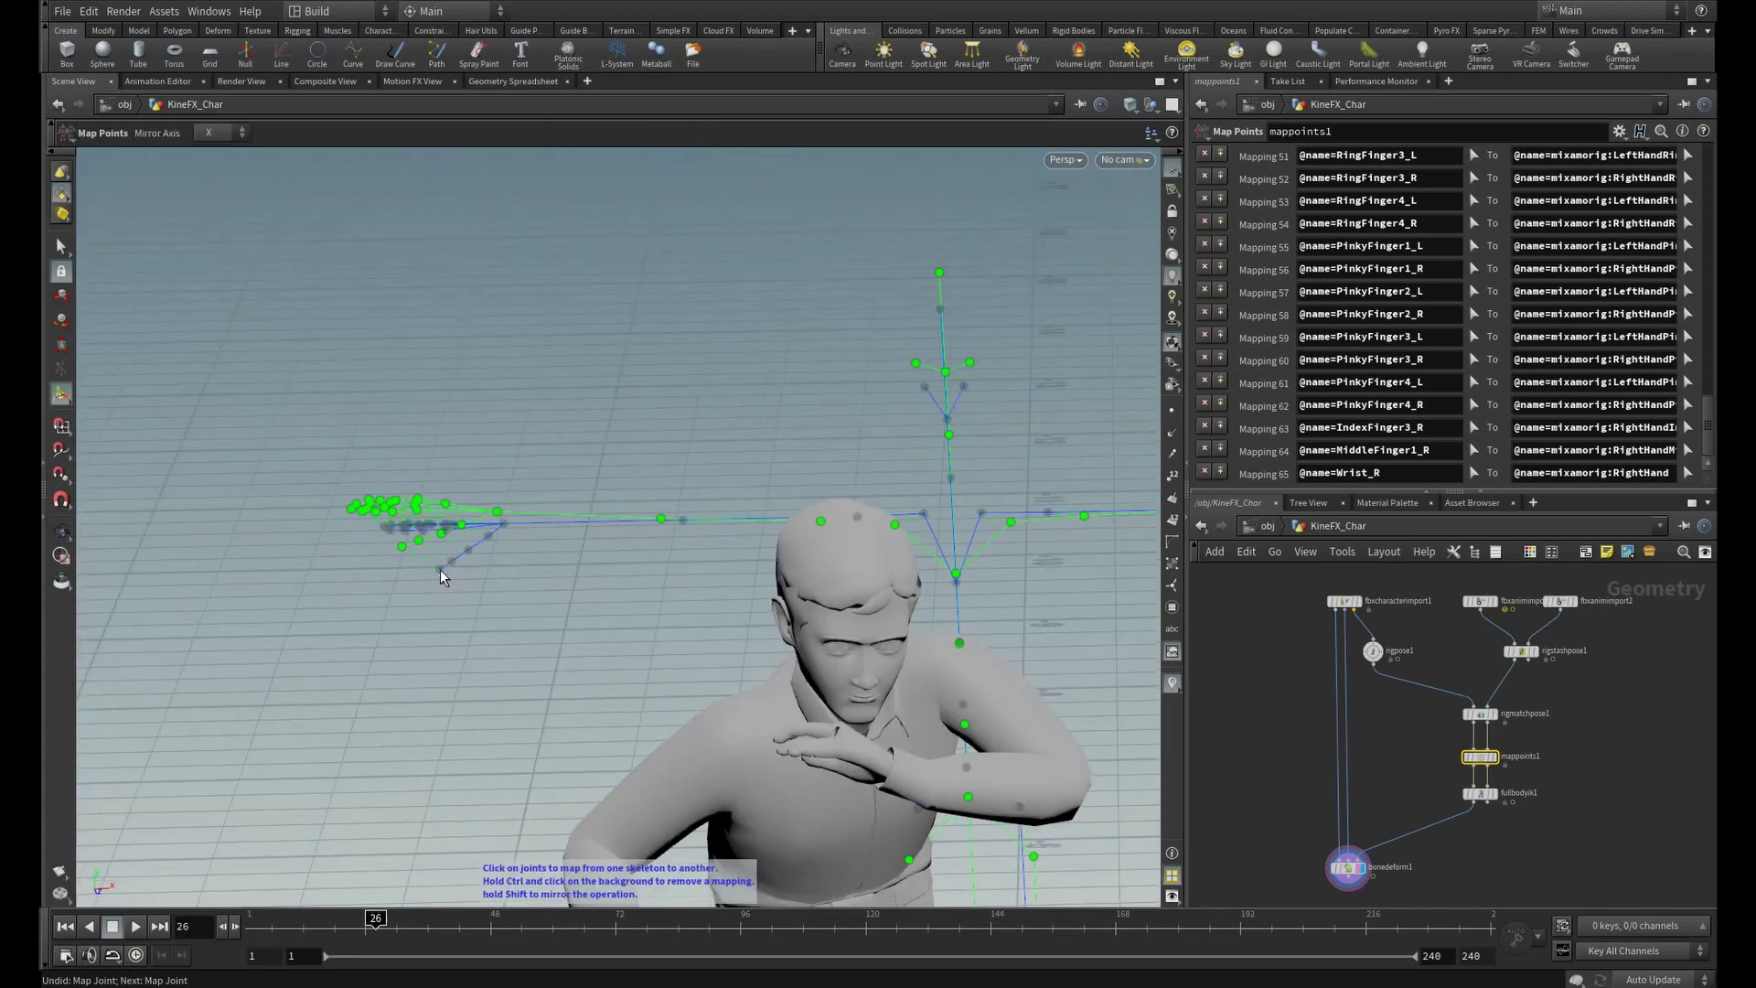
left_click(436, 640)
middle_click_drag(968, 586, 592, 522)
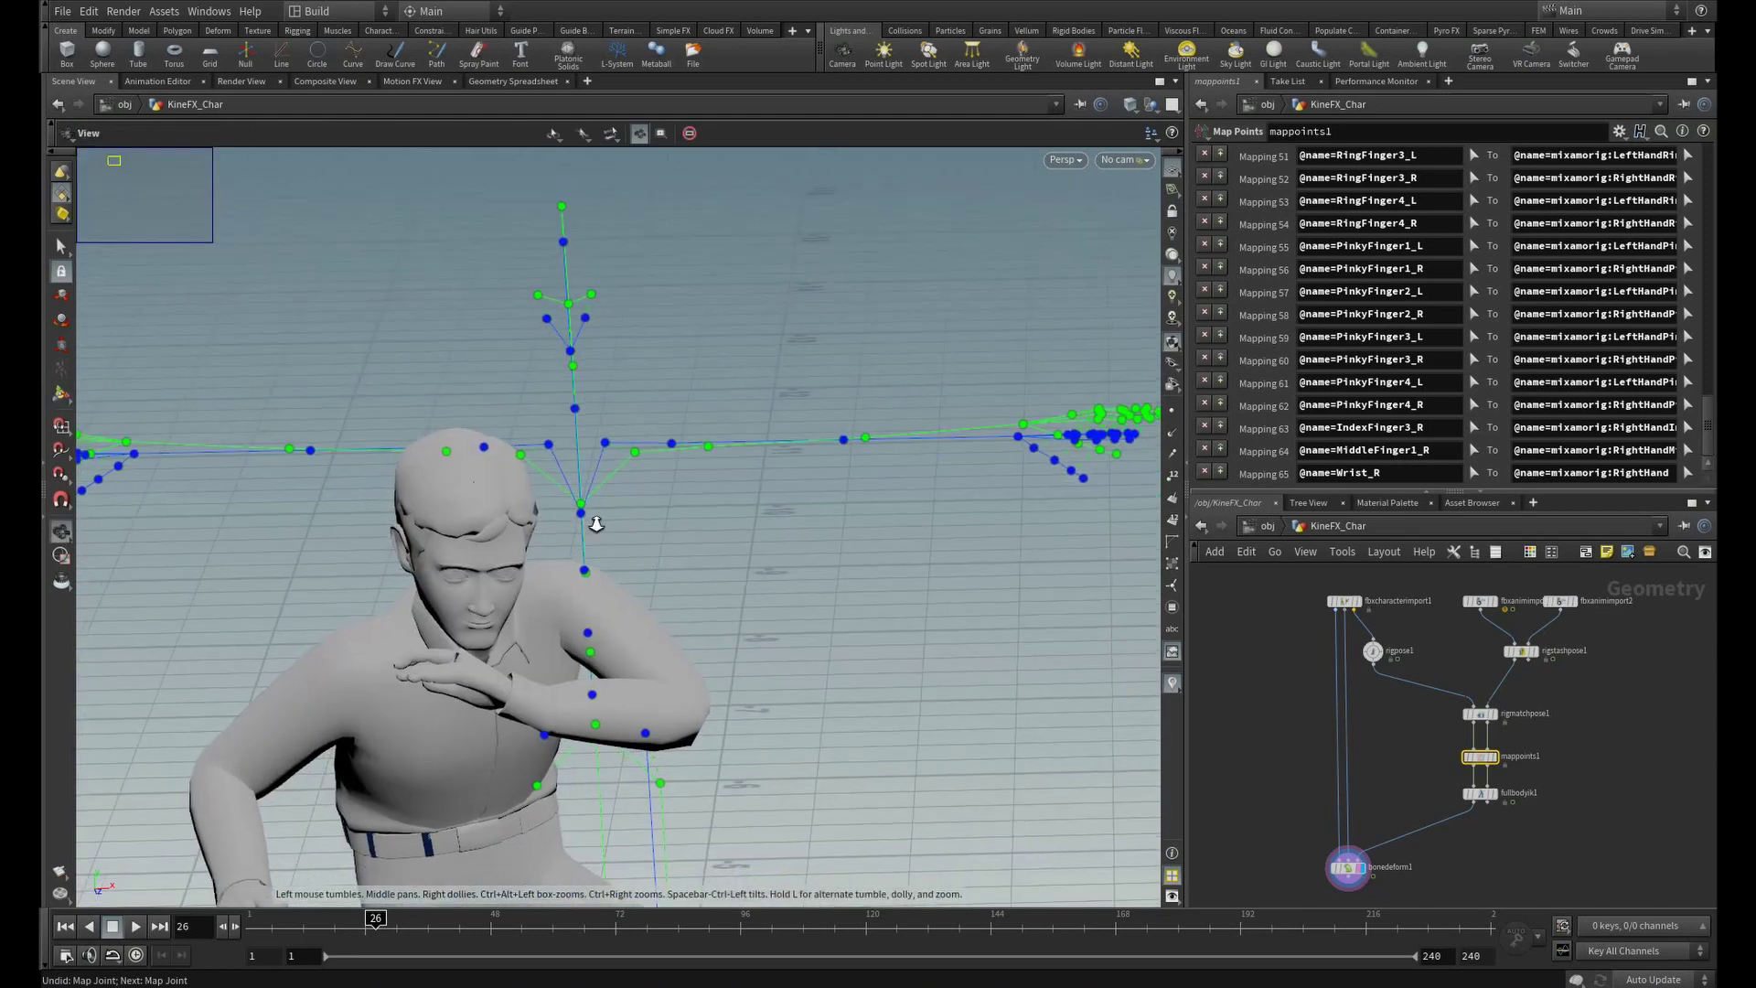
right_click_drag(592, 521, 875, 536)
key("Return")
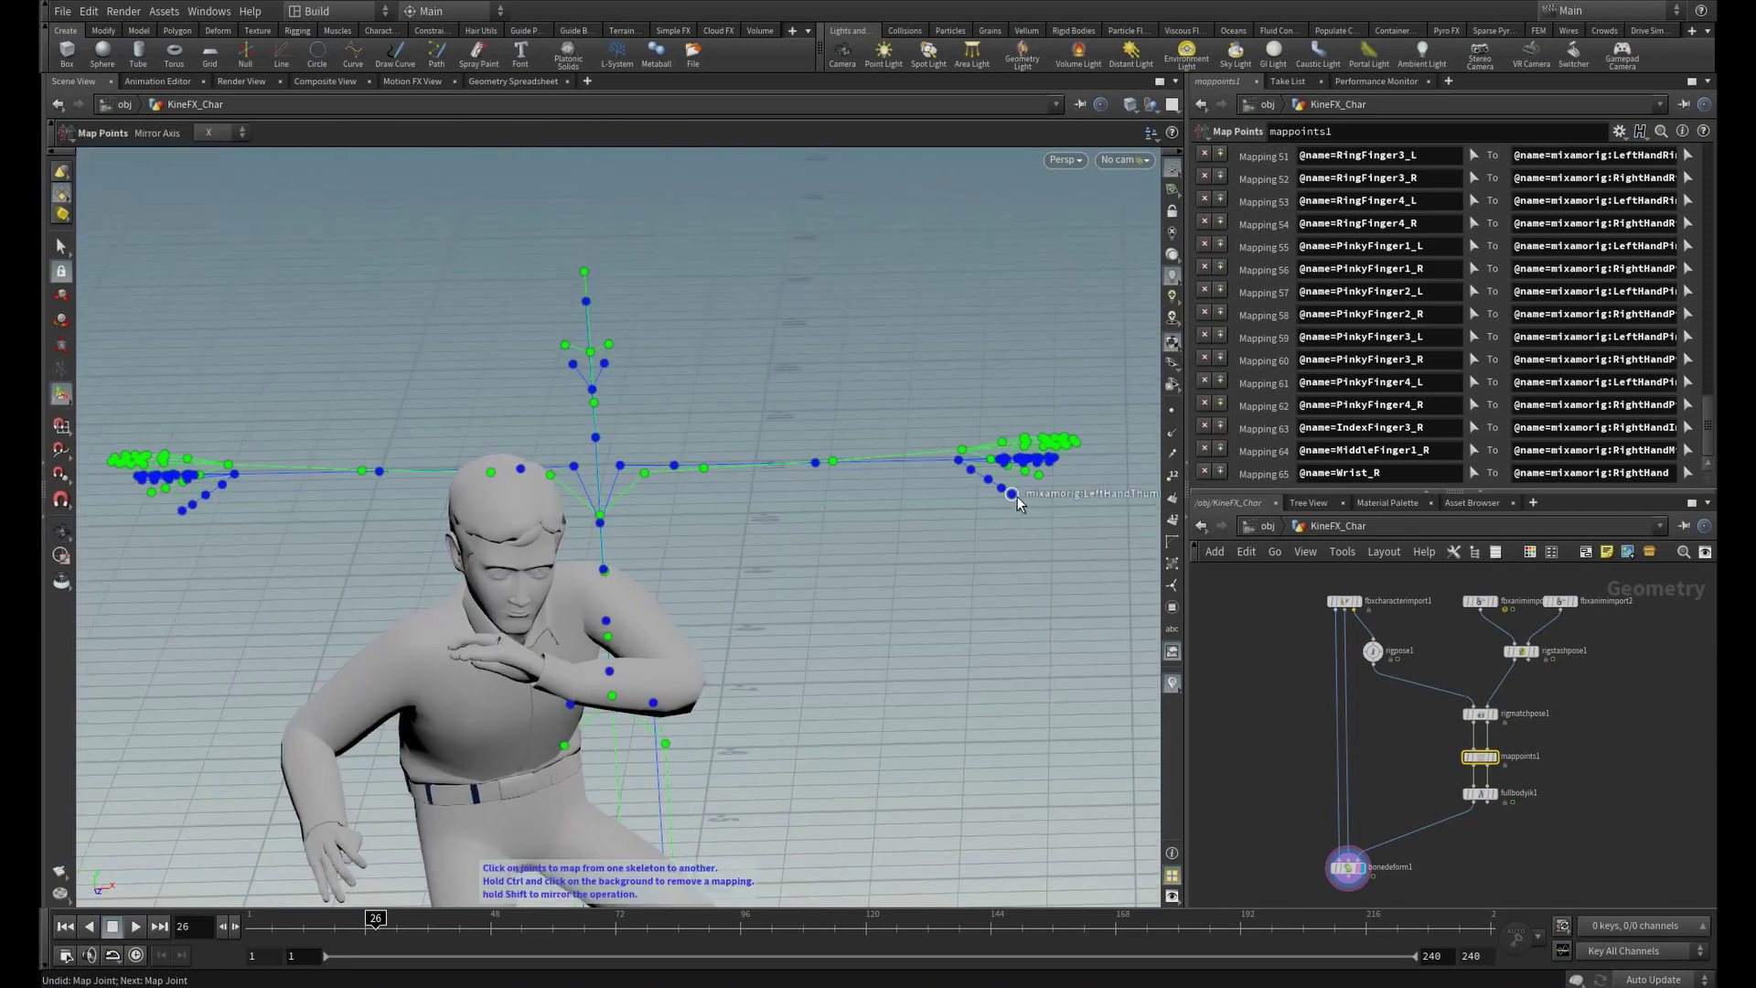
left_click(1016, 497)
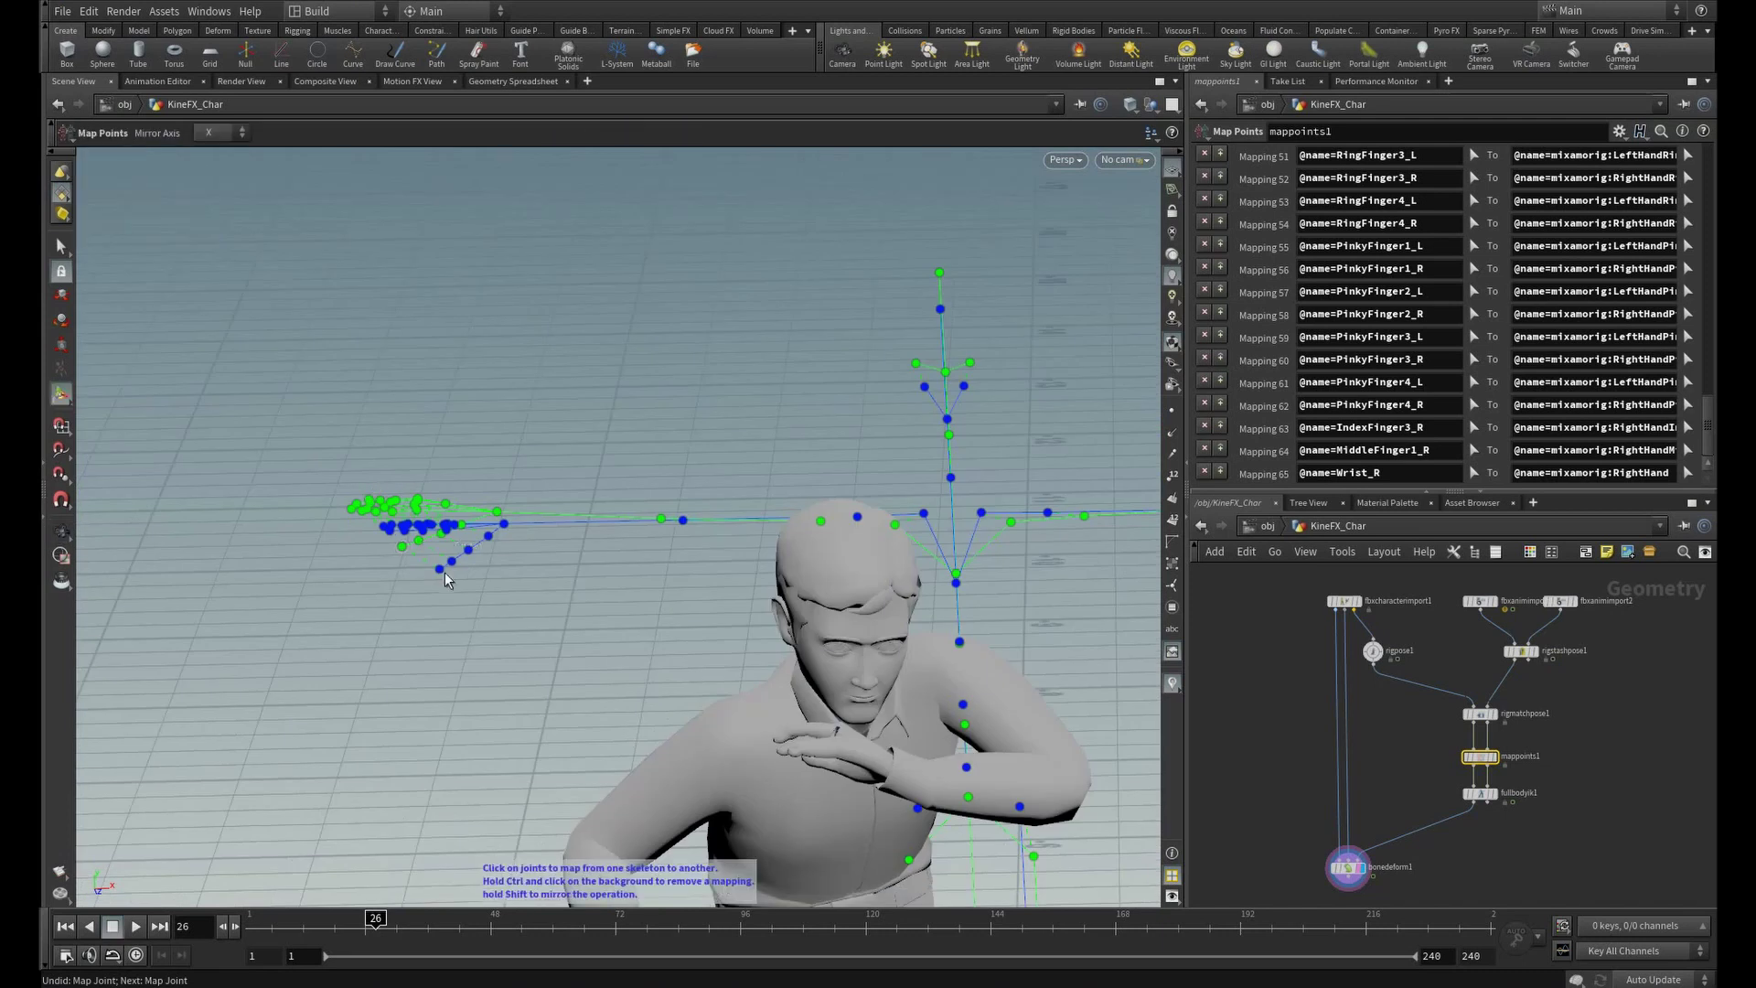
left_click(440, 570)
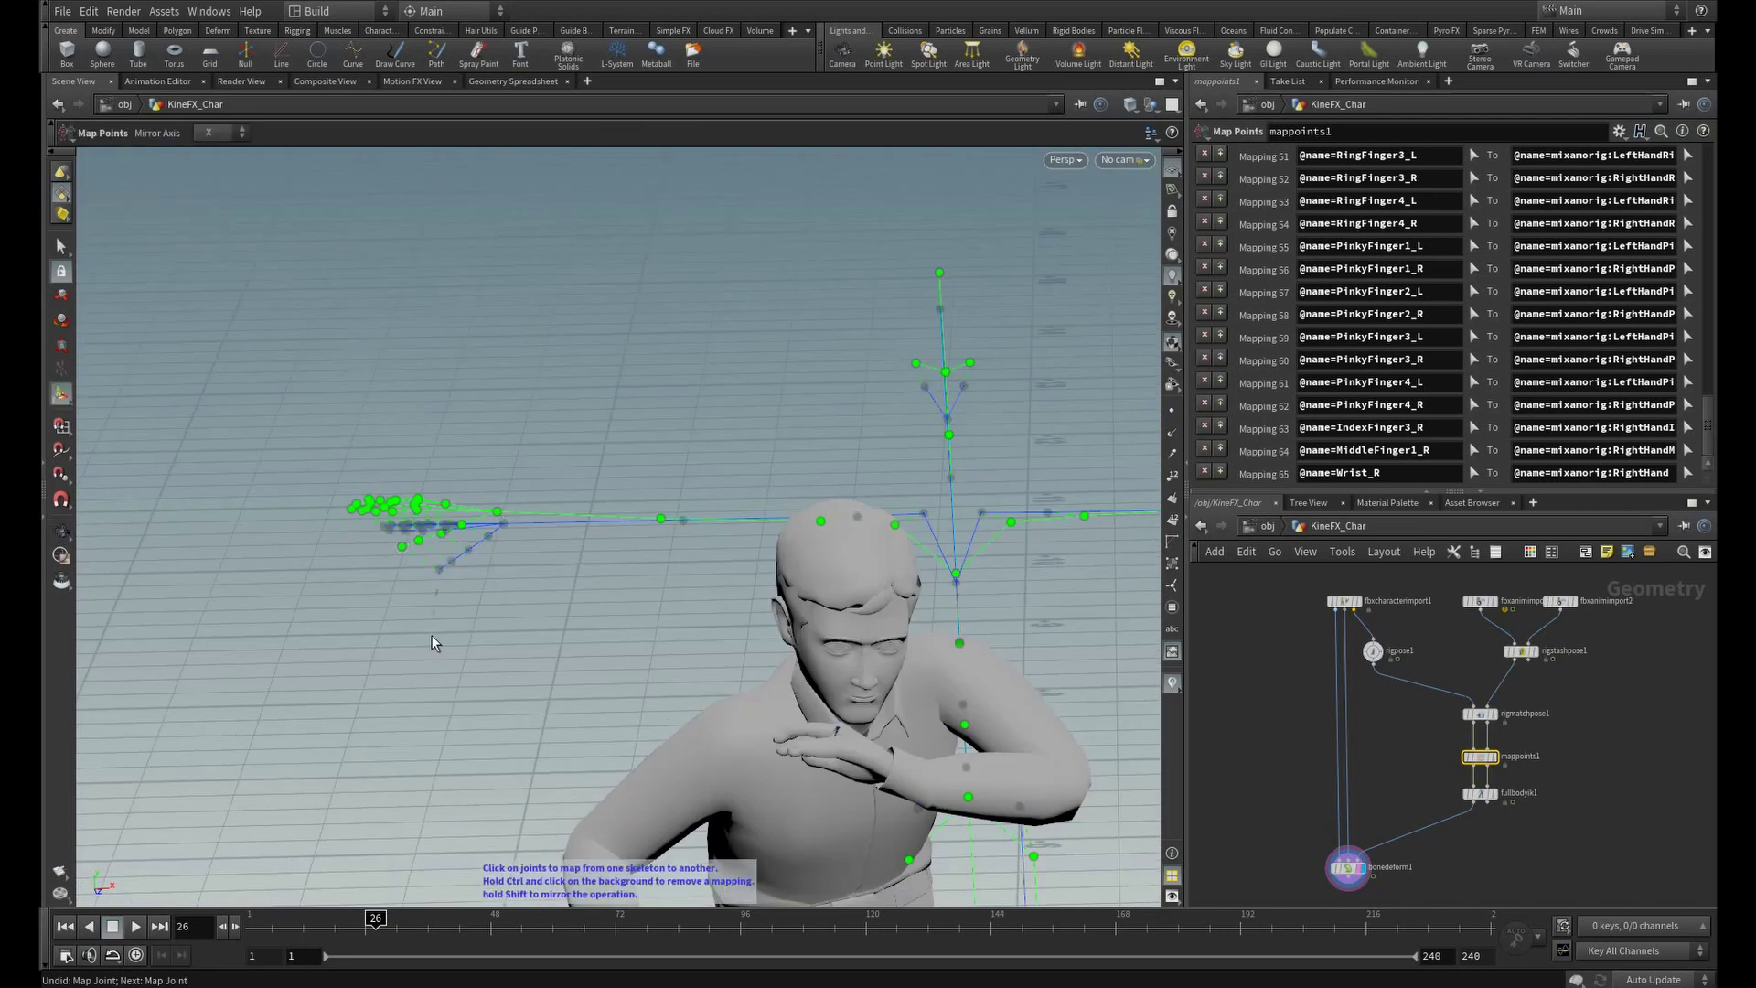
left_click(435, 633)
key("Escape")
left_click_drag(437, 540, 462, 485)
key("Return")
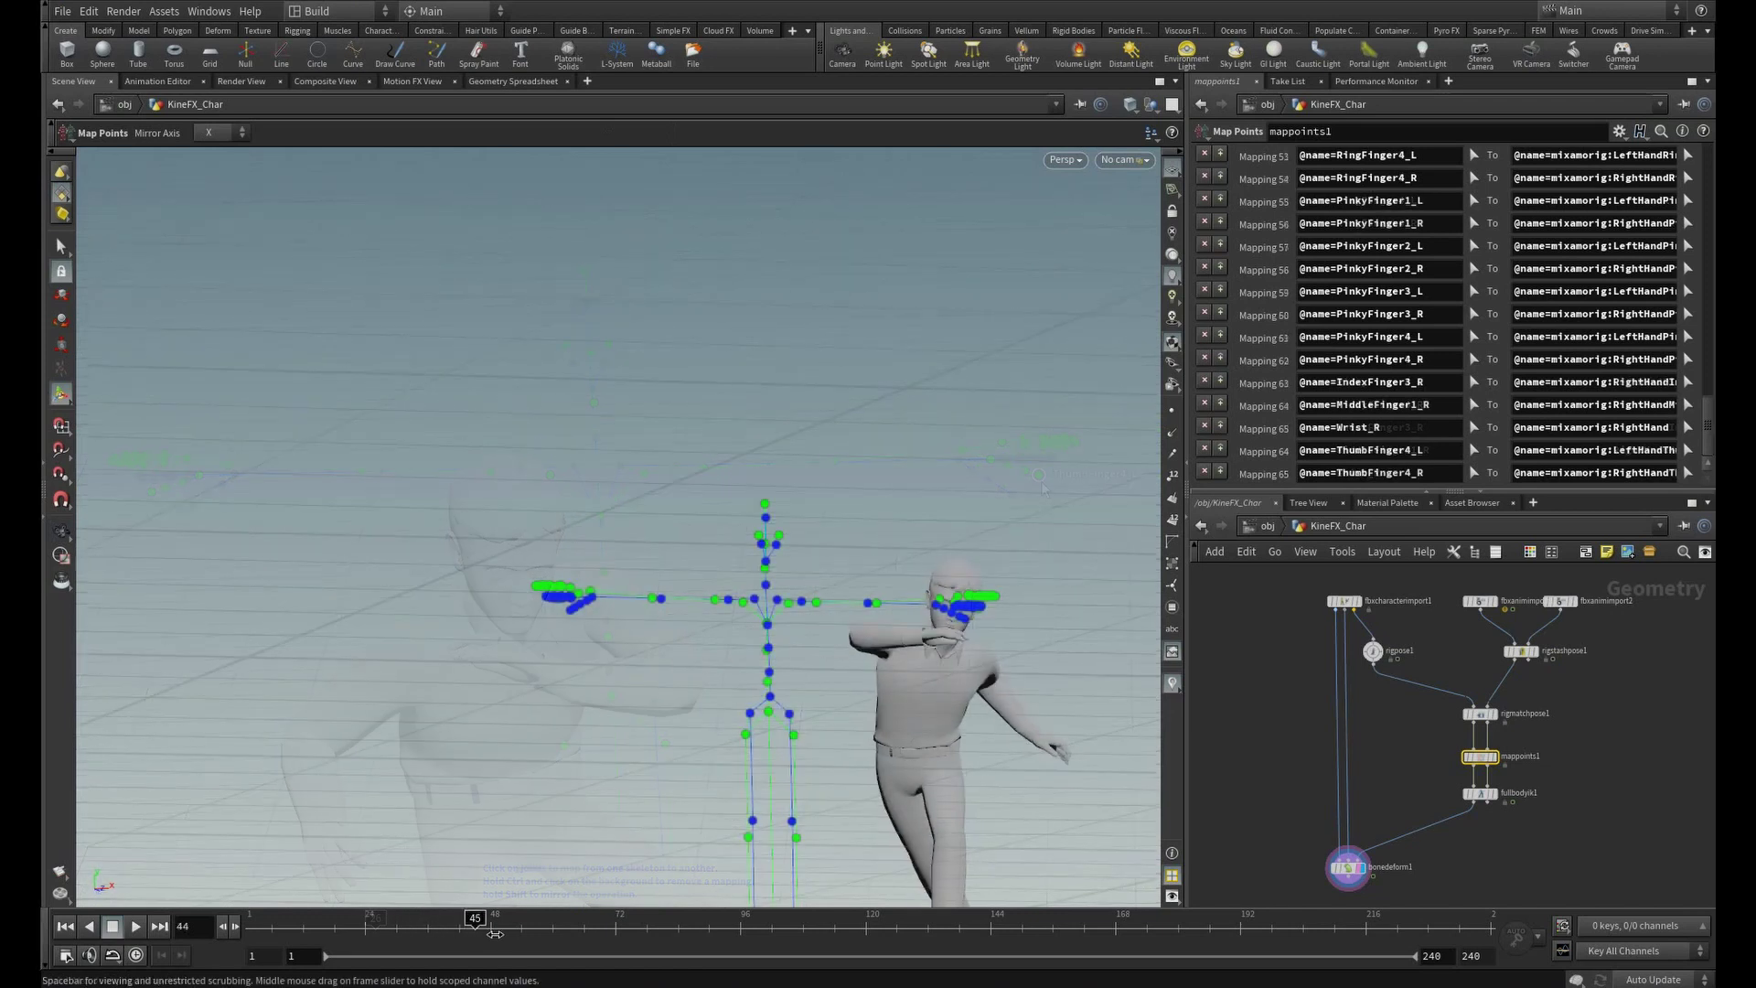
- Scrub the retargeted animation, display the Bone Deform result, and inspect the character's fingers up close at frame 1
left_click_drag(476, 930, 671, 930)
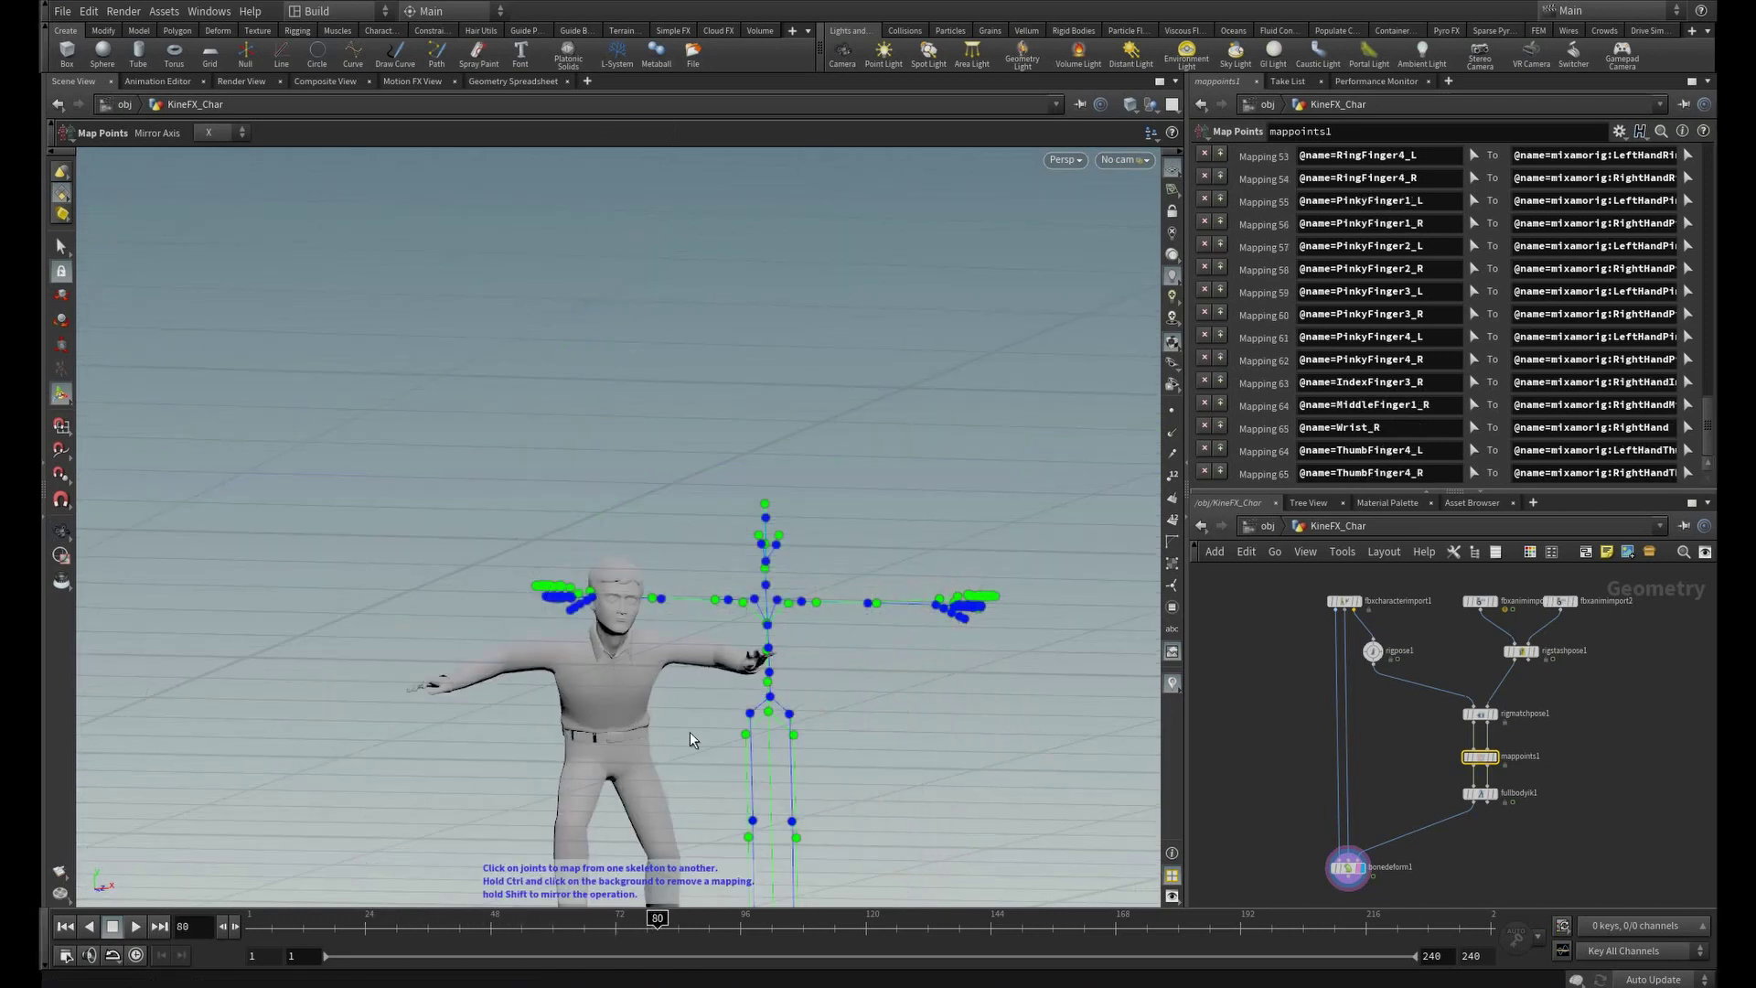
left_click_drag(654, 764, 745, 777, "alt")
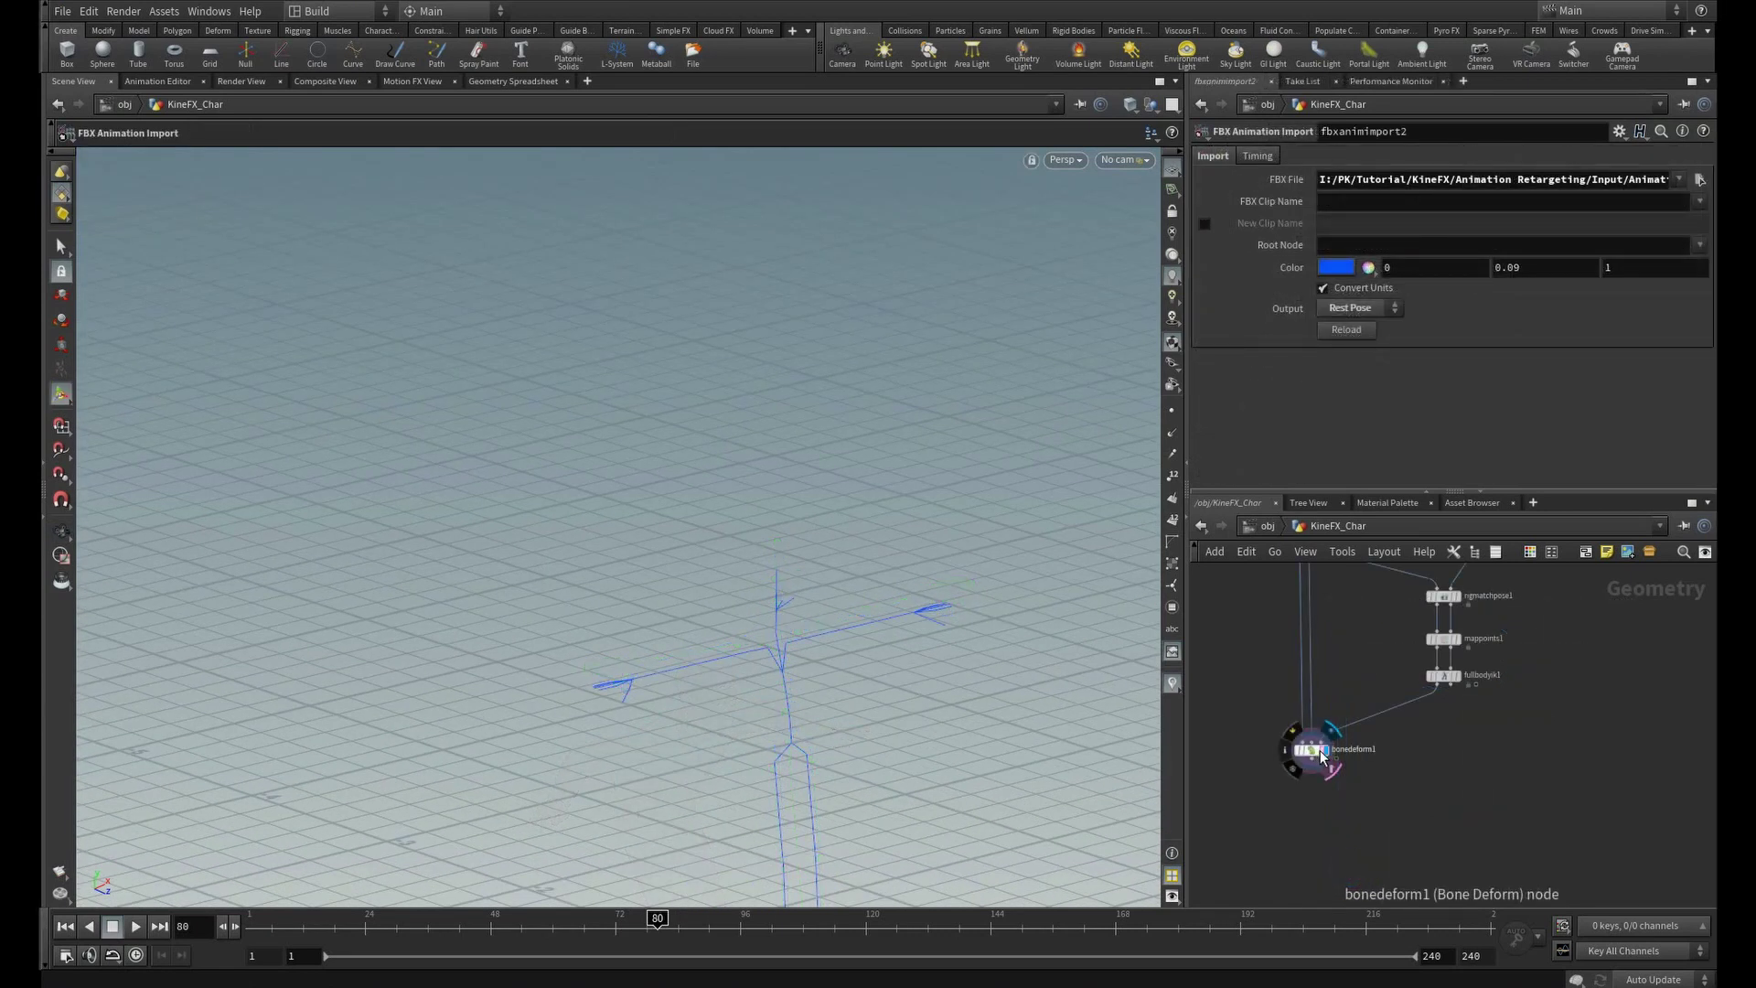
middle_click_drag(1497, 725, 1462, 794)
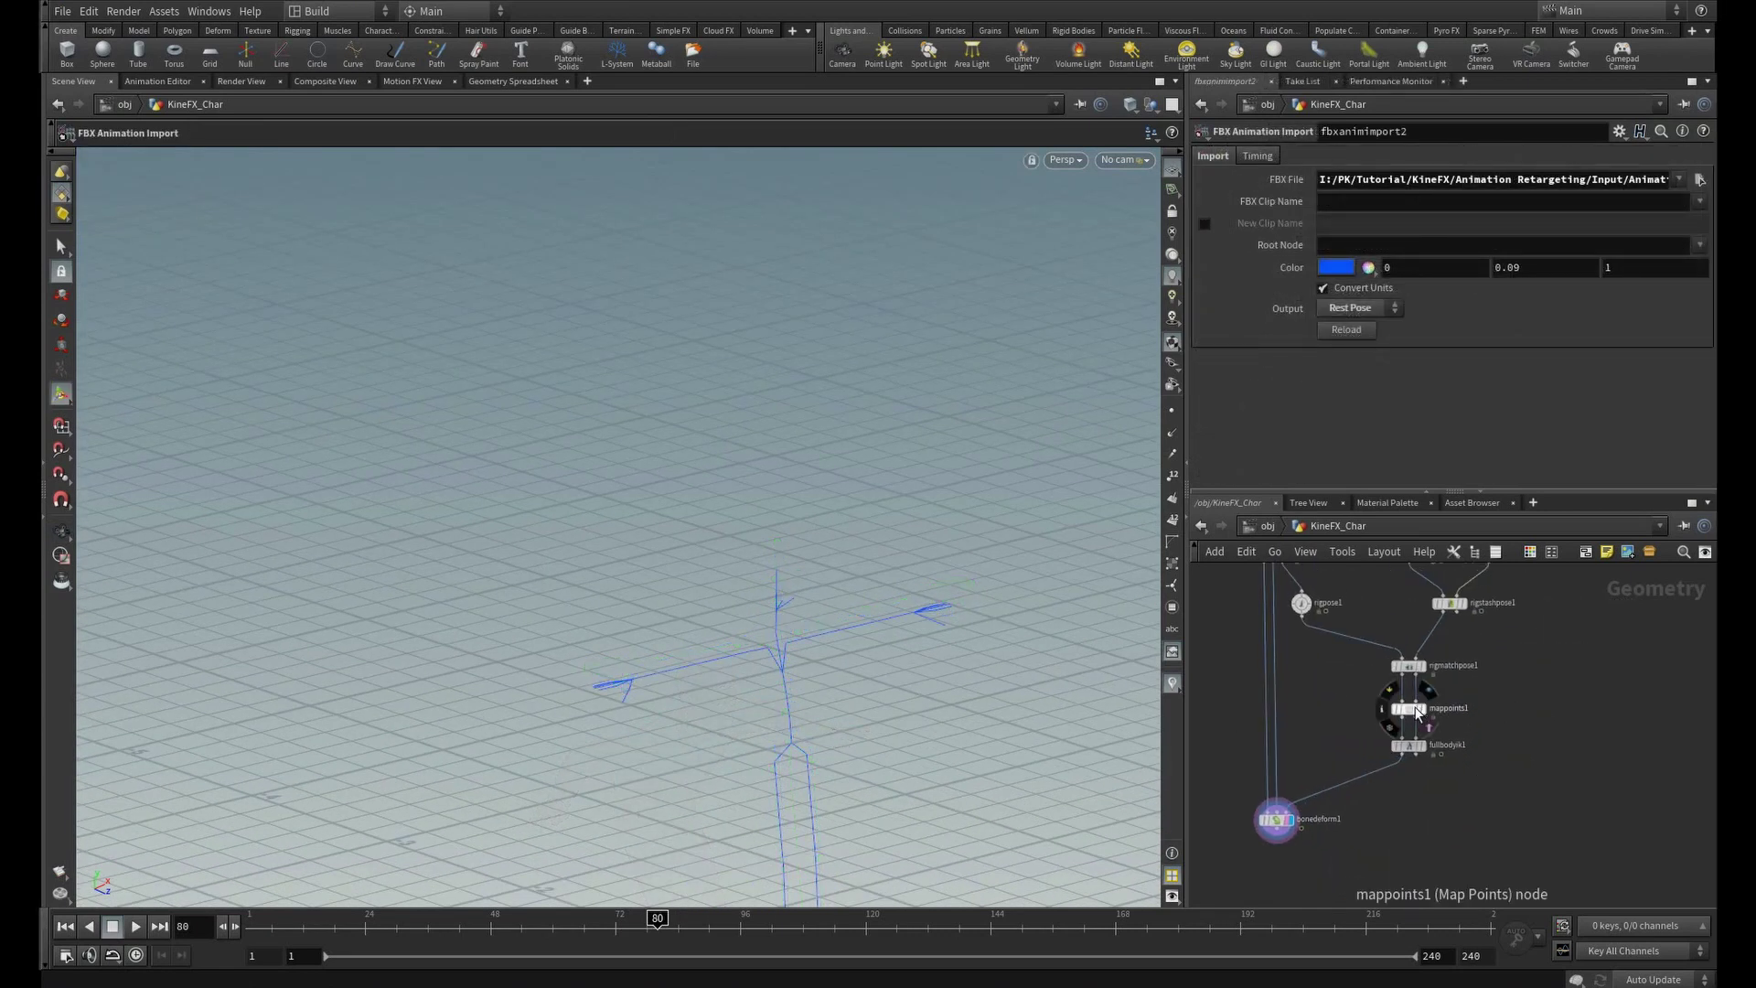
left_click(1414, 709)
left_click_drag(866, 796, 1041, 601, "alt")
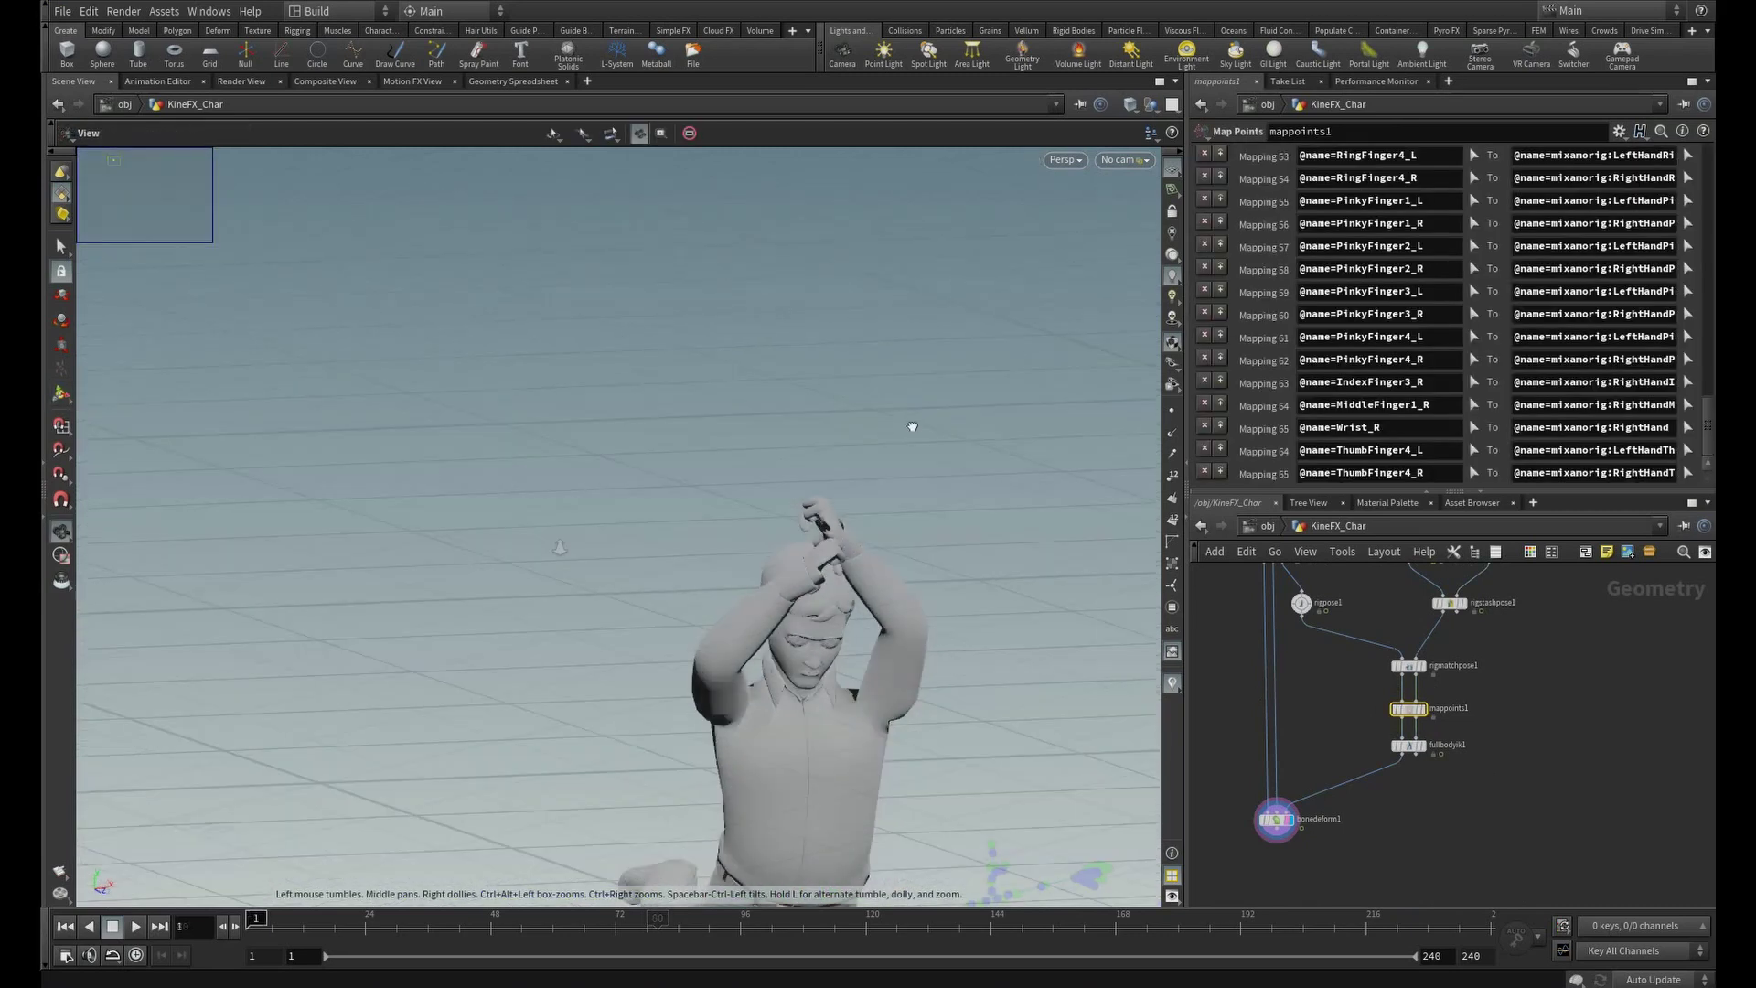
right_click_drag(1041, 601, 1061, 618, "alt")
left_click_drag(677, 576, 788, 430, "alt")
right_click_drag(805, 439, 999, 564, "alt")
left_click_drag(999, 565, 630, 547, "alt")
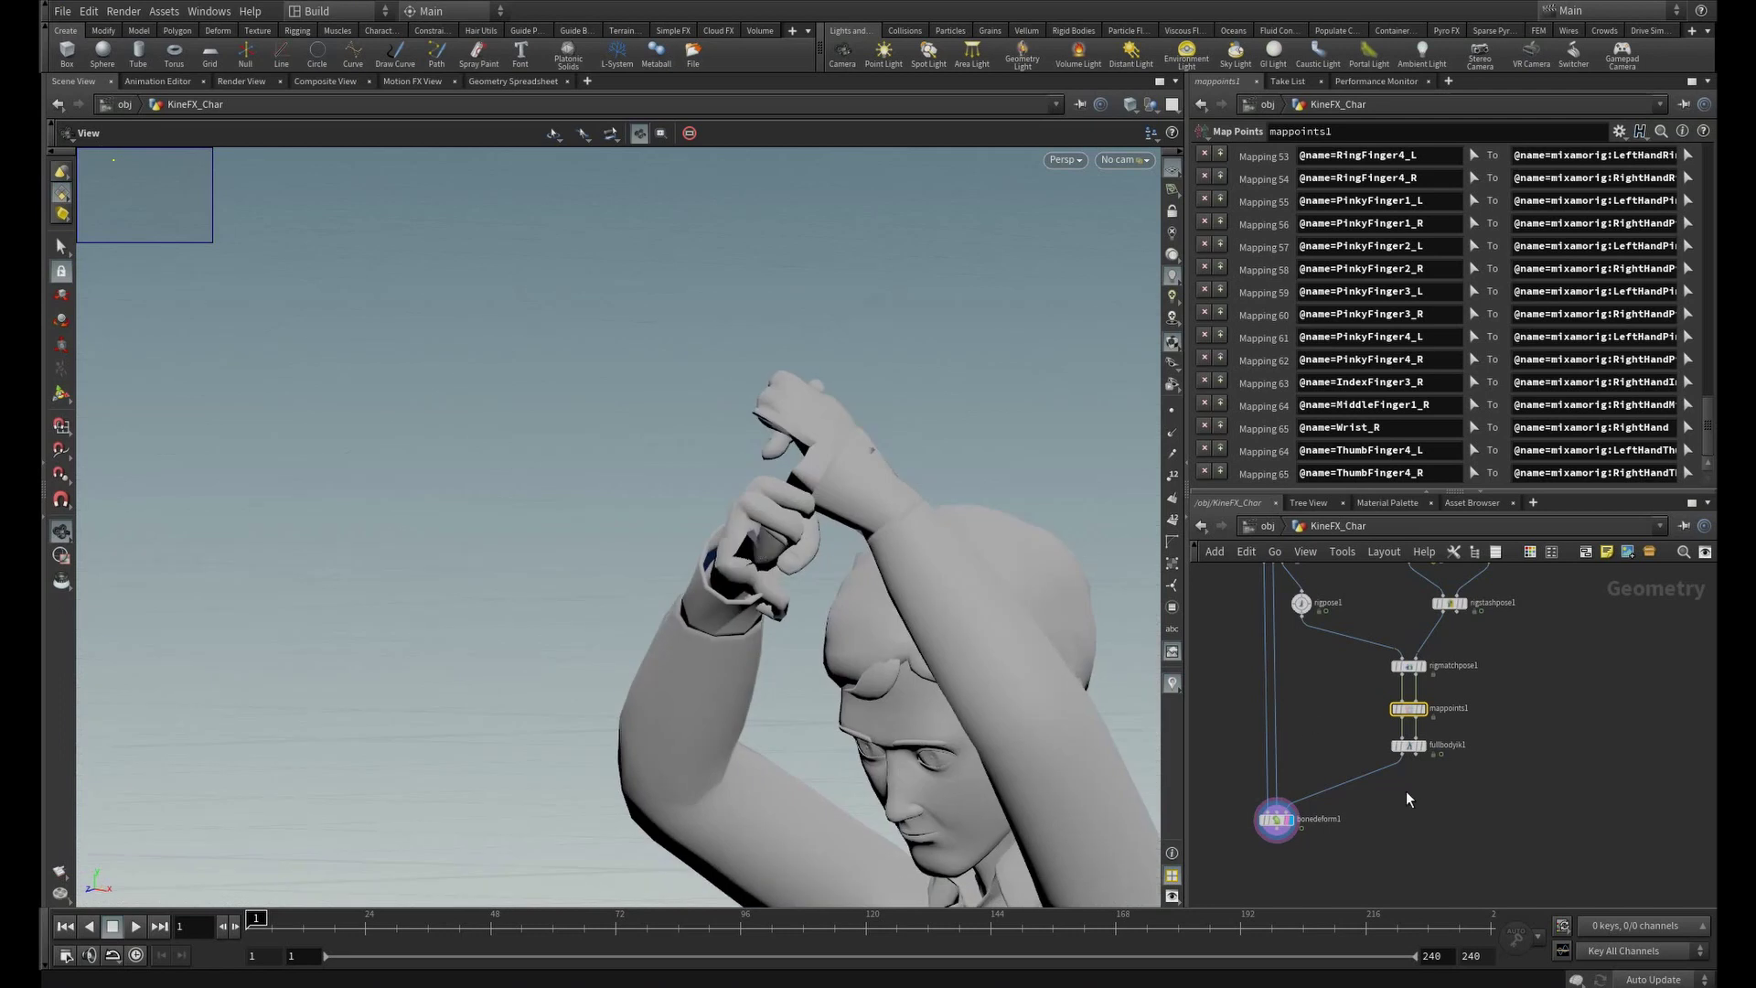
- Inspect the deformed character and bring up the settings of the fullbodyik1 node
scroll(1419, 764, "up", 5)
left_click(1375, 711)
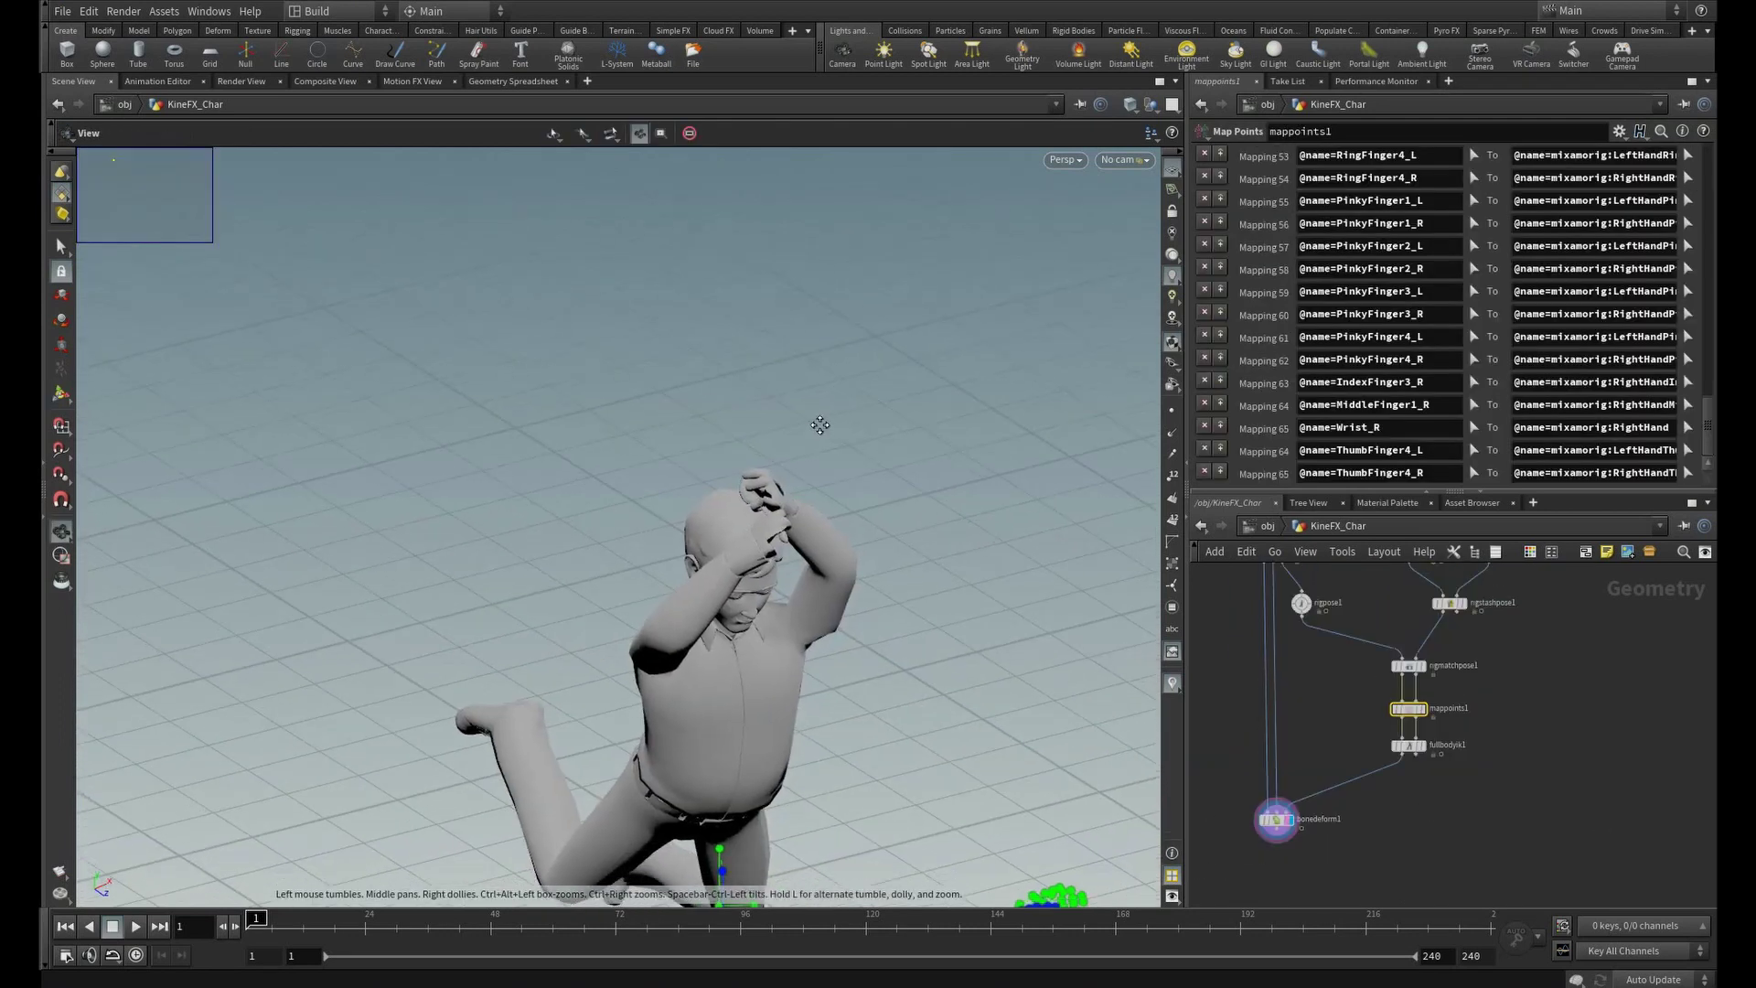
left_click_drag(821, 425, 631, 516)
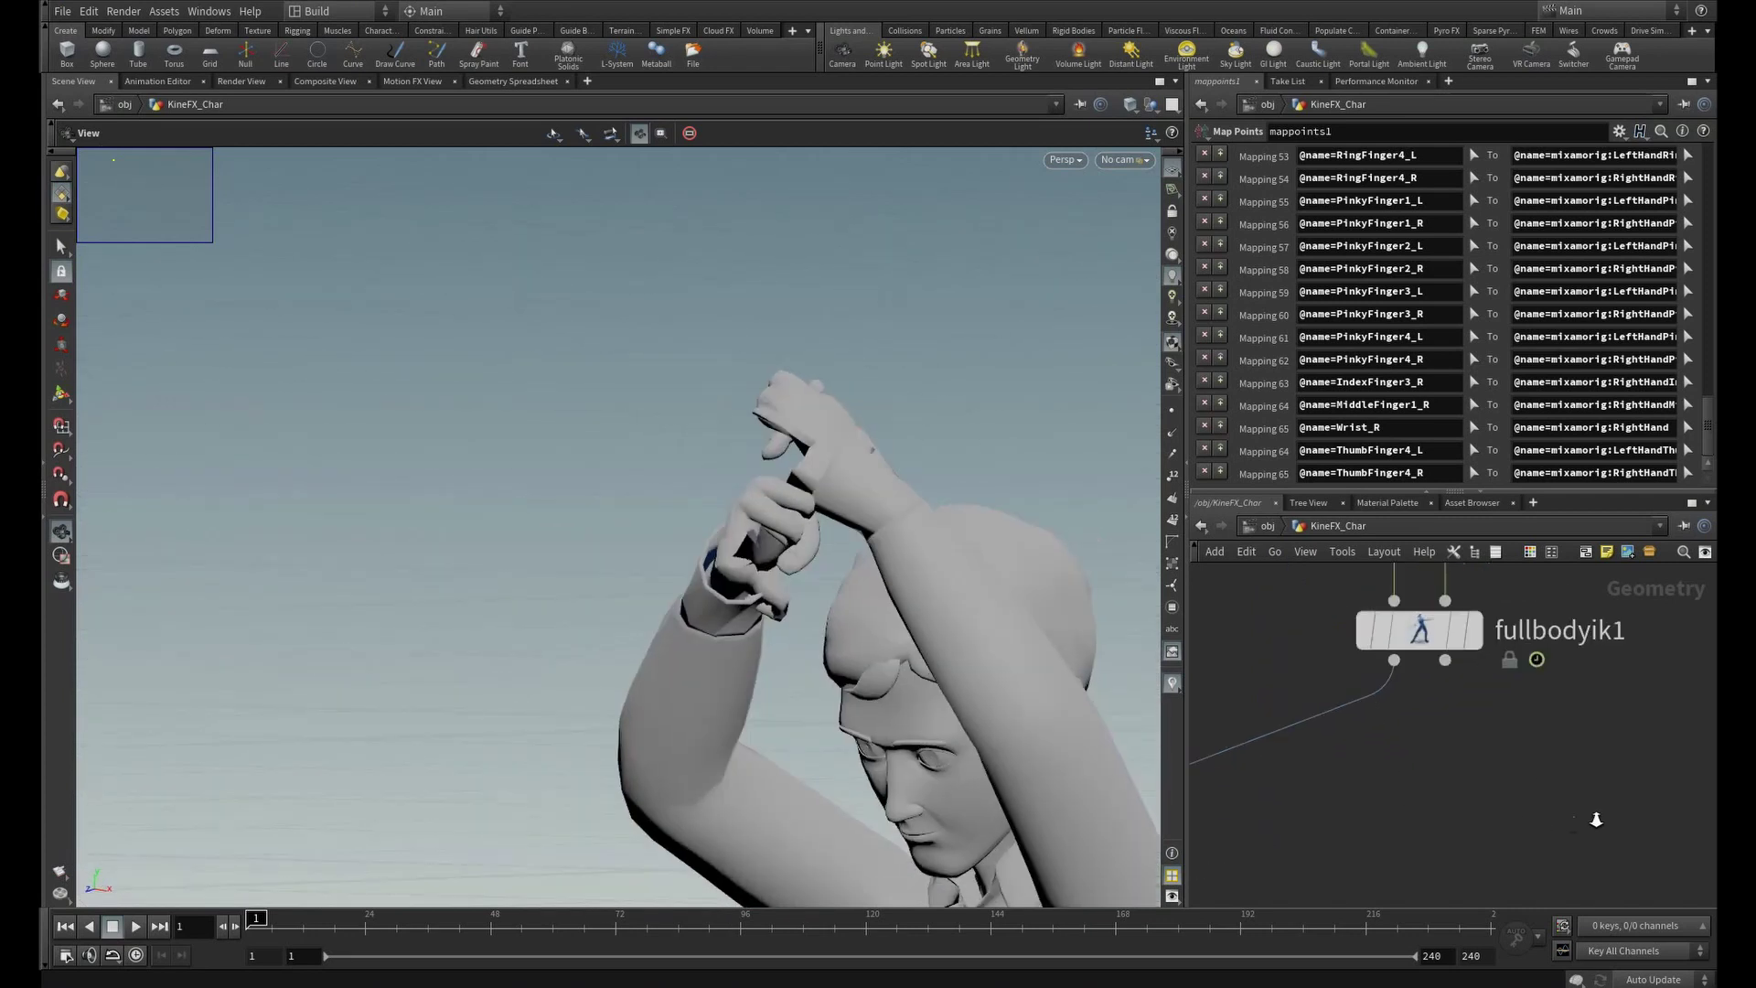
left_click(1374, 711)
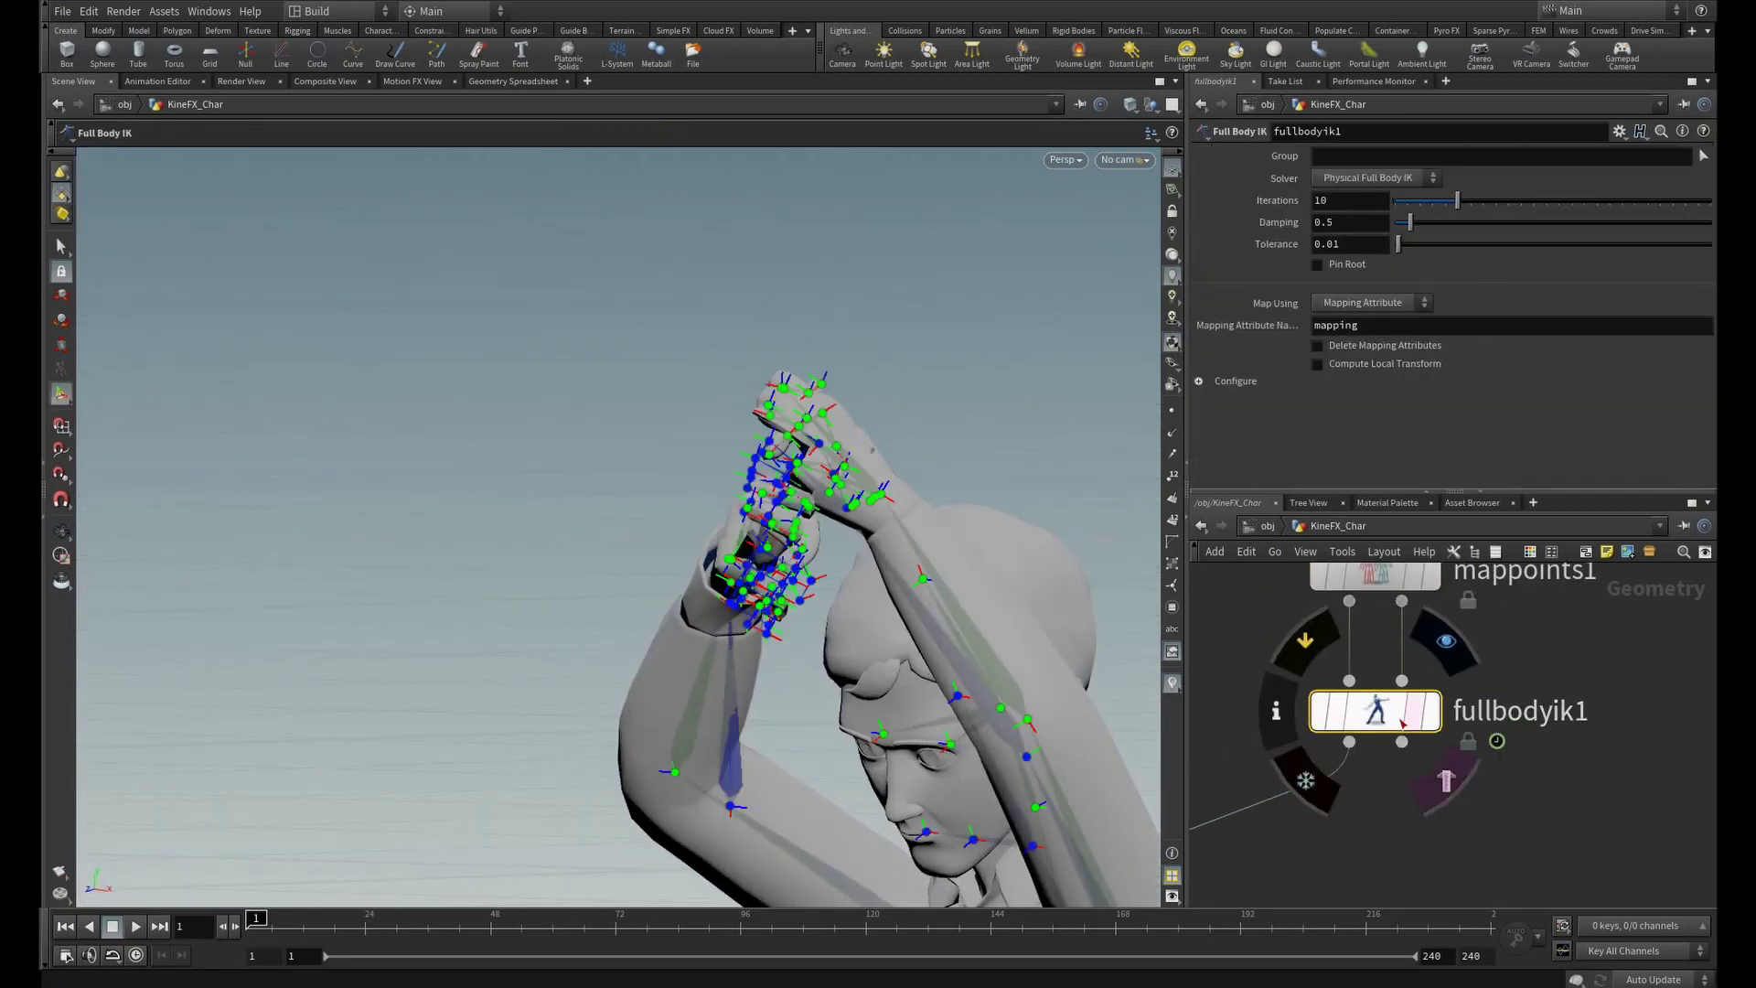
scroll(1459, 773, "down", 3)
right_click_drag(1459, 773, 1484, 769)
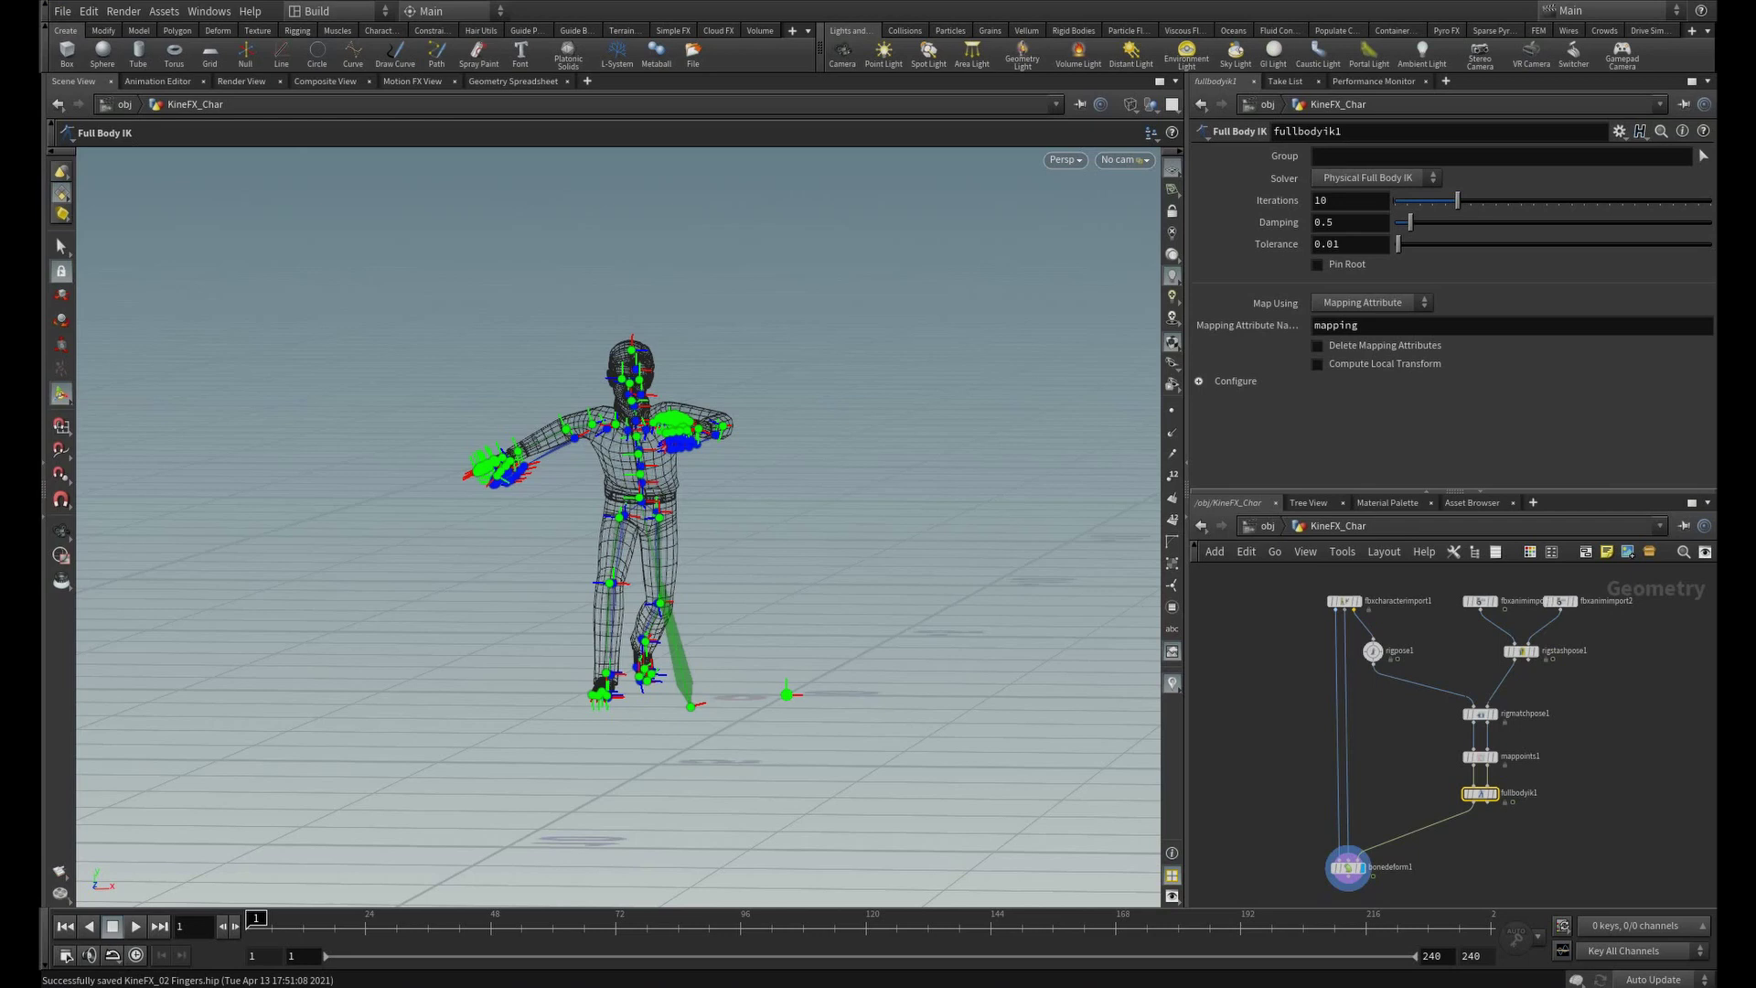
- Move the Bone Deform and Full Body IK nodes down to make room below mappoints1
middle_click_drag(1559, 772, 1573, 666)
left_click_drag(1445, 847, 1317, 754)
left_click_drag(1361, 760, 1358, 831)
left_click_drag(1490, 694, 1497, 730)
scroll(1539, 679, "up", 3)
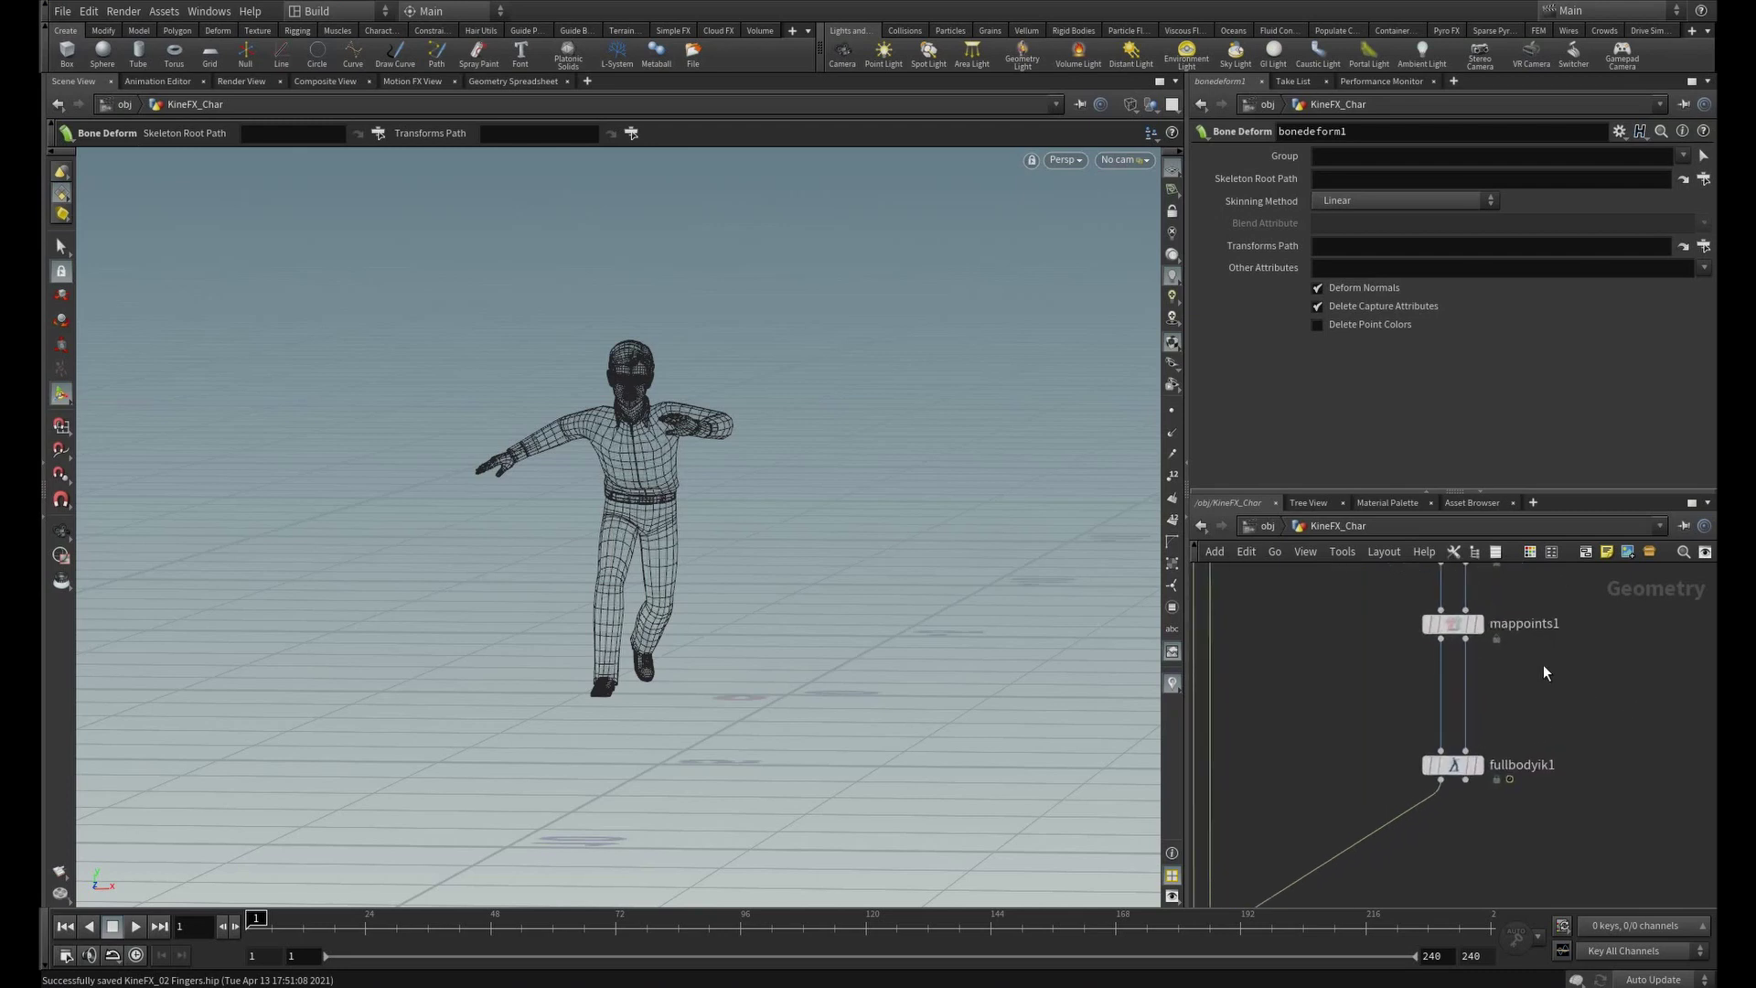
- Add a Map Points node named mappoints2_Fingers and wire both mappoints1 outputs into it
key("Tab")
type("map")
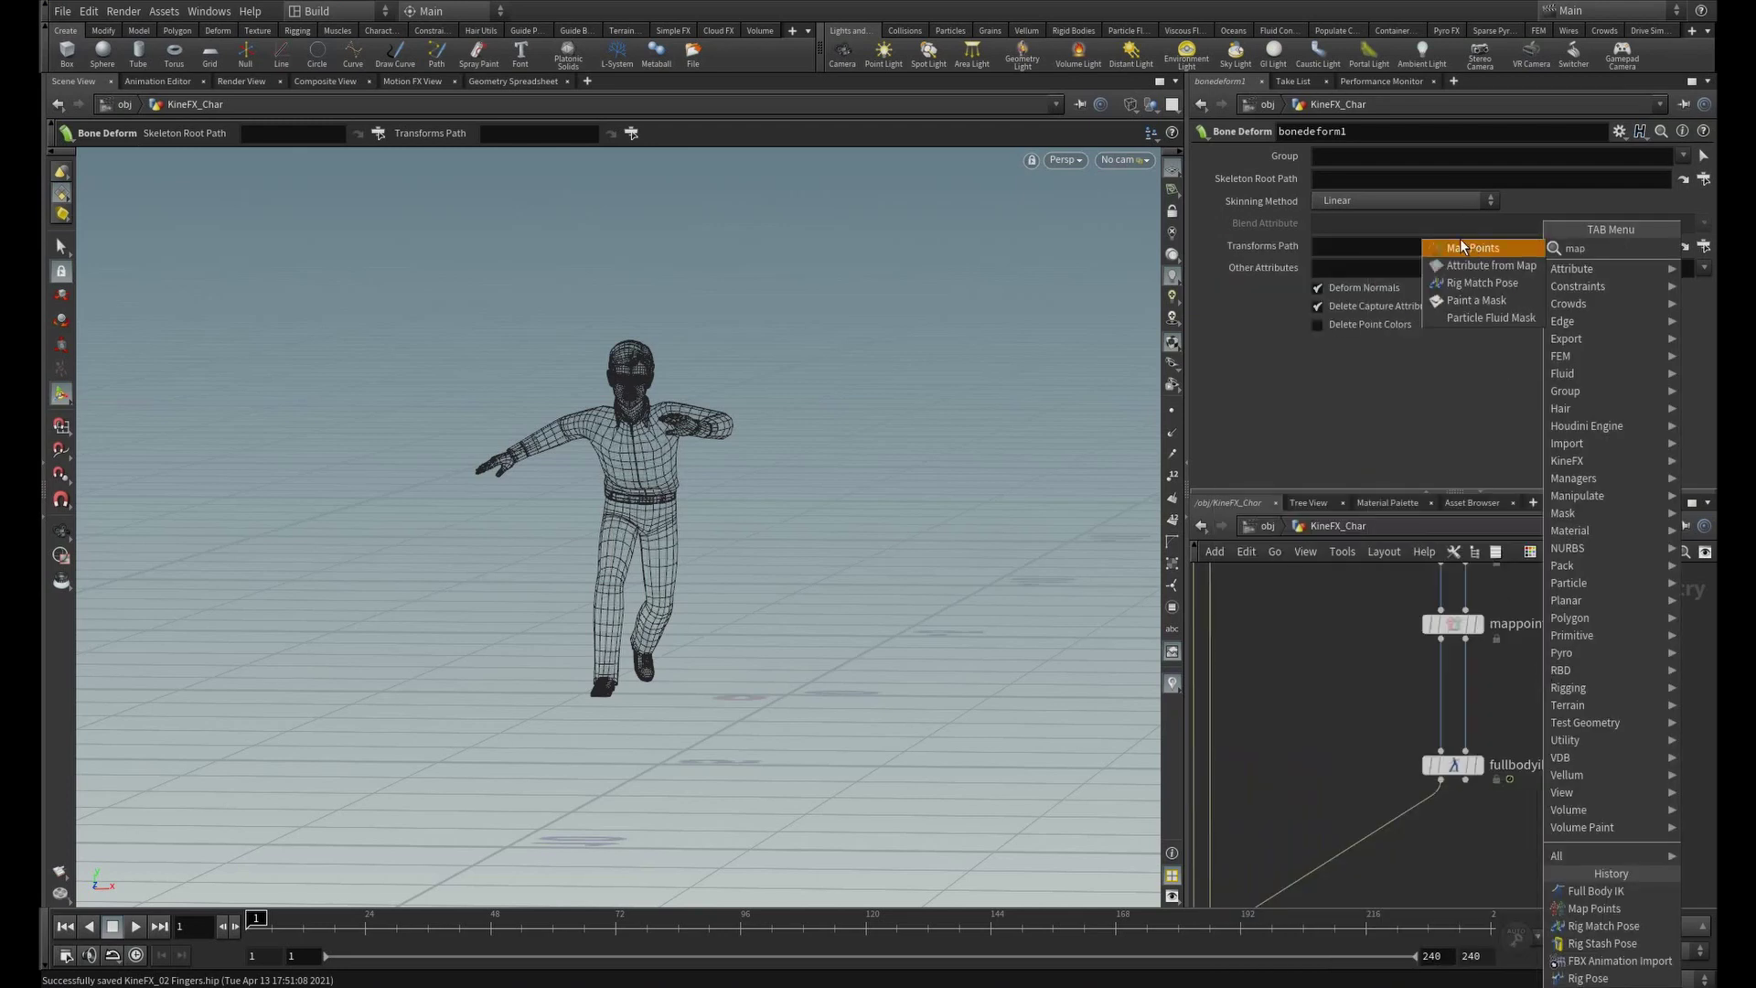
left_click(1462, 246)
left_click(1546, 678)
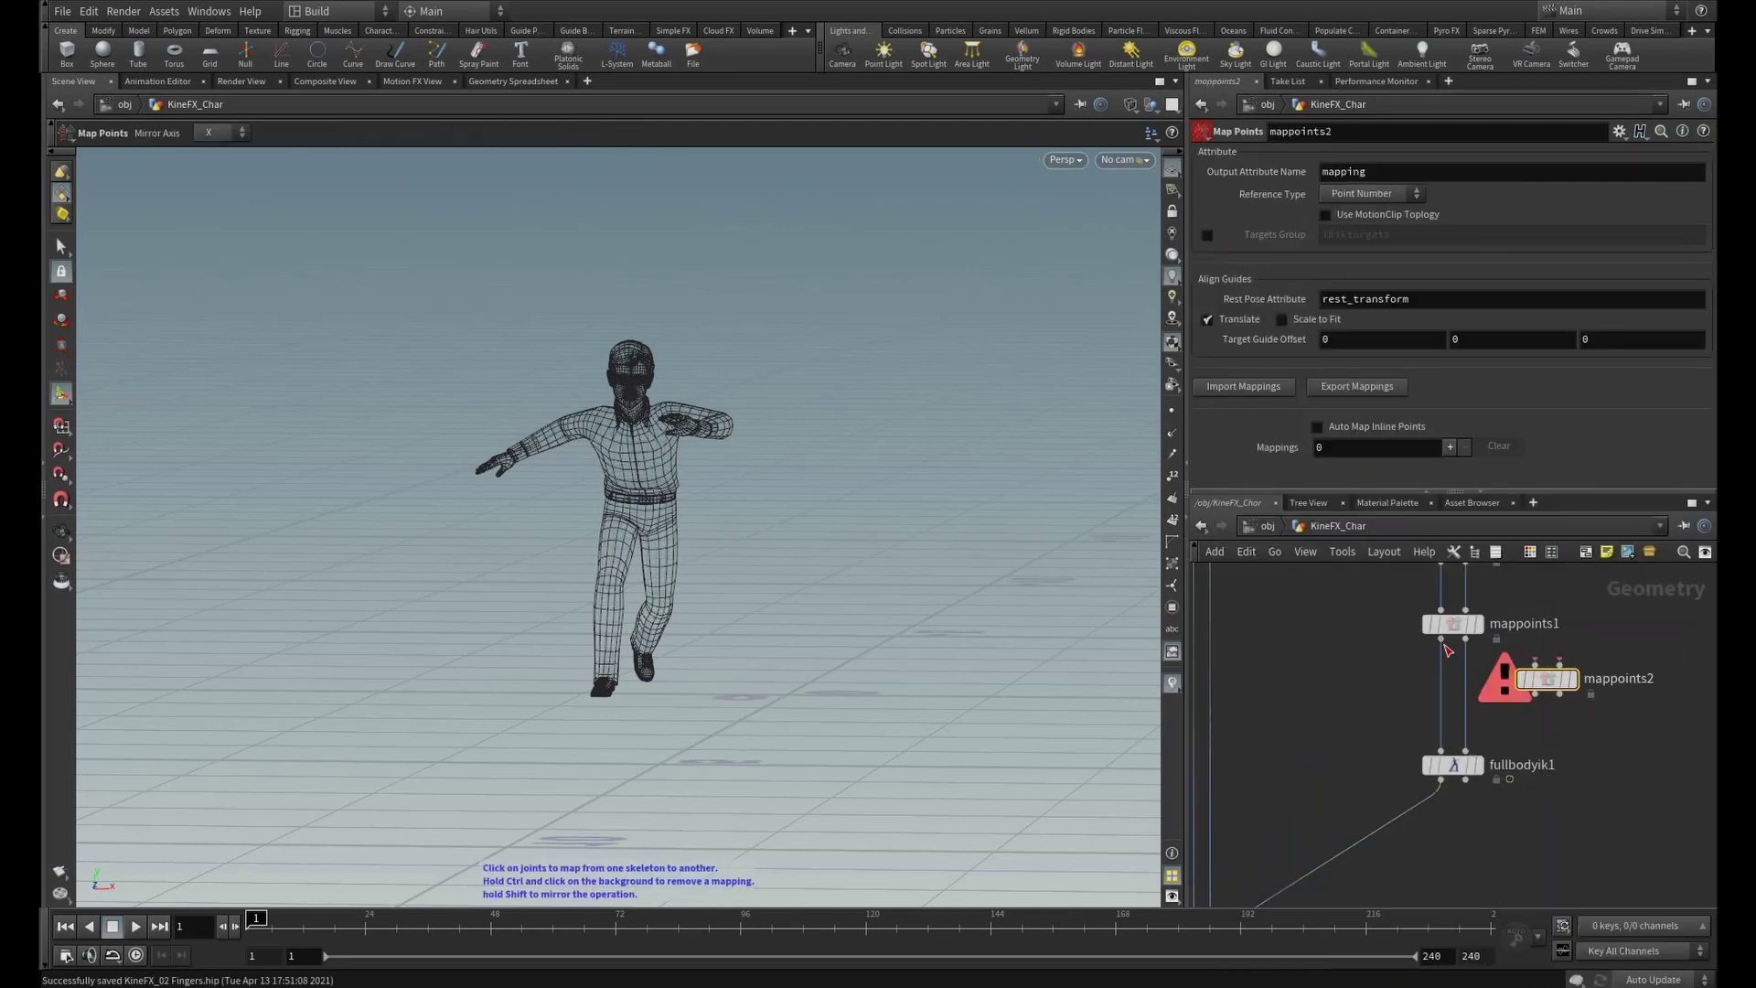
left_click(1467, 638)
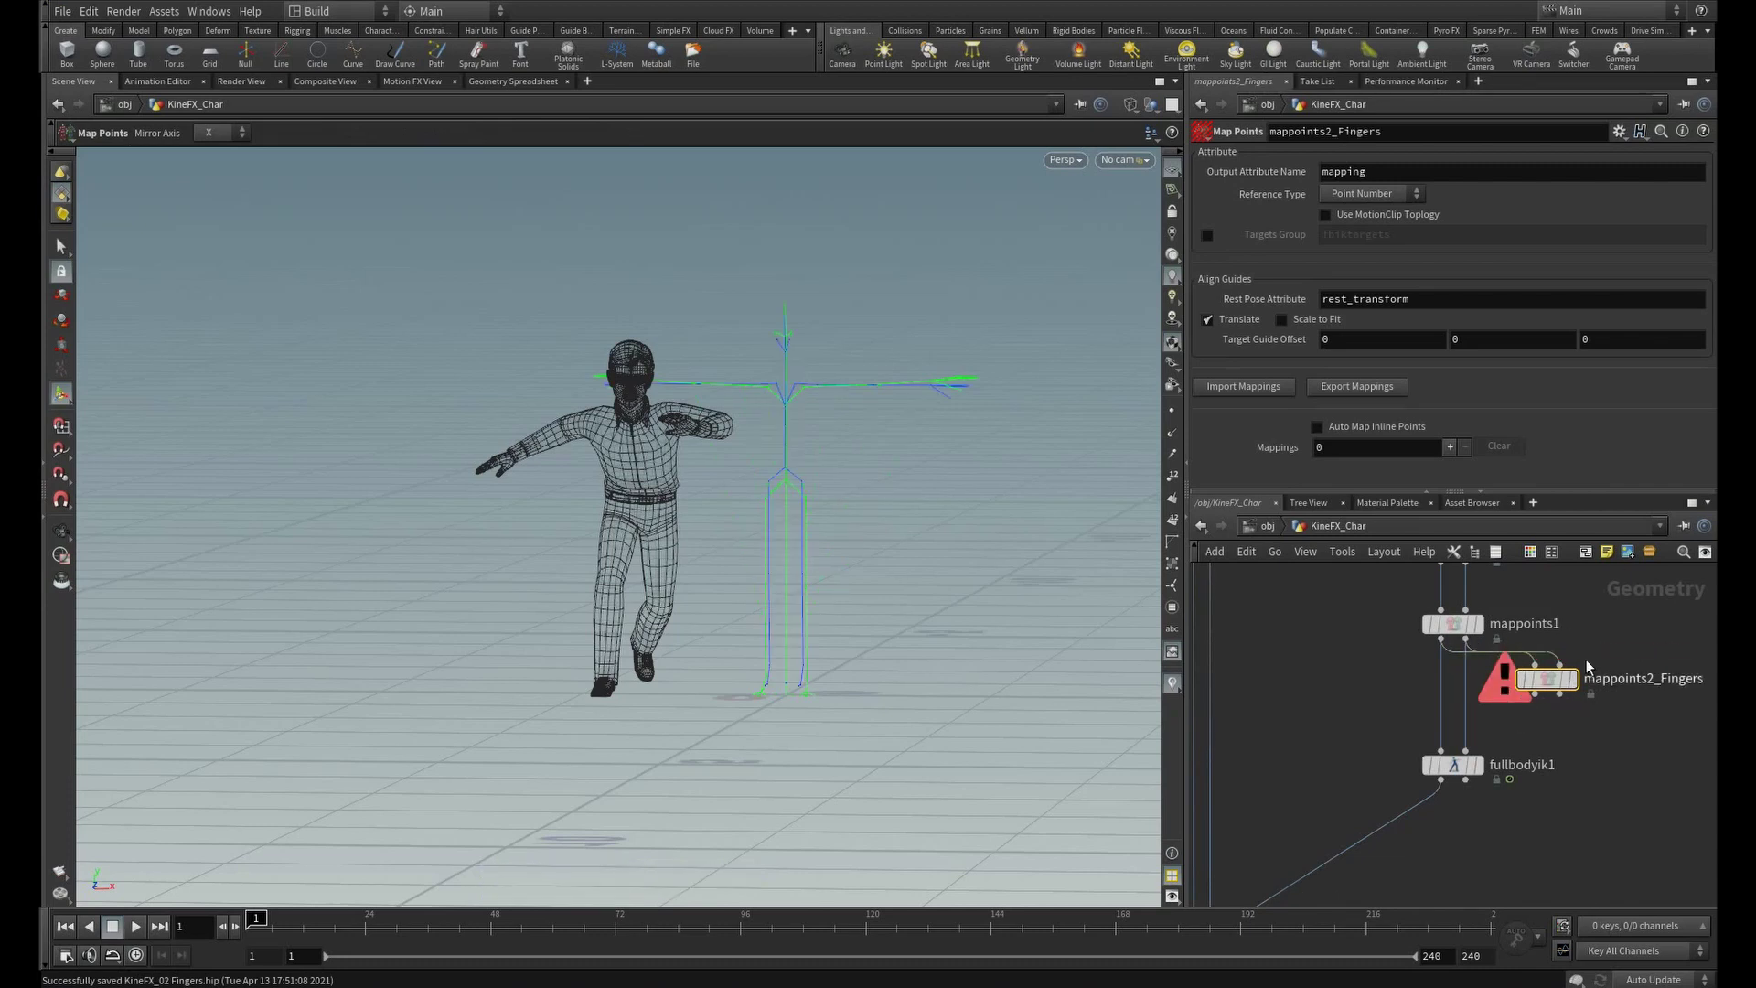
- Check the mapping attribute name in mappoints1 and fullbodyik1, and set the Output Attribute Name of mappoints2_Fingers to mapping_Fingers
left_click(1454, 625)
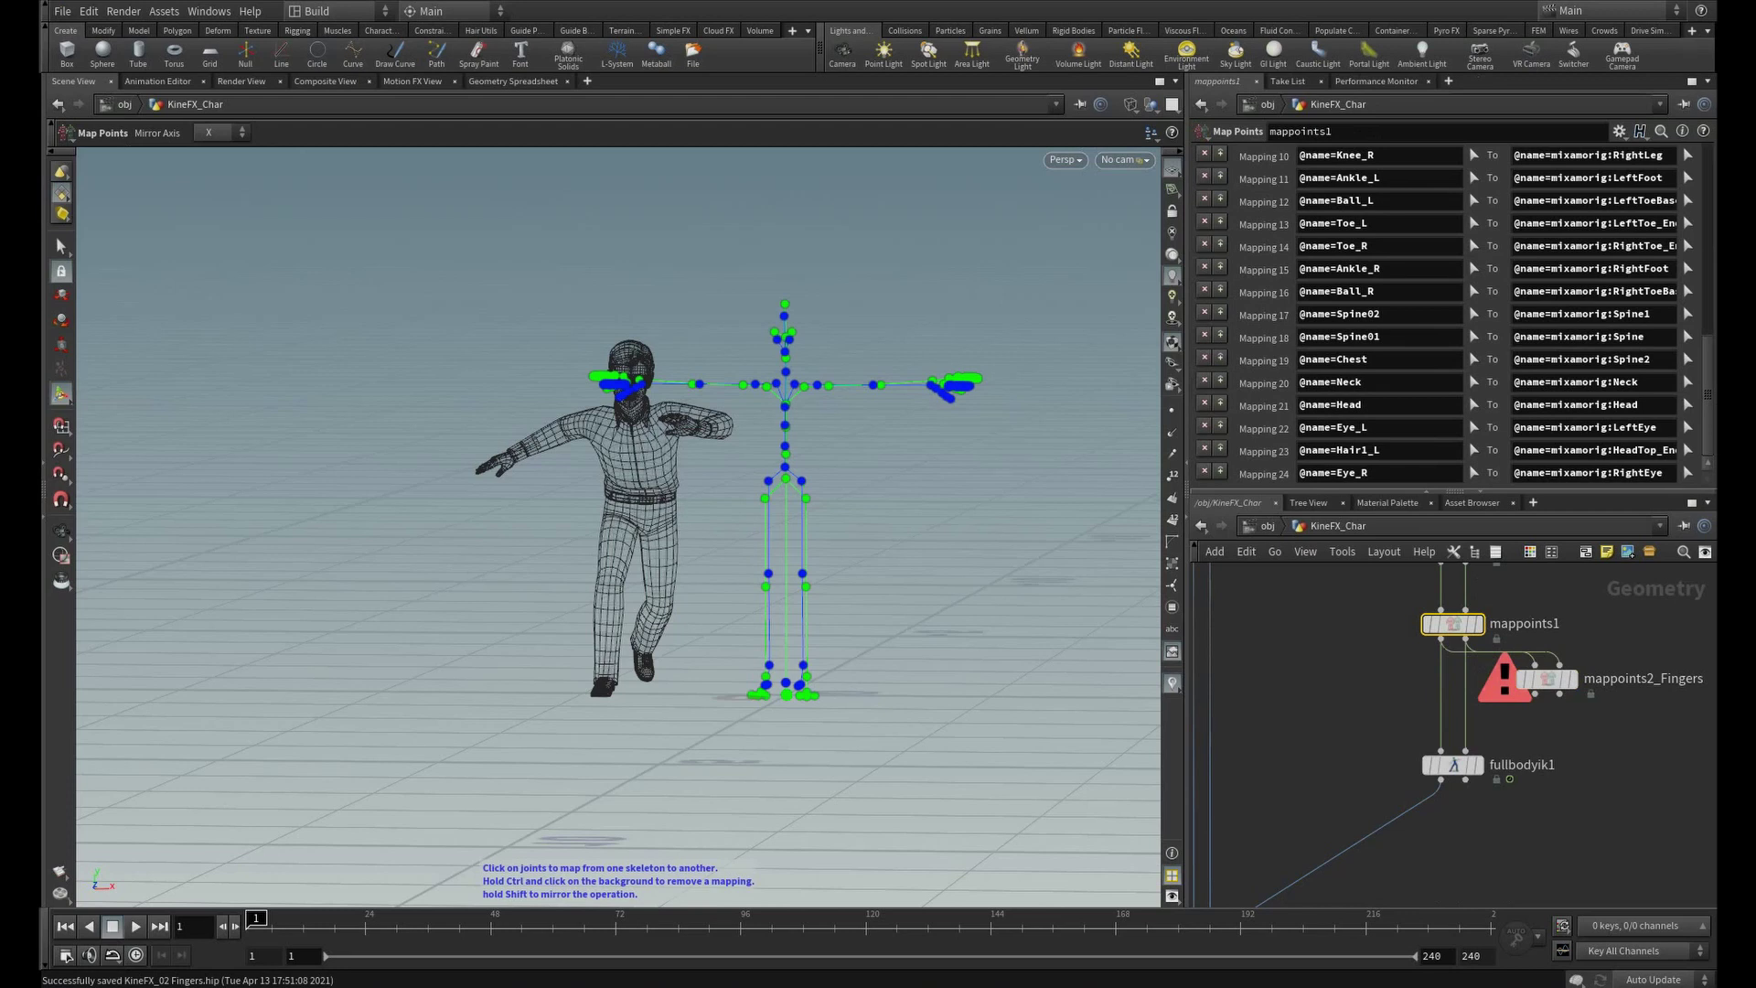
left_click_drag(1707, 395, 1706, 174)
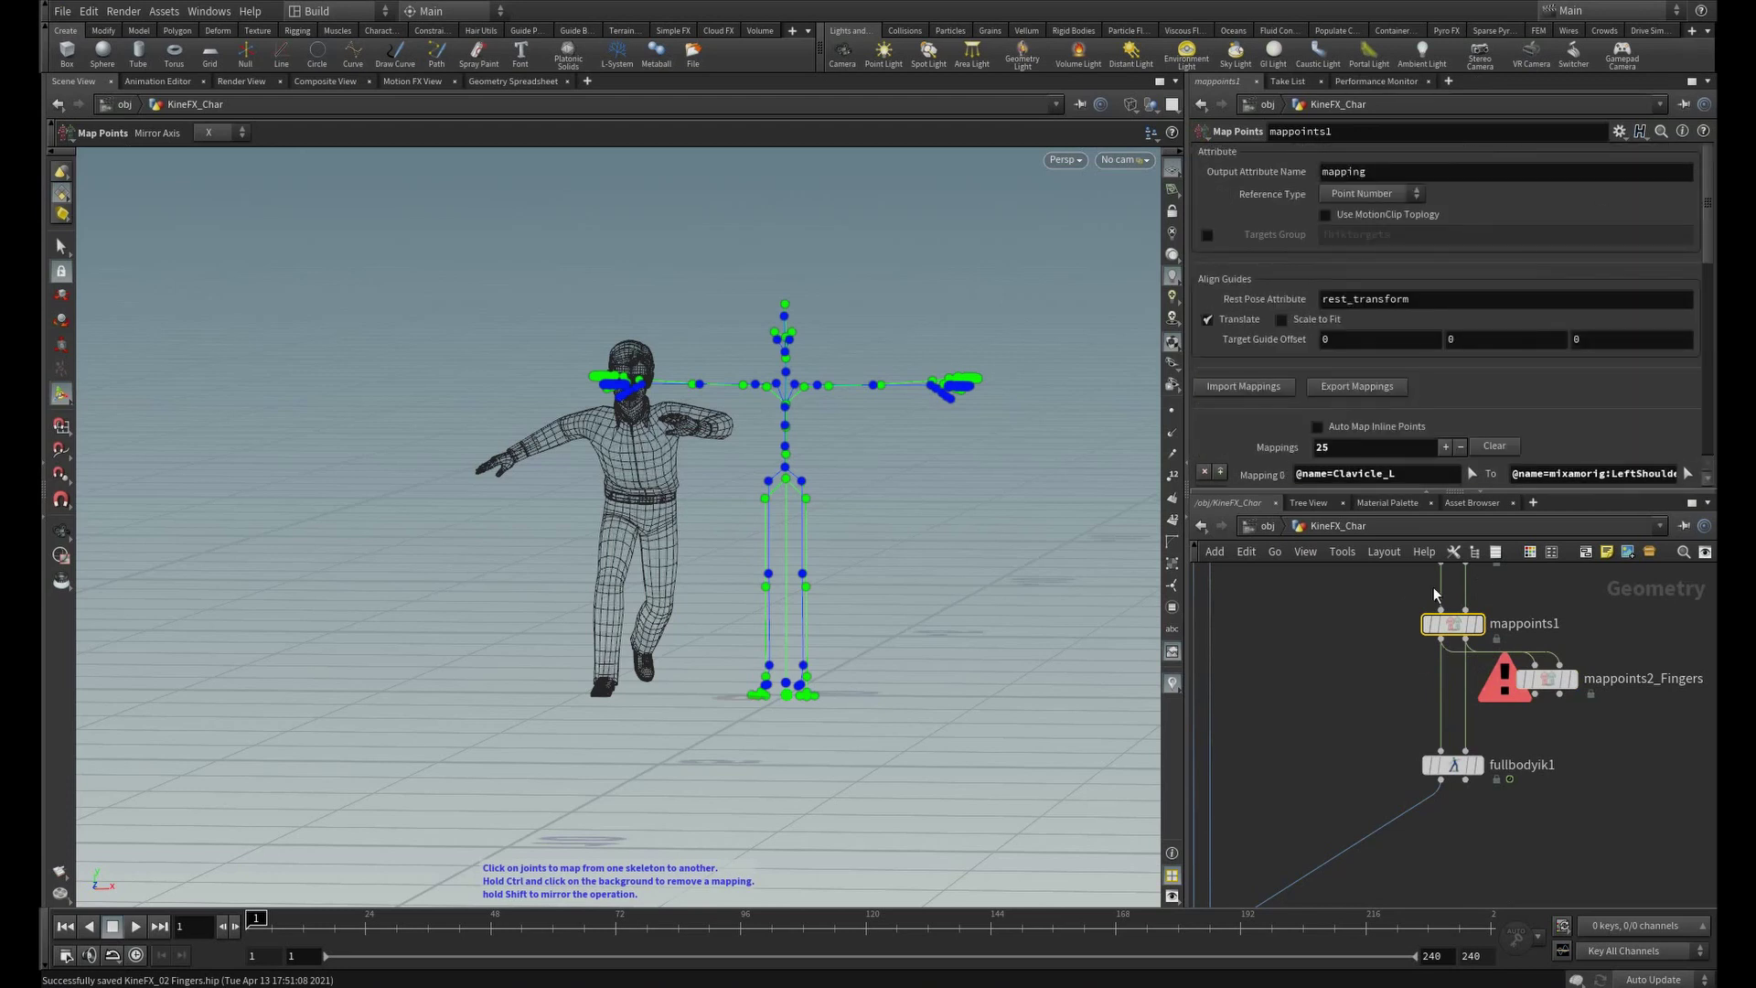
left_click(1453, 765)
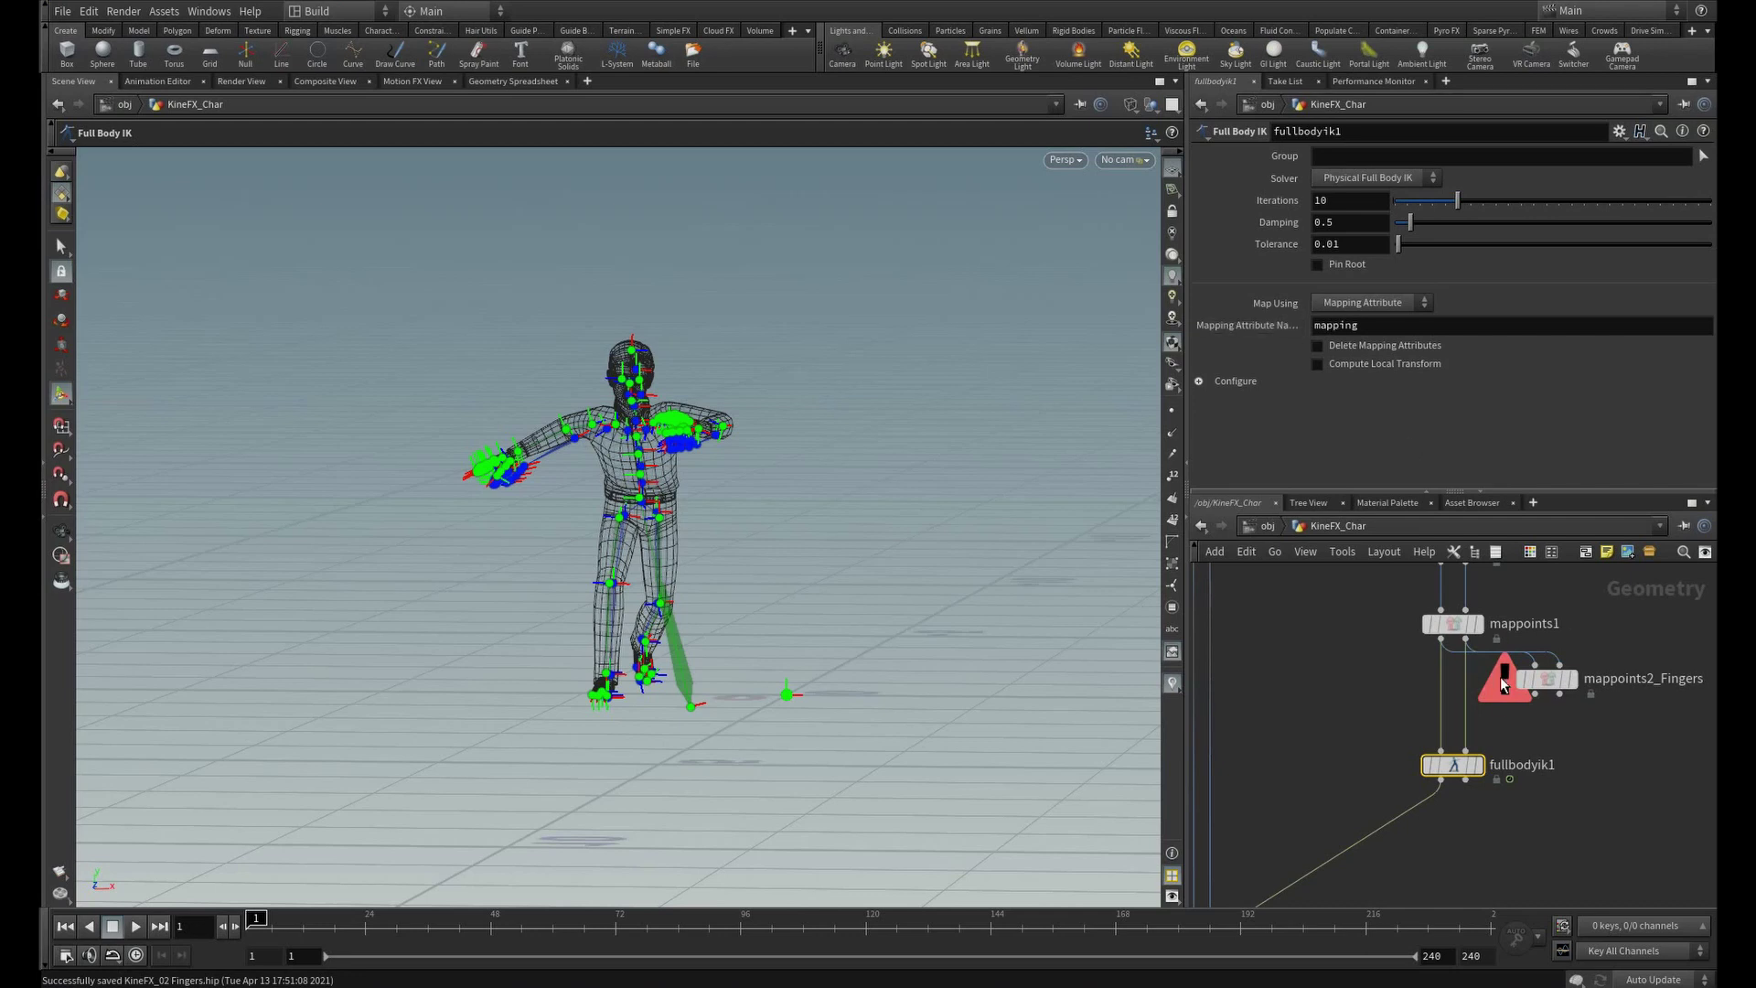
left_click(1546, 678)
left_click(1387, 174)
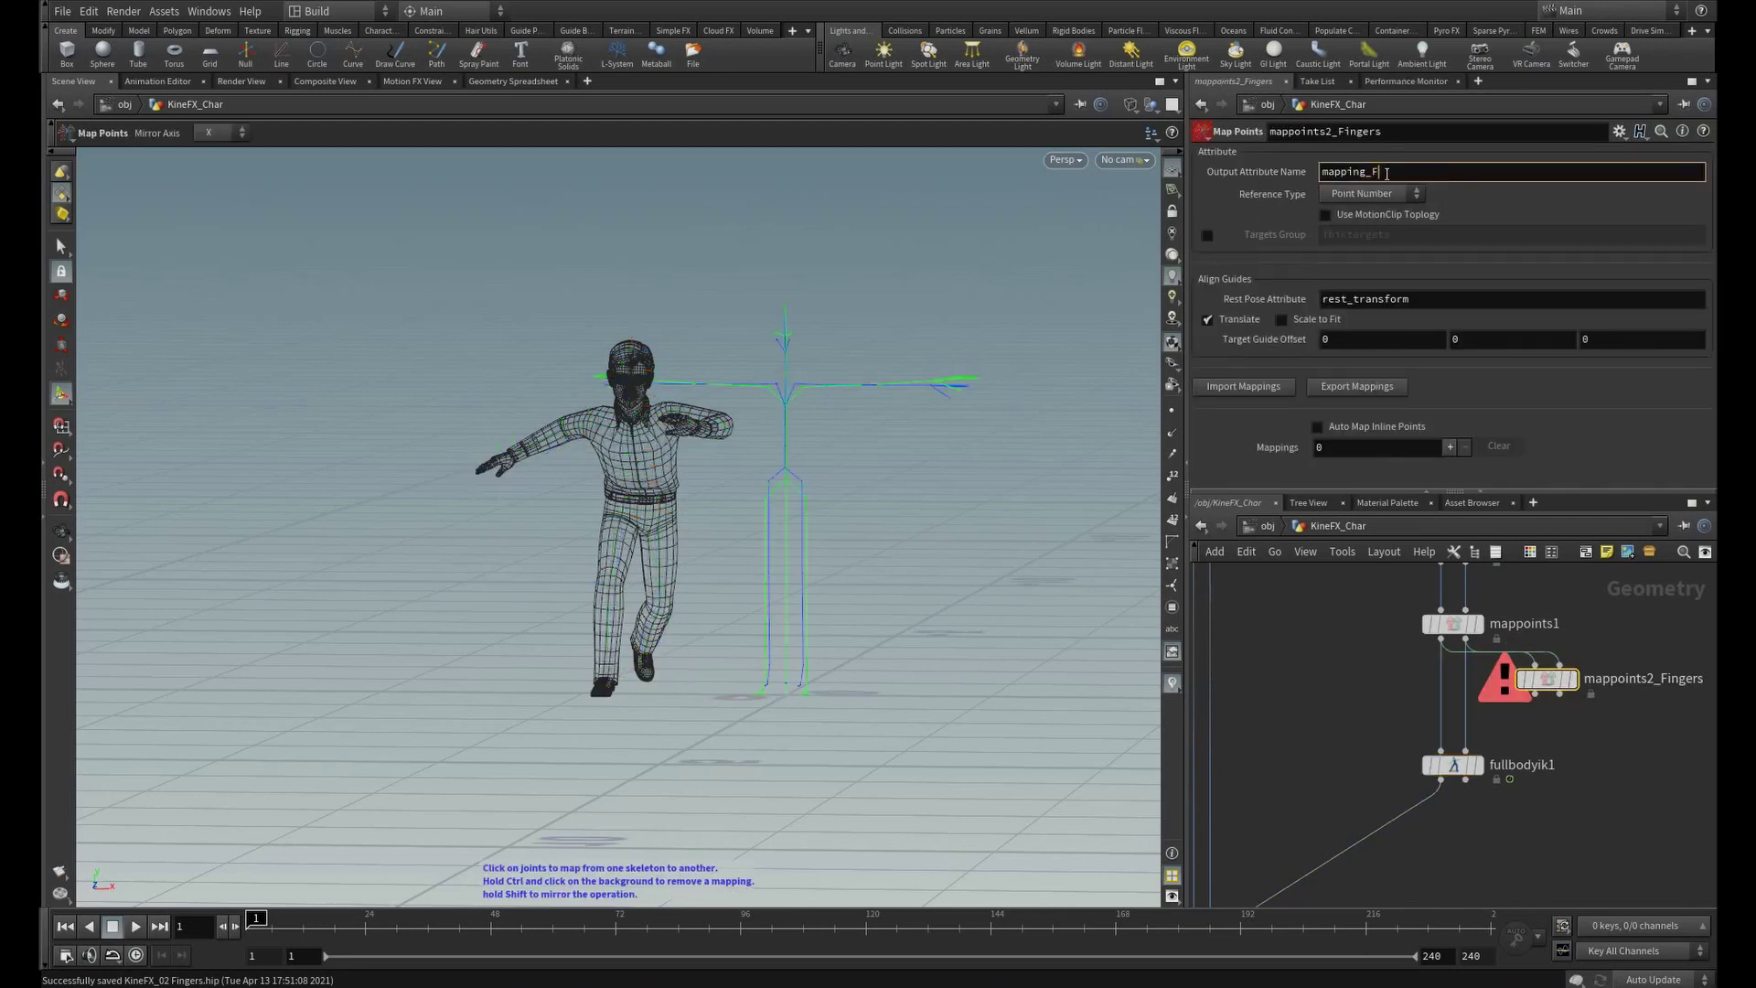
type("_Fingers")
key("Return")
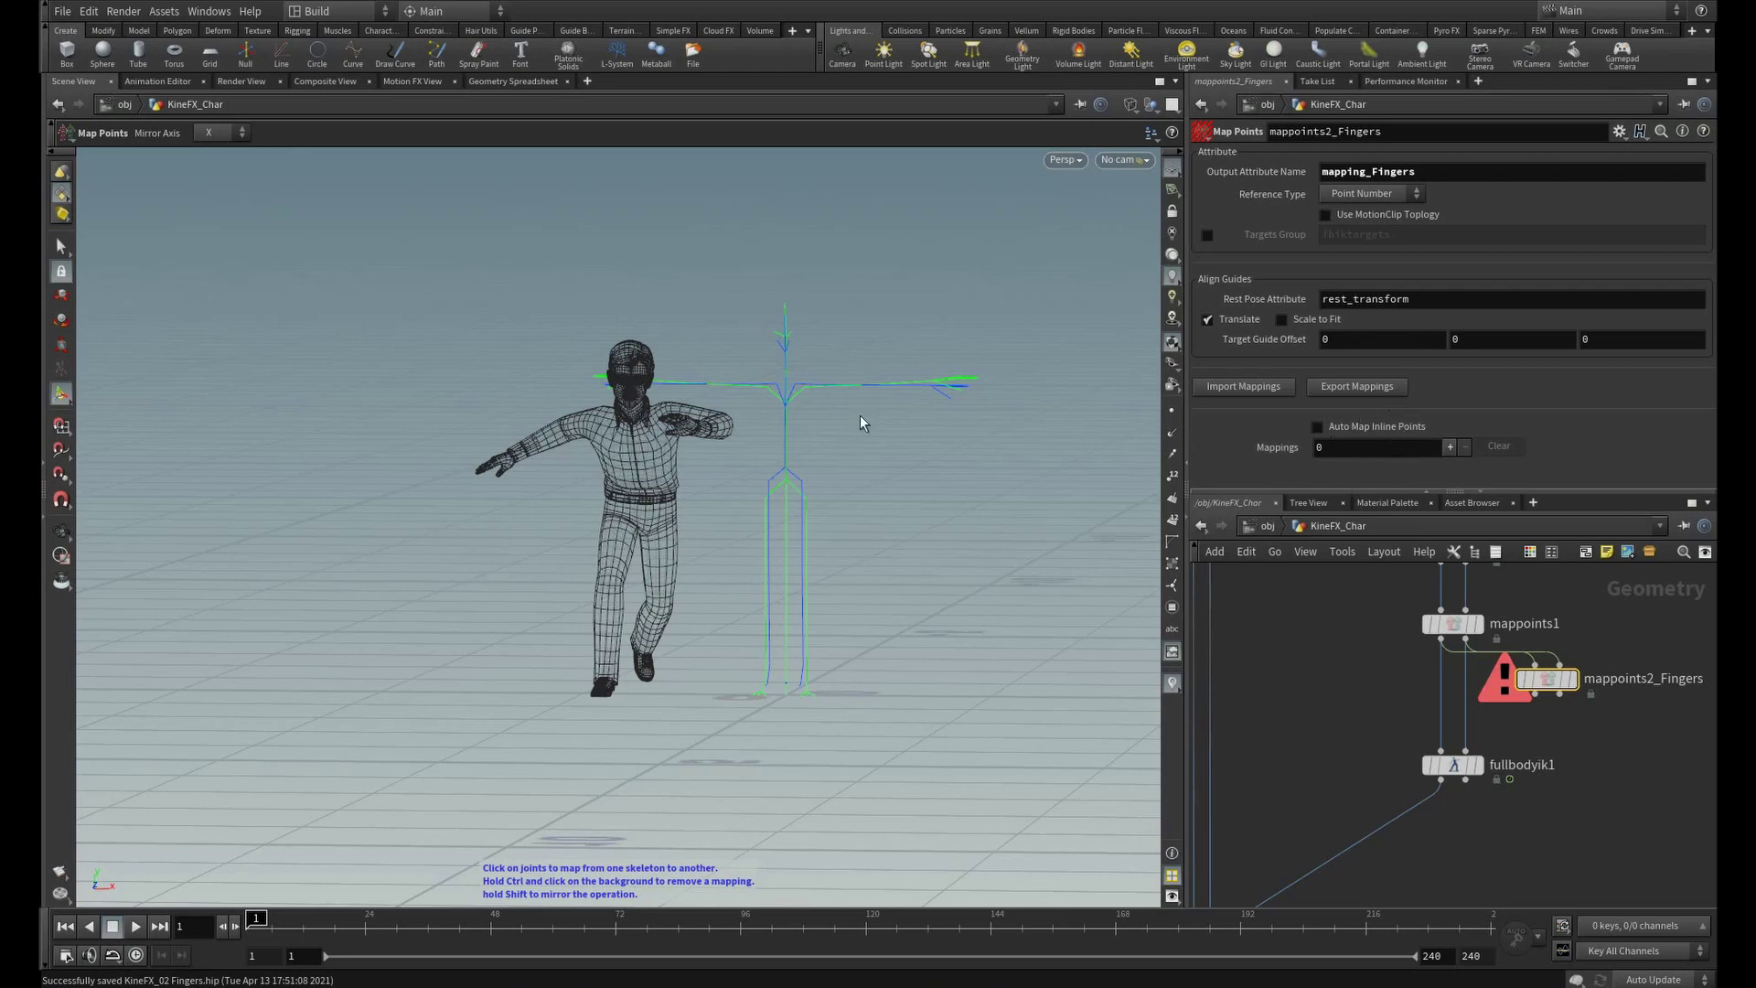
- Display mappoints2_Fingers and map the Wrist_L joint to mixamorig:LeftHand, mirroring the mapping to the other hand
left_click_drag(861, 417, 1073, 504, "alt")
left_click(1572, 679)
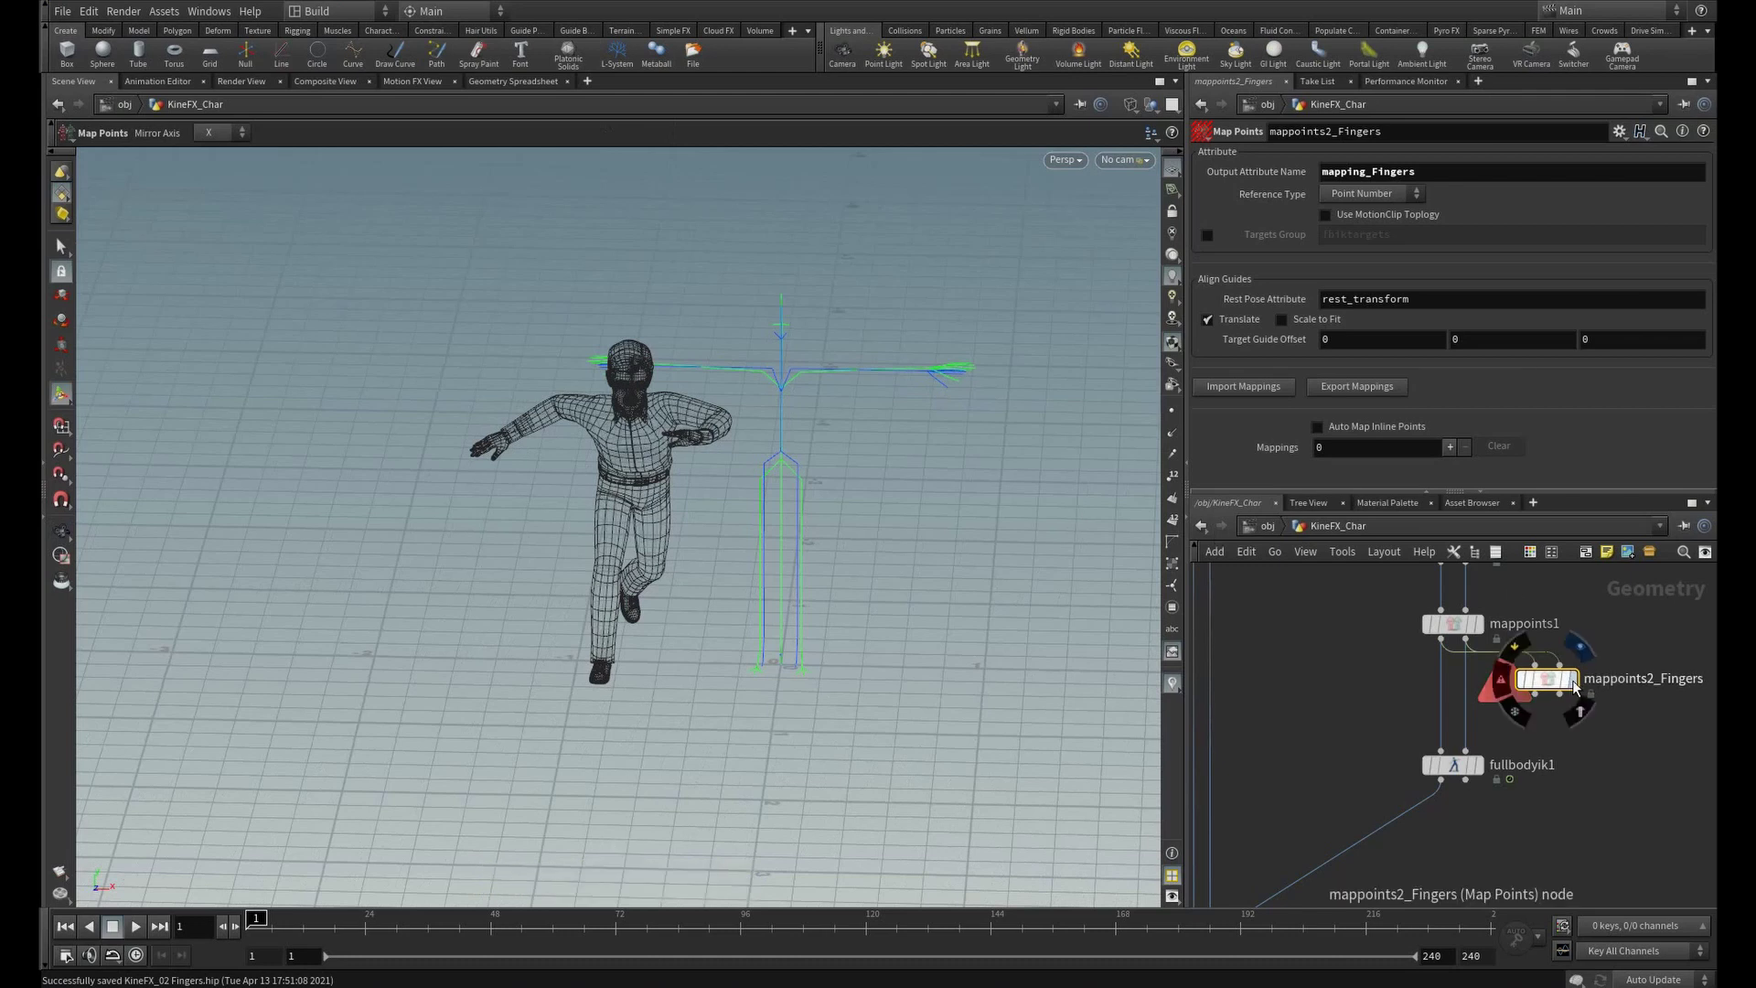
key("Escape")
left_click_drag(903, 331, 1123, 479, "ctrl+alt")
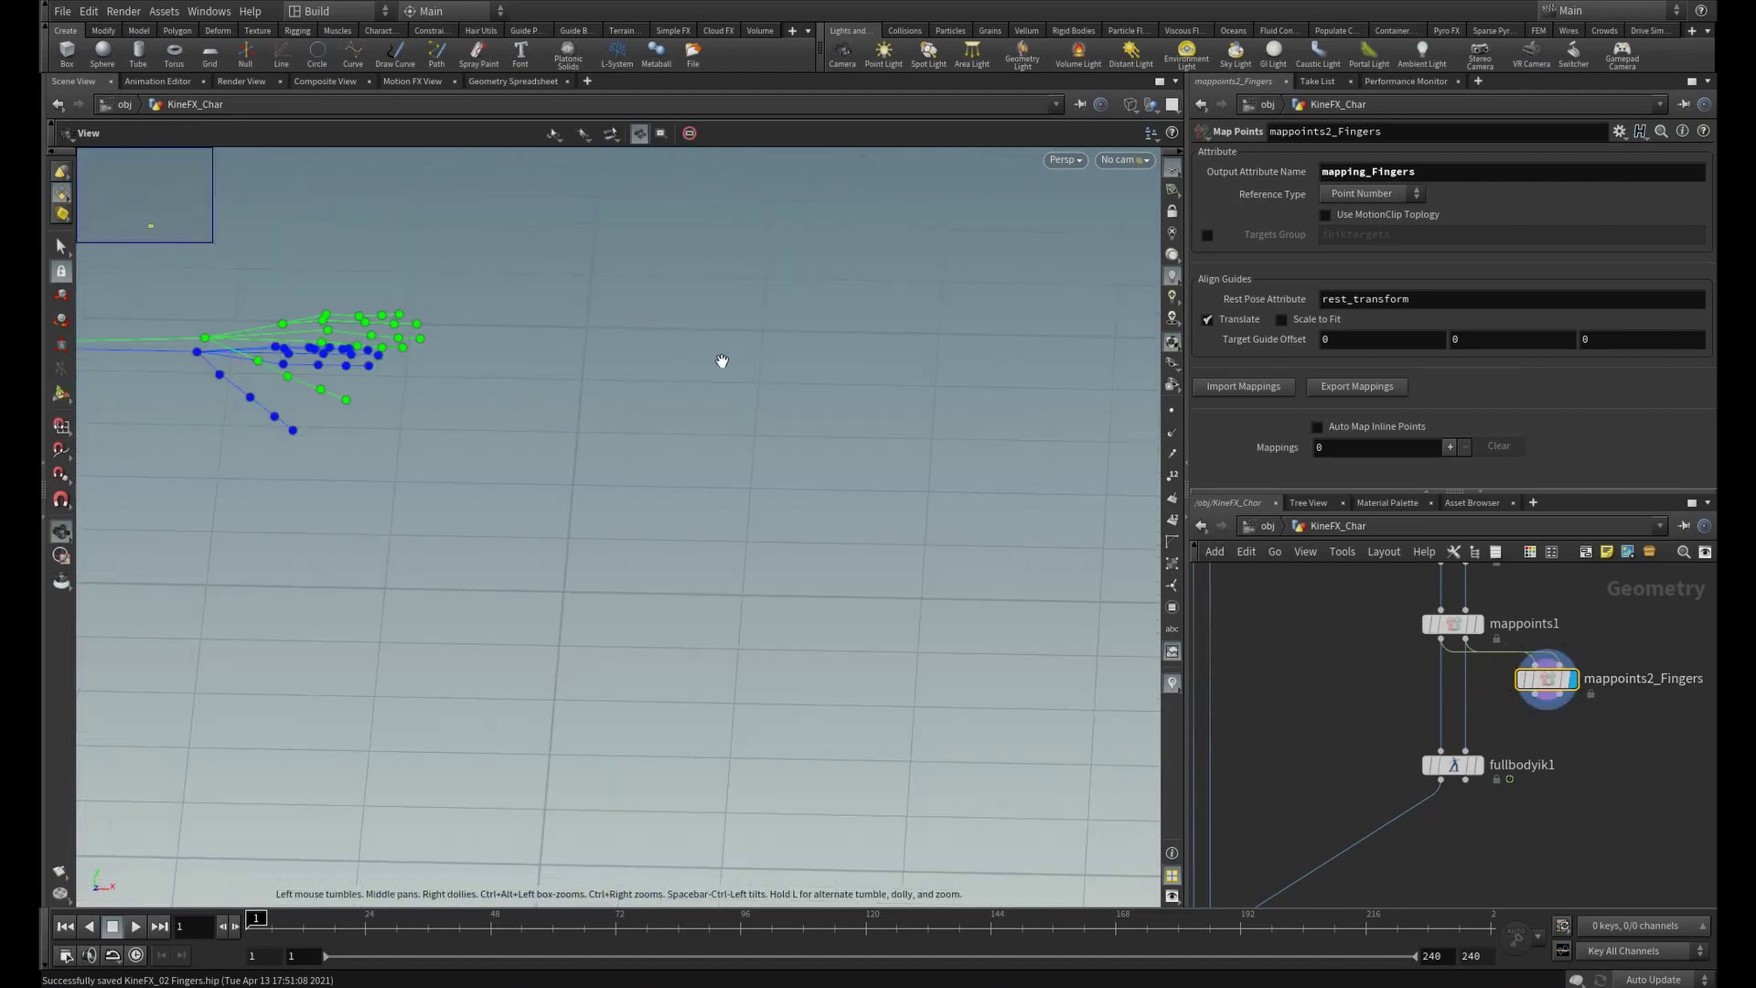
right_click_drag(721, 361, 1027, 560, "alt")
left_click_drag(1028, 561, 758, 400, "alt")
middle_click_drag(654, 373, 876, 576, "alt")
right_click_drag(876, 576, 1132, 574, "alt")
middle_click_drag(722, 475, 714, 555, "alt")
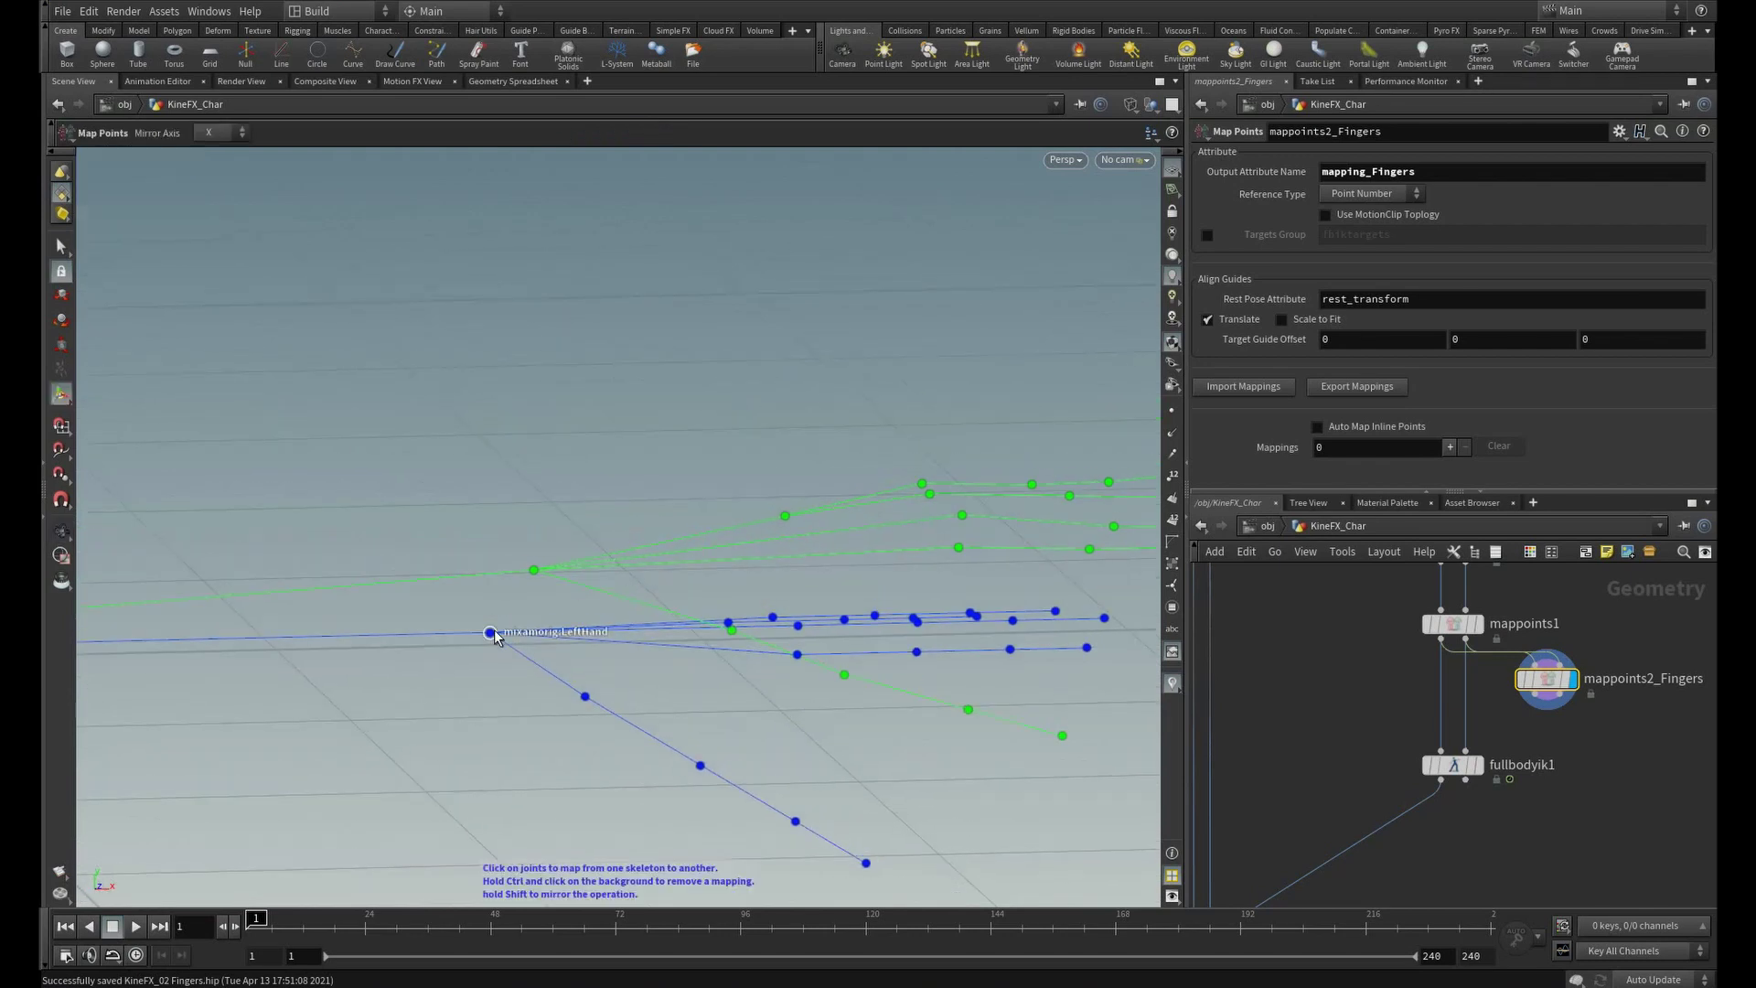
left_click(534, 568, "shift")
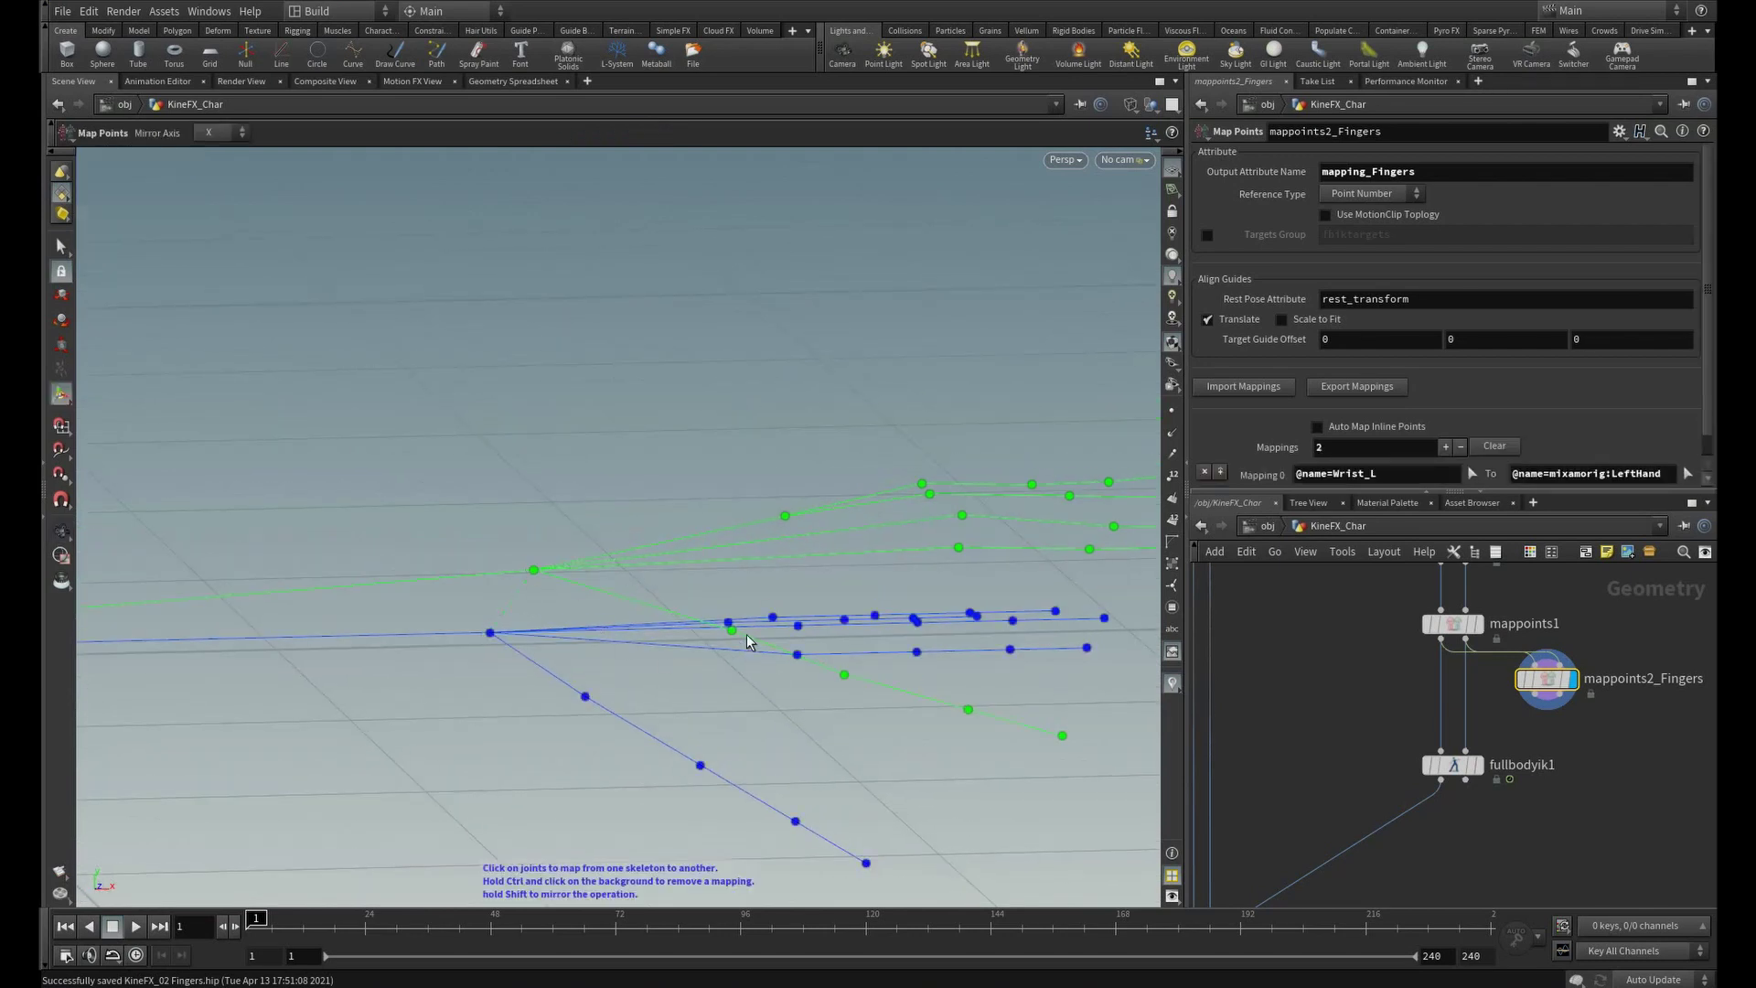
- Examine the body joint mappings in mappoints1 against the two skeletons' hands and arms
left_click_drag(747, 635, 740, 651, "alt")
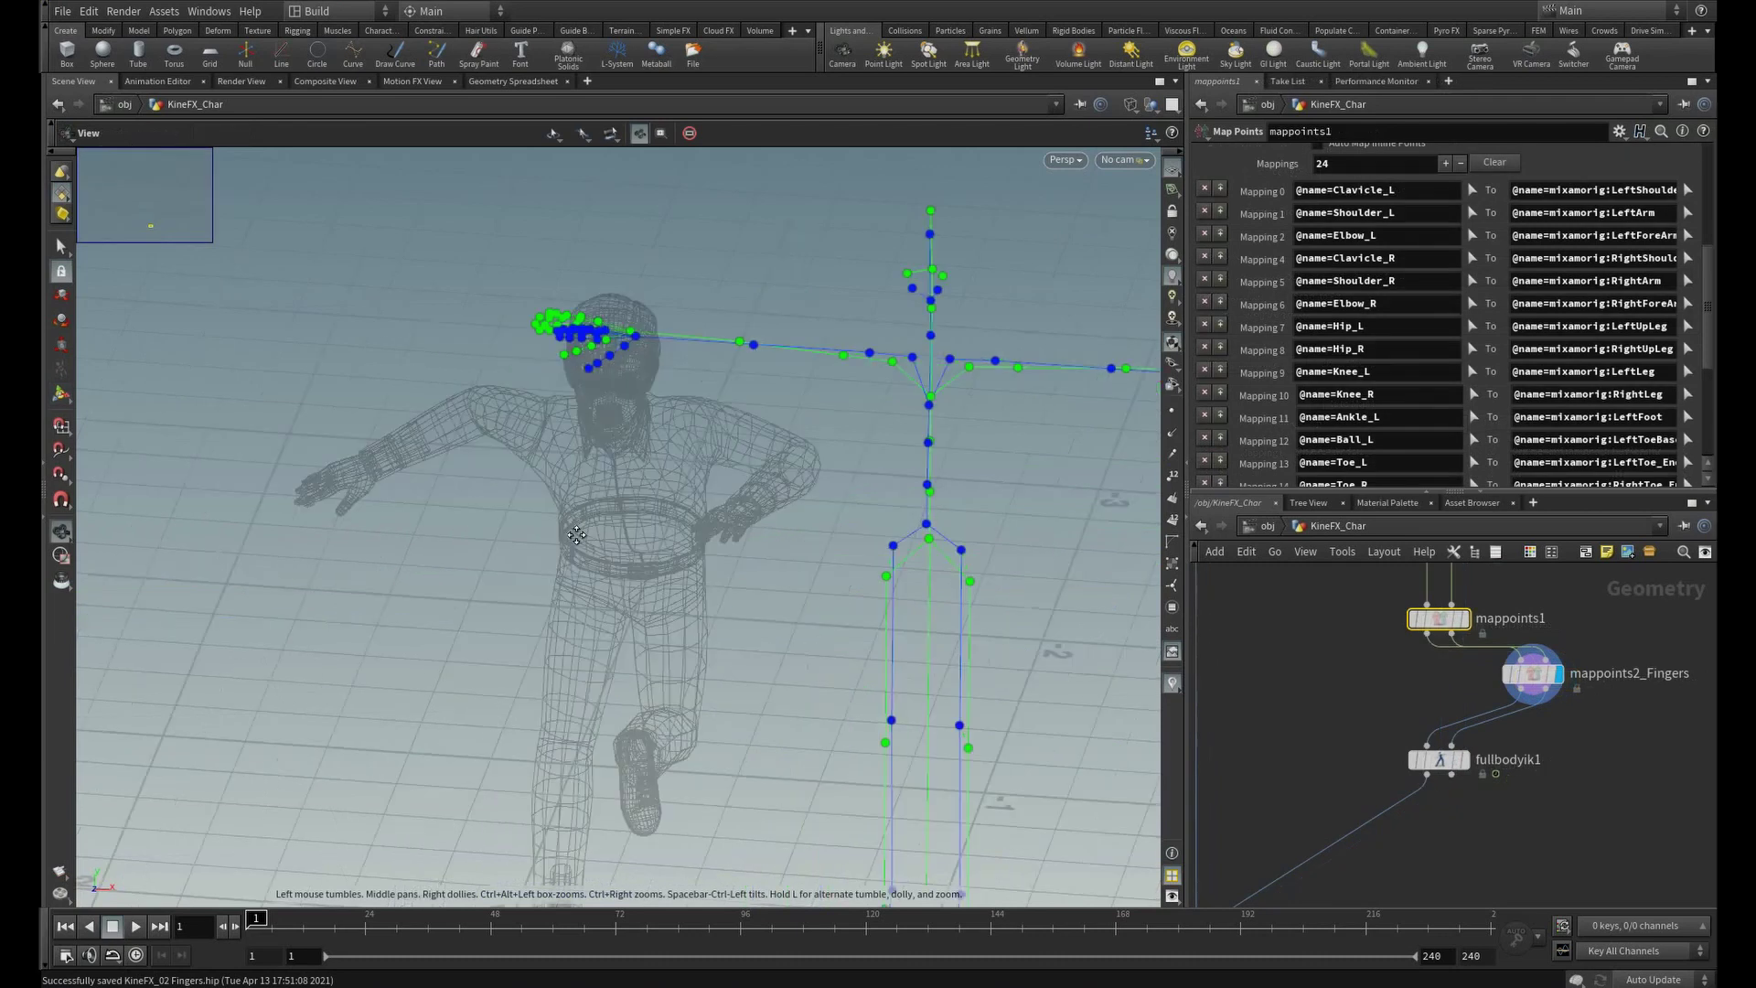
right_click_drag(476, 531, 1079, 639, "alt")
middle_click_drag(773, 638, 573, 647, "alt")
middle_click_drag(1098, 384, 417, 637, "alt")
right_click_drag(417, 637, 598, 572, "alt")
key("Return")
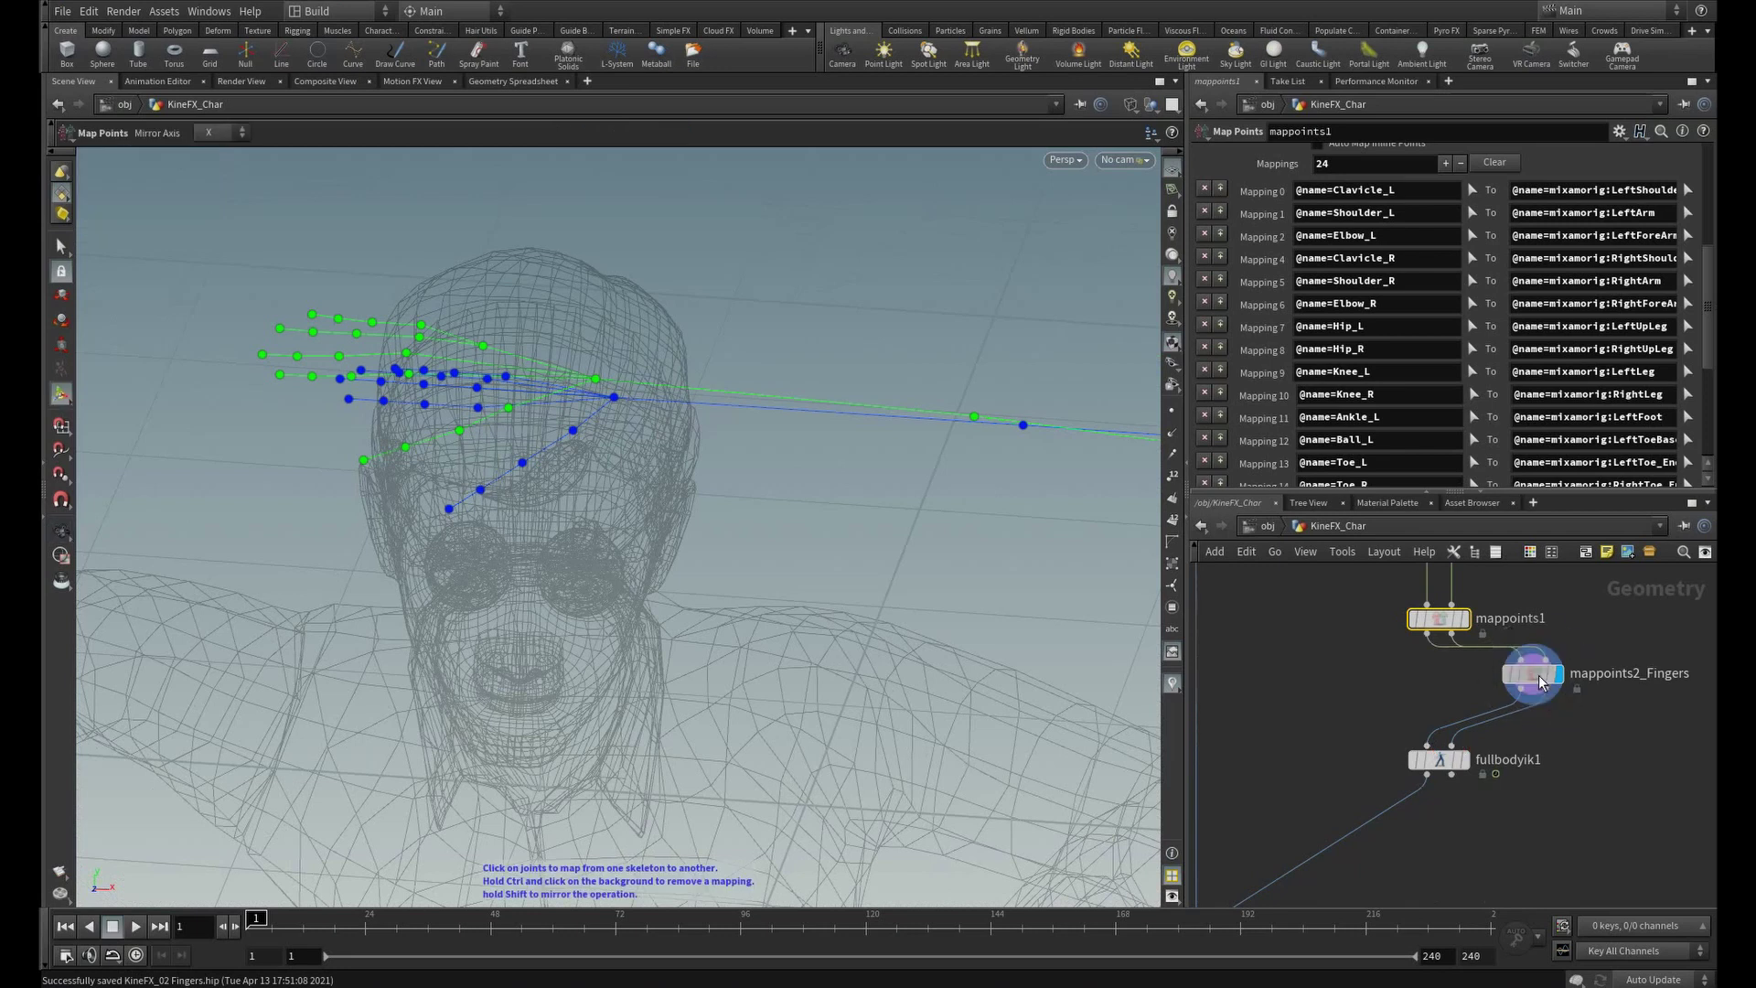
- Review the wrist and finger joint mappings listed in mappoints2_Fingers and view both skeletons in full
left_click(1540, 682)
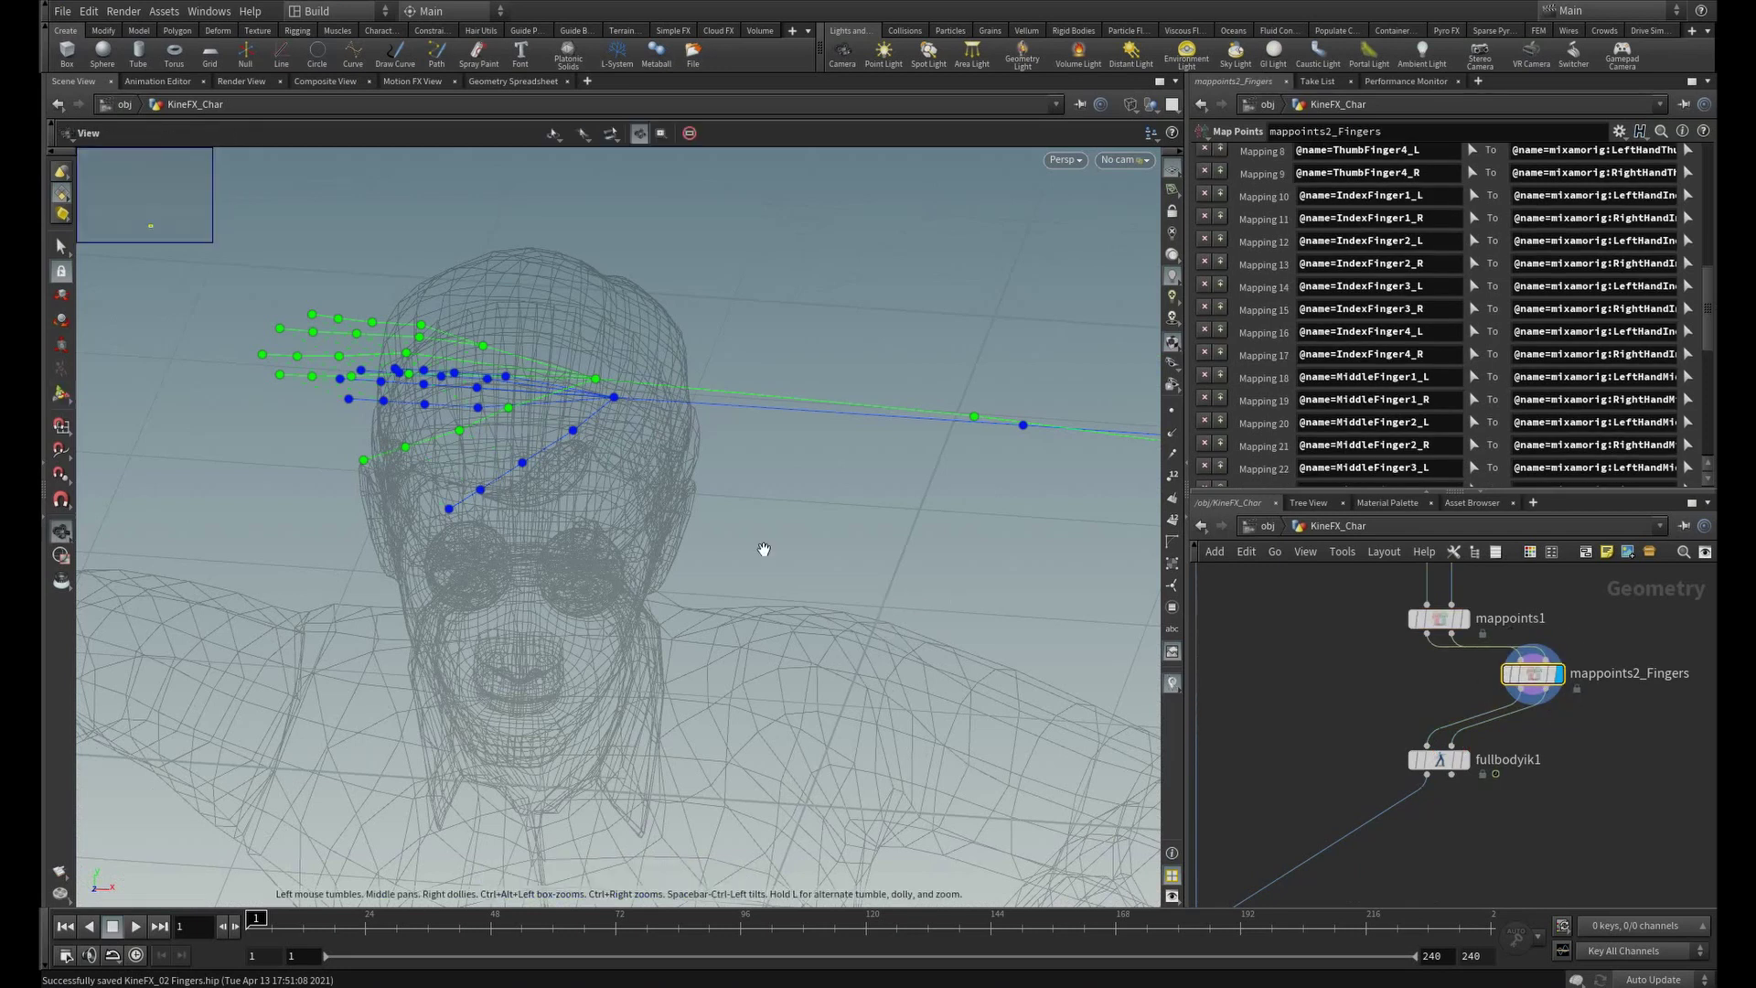
right_click_drag(765, 550, 569, 494, "alt")
middle_click_drag(569, 494, 473, 477)
key("Return")
scroll(1350, 314, "up", 5)
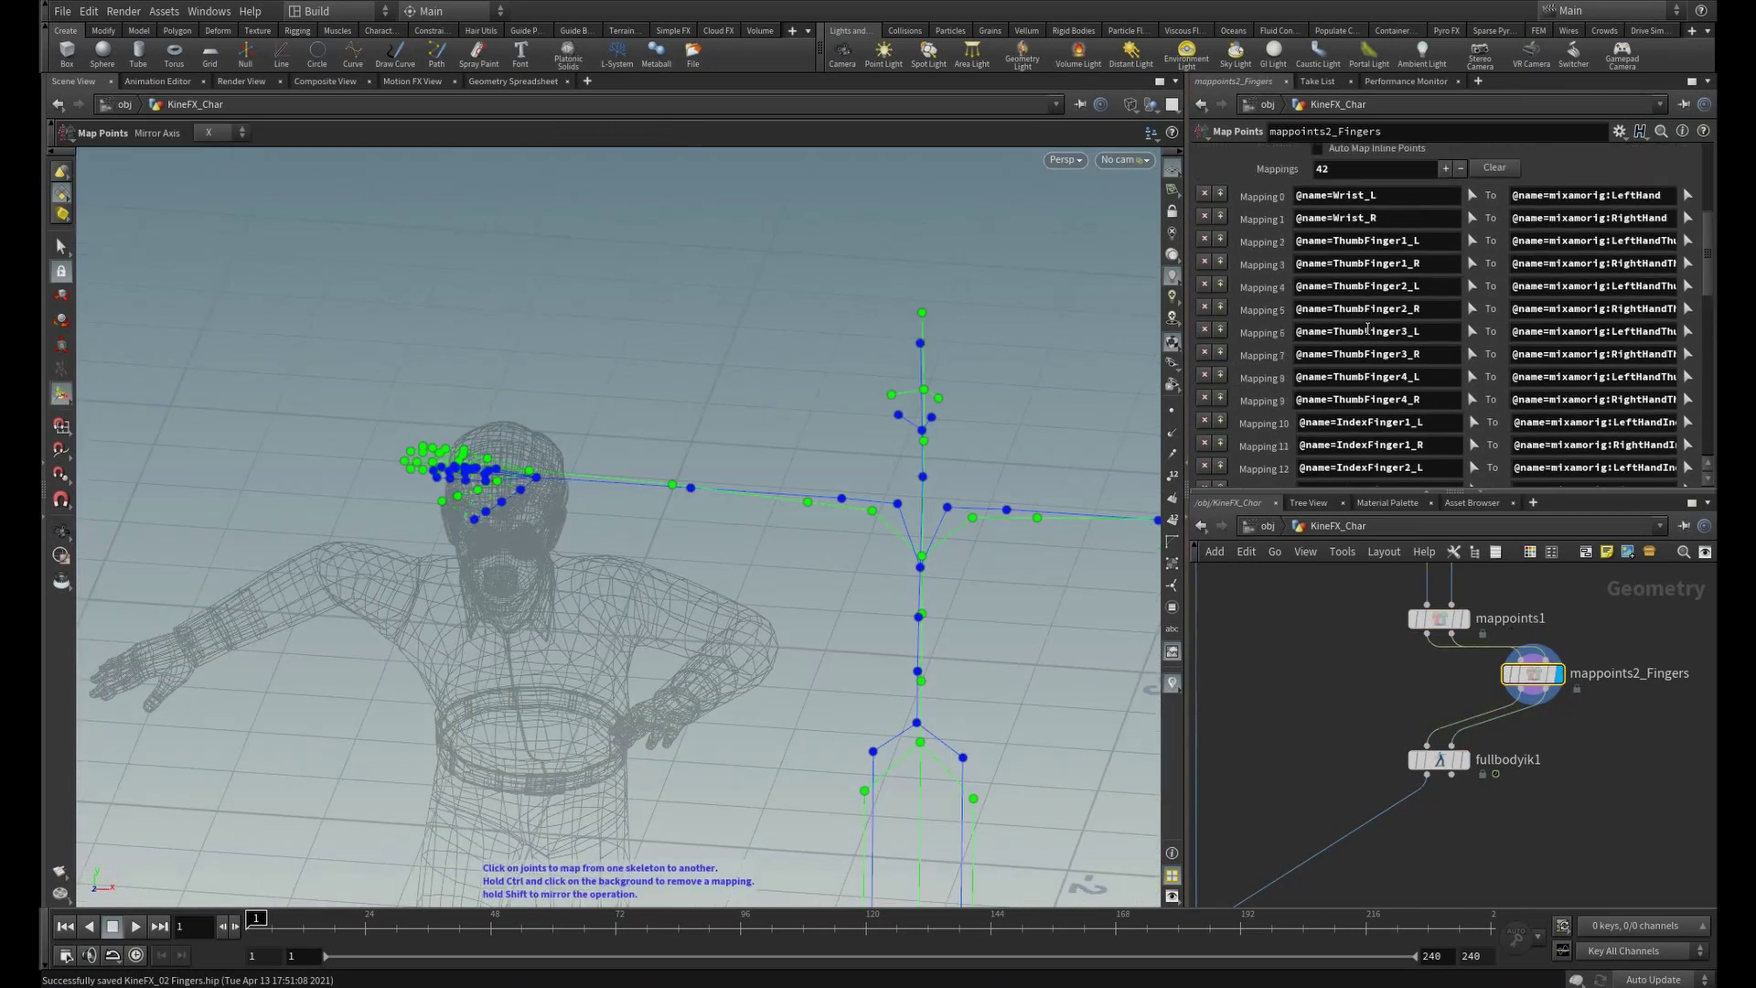
scroll(1360, 395, "down", 5)
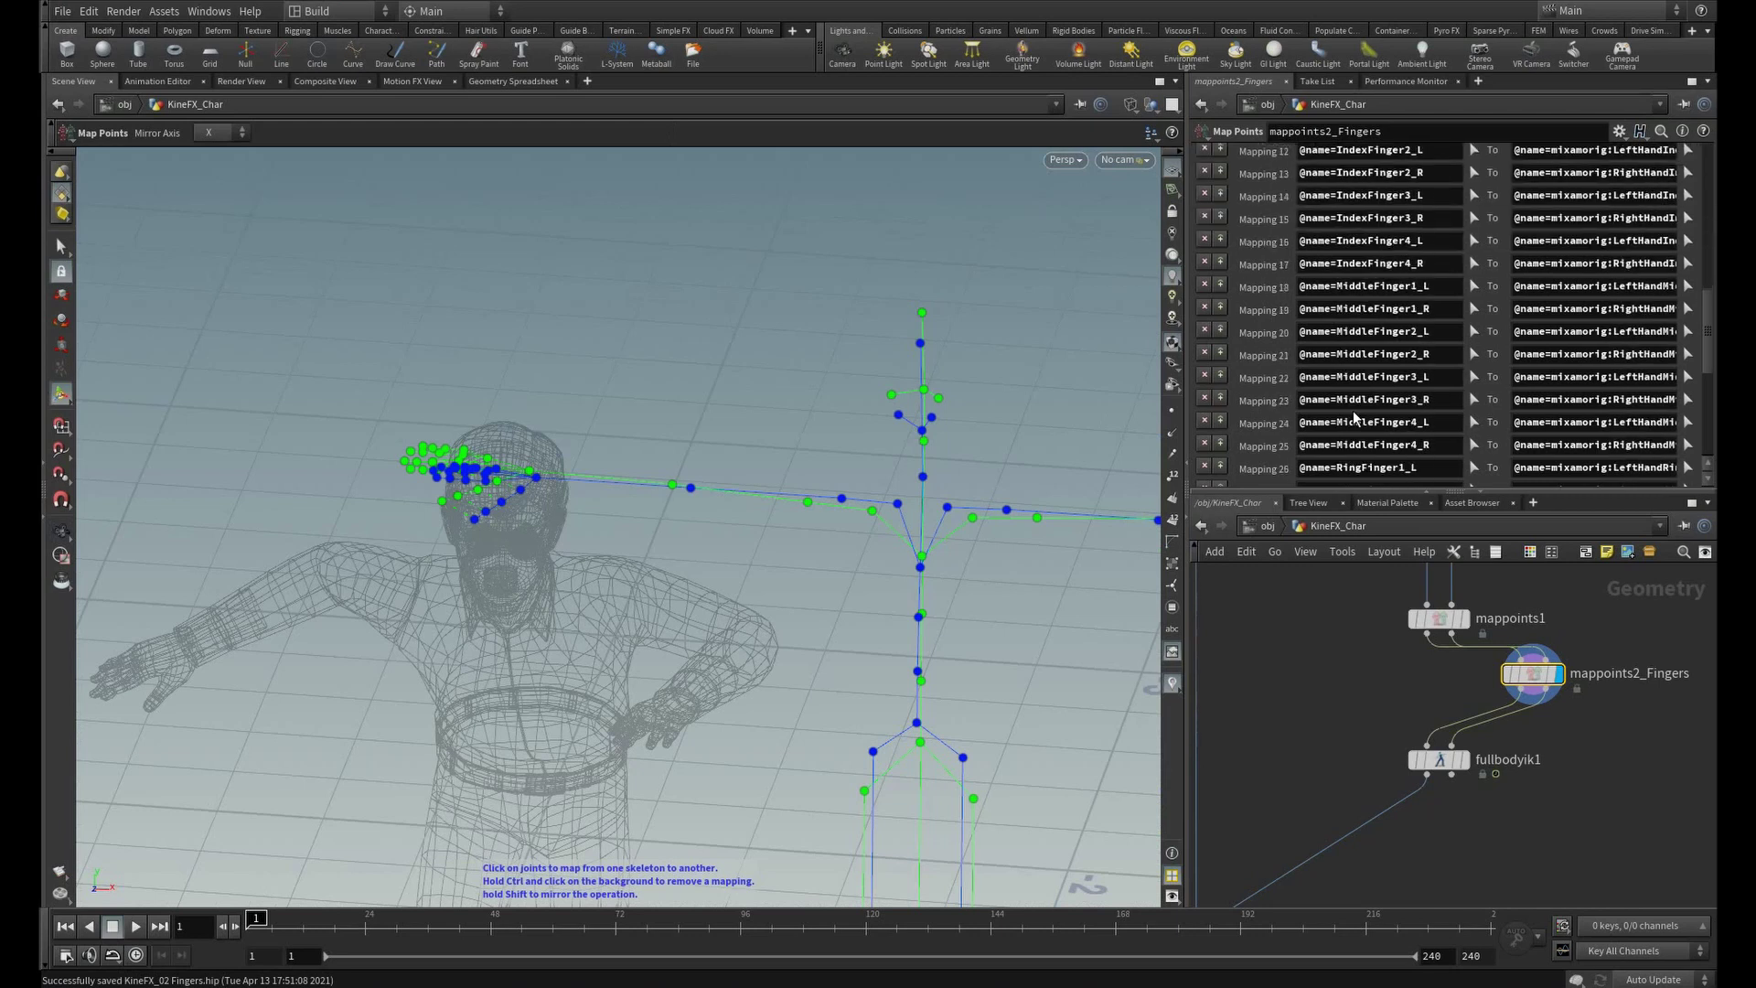
scroll(1348, 433, "up", 6)
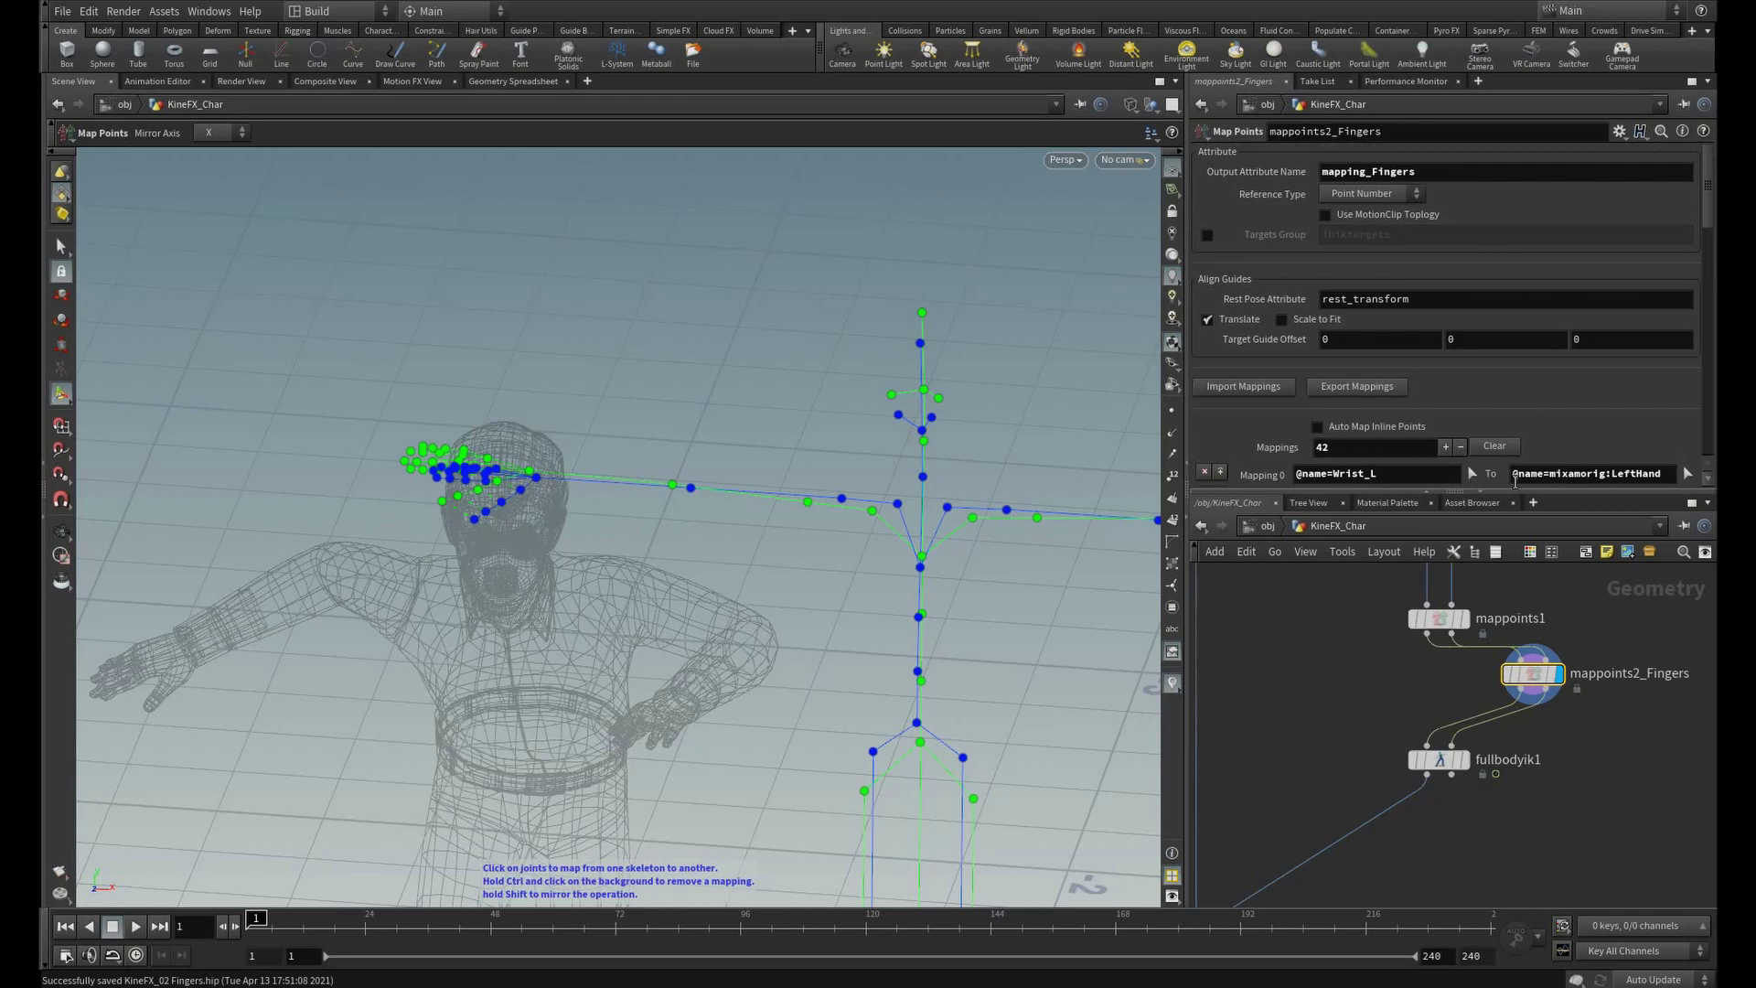
middle_click_drag(1537, 828, 1481, 760)
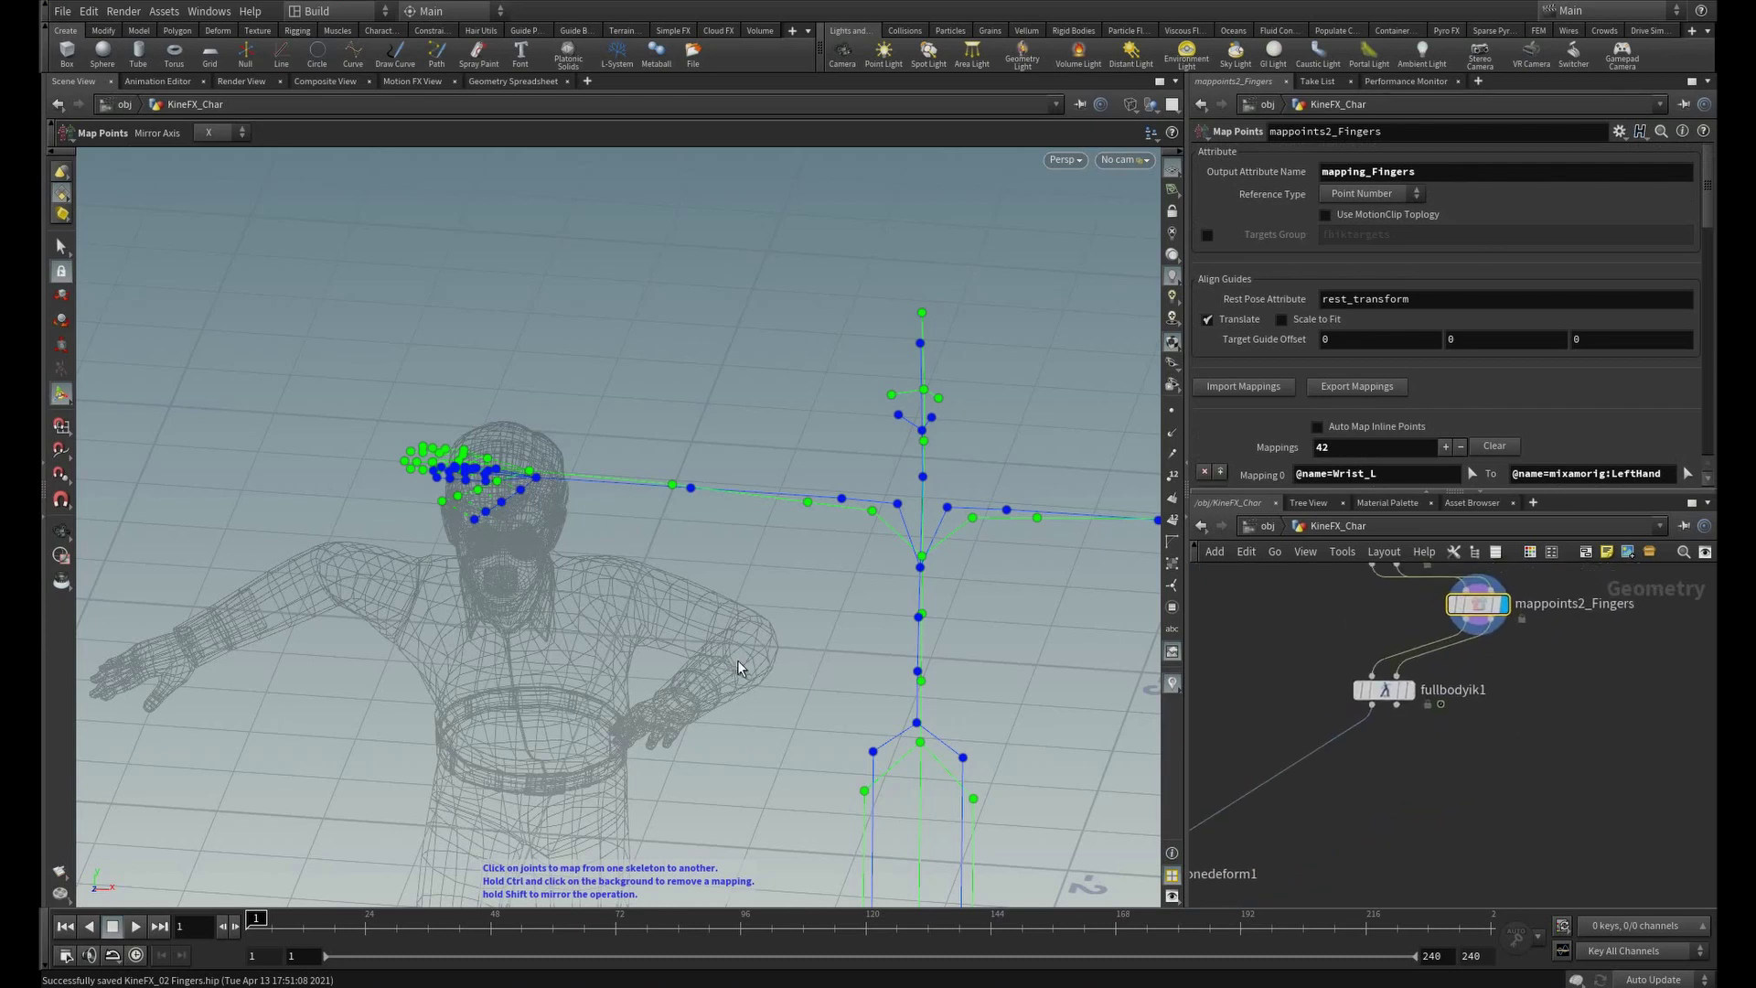
left_click_drag(724, 575, 777, 578, "alt")
right_click_drag(778, 578, 723, 549, "alt")
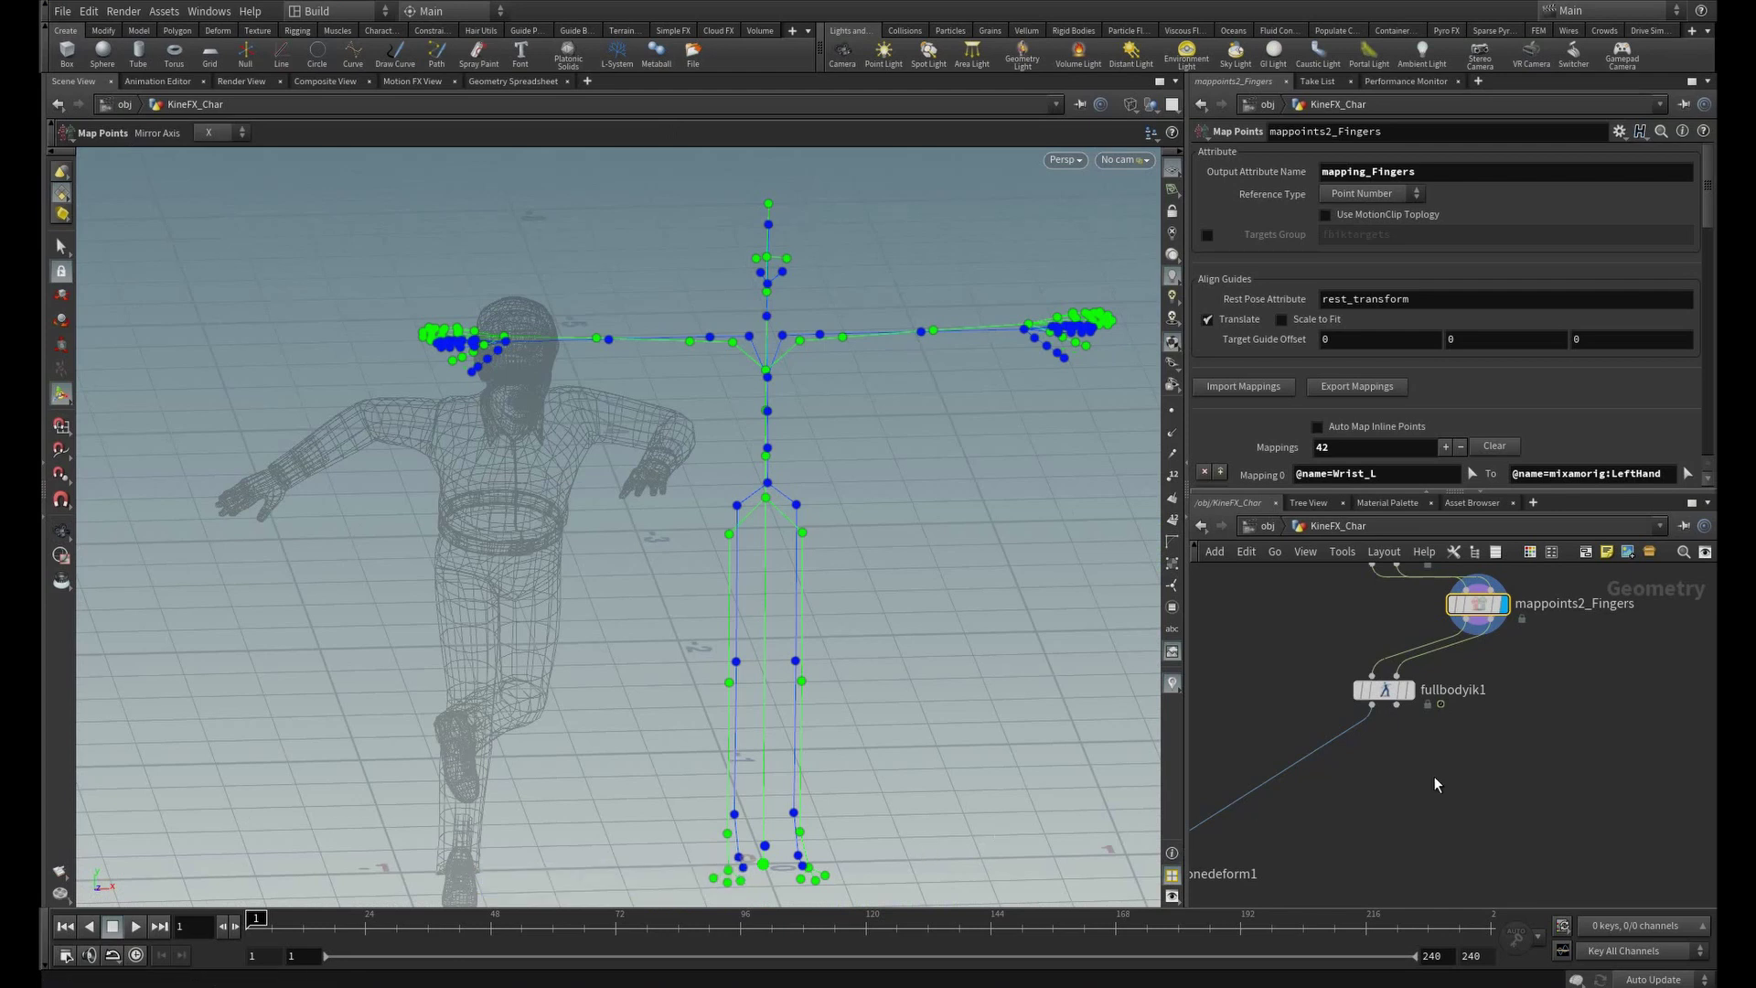
- Add an FK Transfer node named fktransfer1_Fingers below fullbodyik1 and wire both fullbodyik1 outputs into it
key("Tab")
type("fk")
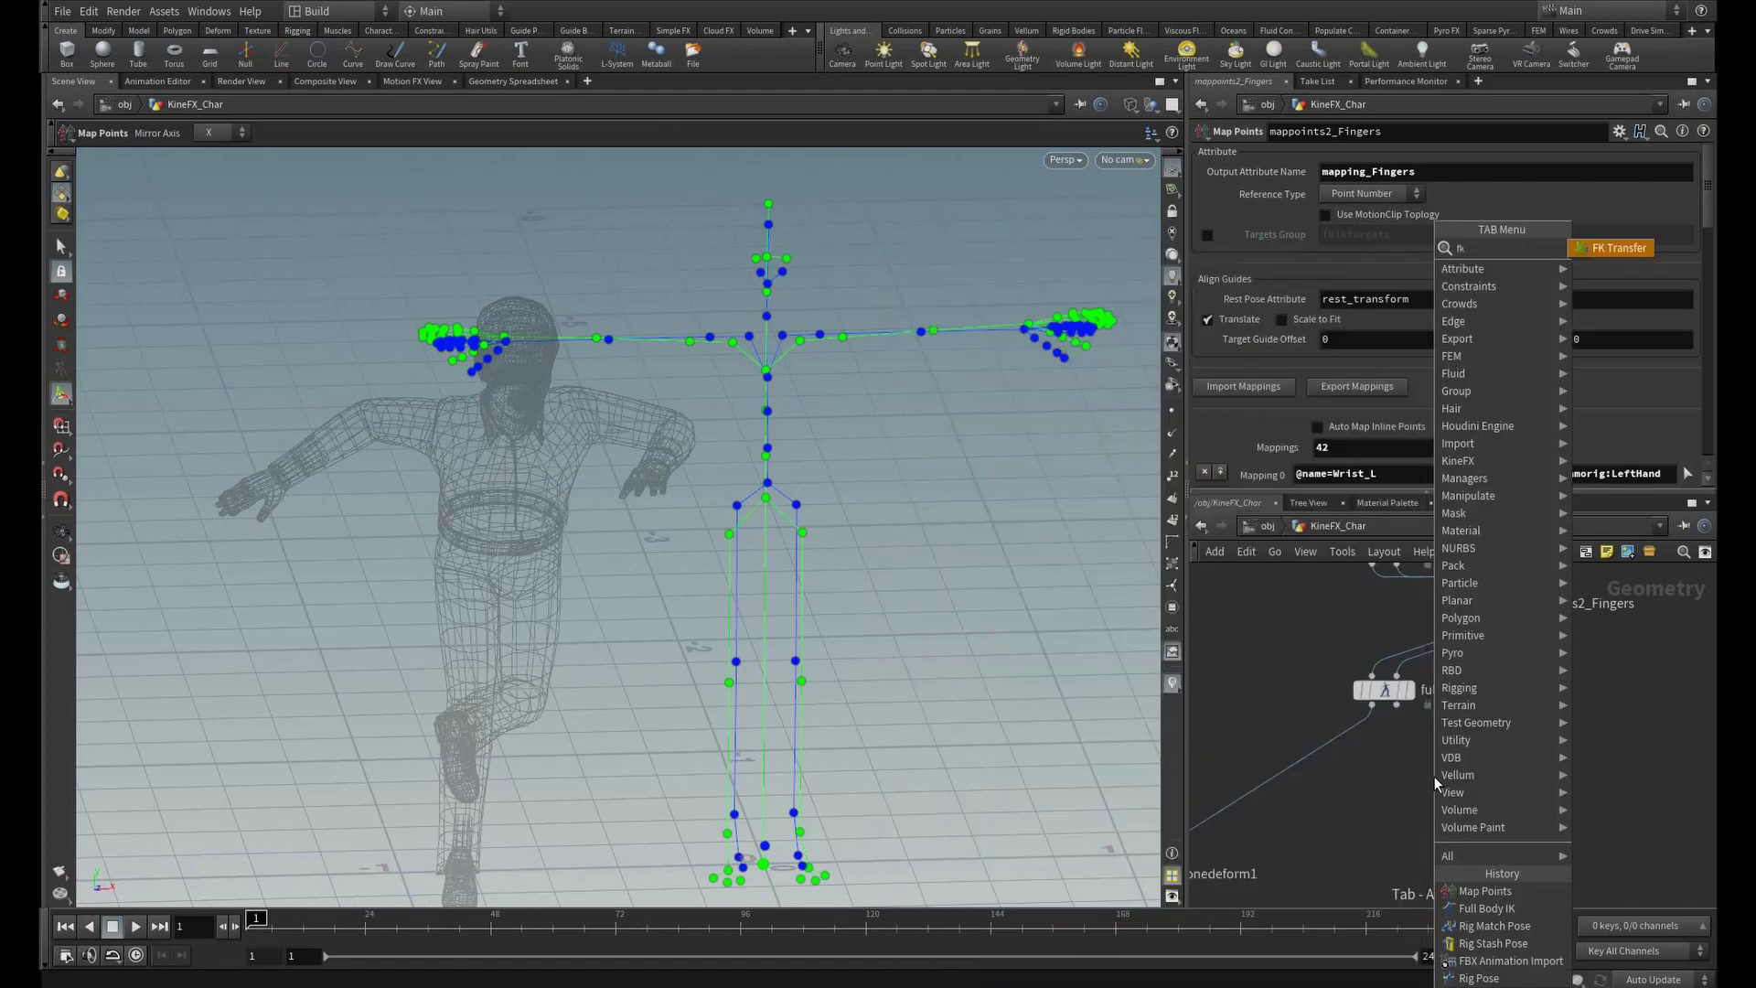
key("Return")
left_click(1463, 778)
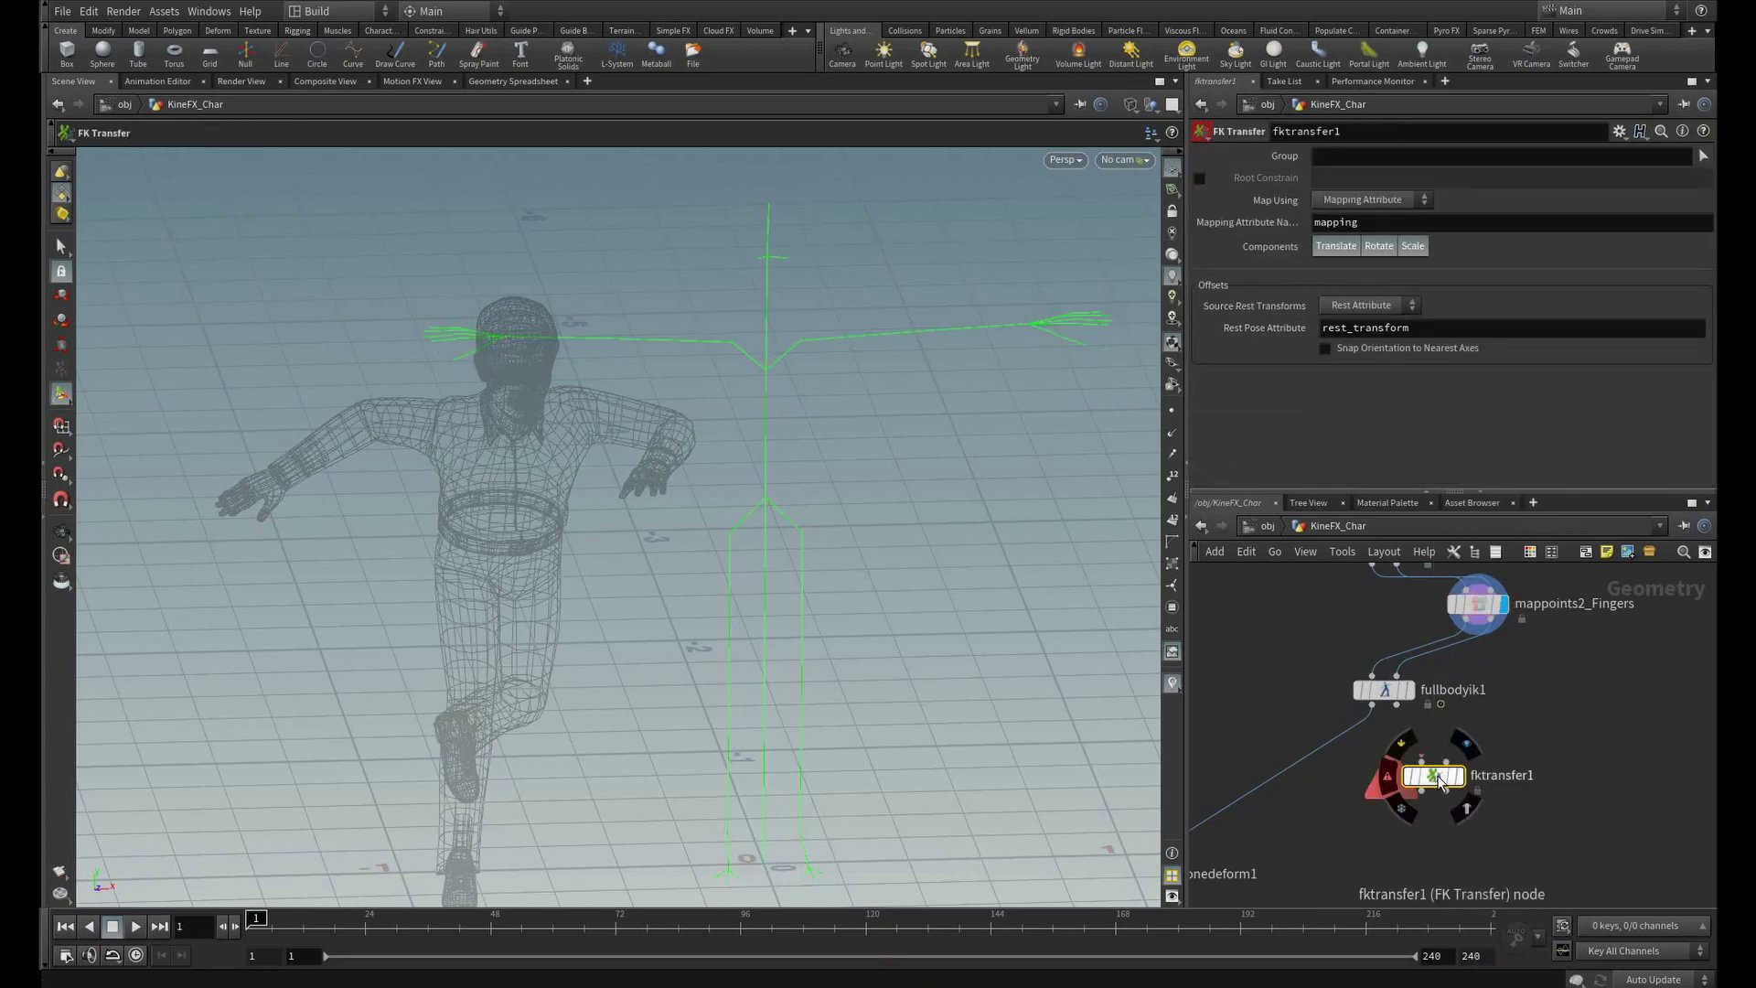
double_click(1532, 775)
left_click(1582, 775)
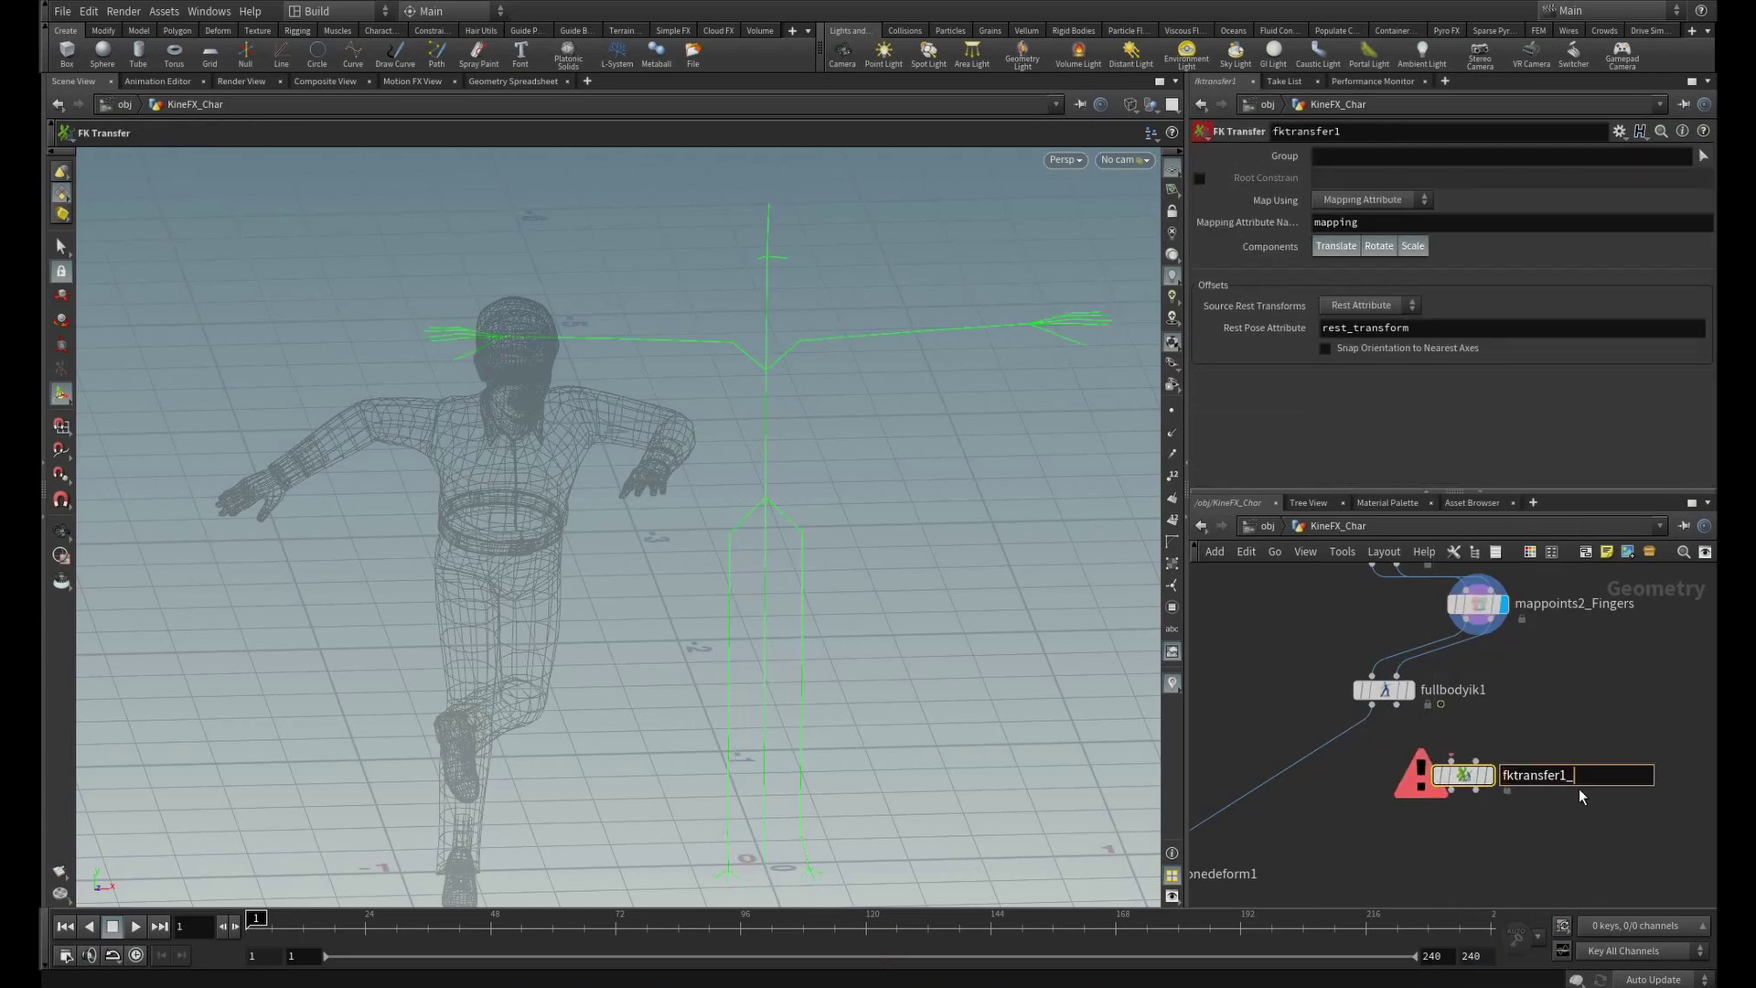
type("_Fingers")
key("Return")
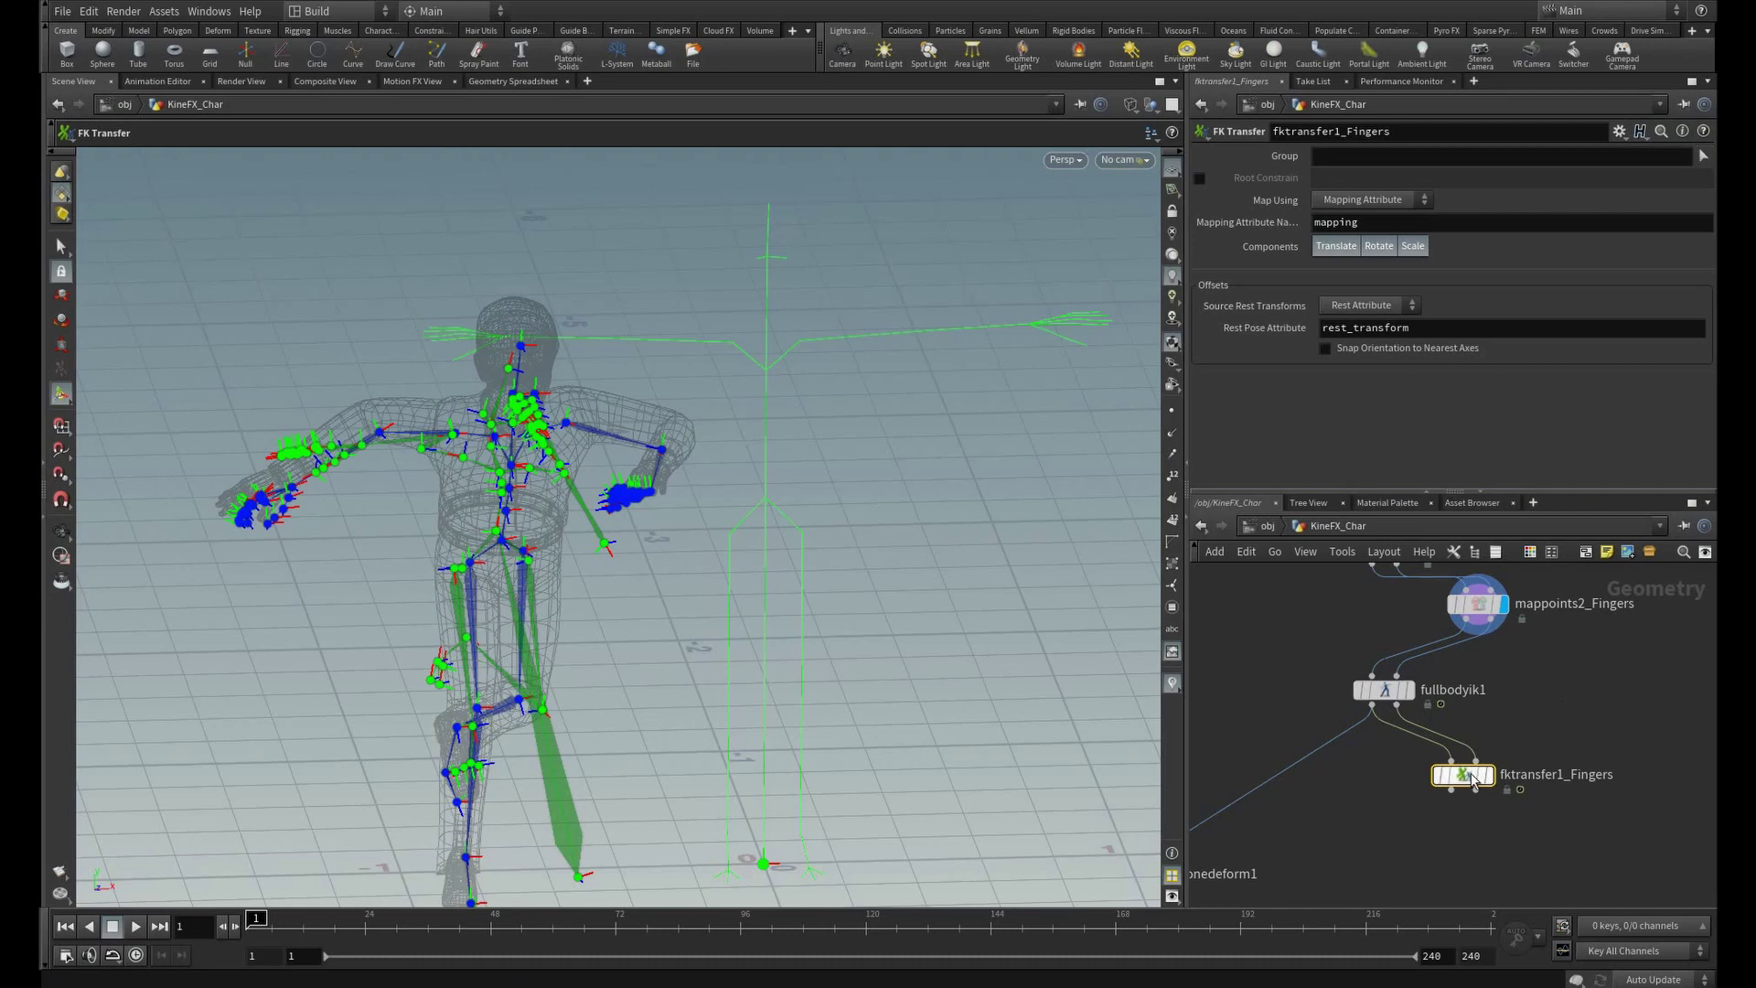
- Display fktransfer1_Fingers and set its Group to the wrist and finger joints of both hands
mouse_move(1455, 778)
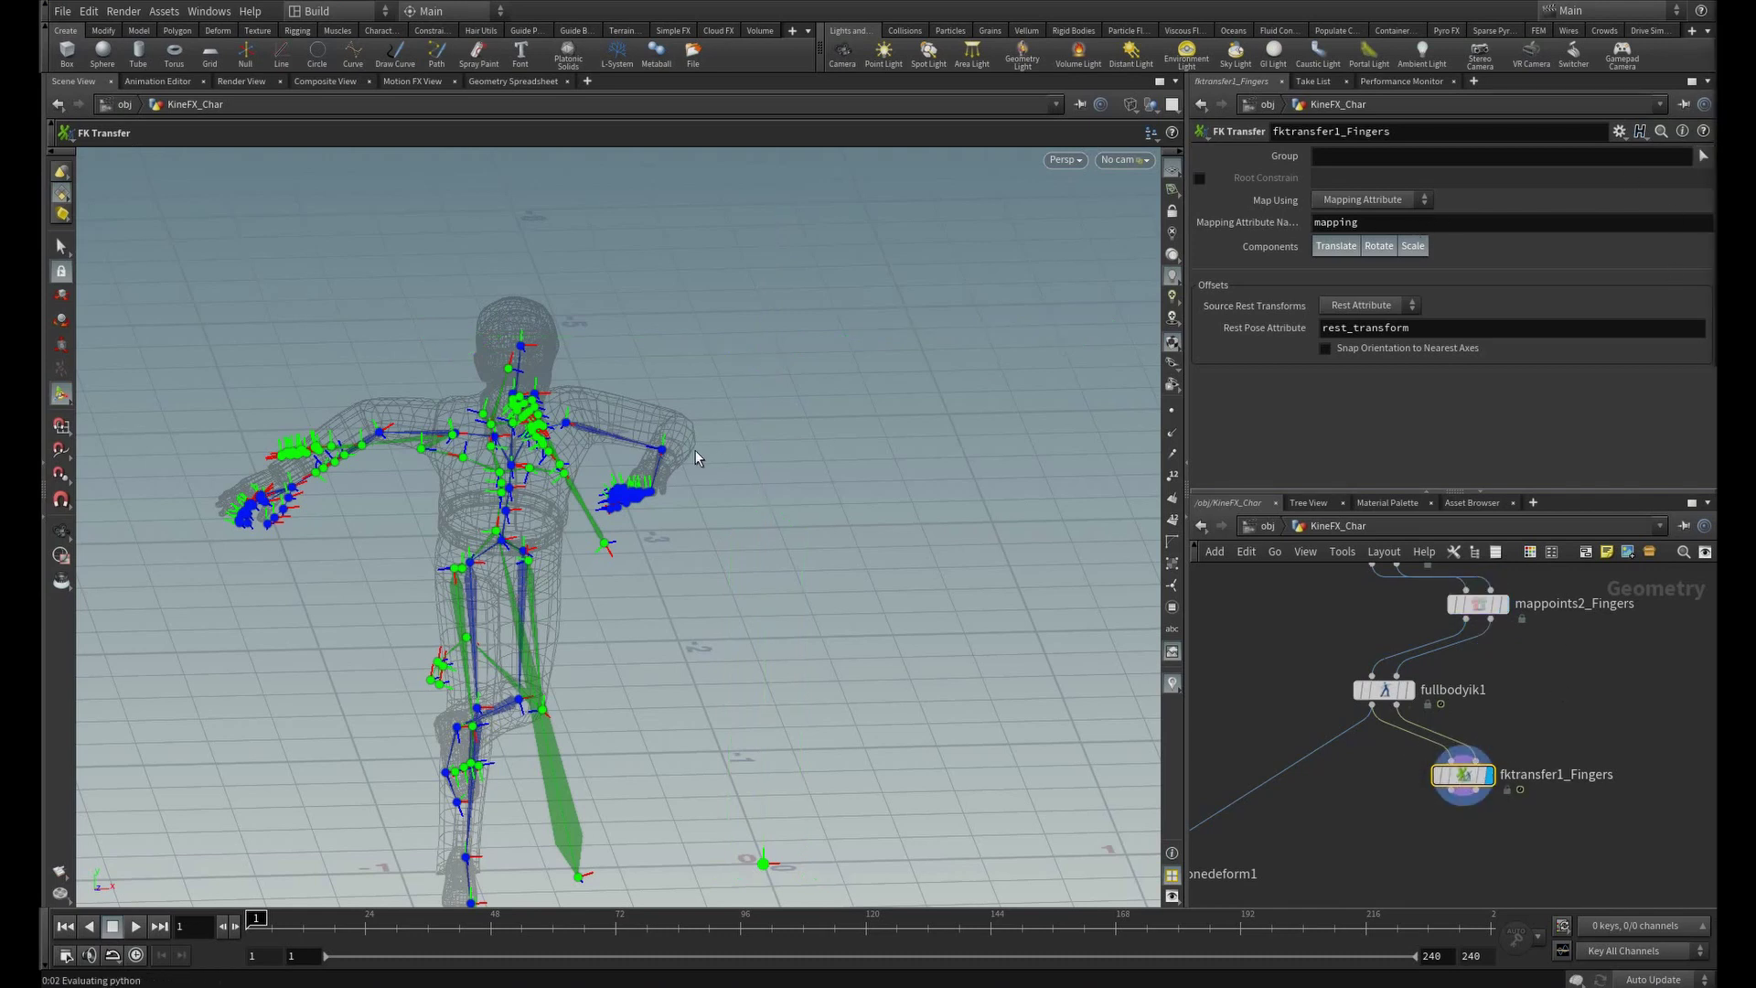
key("Escape")
left_click_drag(698, 458, 908, 623)
right_click_drag(908, 624, 918, 638)
left_click_drag(673, 572, 810, 683)
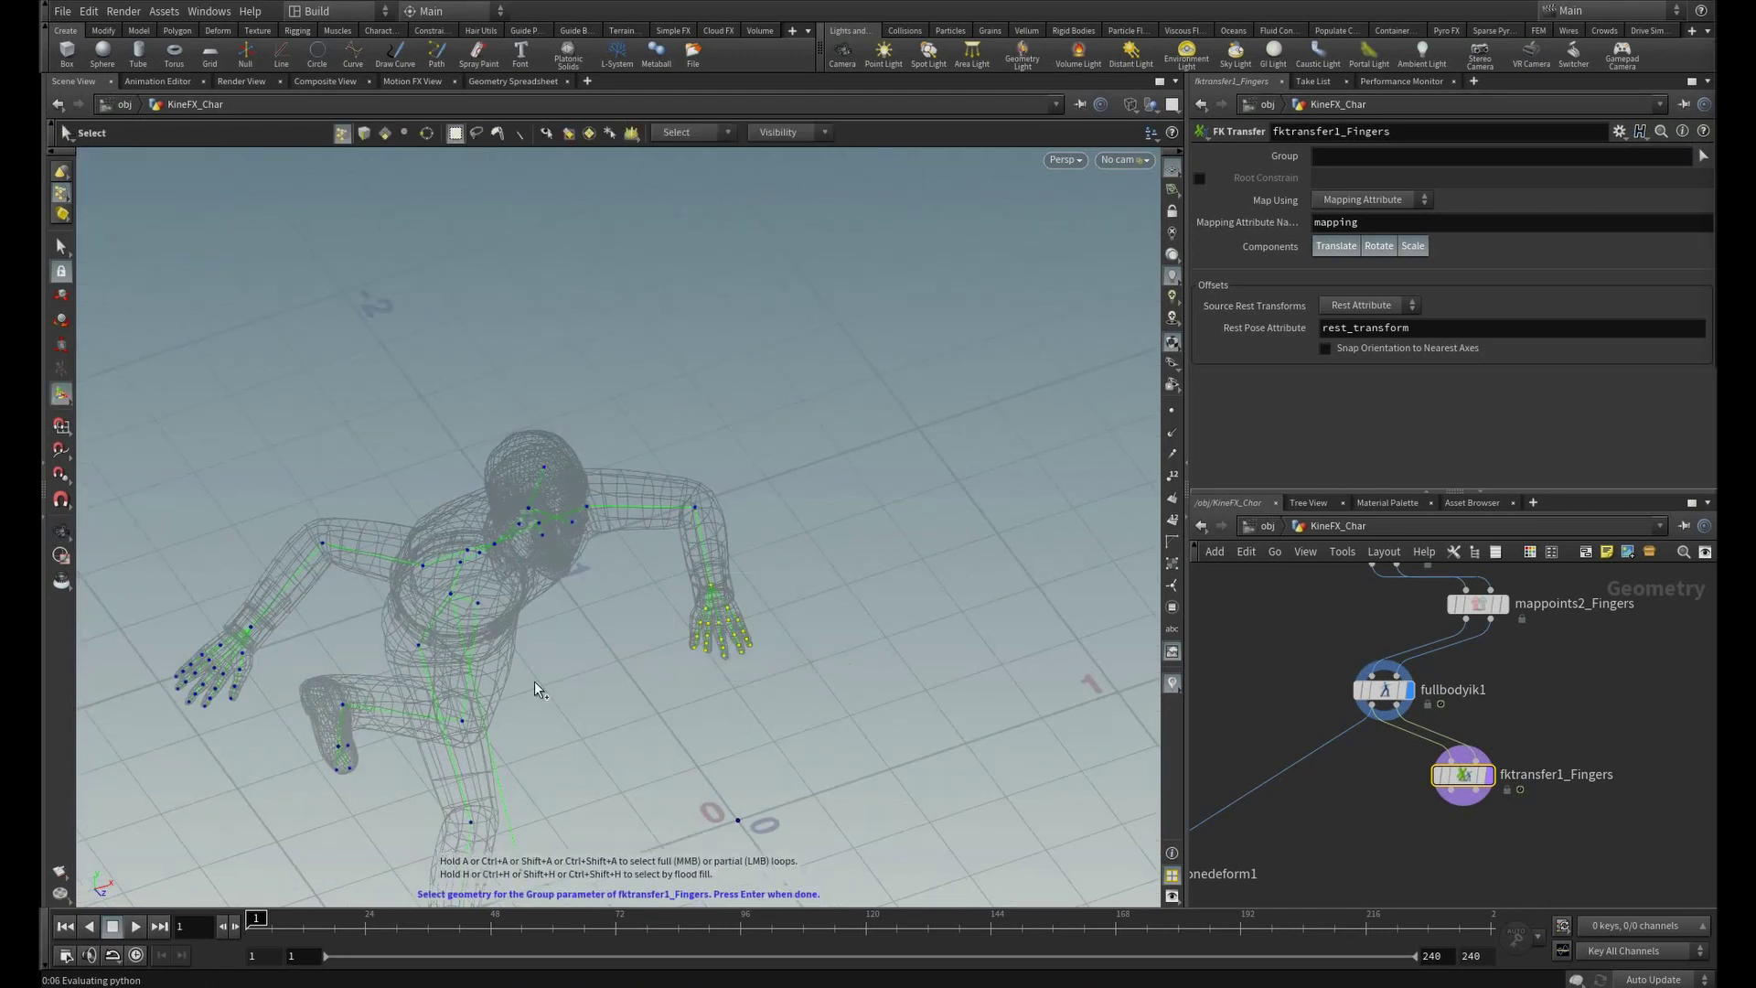
left_click_drag(162, 612, 263, 729, "shift")
key("Return")
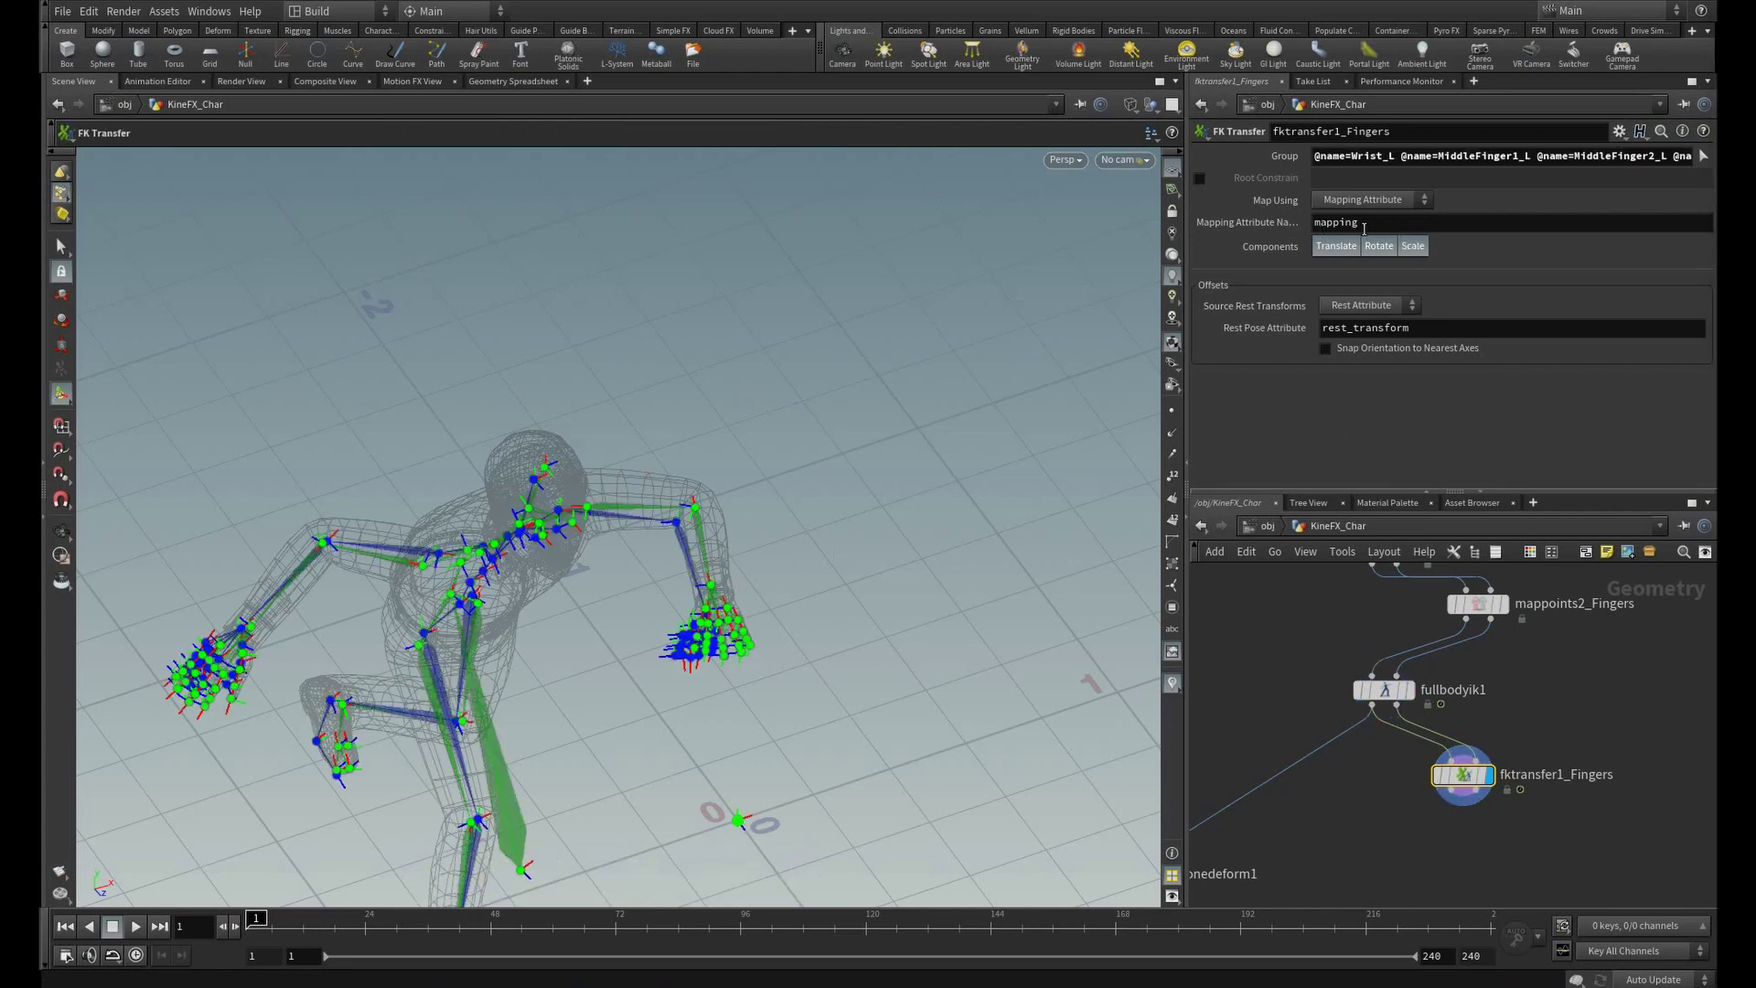
- Set the Mapping Attribute Name of fktransfer1_Fingers to mapping_Fingers, matching the attribute output by mappoints2_Fingers
middle_click_drag(1581, 668, 1568, 739)
left_click(1372, 620)
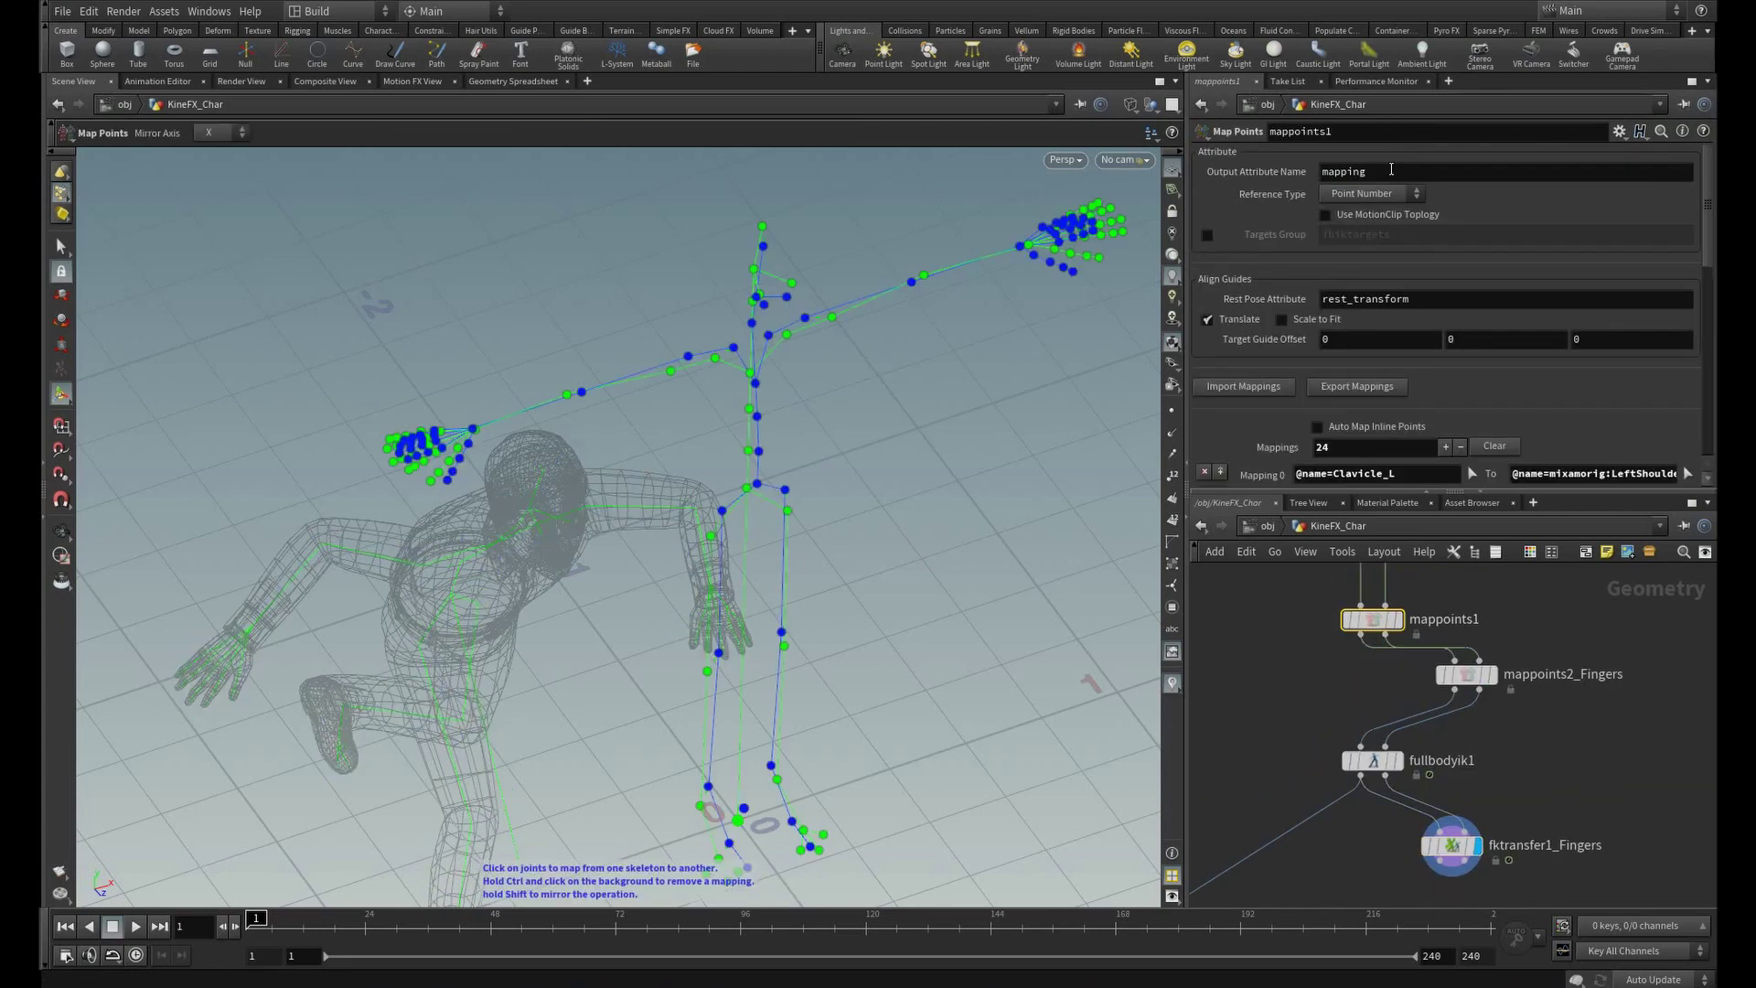
left_click(1466, 675)
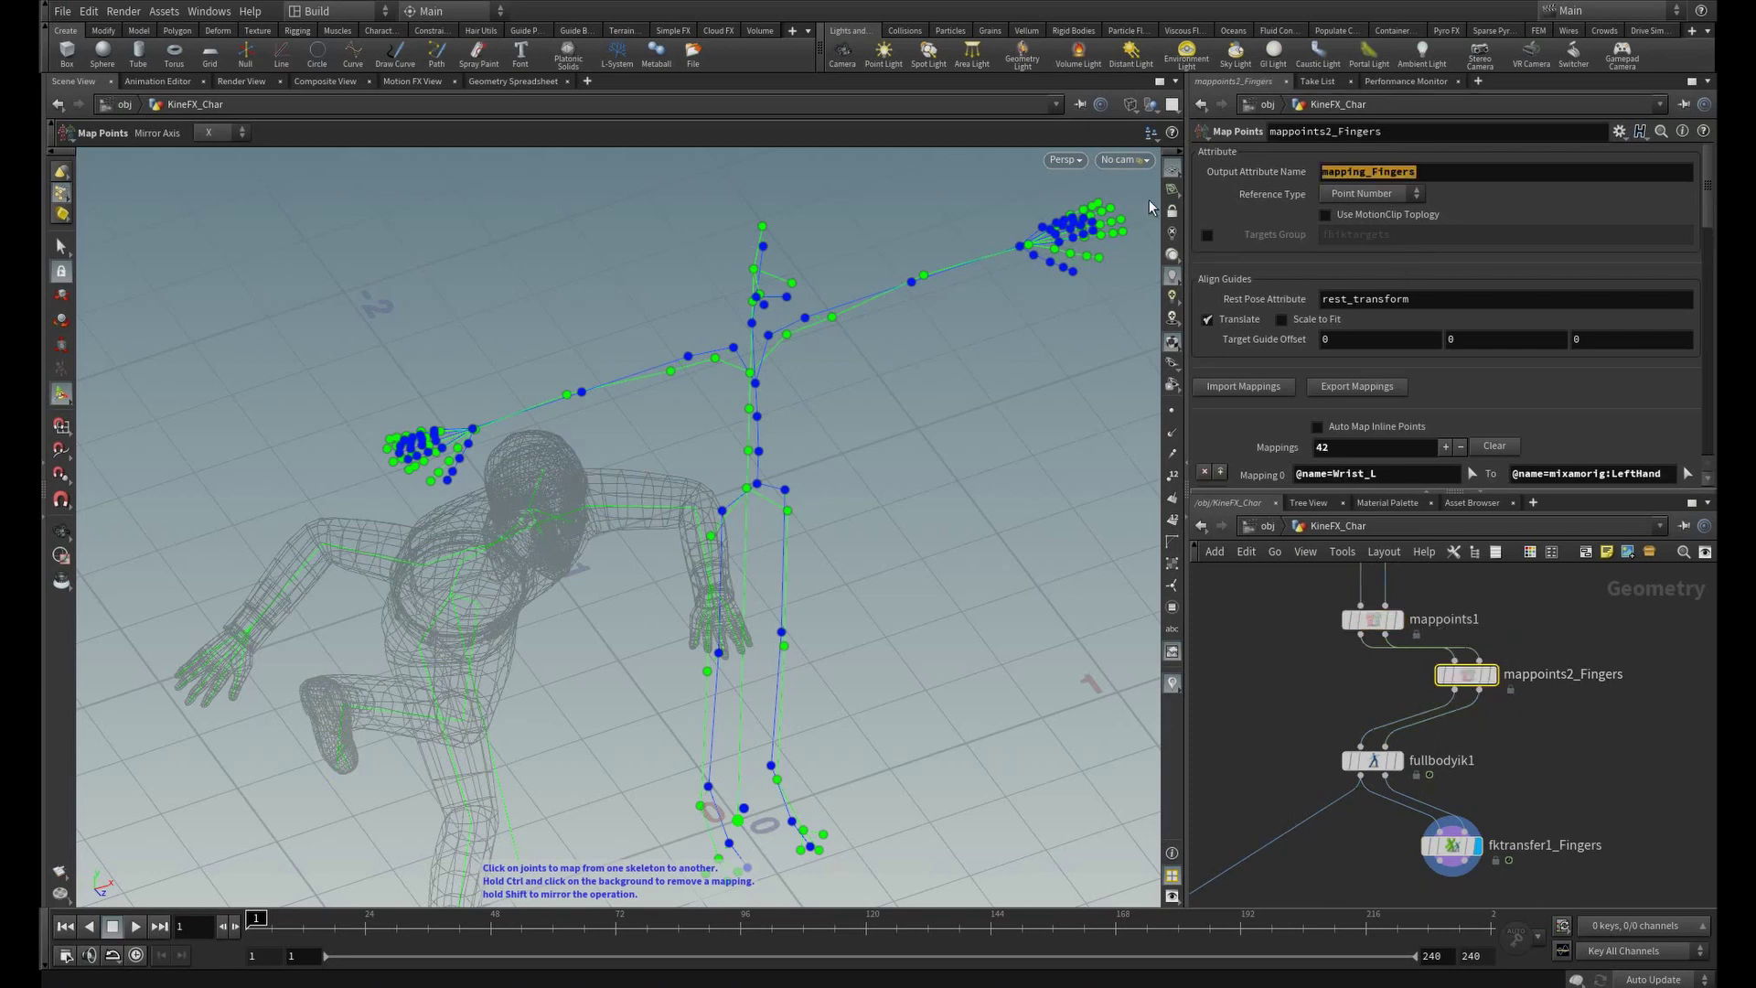
left_click(1452, 843)
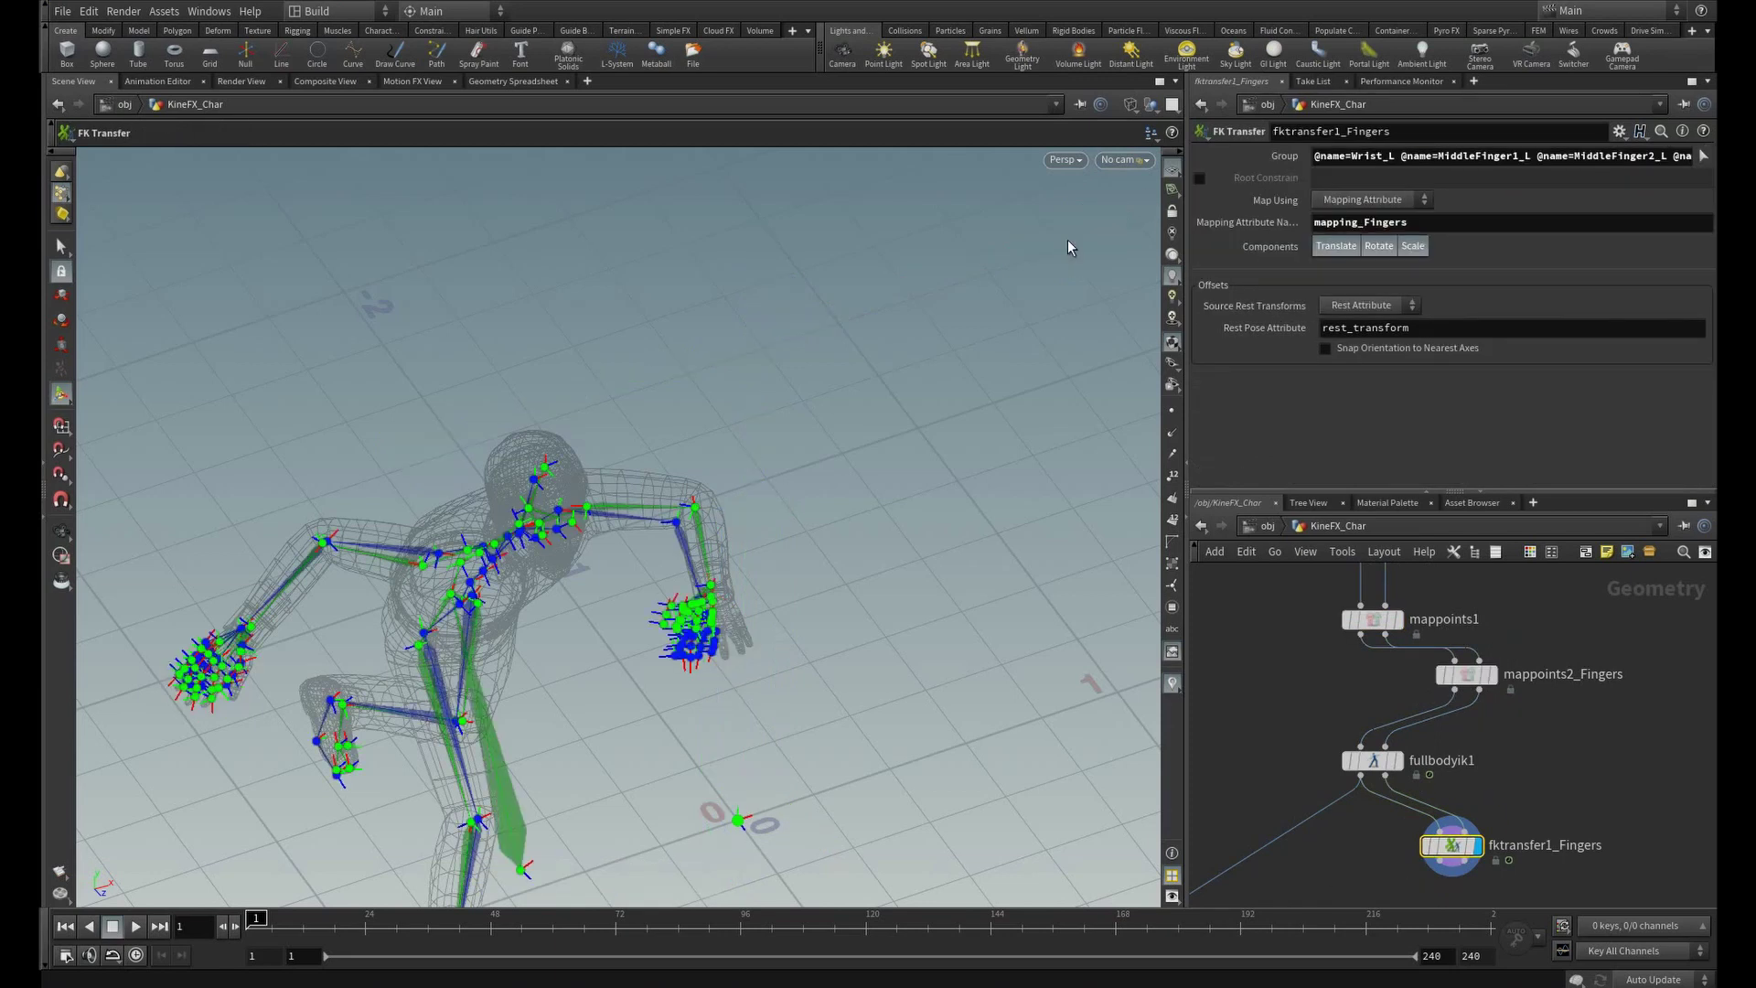
- Enable Snap Orientation to Nearest Axes on fktransfer1_Fingers with the hand joints in close view
left_click_drag(1067, 240, 694, 443)
right_click_drag(693, 442, 1259, 640)
left_click_drag(1052, 512, 732, 463)
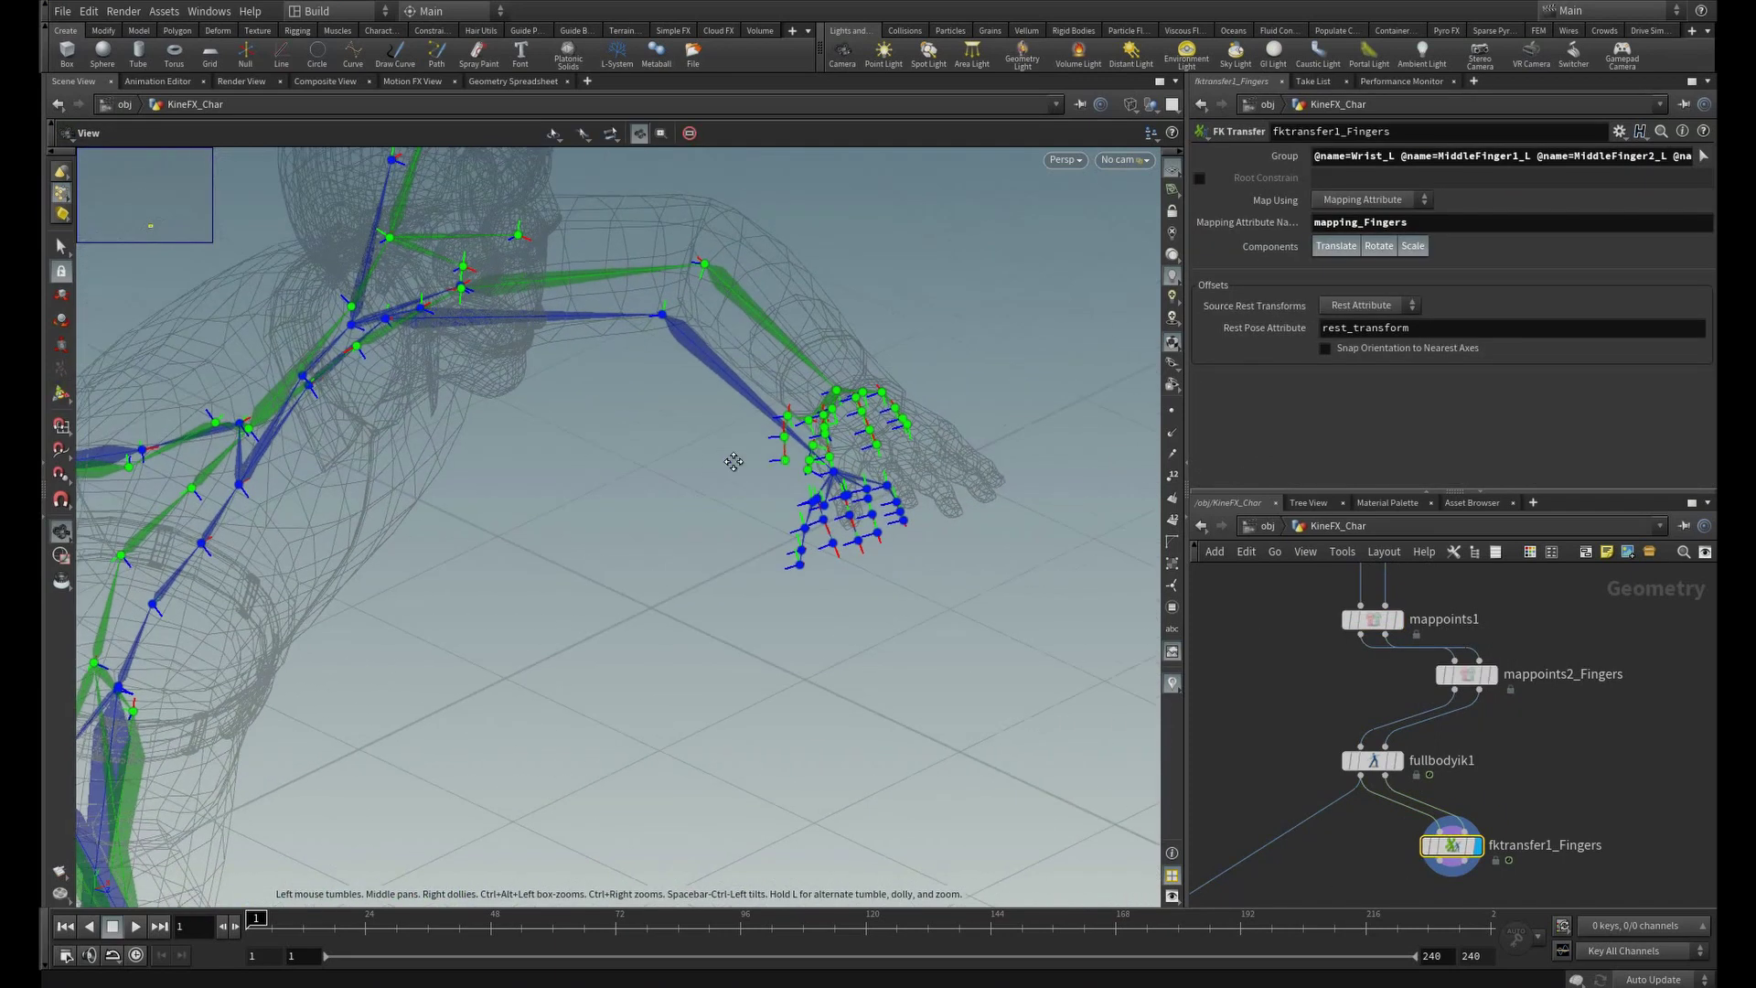
right_click_drag(733, 463, 1078, 595)
left_click_drag(1077, 596, 1132, 584)
middle_click_drag(1555, 892, 1596, 788)
right_click_drag(1596, 788, 1547, 769)
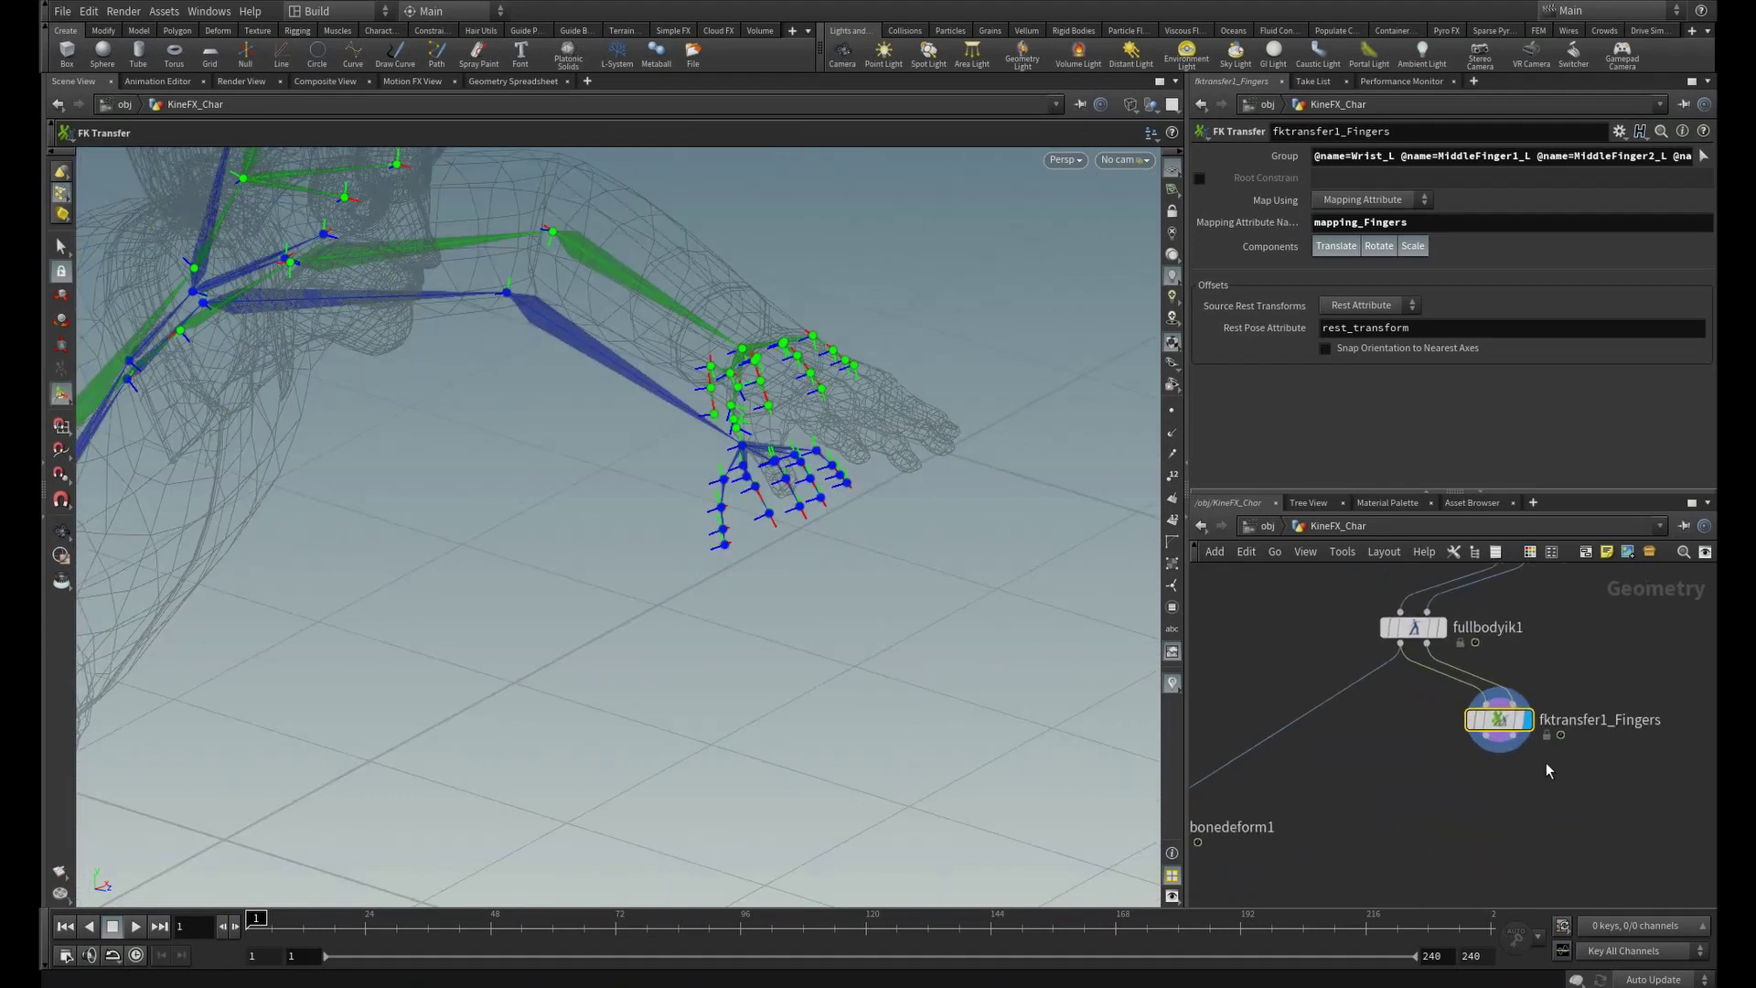
left_click(1369, 355)
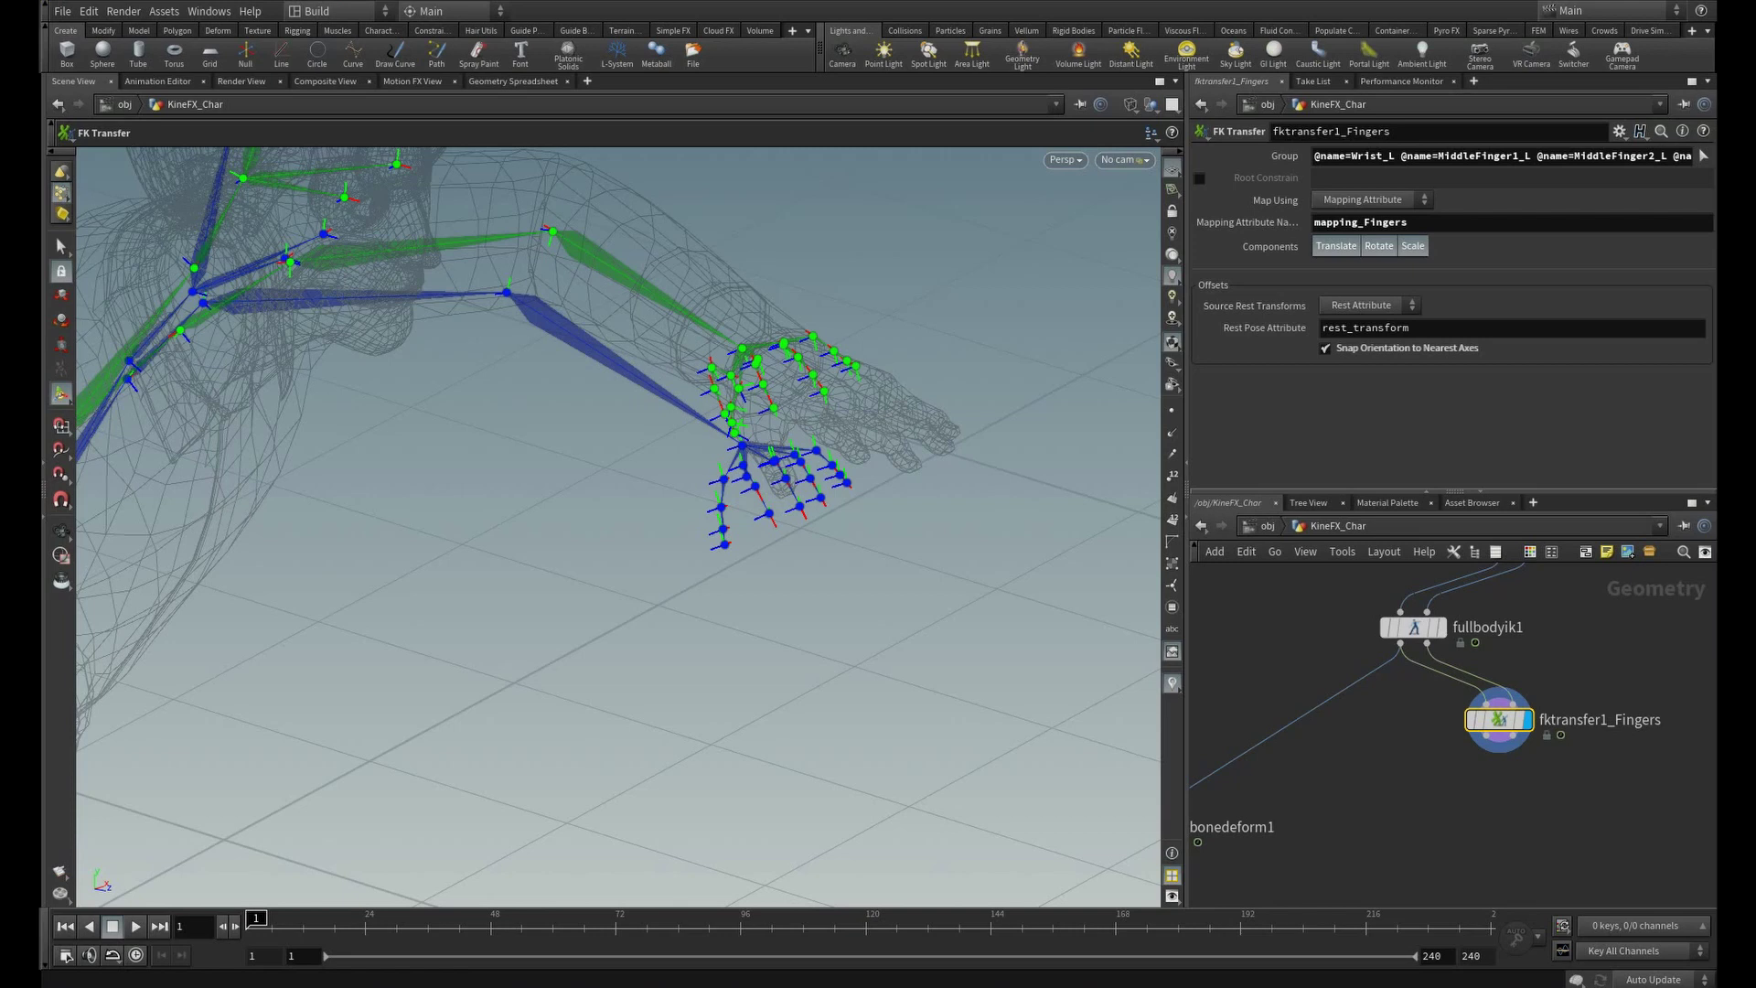
- Wire the first output of fktransfer1_Fingers into the third input of bonedeform1 in place of fullbodyik1, and display bonedeform1
middle_click_drag(1502, 825, 1560, 804)
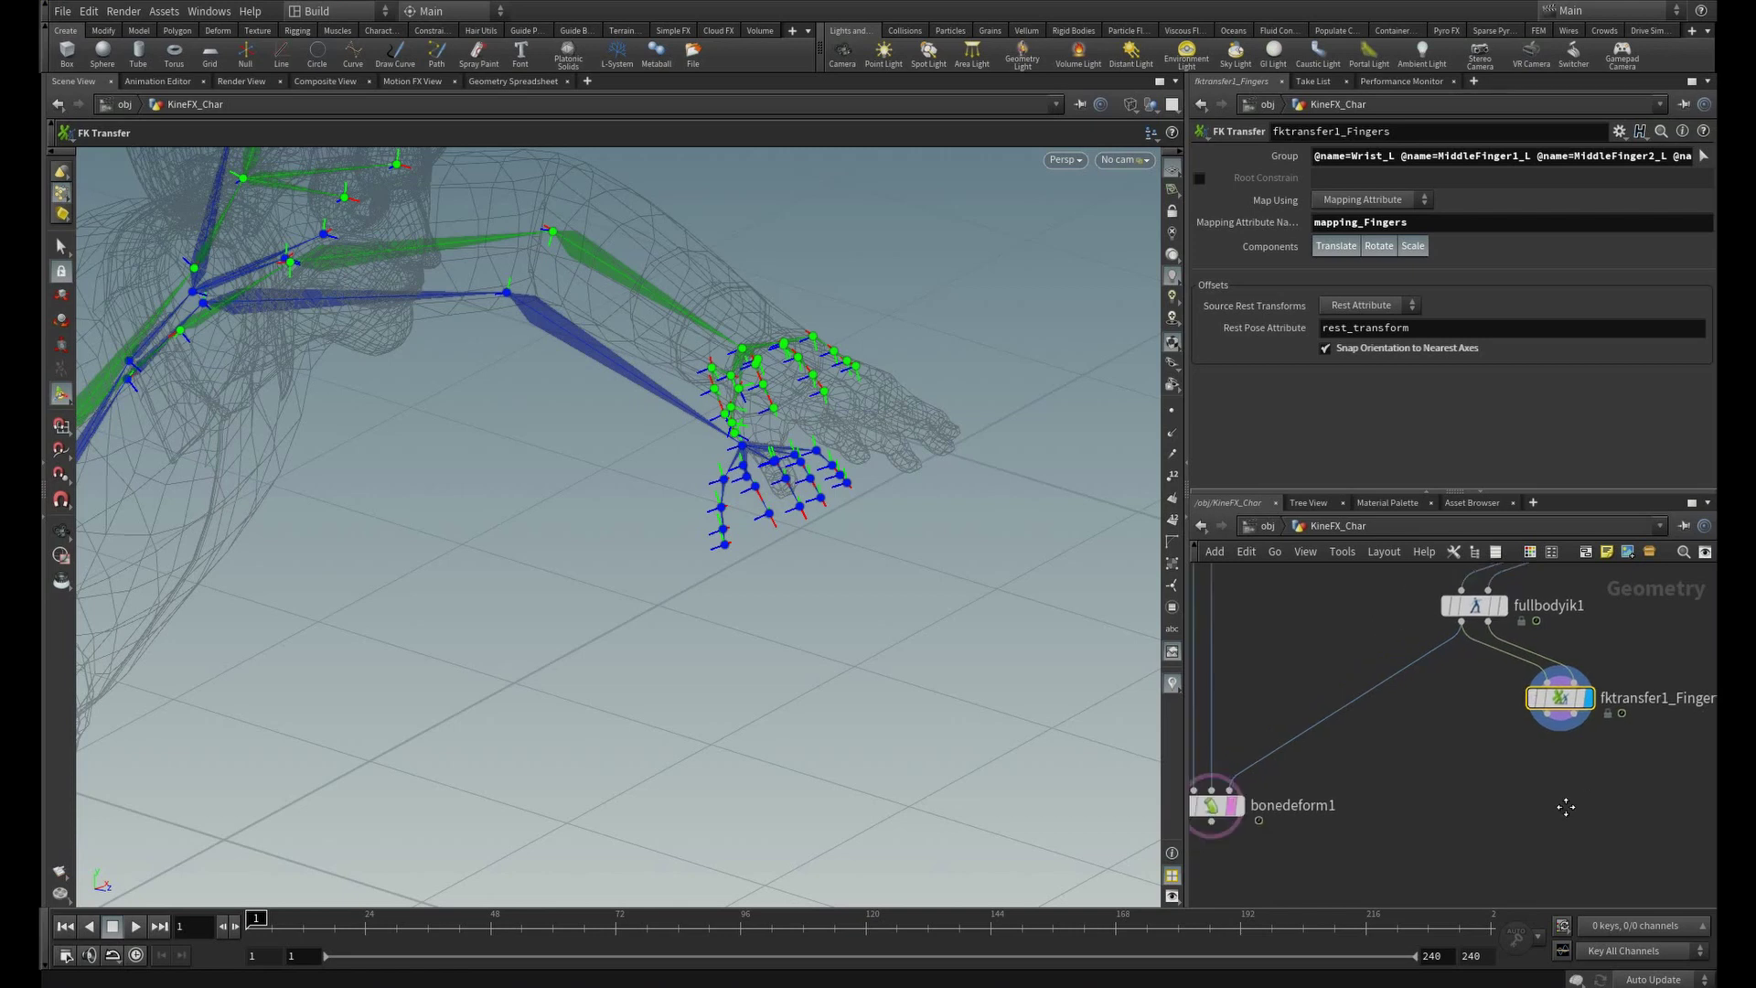
left_click_drag(1553, 714, 1233, 788)
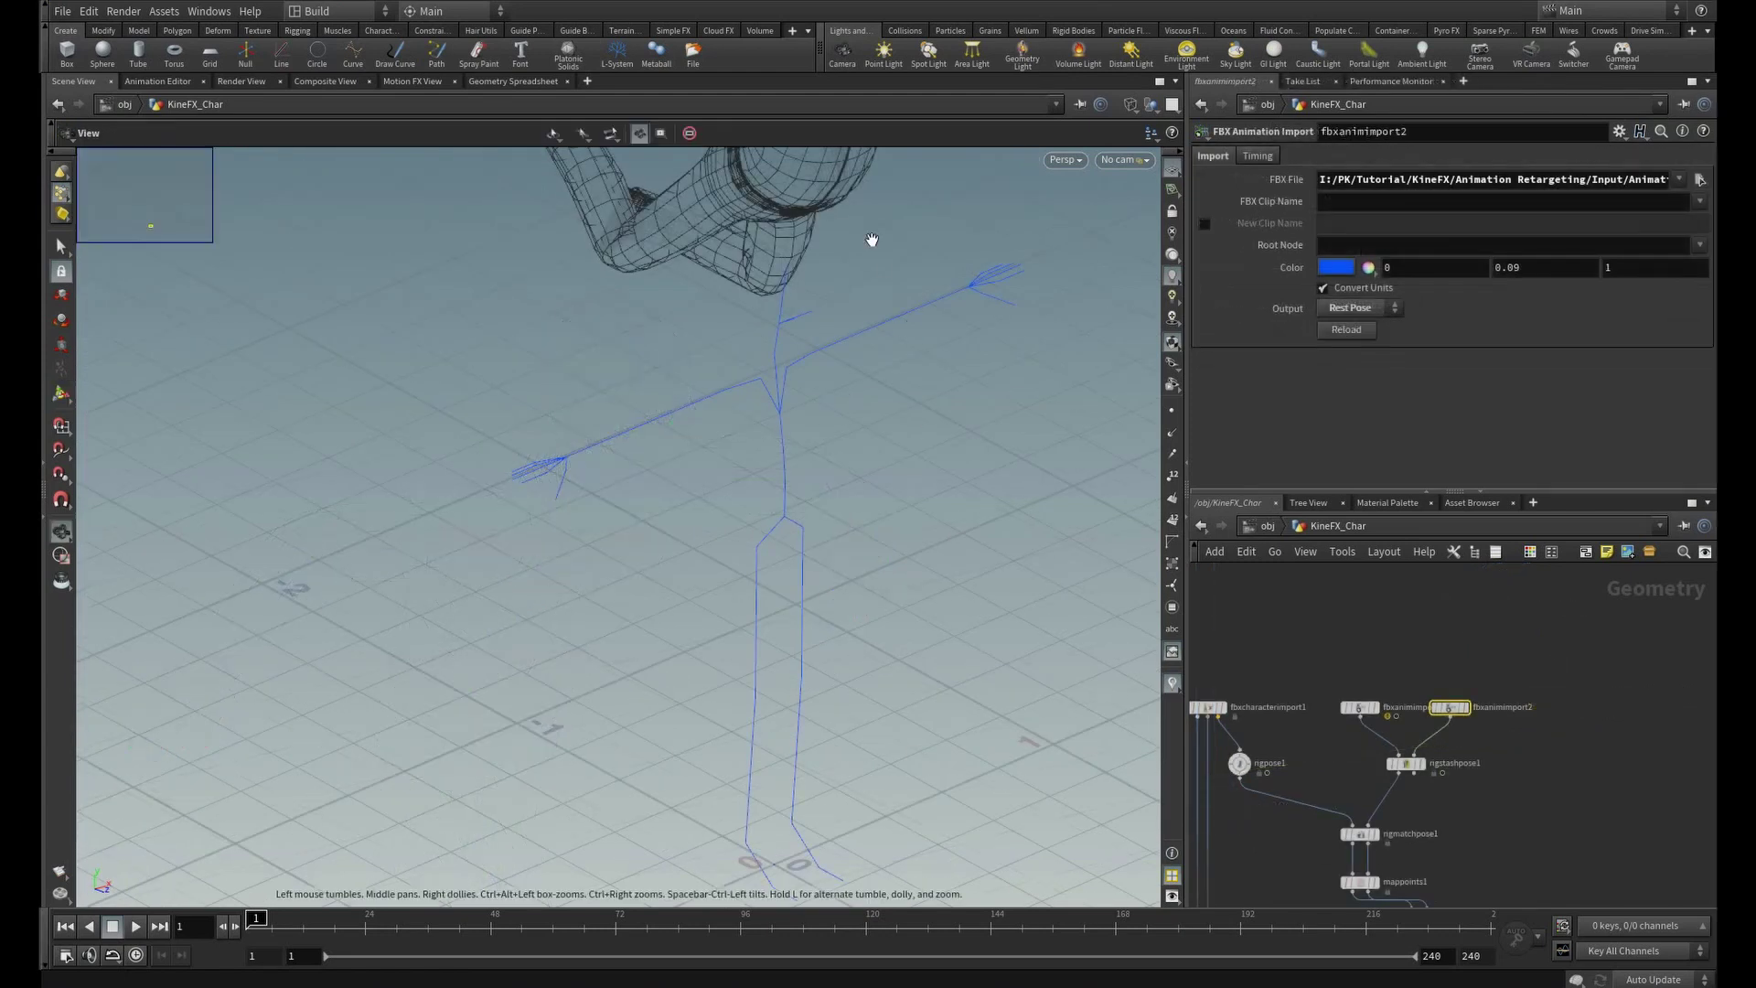
- Switch the viewport from wireframe to solid shading and frame the deformed character's upper body and hands
middle_click_drag(874, 240, 722, 490, "alt")
left_click_drag(722, 491, 665, 401, "alt")
key("shift+w")
right_click_drag(665, 401, 927, 507, "alt")
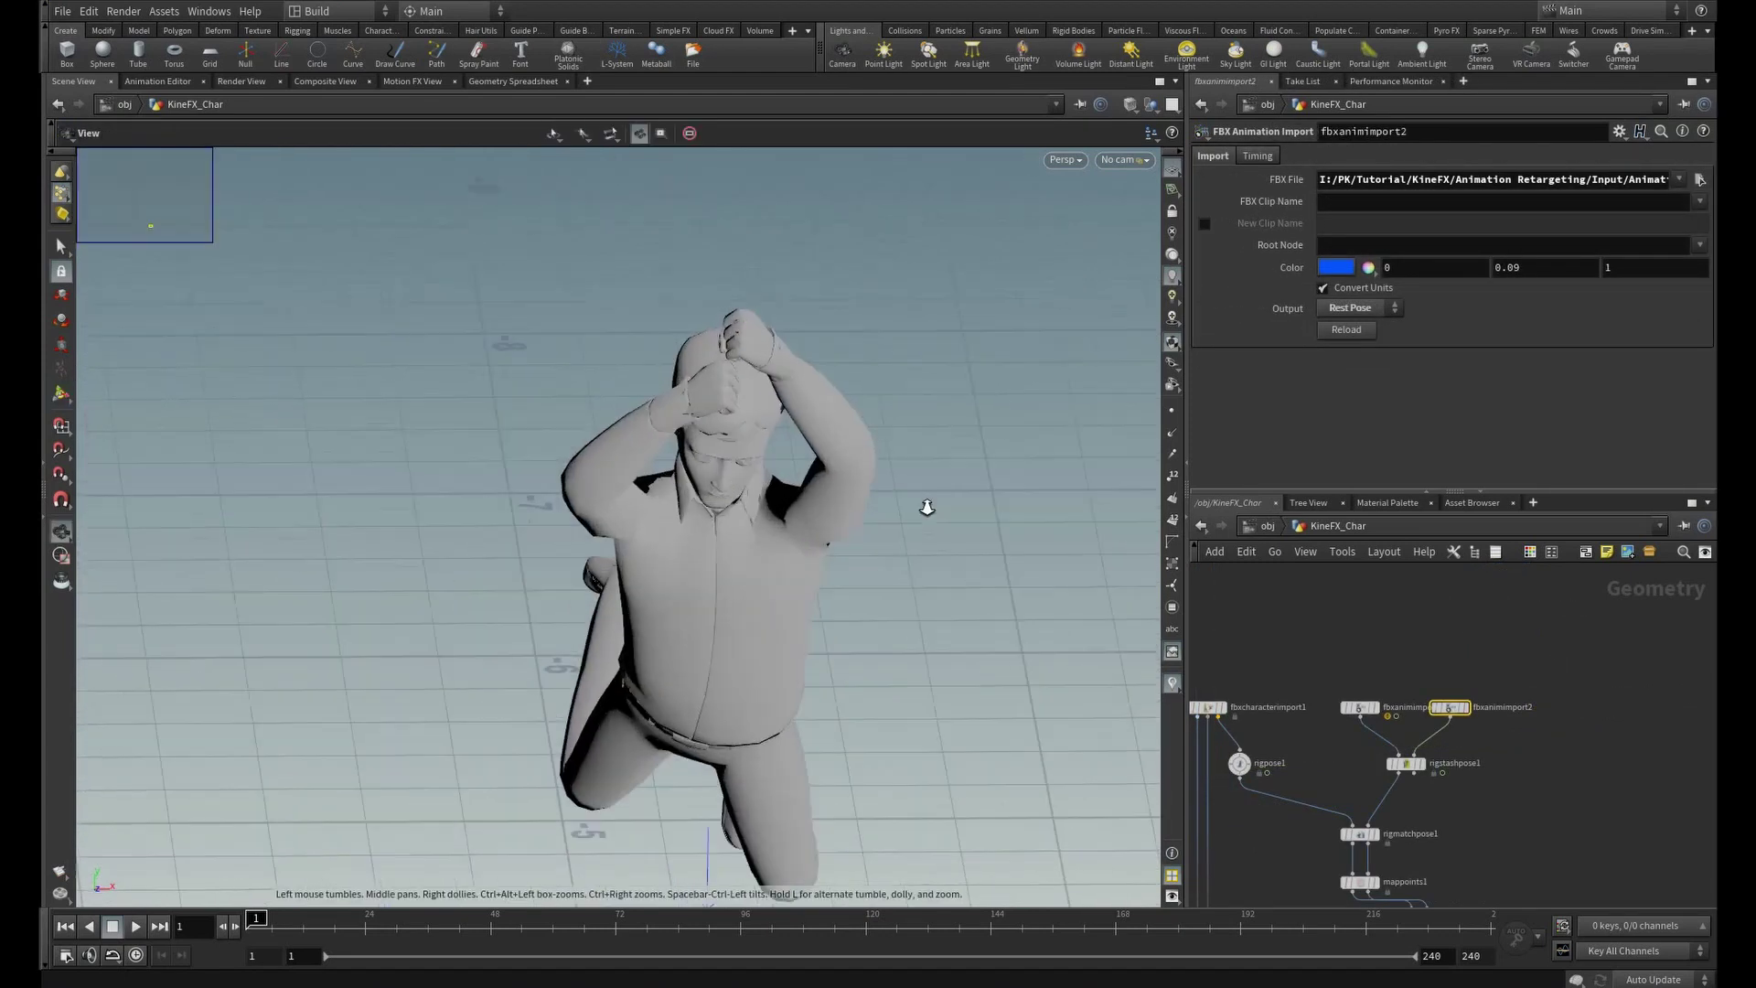
left_click_drag(927, 506, 933, 510)
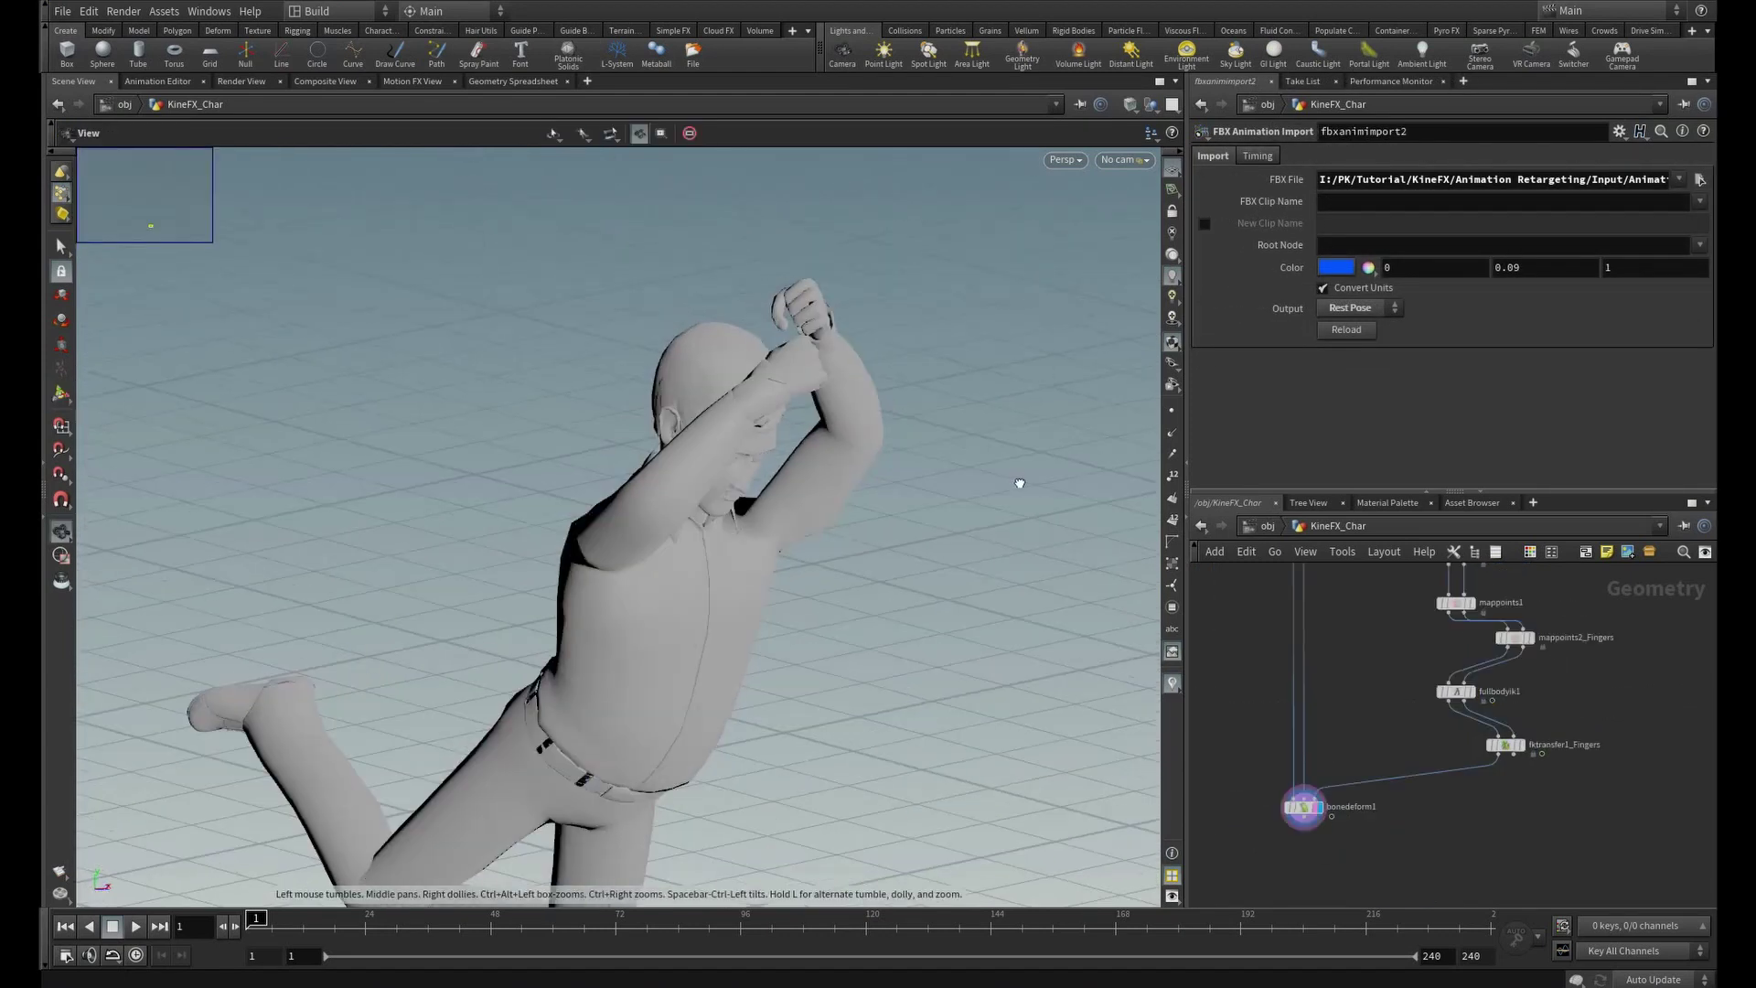
- Examine the complete retargeting network and the whole shaded character together with the rest skeleton
left_click_drag(1016, 482, 1294, 638)
scroll(1499, 781, "down", 3)
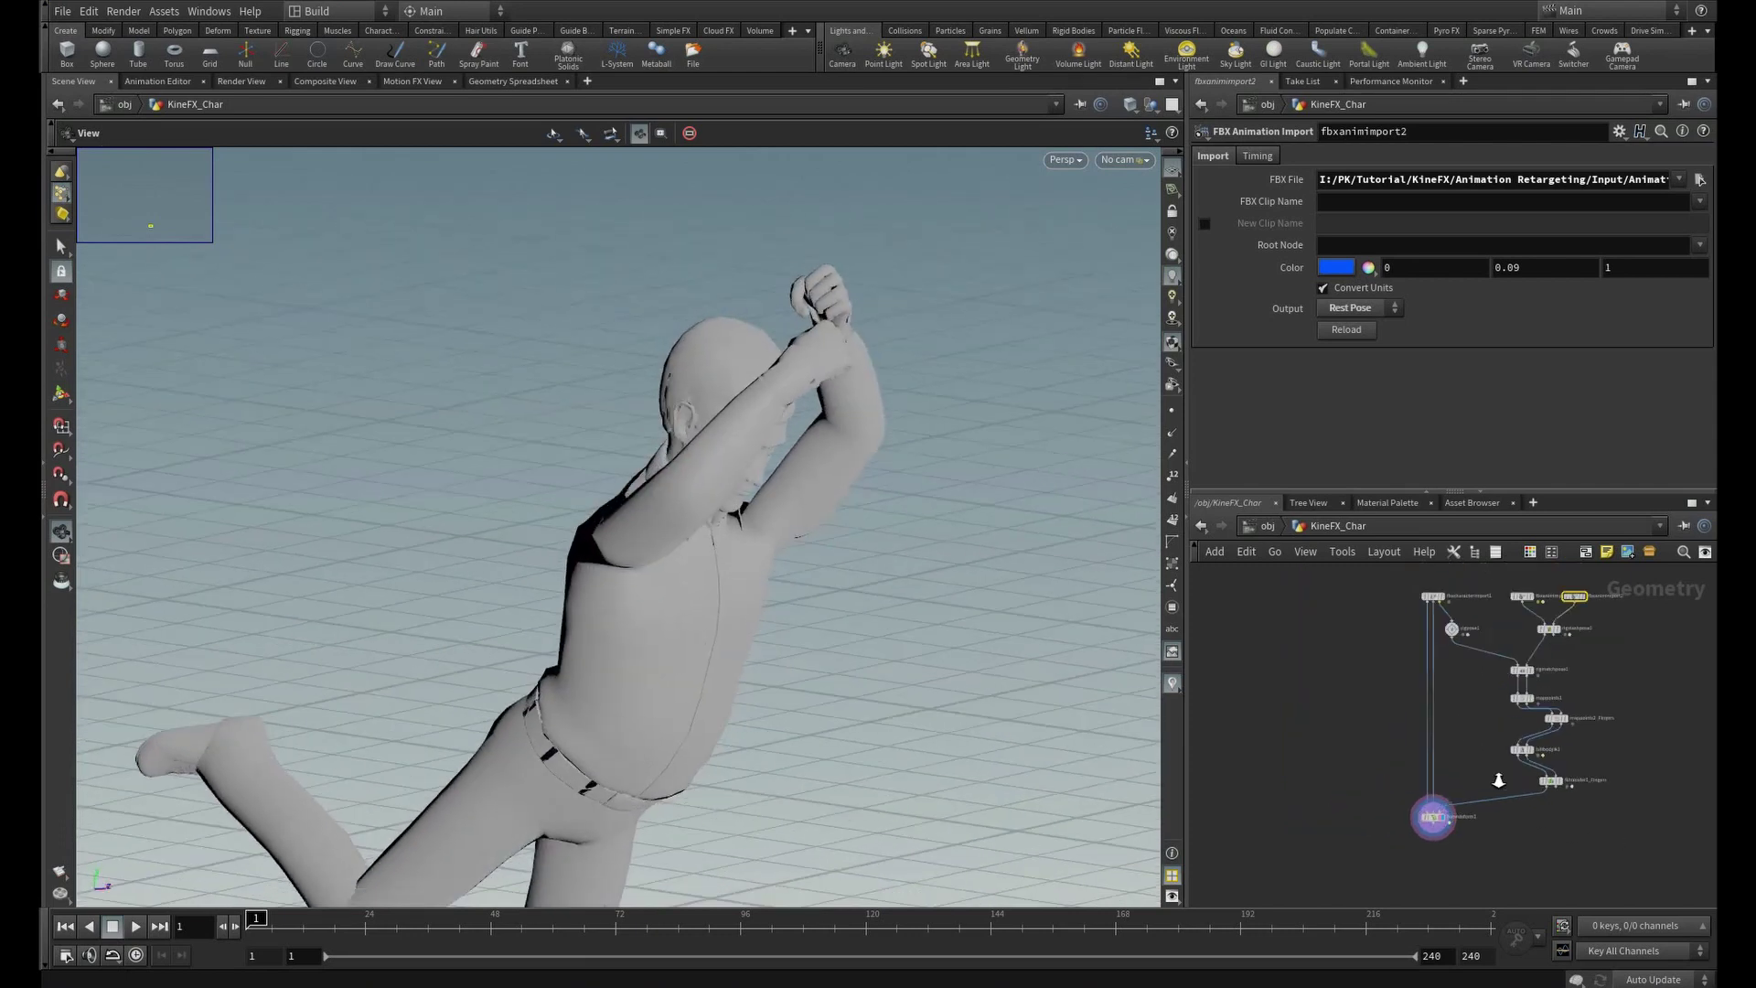
middle_click_drag(1551, 819, 1580, 805)
middle_click_drag(1682, 777, 1646, 834)
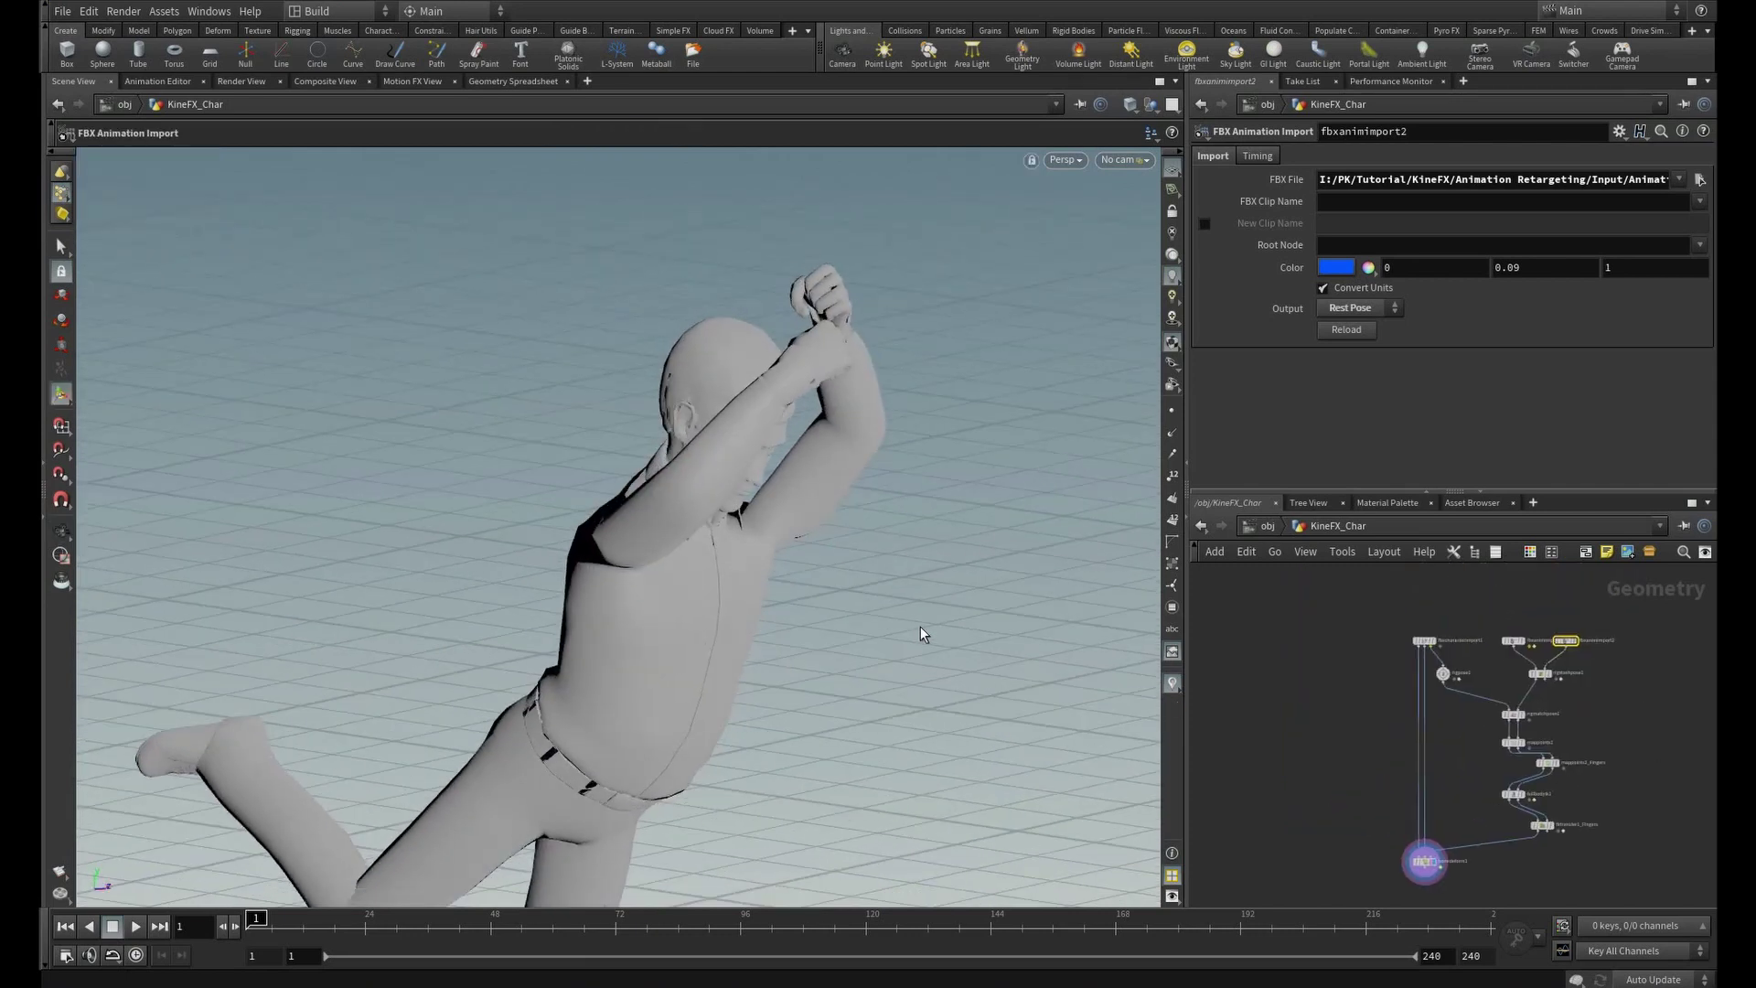
scroll(924, 634, "down", 5)
left_click_drag(924, 635, 705, 607)
middle_click_drag(770, 699, 765, 576)
left_click_drag(765, 576, 831, 603)
scroll(859, 626, "down", 3)
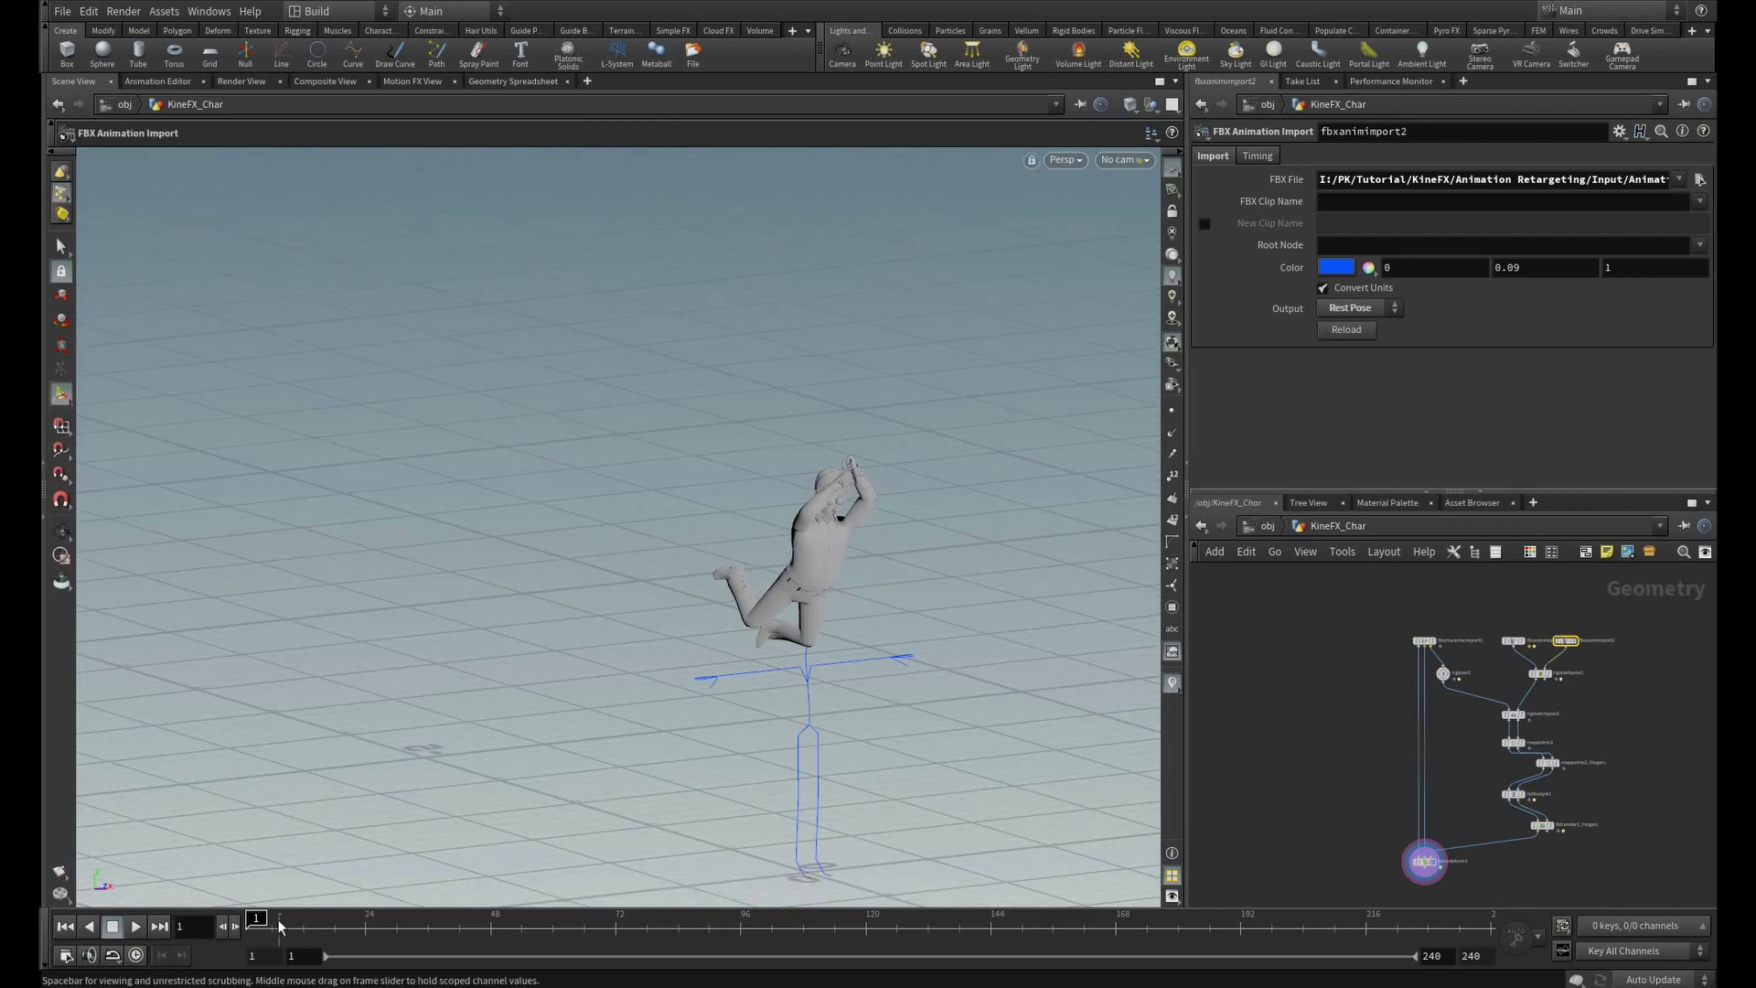